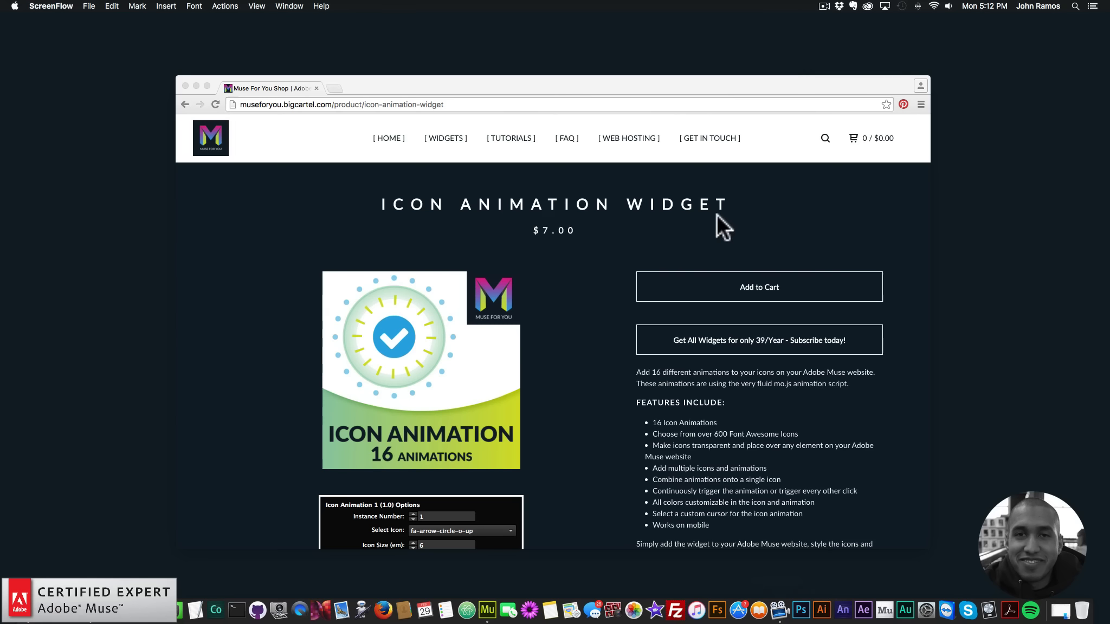
Open the live preview of the Icon Animation Widget from its product page
{"action": "scroll", "coordinate": [656, 231], "scroll_direction": "down", "scroll_amount": 3}
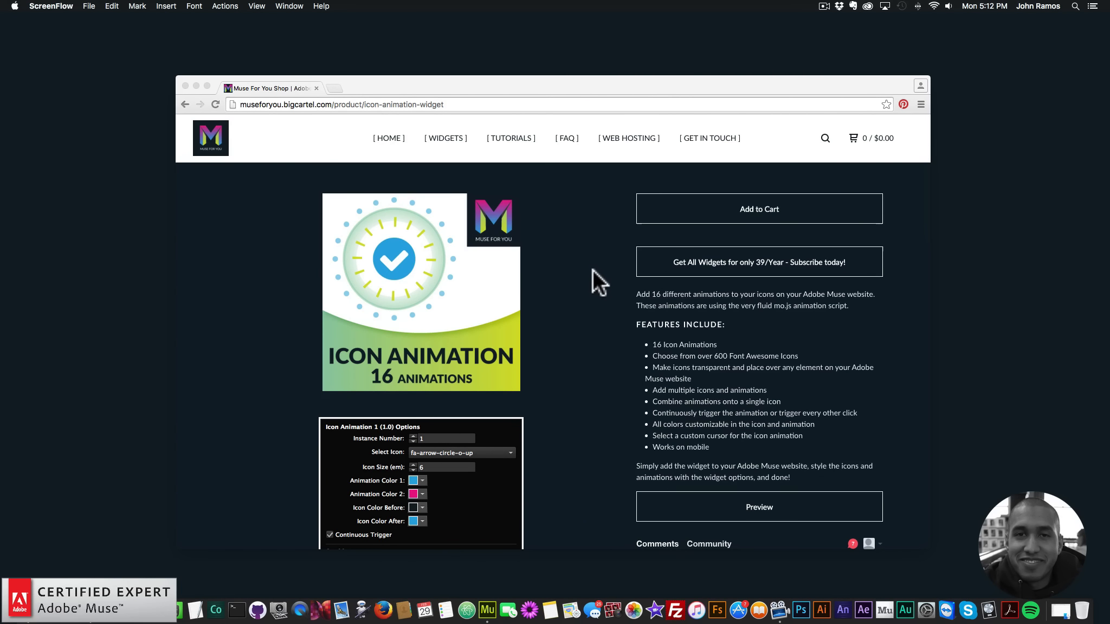
{"action": "scroll", "coordinate": [591, 278], "scroll_direction": "down", "scroll_amount": 3}
{"action": "left_click", "coordinate": [763, 414]}
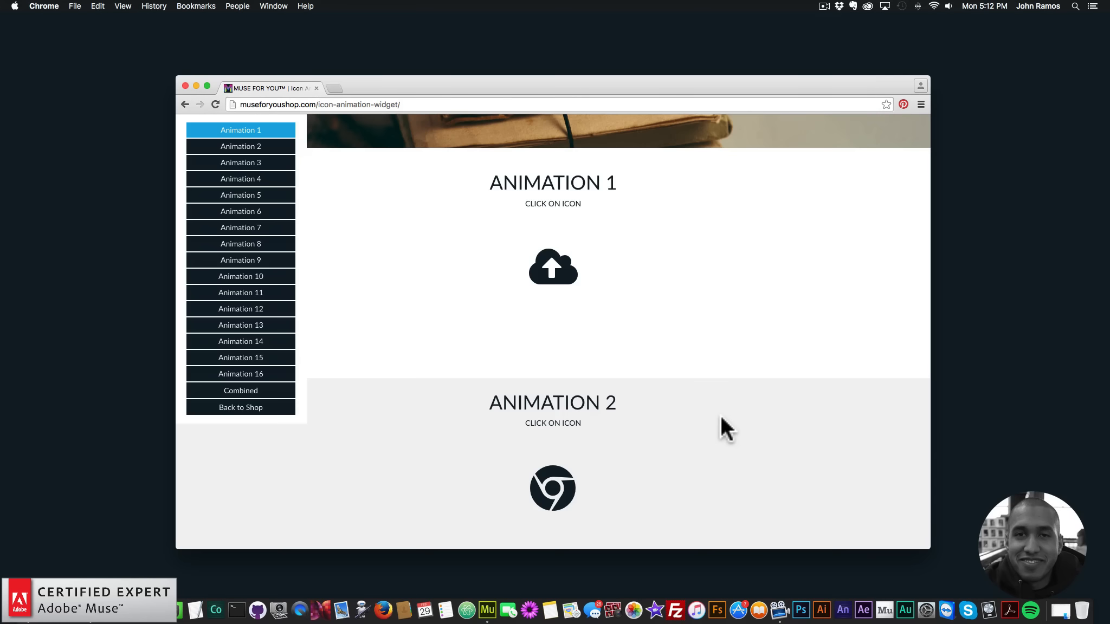
Play the icon demos for Animation 1 through Animation 4 on the preview page
{"action": "left_click", "coordinate": [570, 290]}
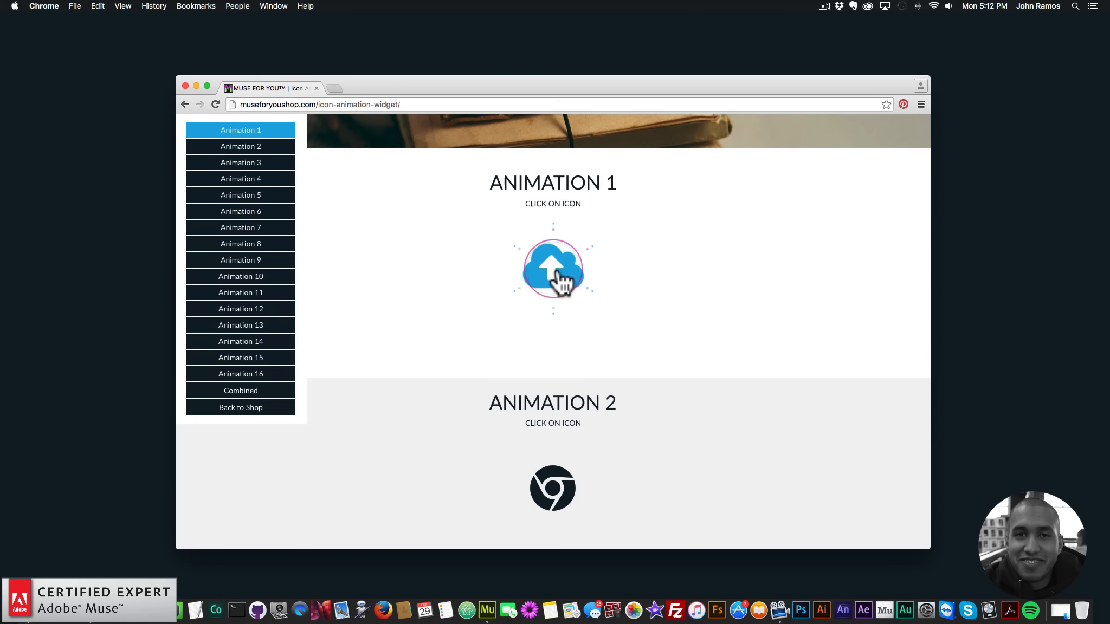
{"action": "scroll", "coordinate": [580, 341], "scroll_direction": "down", "scroll_amount": 5}
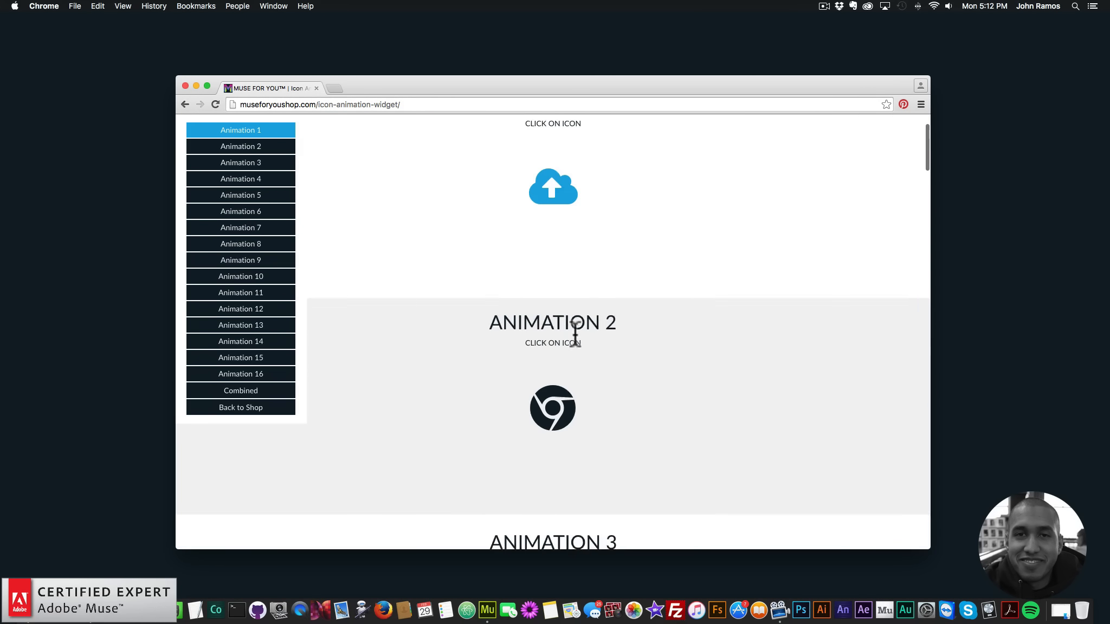
{"action": "left_click", "coordinate": [567, 373]}
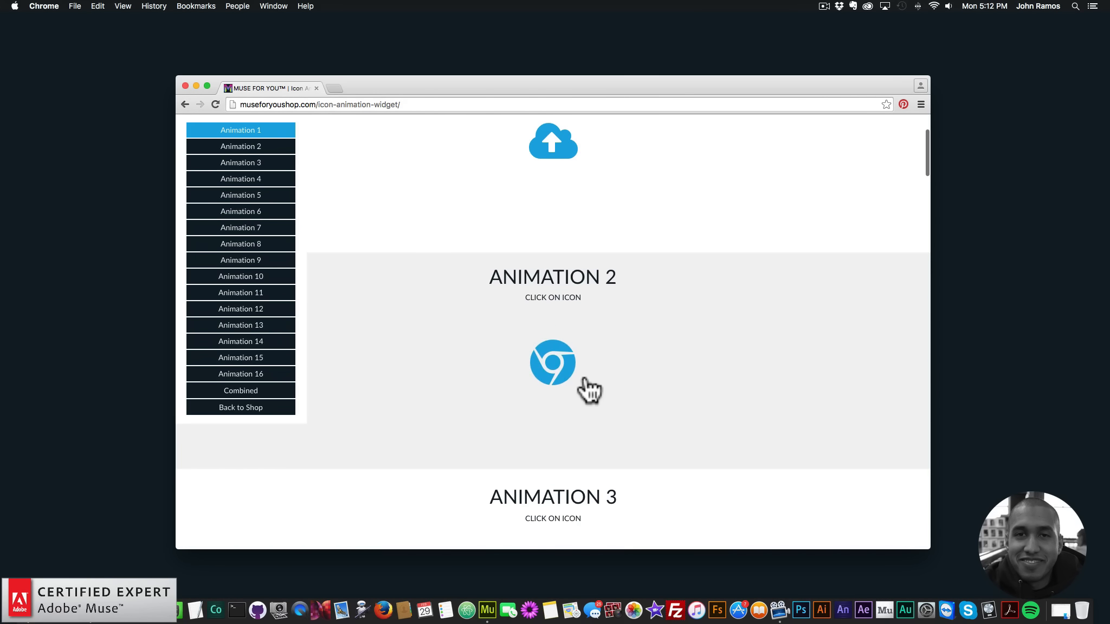
{"action": "scroll", "coordinate": [581, 381], "scroll_direction": "down", "scroll_amount": 5}
{"action": "left_click", "coordinate": [570, 244]}
{"action": "scroll", "coordinate": [574, 317], "scroll_direction": "down", "scroll_amount": 5}
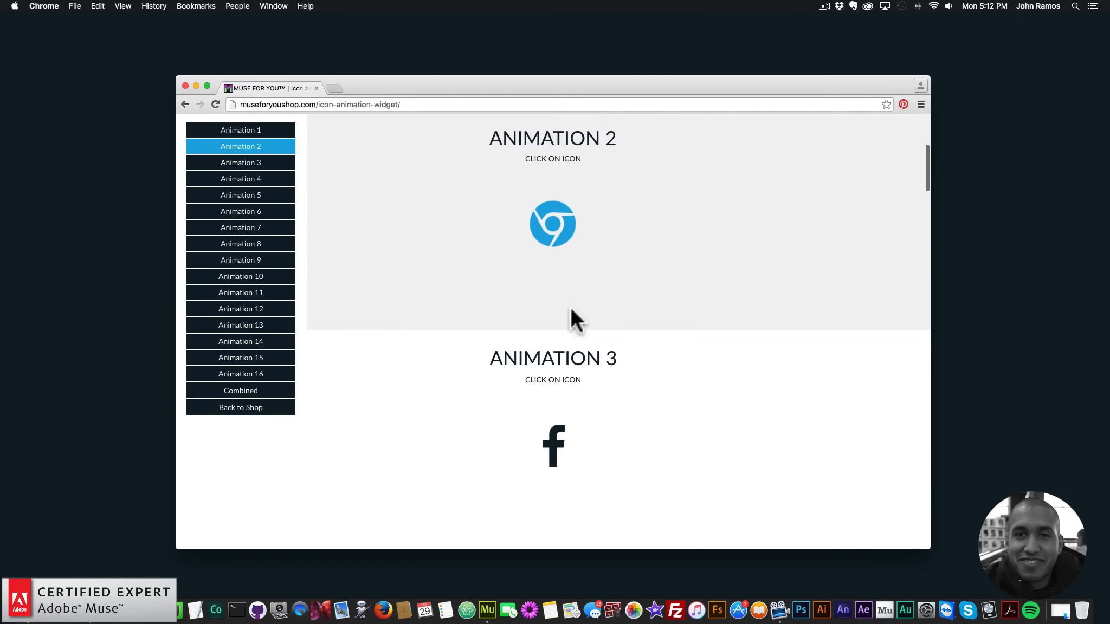
{"action": "left_click", "coordinate": [558, 333]}
{"action": "scroll", "coordinate": [572, 384], "scroll_direction": "down", "scroll_amount": 8}
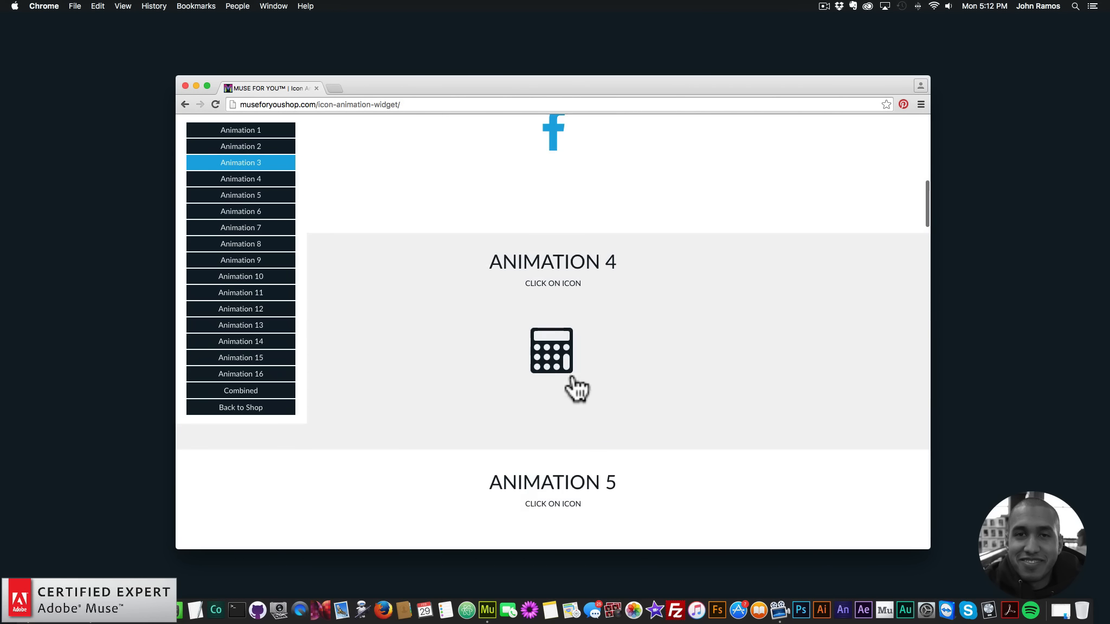
{"action": "left_click", "coordinate": [554, 369]}
Play the icon demos for Animation 5 through Animation 8, from the car to the Twitter bird
{"action": "scroll", "coordinate": [593, 374], "scroll_direction": "down", "scroll_amount": 8}
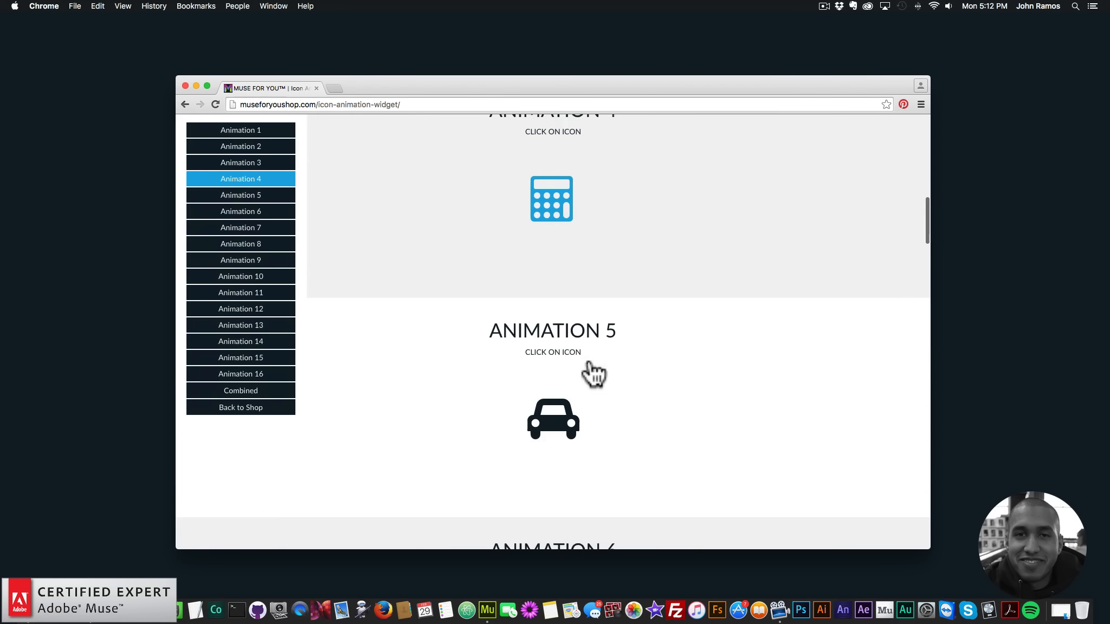
{"action": "left_click", "coordinate": [545, 373]}
{"action": "scroll", "coordinate": [594, 407], "scroll_direction": "down", "scroll_amount": 8}
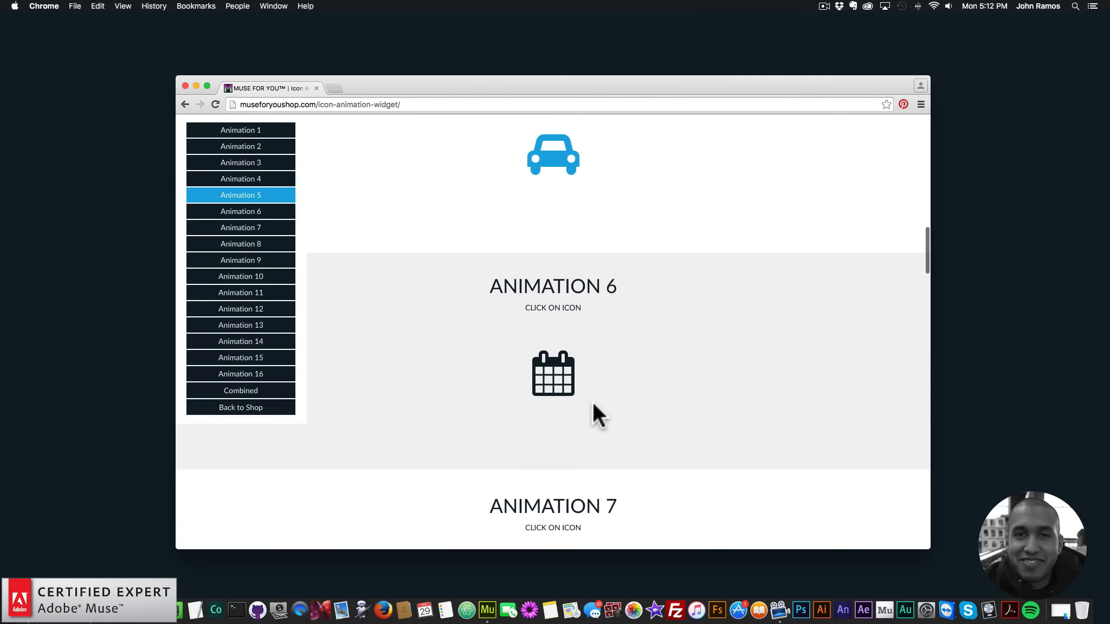
{"action": "left_click", "coordinate": [559, 362]}
{"action": "scroll", "coordinate": [602, 419], "scroll_direction": "down", "scroll_amount": 8}
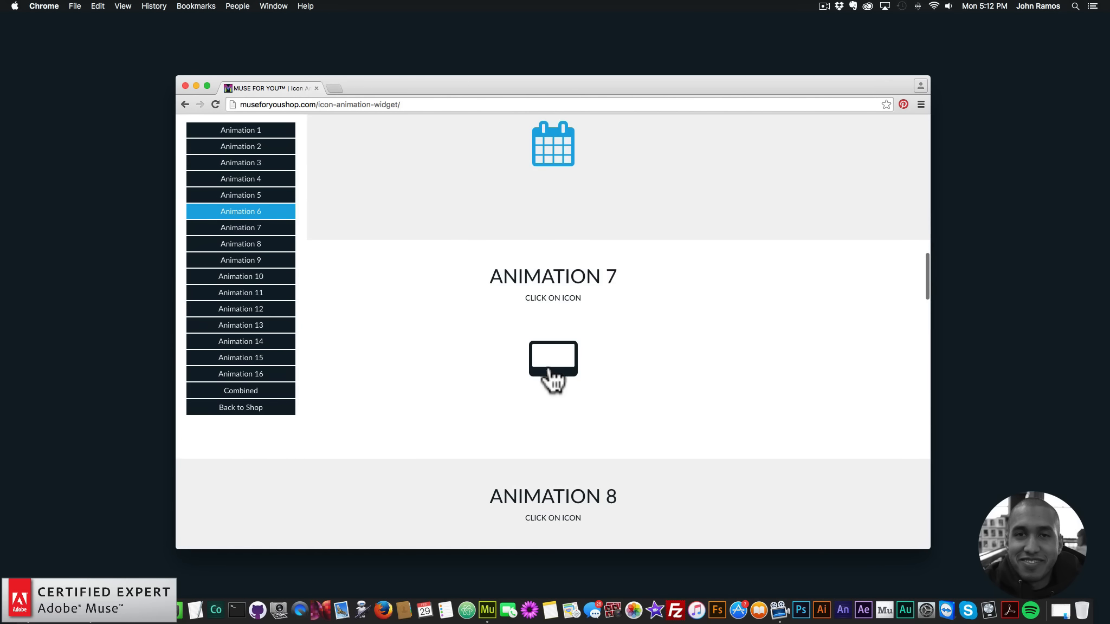
{"action": "left_click", "coordinate": [550, 374]}
{"action": "scroll", "coordinate": [569, 434], "scroll_direction": "down", "scroll_amount": 5}
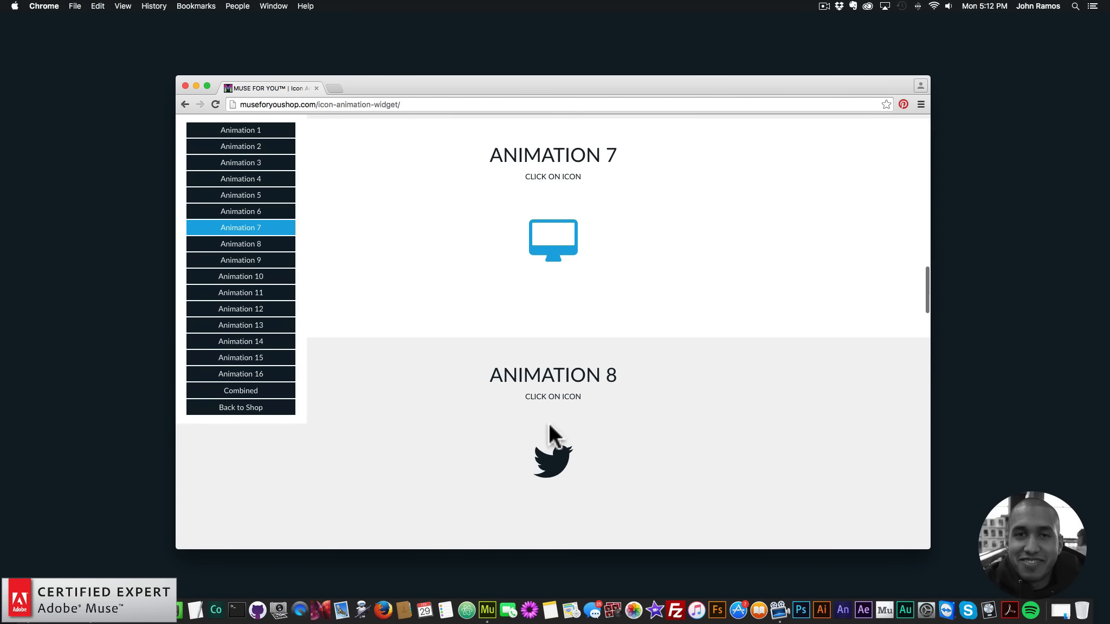
{"action": "left_click", "coordinate": [551, 449]}
{"action": "scroll", "coordinate": [623, 466], "scroll_direction": "down", "scroll_amount": 3}
{"action": "left_click", "coordinate": [570, 342]}
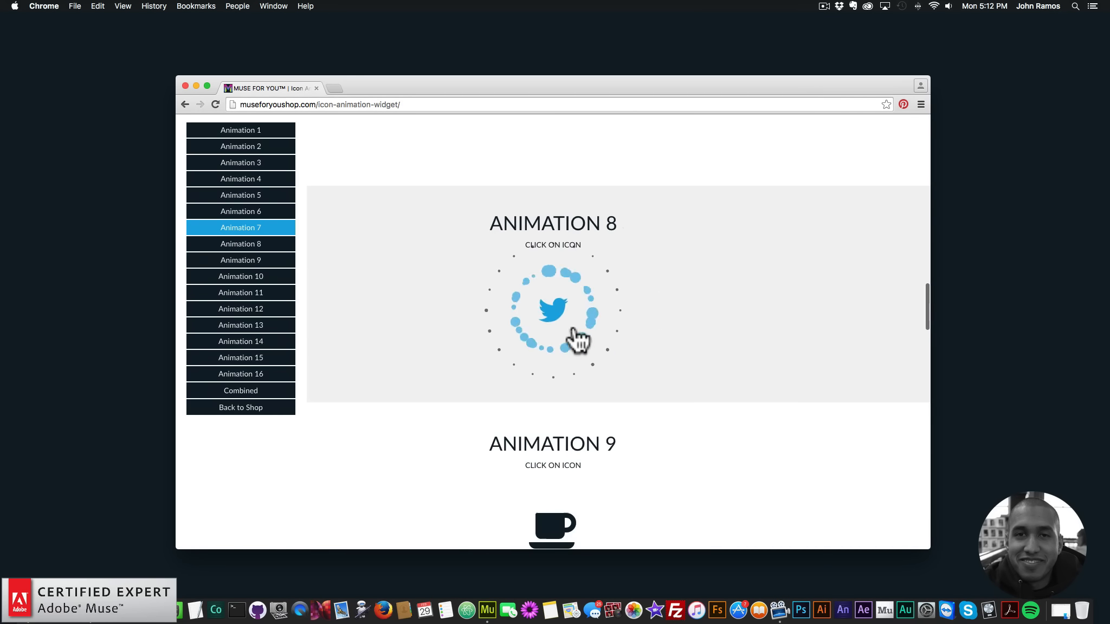
Play the icon demos for Animation 9 through Animation 12, from the coffee cup to the picture icon
{"action": "scroll", "coordinate": [592, 371], "scroll_direction": "down", "scroll_amount": 3}
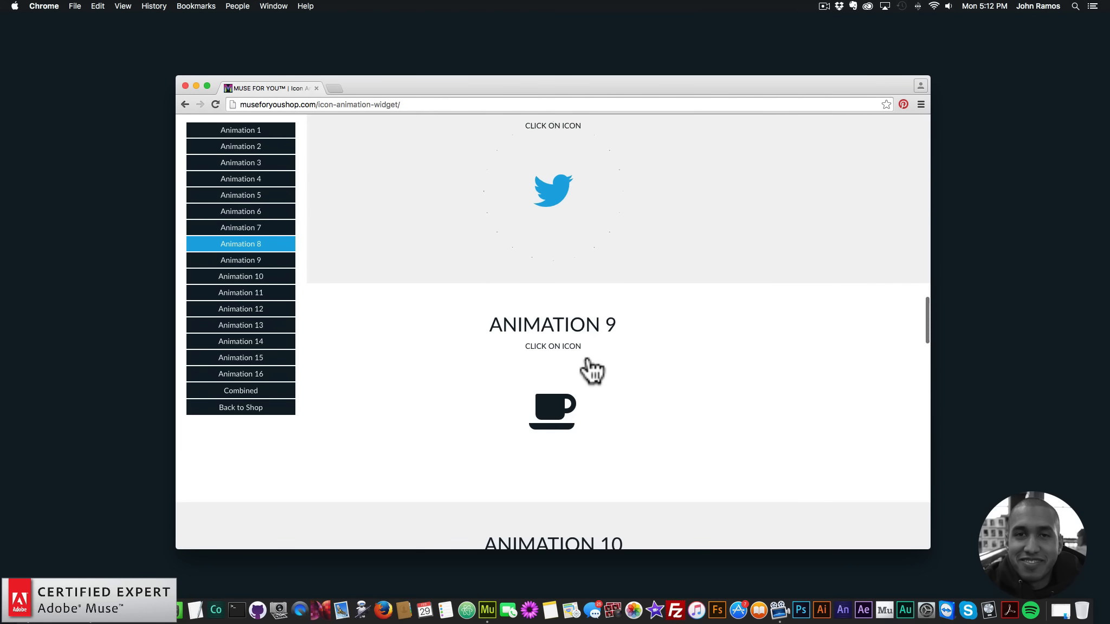
{"action": "left_click", "coordinate": [573, 360]}
{"action": "scroll", "coordinate": [591, 403], "scroll_direction": "down", "scroll_amount": 1}
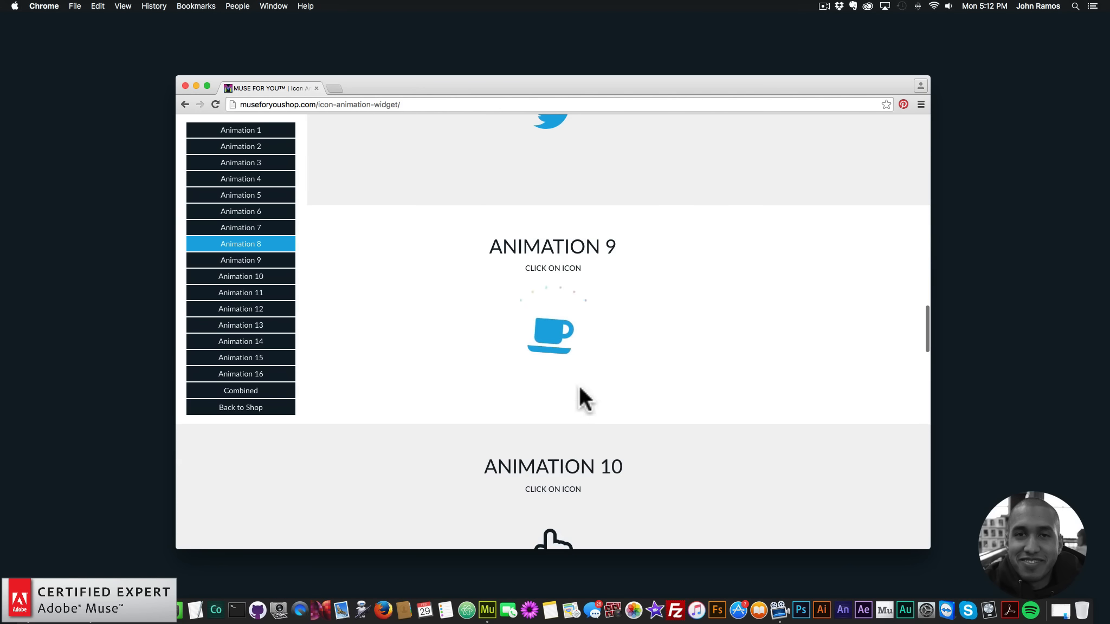
{"action": "scroll", "coordinate": [581, 398], "scroll_direction": "down", "scroll_amount": 5}
{"action": "left_click", "coordinate": [557, 400]}
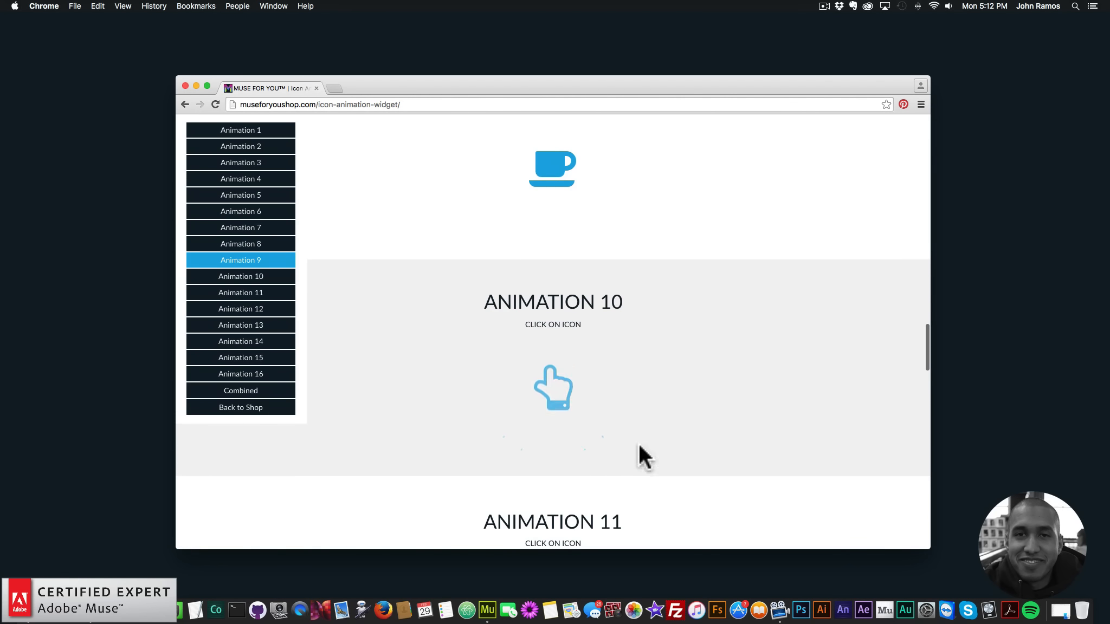
{"action": "scroll", "coordinate": [634, 450], "scroll_direction": "down", "scroll_amount": 1}
{"action": "scroll", "coordinate": [613, 426], "scroll_direction": "down", "scroll_amount": 5}
{"action": "left_click", "coordinate": [558, 371]}
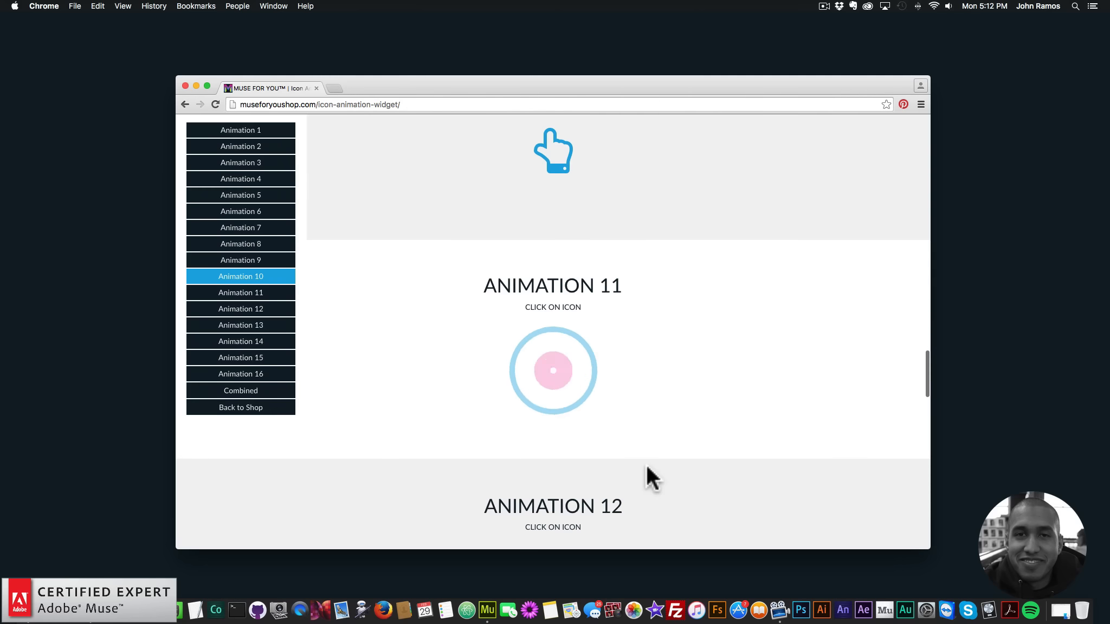
{"action": "scroll", "coordinate": [595, 438], "scroll_direction": "down", "scroll_amount": 5}
{"action": "left_click", "coordinate": [556, 380]}
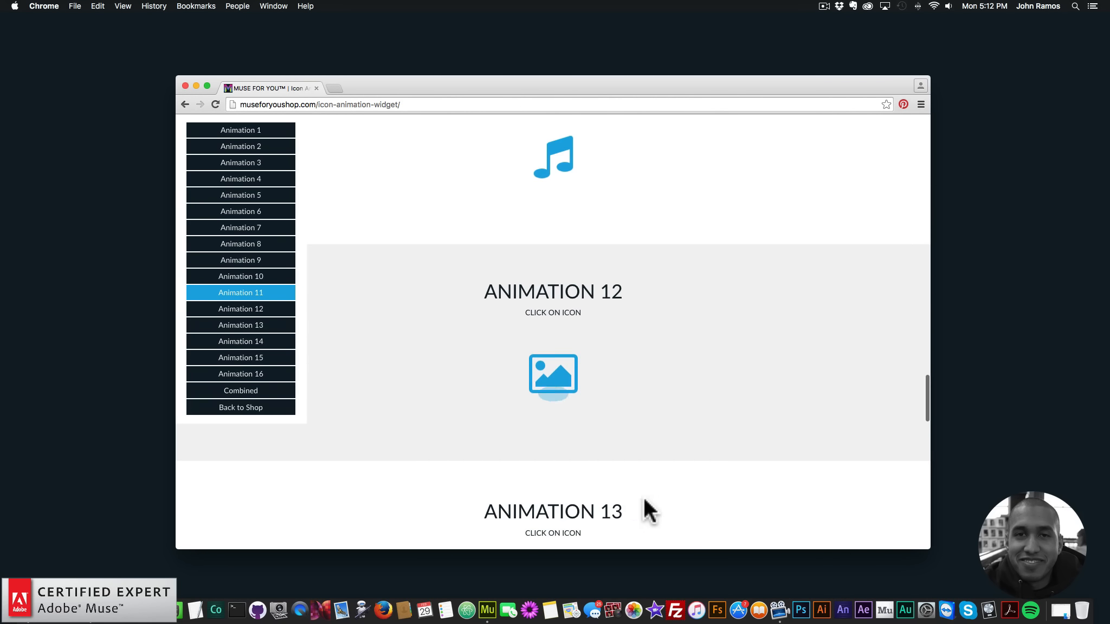
Play the icon demos for Animation 13 through Animation 16, from the life ring to the check mark
{"action": "scroll", "coordinate": [588, 442], "scroll_direction": "down", "scroll_amount": 5}
{"action": "left_click", "coordinate": [561, 391]}
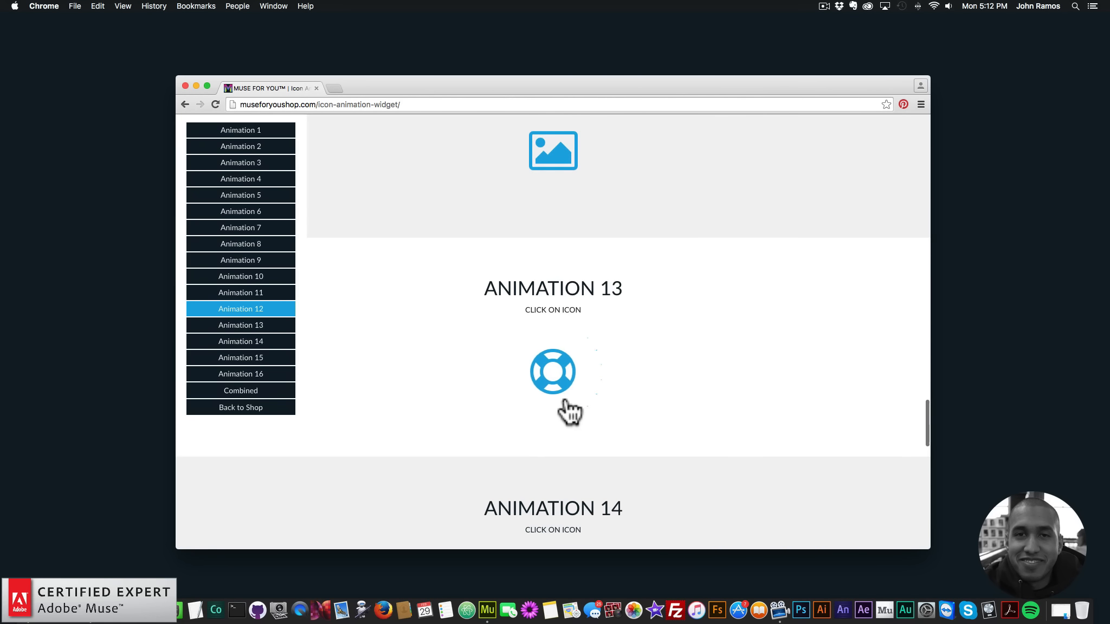
{"action": "scroll", "coordinate": [562, 387], "scroll_direction": "down", "scroll_amount": 2}
{"action": "scroll", "coordinate": [562, 387], "scroll_direction": "down", "scroll_amount": 2}
{"action": "left_click", "coordinate": [558, 440]}
{"action": "scroll", "coordinate": [631, 416], "scroll_direction": "down", "scroll_amount": 3}
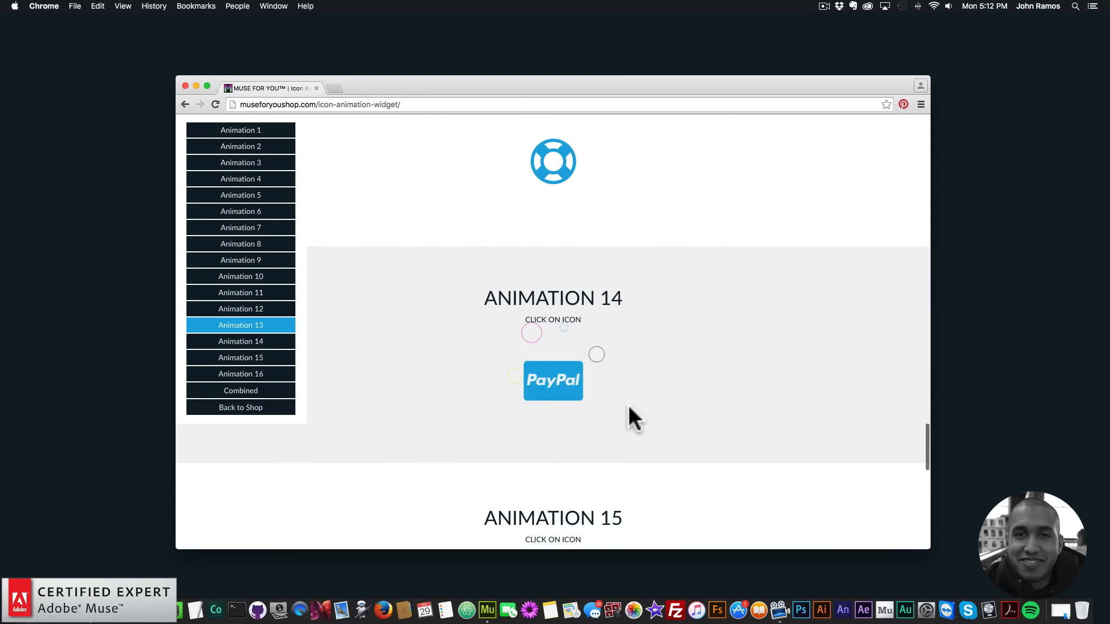
{"action": "scroll", "coordinate": [627, 409], "scroll_direction": "down", "scroll_amount": 3}
{"action": "left_click", "coordinate": [553, 416]}
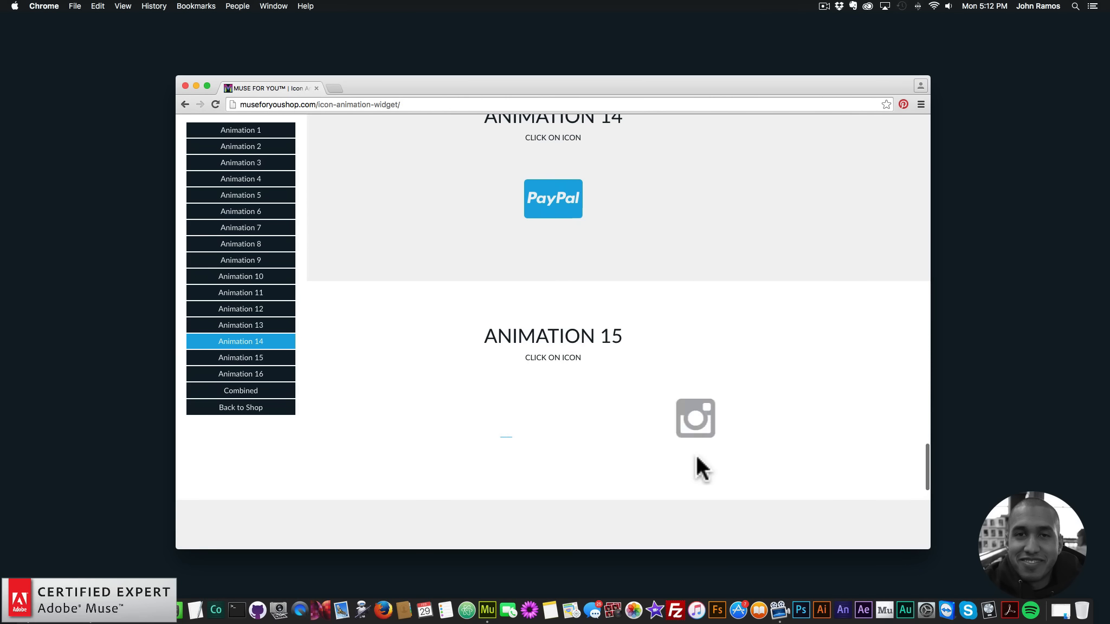
{"action": "scroll", "coordinate": [611, 447], "scroll_direction": "down", "scroll_amount": 2}
{"action": "scroll", "coordinate": [607, 441], "scroll_direction": "down", "scroll_amount": 4}
{"action": "left_click", "coordinate": [553, 364]}
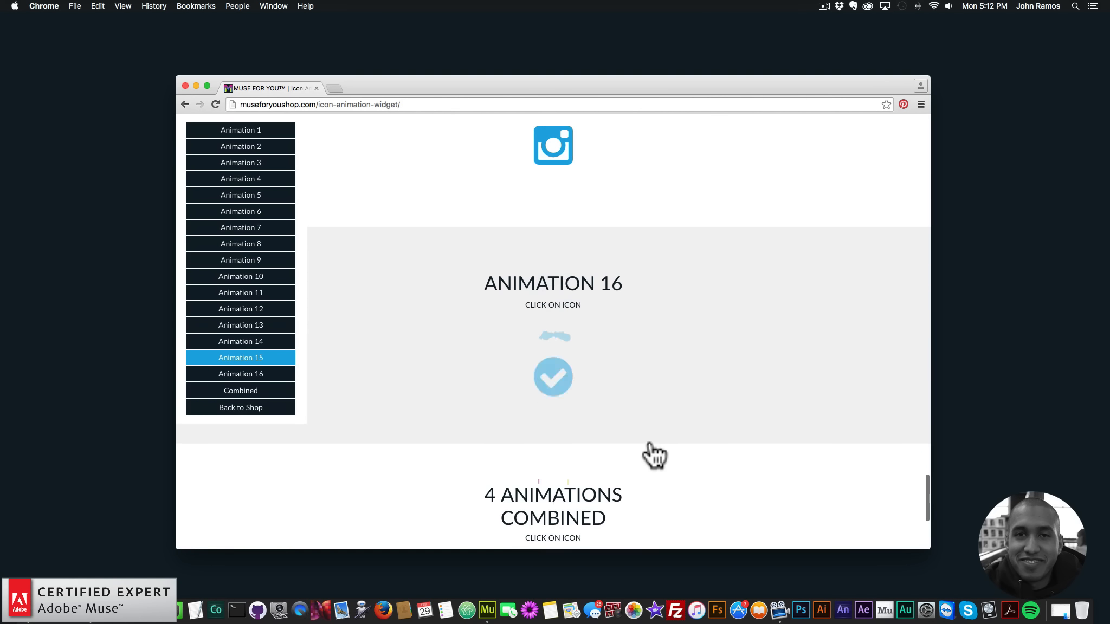
Play the people icon demo in the 4 Animations Combined section twice
{"action": "scroll", "coordinate": [595, 431], "scroll_direction": "down", "scroll_amount": 1}
{"action": "scroll", "coordinate": [595, 430], "scroll_direction": "down", "scroll_amount": 3}
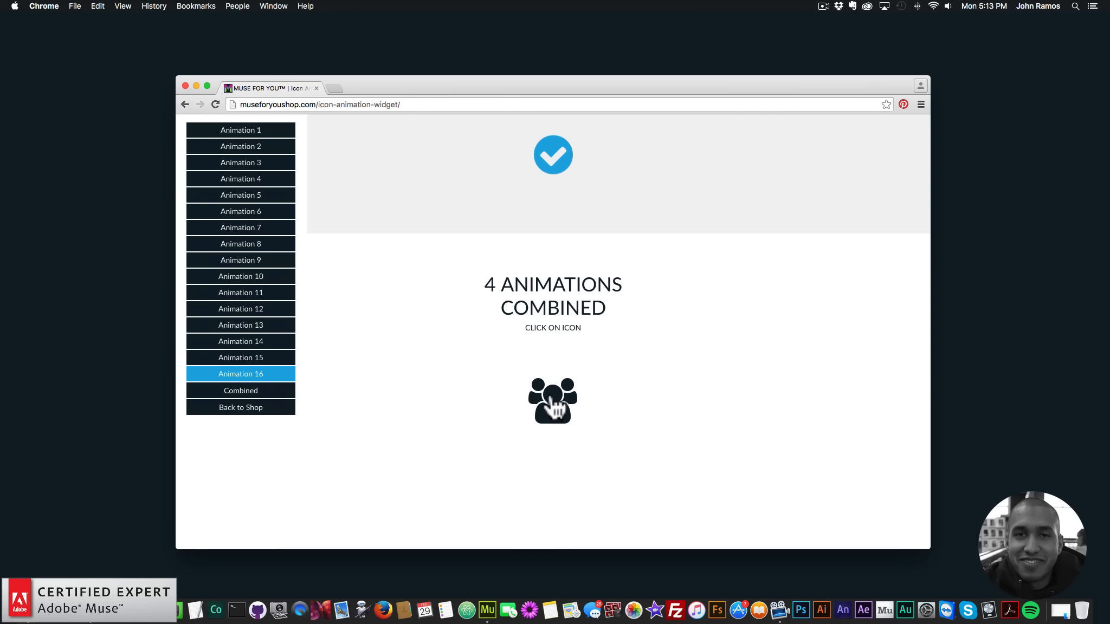
{"action": "left_click", "coordinate": [558, 423]}
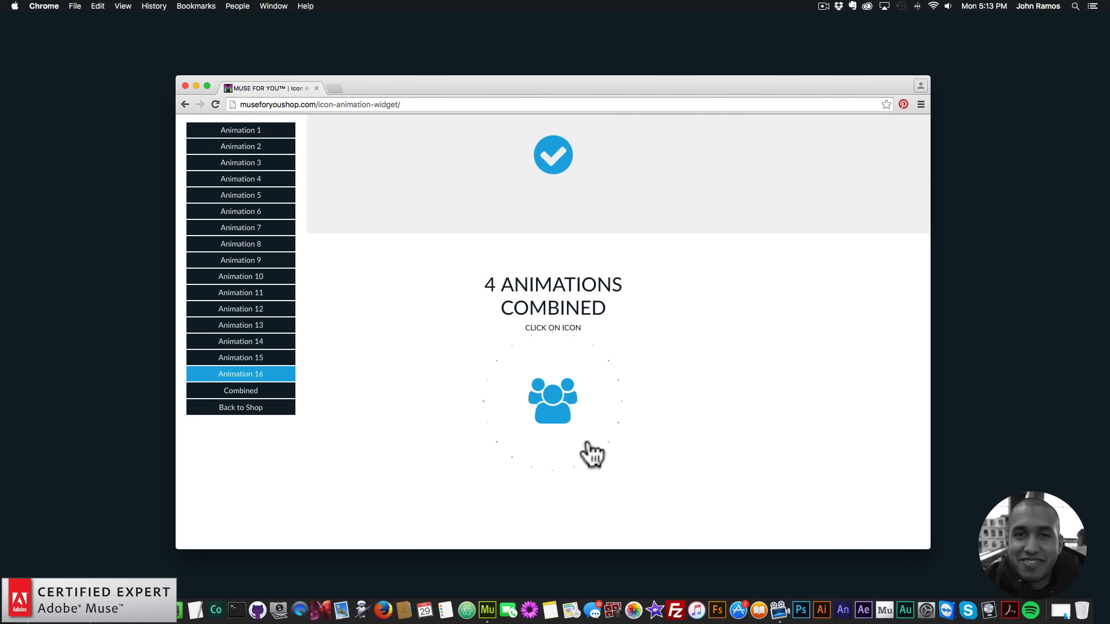
{"action": "left_click", "coordinate": [560, 409]}
{"action": "scroll", "coordinate": [600, 387], "scroll_direction": "down", "scroll_amount": 1}
{"action": "scroll", "coordinate": [577, 353], "scroll_direction": "up", "scroll_amount": 3}
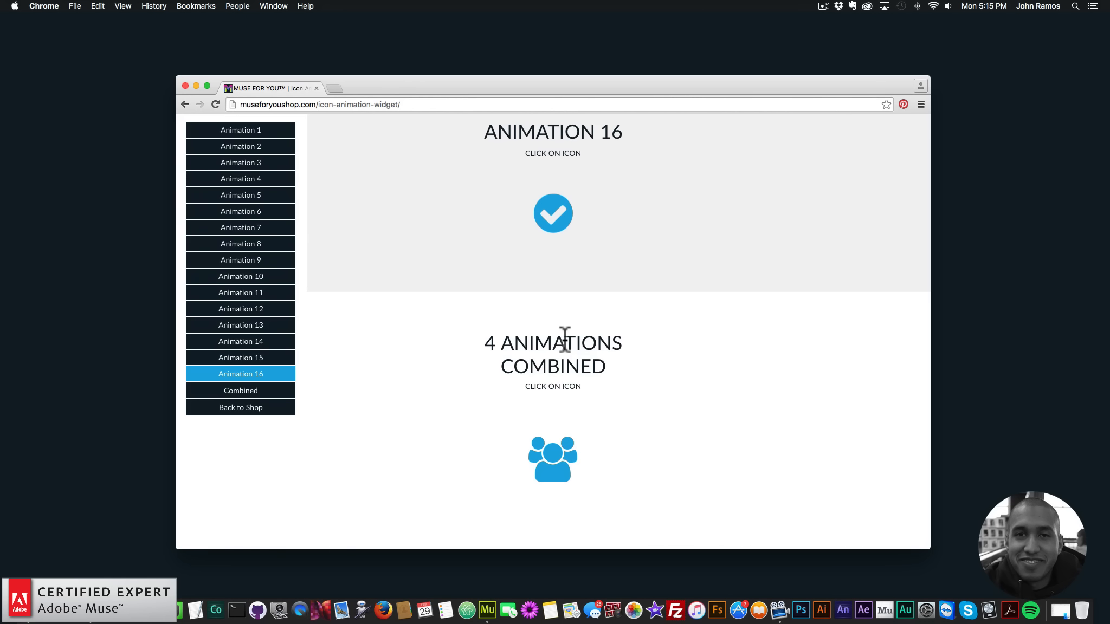
Jump to the Animation 3 section and on to Animation 8, and replay the Twitter icon's animation
{"action": "left_click", "coordinate": [238, 162]}
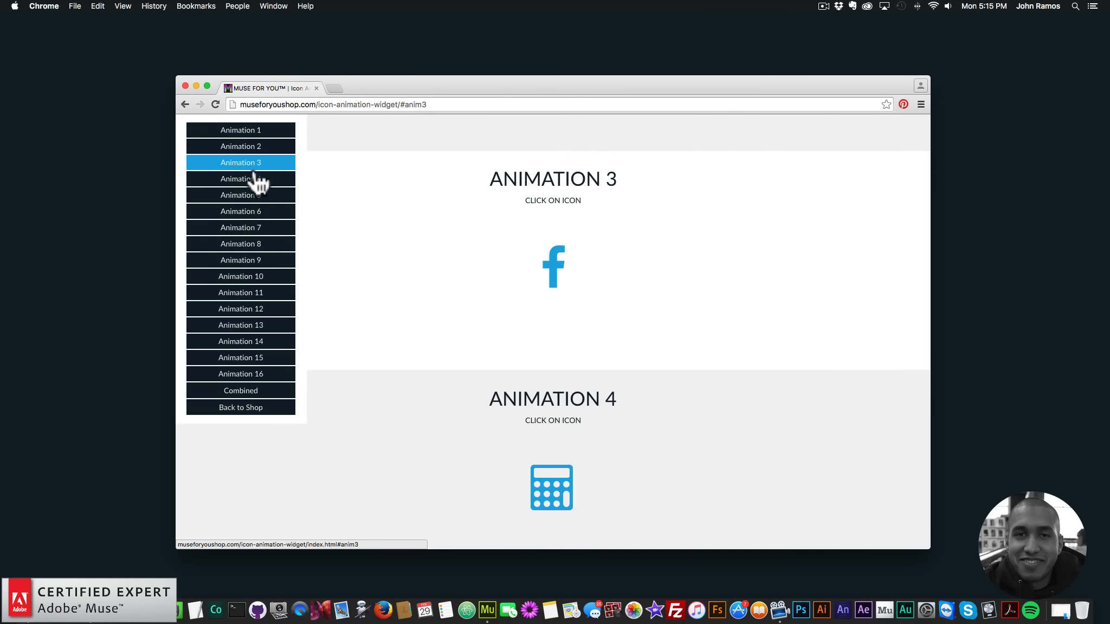
{"action": "left_click", "coordinate": [256, 244]}
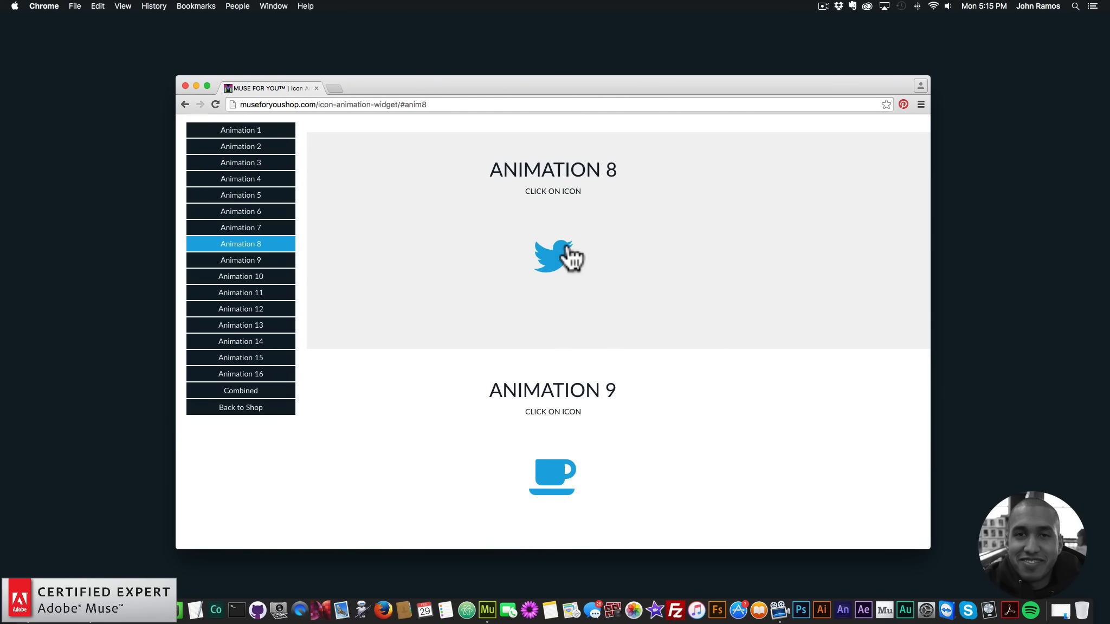
{"action": "left_click", "coordinate": [563, 255]}
{"action": "scroll", "coordinate": [538, 387], "scroll_direction": "down", "scroll_amount": 3}
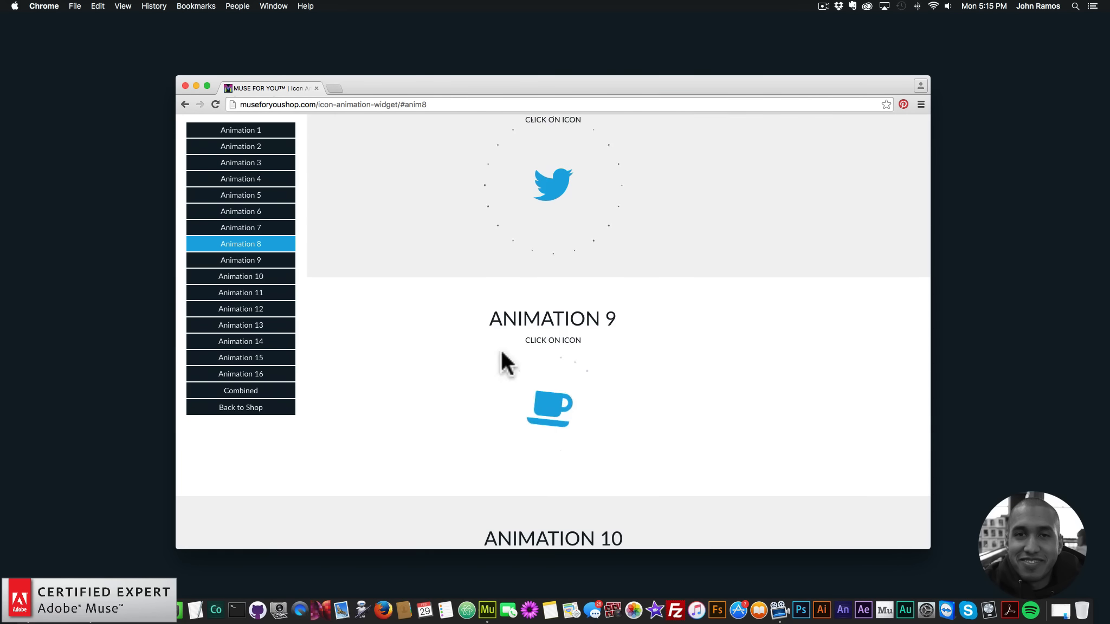
Jump to the Combined section, replay the people icon, and replay the Animation 16 check mark above it
{"action": "left_click", "coordinate": [251, 392]}
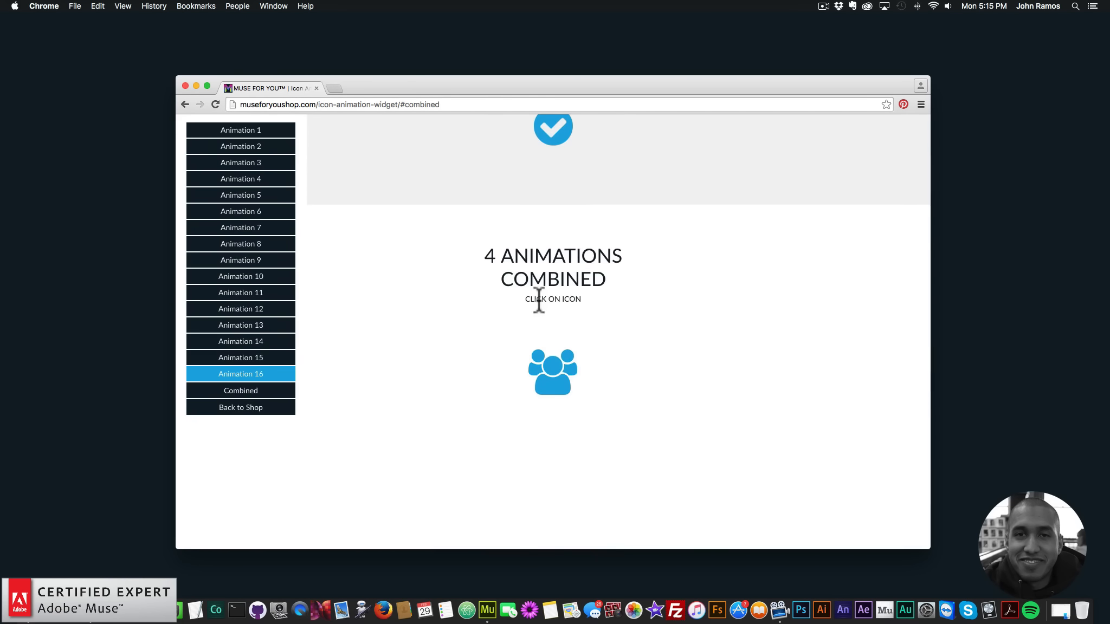
{"action": "left_click", "coordinate": [565, 377]}
{"action": "scroll", "coordinate": [582, 353], "scroll_direction": "up", "scroll_amount": 5}
{"action": "left_click", "coordinate": [570, 383]}
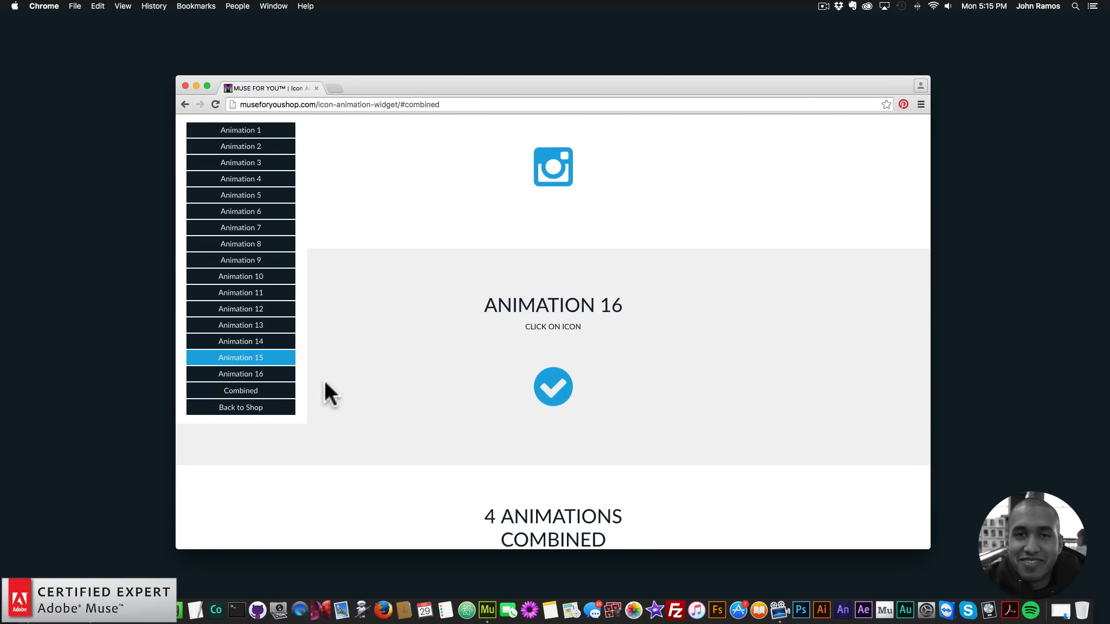
Return to the widget's shop page and review its feature list and the screenshots of its option panels
{"action": "left_click", "coordinate": [241, 411]}
{"action": "scroll", "coordinate": [526, 339], "scroll_direction": "down", "scroll_amount": 1}
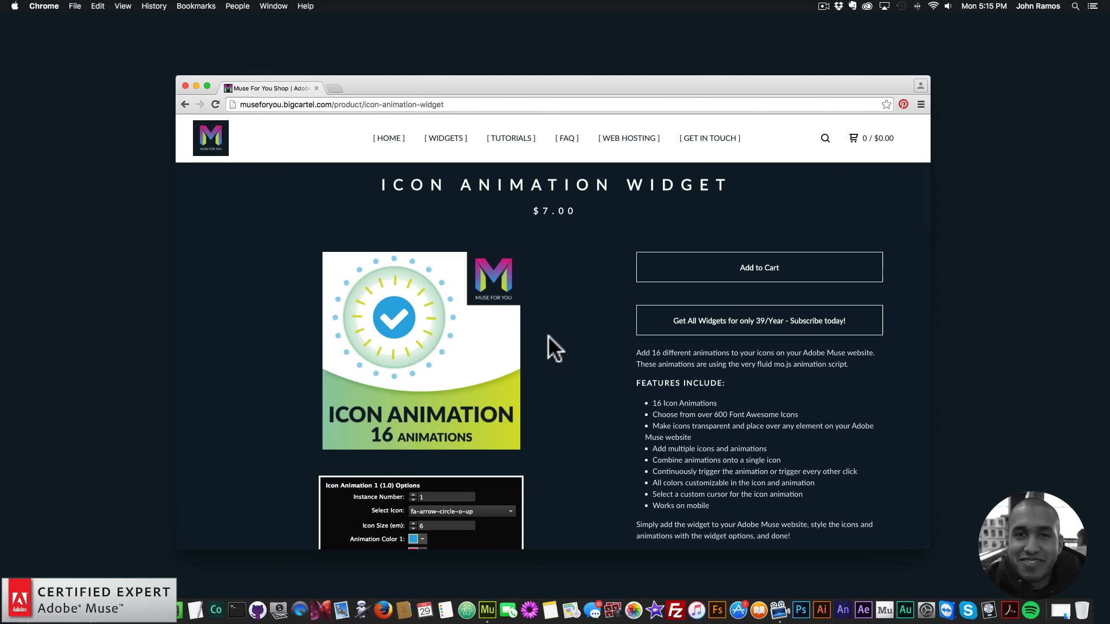
{"action": "scroll", "coordinate": [674, 369], "scroll_direction": "down", "scroll_amount": 2}
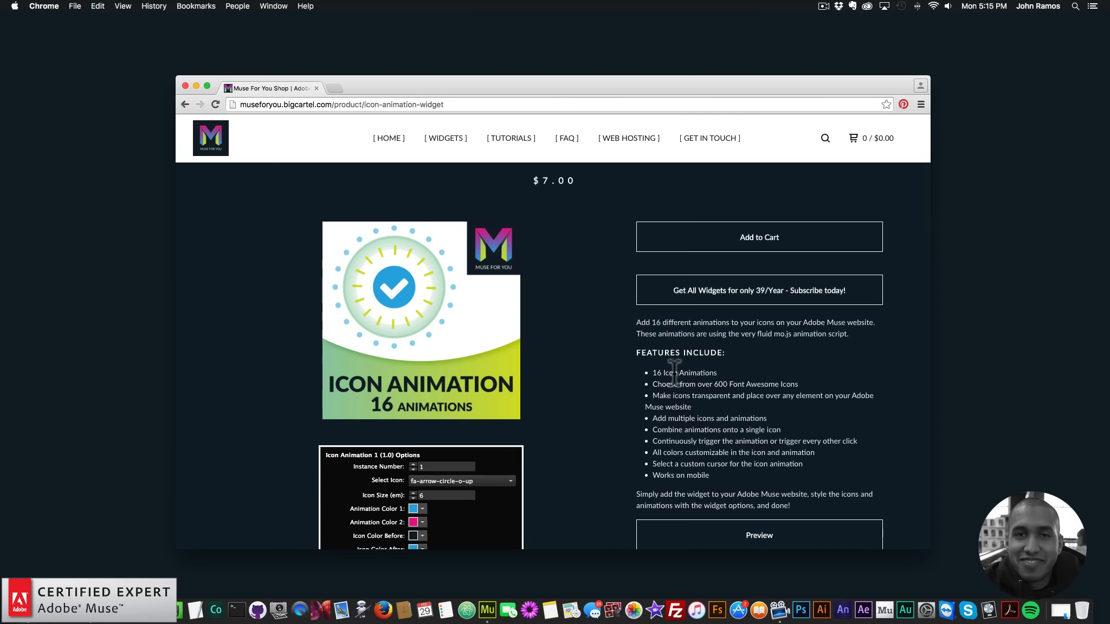
{"action": "scroll", "coordinate": [611, 428], "scroll_direction": "down", "scroll_amount": 3}
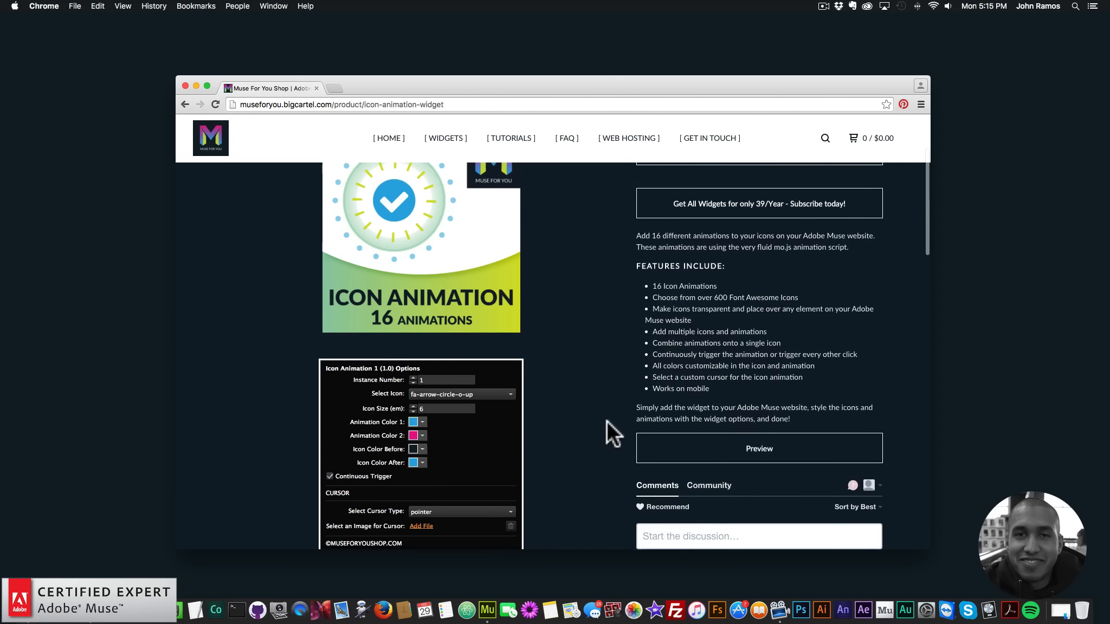
{"action": "scroll", "coordinate": [606, 421], "scroll_direction": "up", "scroll_amount": 2}
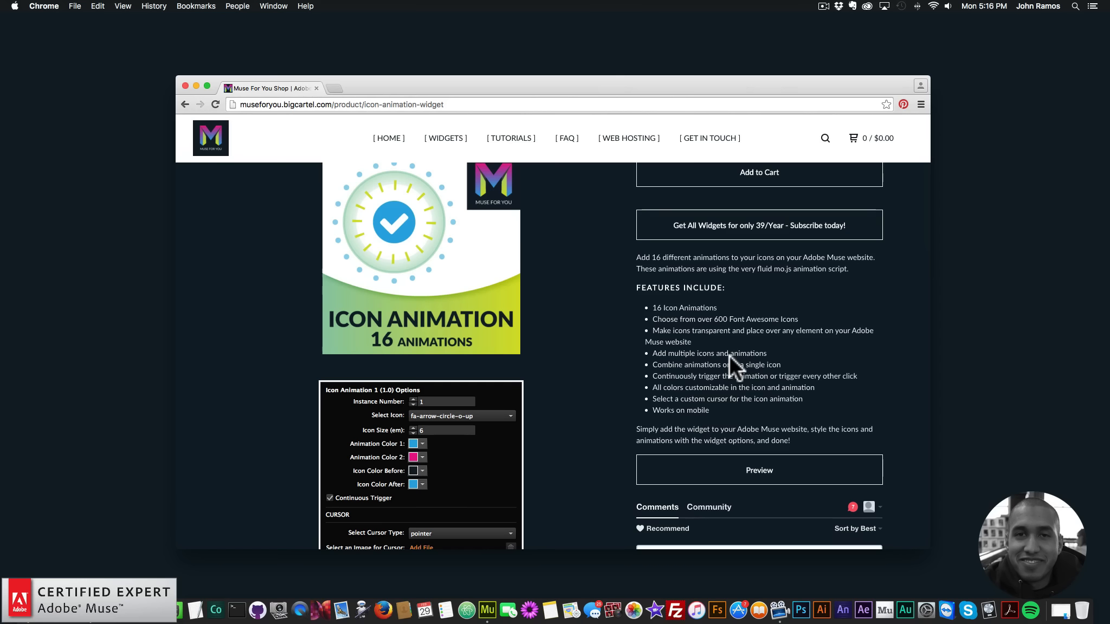
{"action": "scroll", "coordinate": [729, 355], "scroll_direction": "down", "scroll_amount": 1}
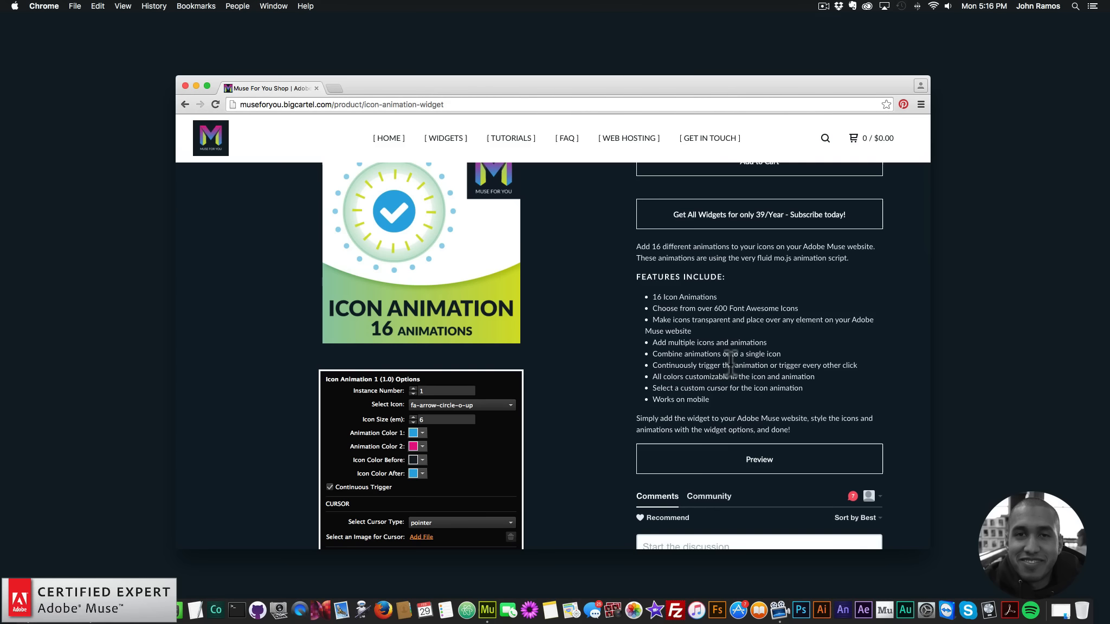
{"action": "scroll", "coordinate": [645, 337], "scroll_direction": "down", "scroll_amount": 2}
{"action": "scroll", "coordinate": [645, 337], "scroll_direction": "down", "scroll_amount": 5}
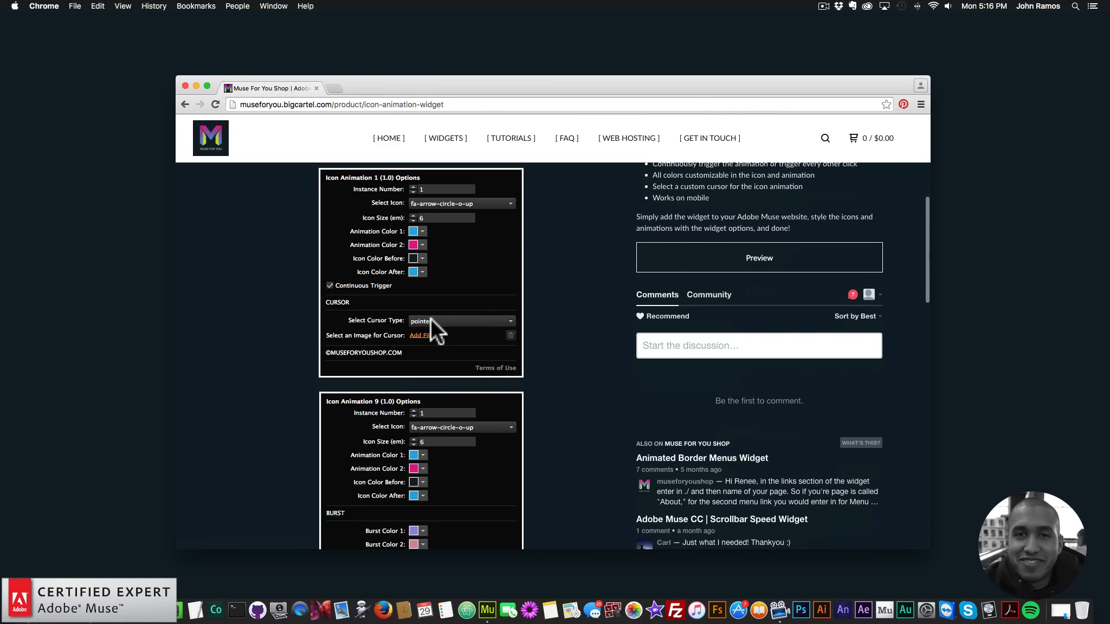
Open museforyoushop.com in a new browser tab and enter the Muse For You widget shop
{"action": "scroll", "coordinate": [491, 340], "scroll_direction": "up", "scroll_amount": 7}
{"action": "scroll", "coordinate": [513, 326], "scroll_direction": "up", "scroll_amount": 3}
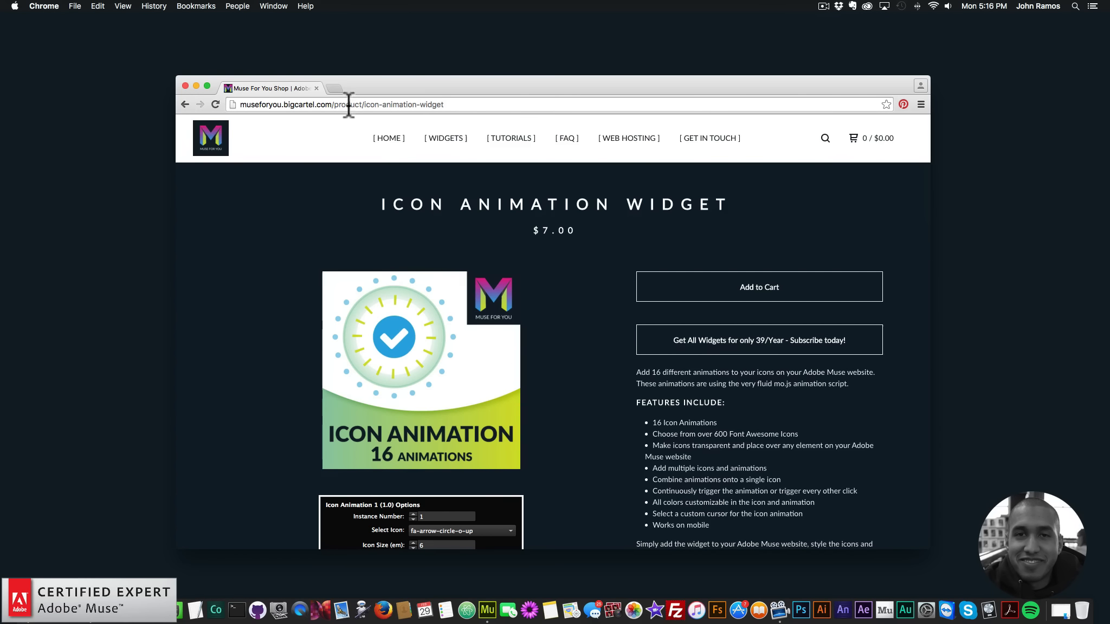
{"action": "left_click", "coordinate": [334, 89]}
{"action": "type", "text": "museforyoushop.com"}
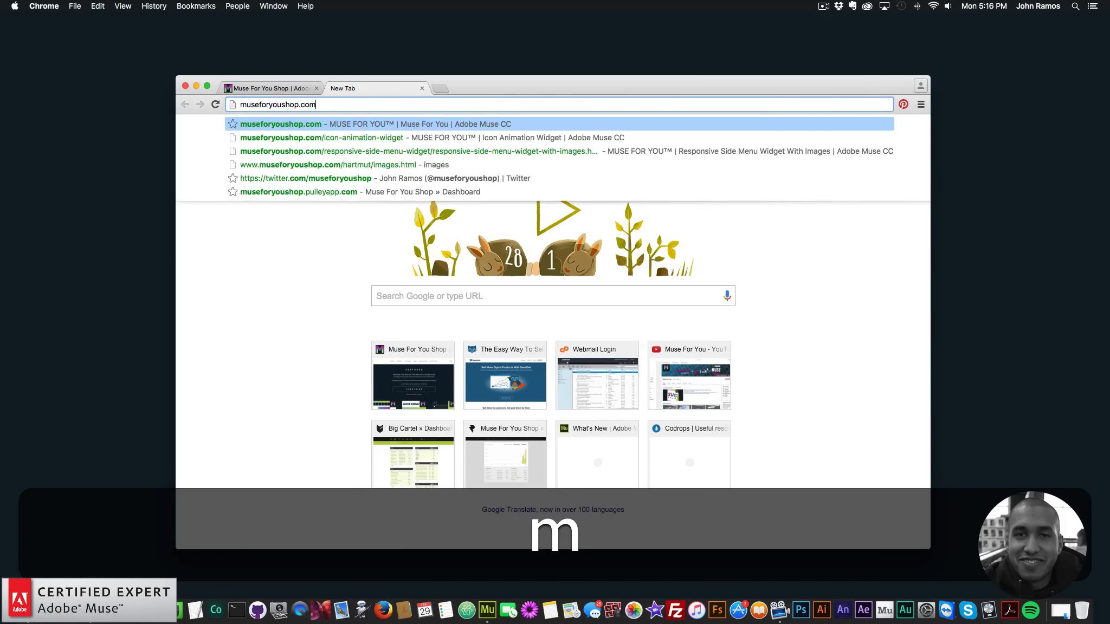
{"action": "key", "text": "Return"}
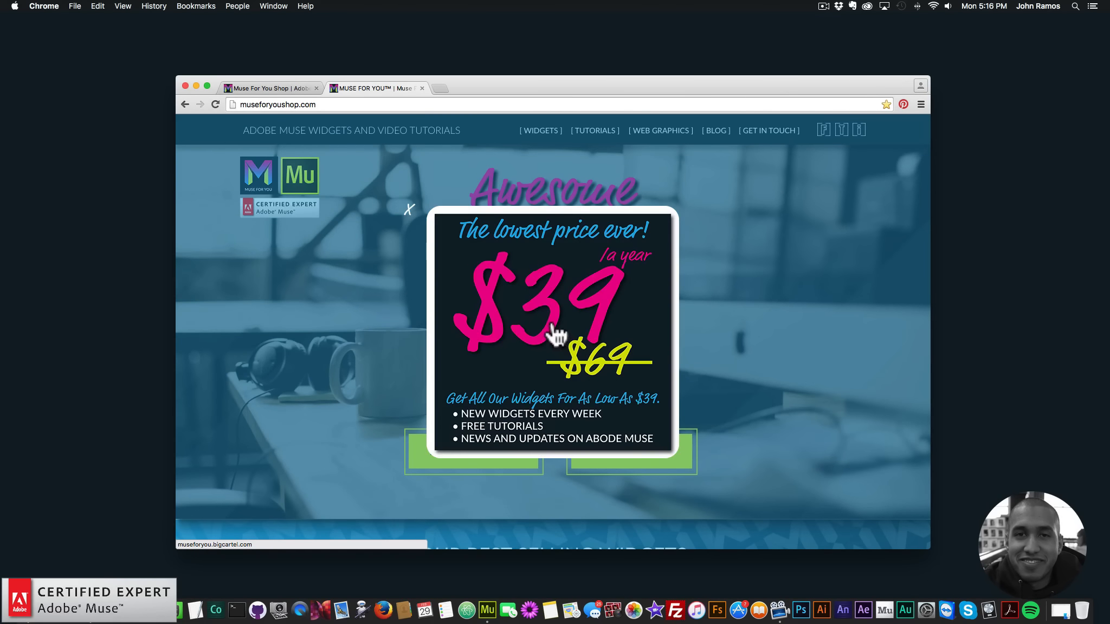
{"action": "left_click", "coordinate": [554, 334]}
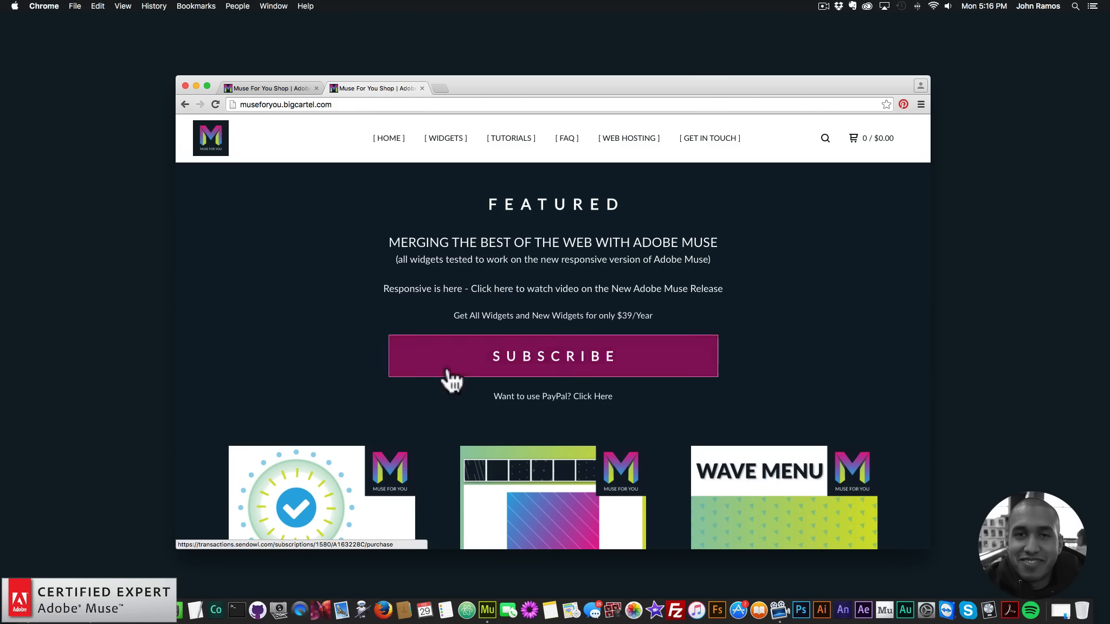
Open the Icon Animation Widget's product page from the featured widgets and review its purchase, subscription and preview options
{"action": "scroll", "coordinate": [448, 380], "scroll_direction": "down", "scroll_amount": 2}
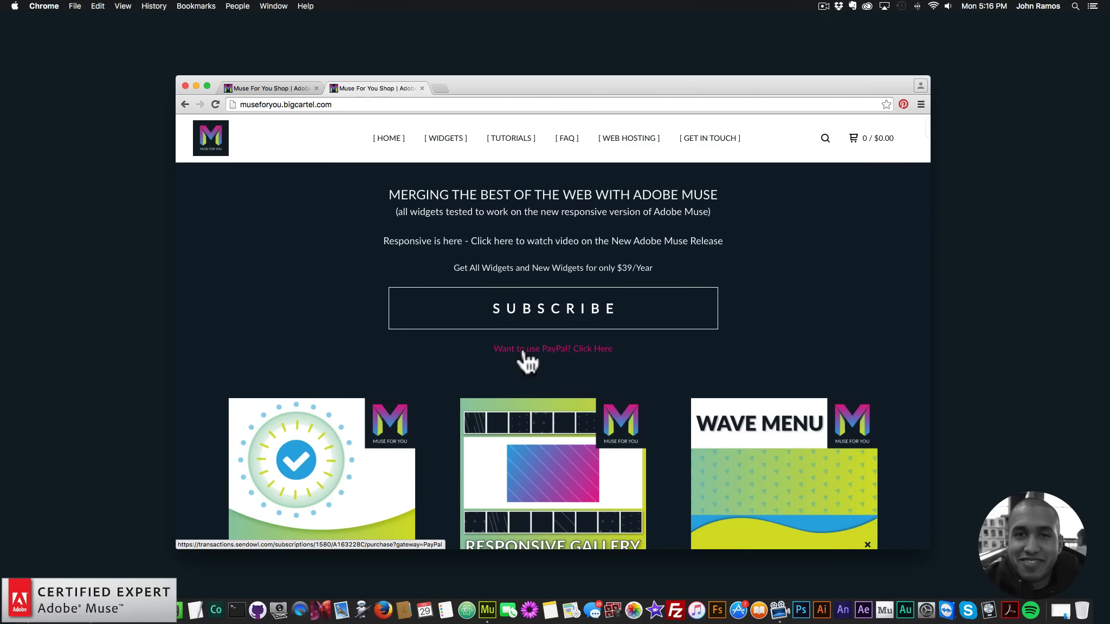
{"action": "scroll", "coordinate": [401, 359], "scroll_direction": "down", "scroll_amount": 5}
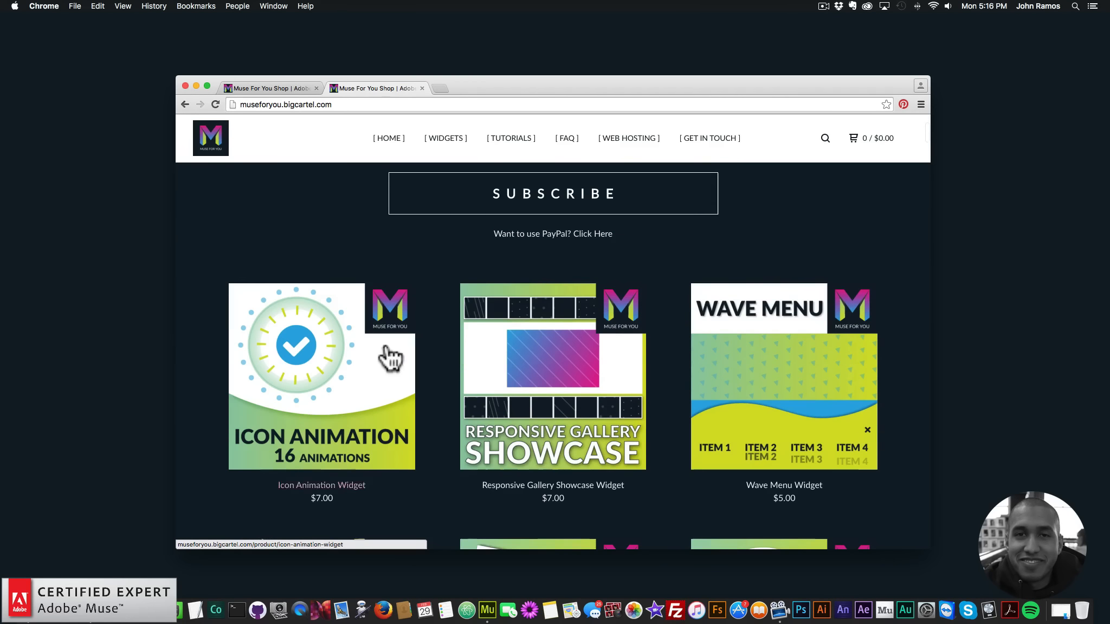
{"action": "left_click", "coordinate": [310, 373]}
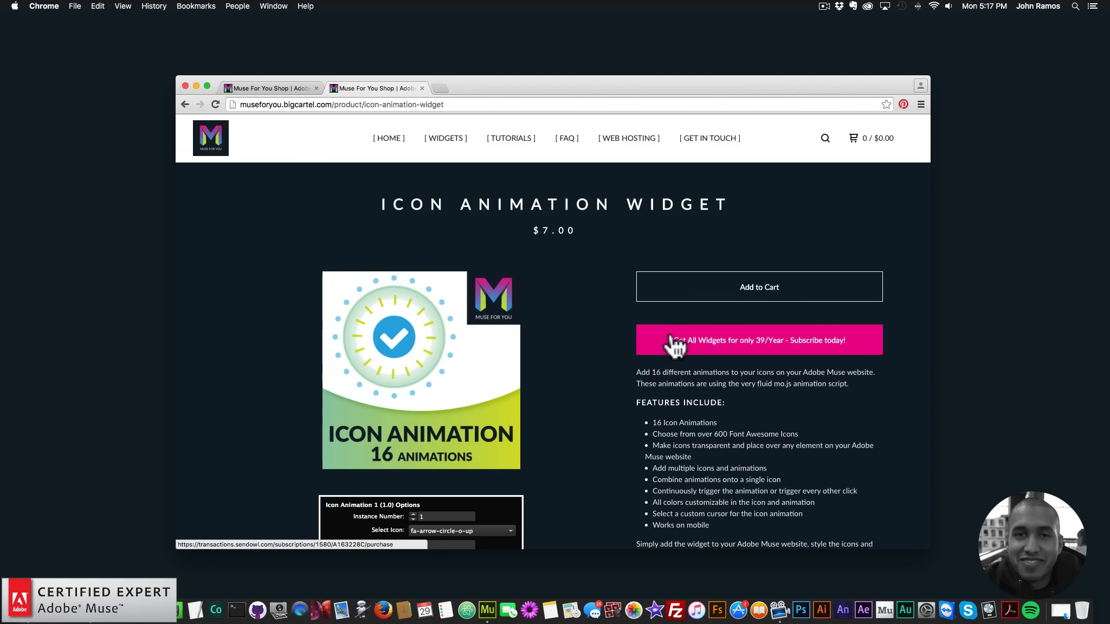
{"action": "scroll", "coordinate": [575, 346], "scroll_direction": "down", "scroll_amount": 2}
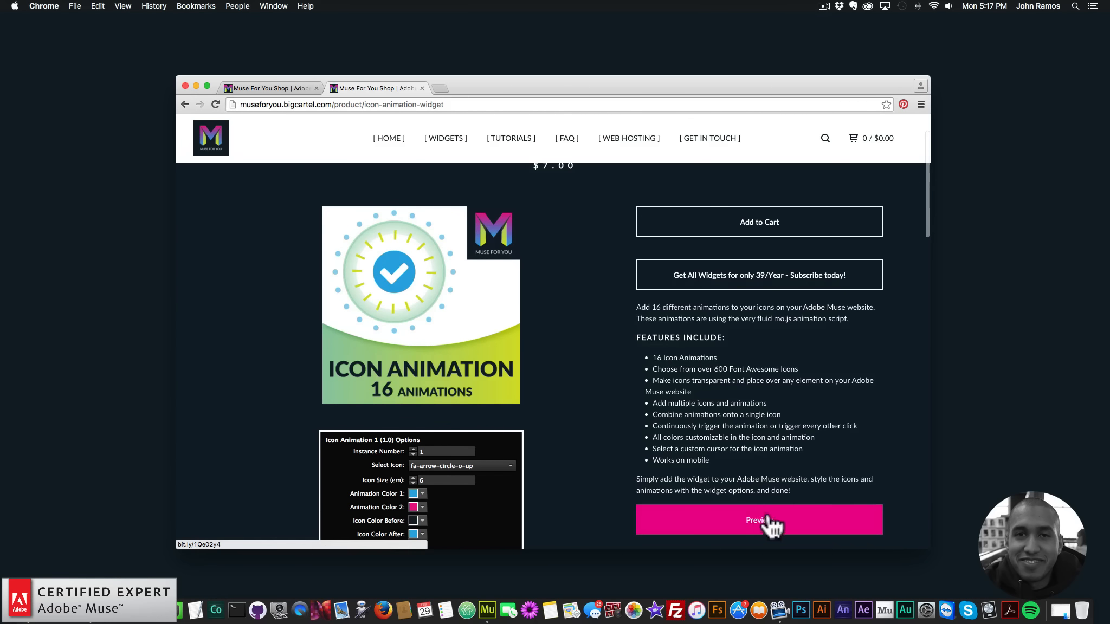
{"action": "scroll", "coordinate": [602, 343], "scroll_direction": "down", "scroll_amount": 1}
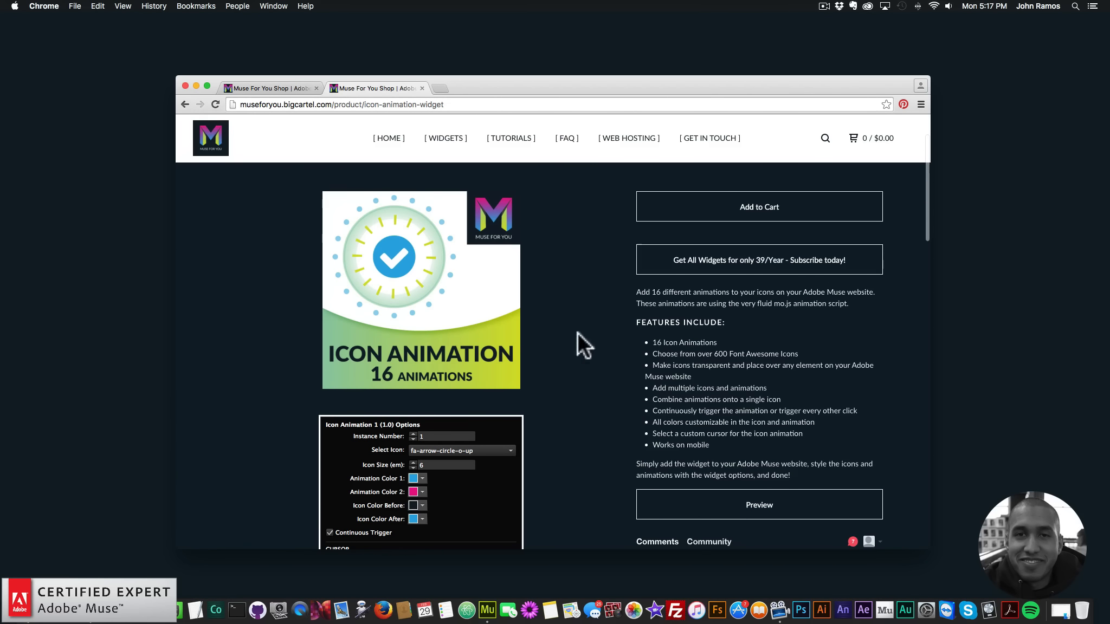
Switch to Adobe Muse, create a new site with the default settings, and open its Home page for design
{"action": "left_click", "coordinate": [489, 605]}
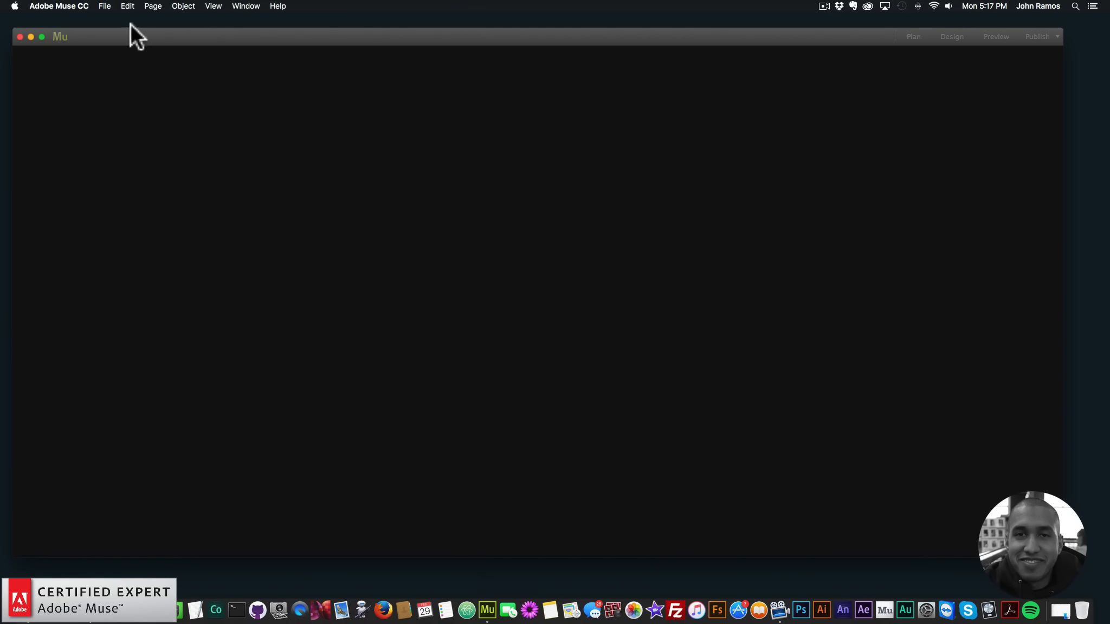
{"action": "left_click", "coordinate": [111, 6]}
{"action": "left_click", "coordinate": [114, 15]}
{"action": "left_click", "coordinate": [618, 329]}
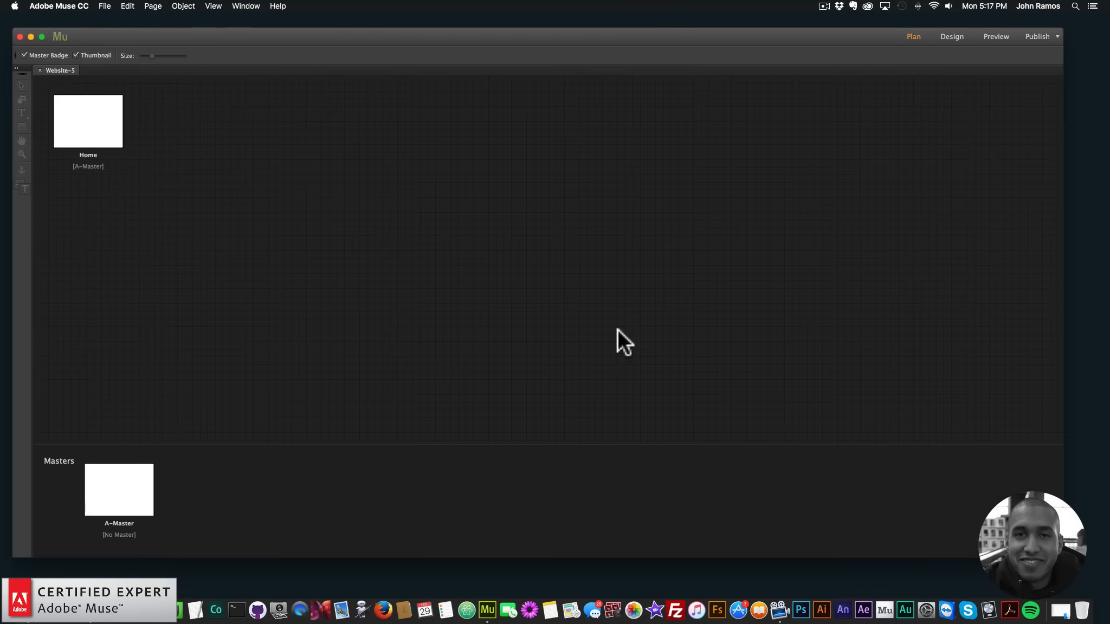
{"action": "double_click", "coordinate": [87, 122]}
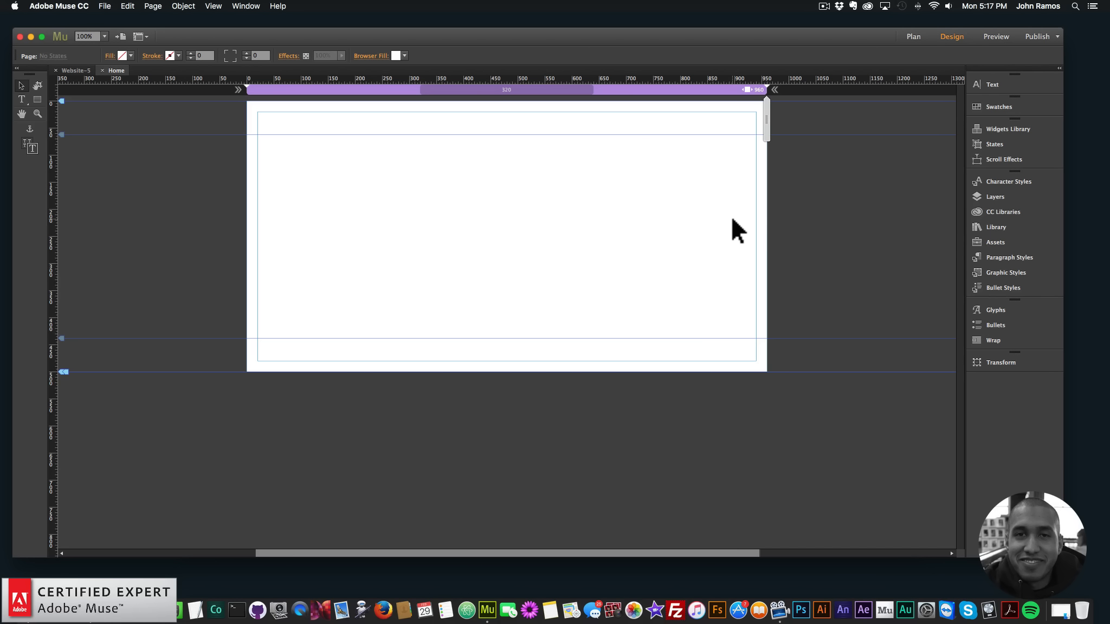
Show the Library of installed widgets beside the Home page
{"action": "left_click", "coordinate": [998, 227]}
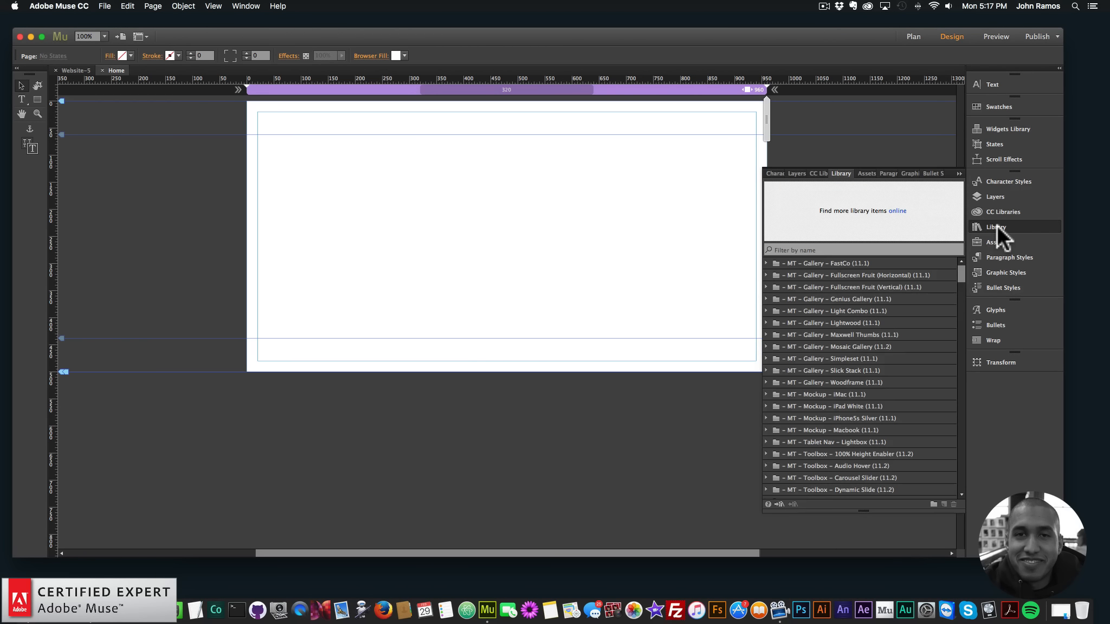
{"action": "left_click", "coordinate": [1005, 228]}
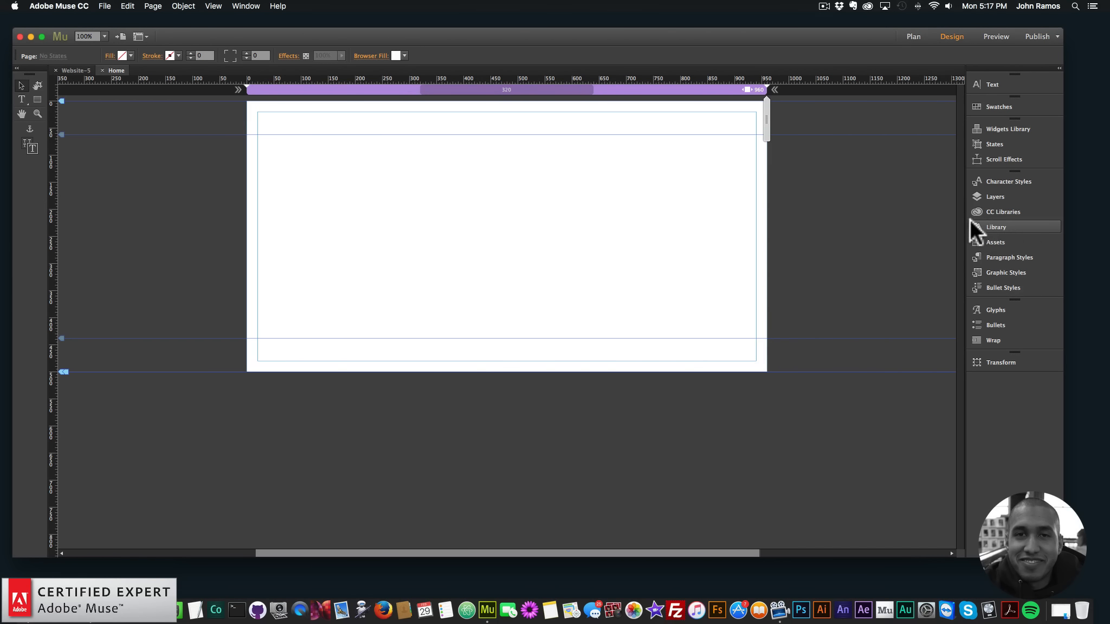
{"action": "left_click", "coordinate": [239, 5]}
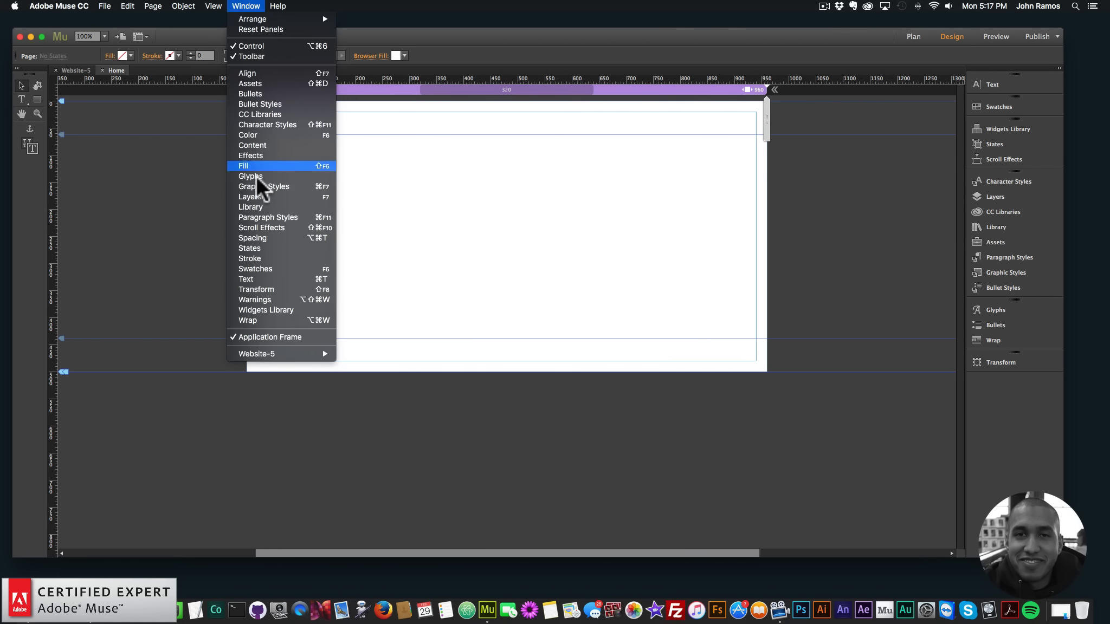
{"action": "left_click", "coordinate": [254, 207]}
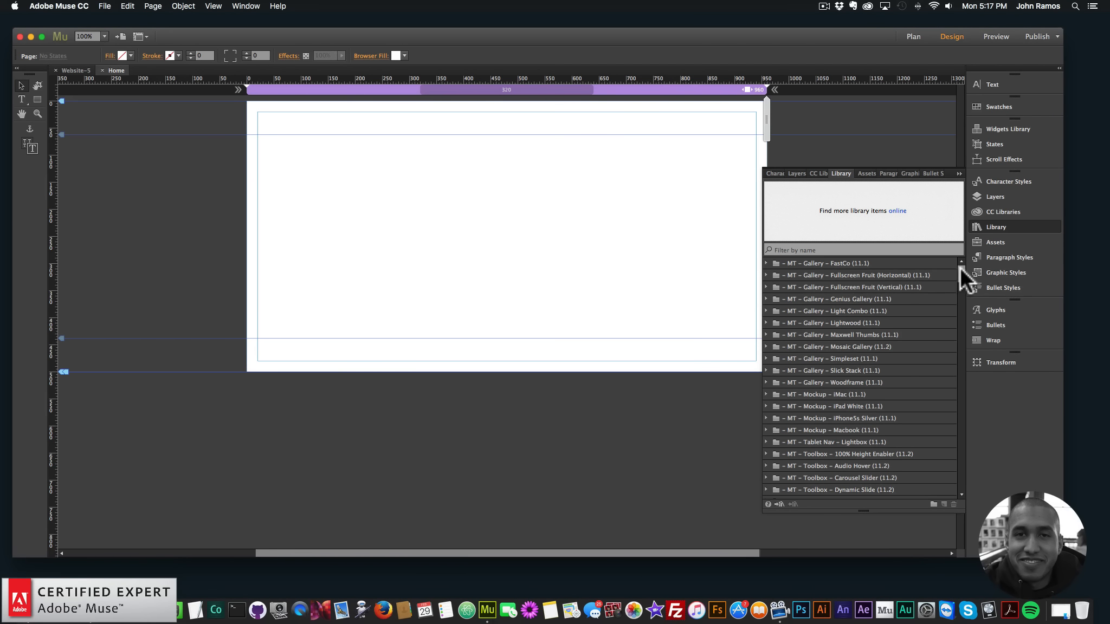
Place the Add First item from the Muse For You - Icon Animation Widget folder in the Home page's upper-left corner
{"action": "scroll", "coordinate": [960, 282], "scroll_direction": "down", "scroll_amount": 5}
{"action": "left_click_drag", "start_coordinate": [961, 281], "coordinate": [957, 367]}
{"action": "left_click", "coordinate": [835, 311]}
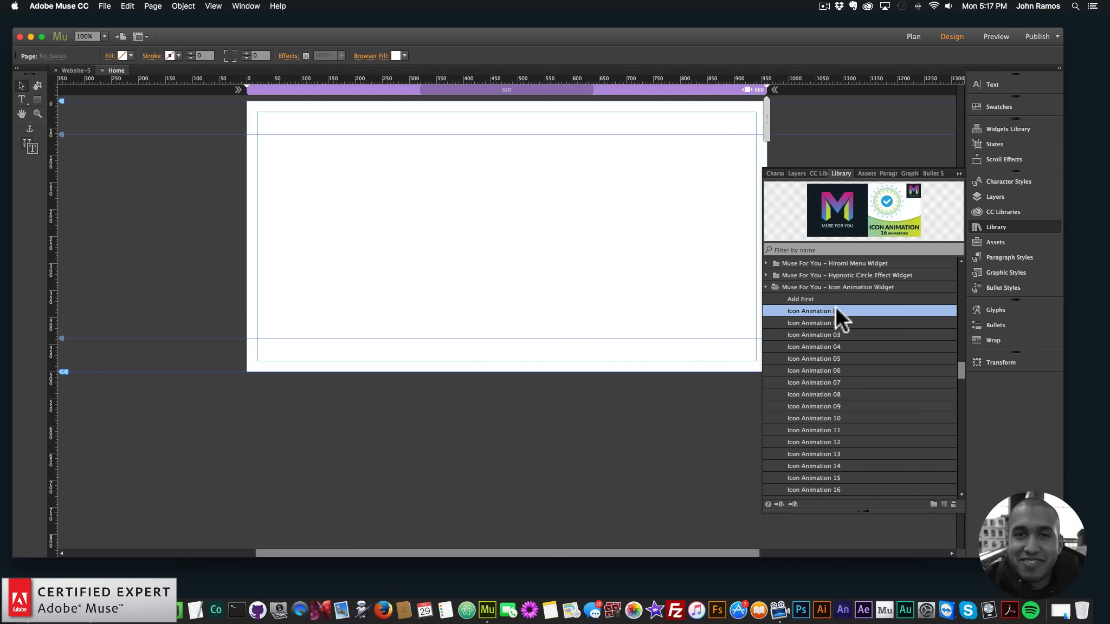
{"action": "left_click", "coordinate": [816, 299]}
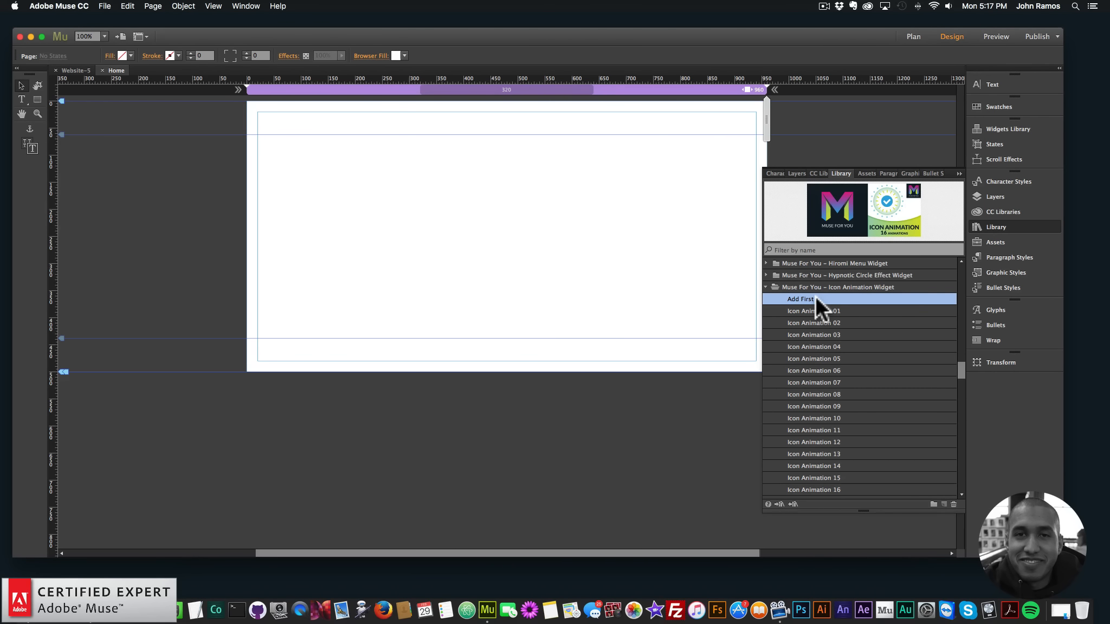
{"action": "left_click_drag", "start_coordinate": [817, 298], "coordinate": [255, 116]}
{"action": "left_click", "coordinate": [342, 168]}
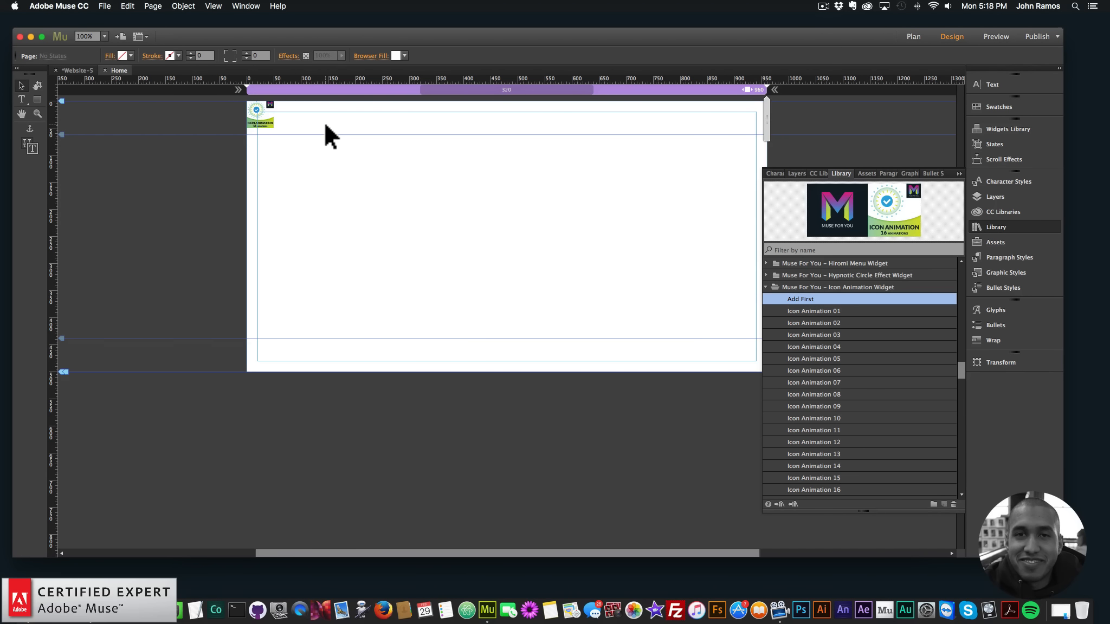
Look through the widget's Icon and Join Animation items and place Icon Animation 01 on the page at about X 280, Y 119
{"action": "left_click", "coordinate": [830, 313]}
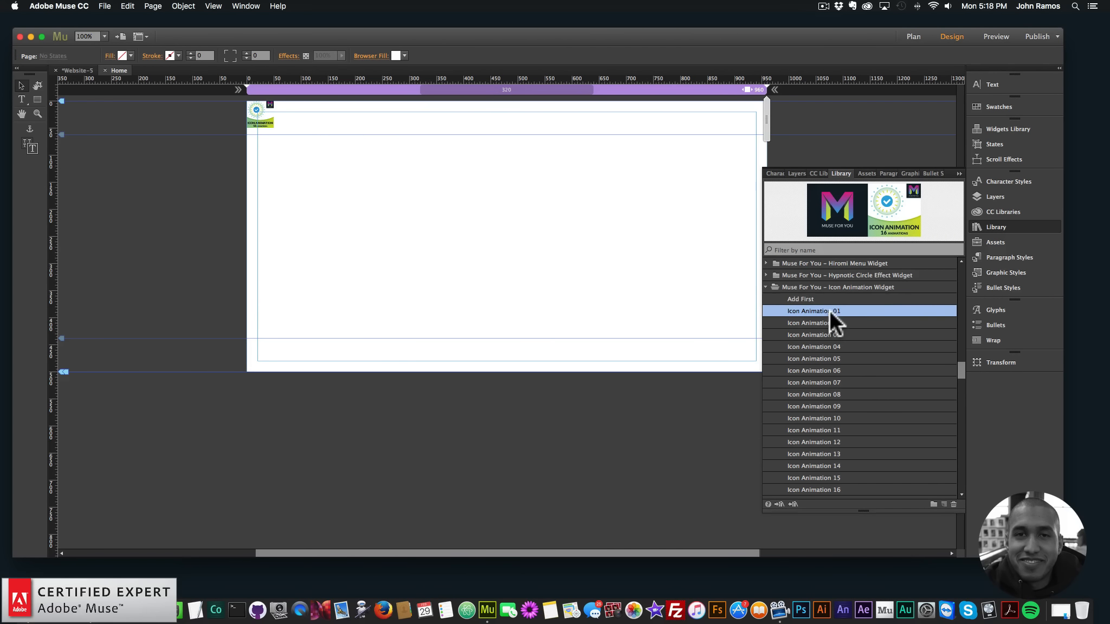
{"action": "scroll", "coordinate": [842, 357], "scroll_direction": "down", "scroll_amount": 5}
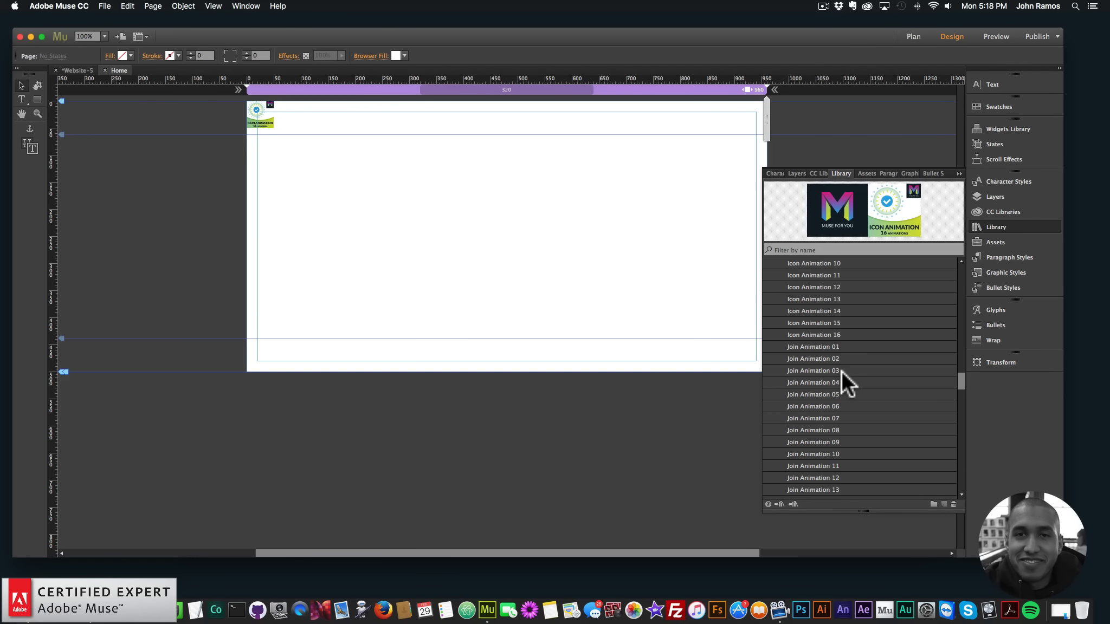
{"action": "scroll", "coordinate": [842, 319], "scroll_direction": "up", "scroll_amount": 5}
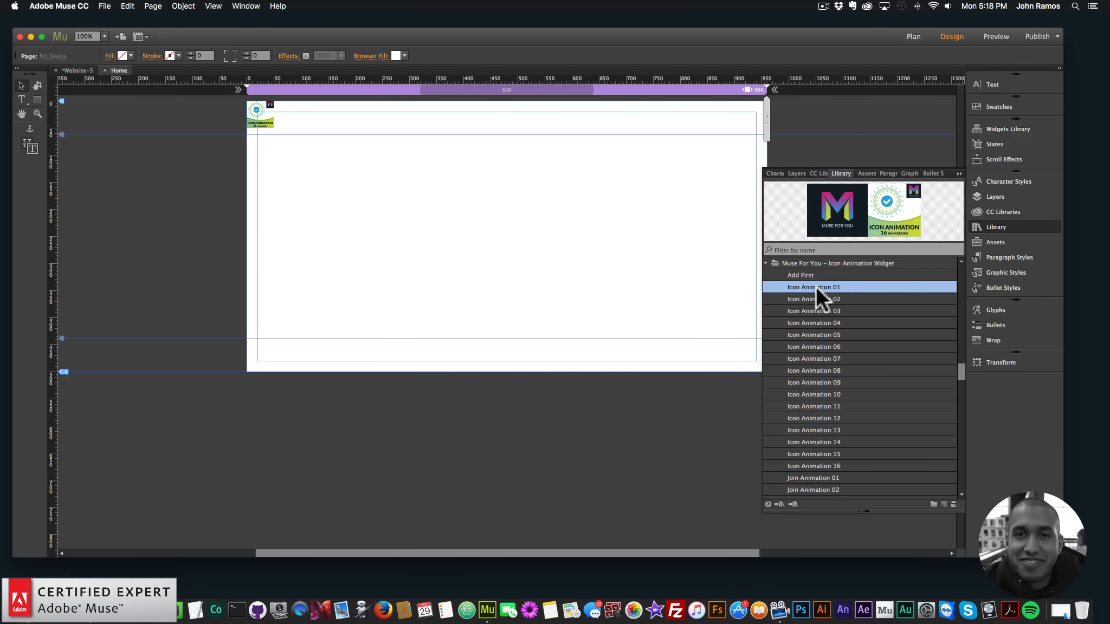
{"action": "left_click_drag", "start_coordinate": [820, 290], "coordinate": [398, 168]}
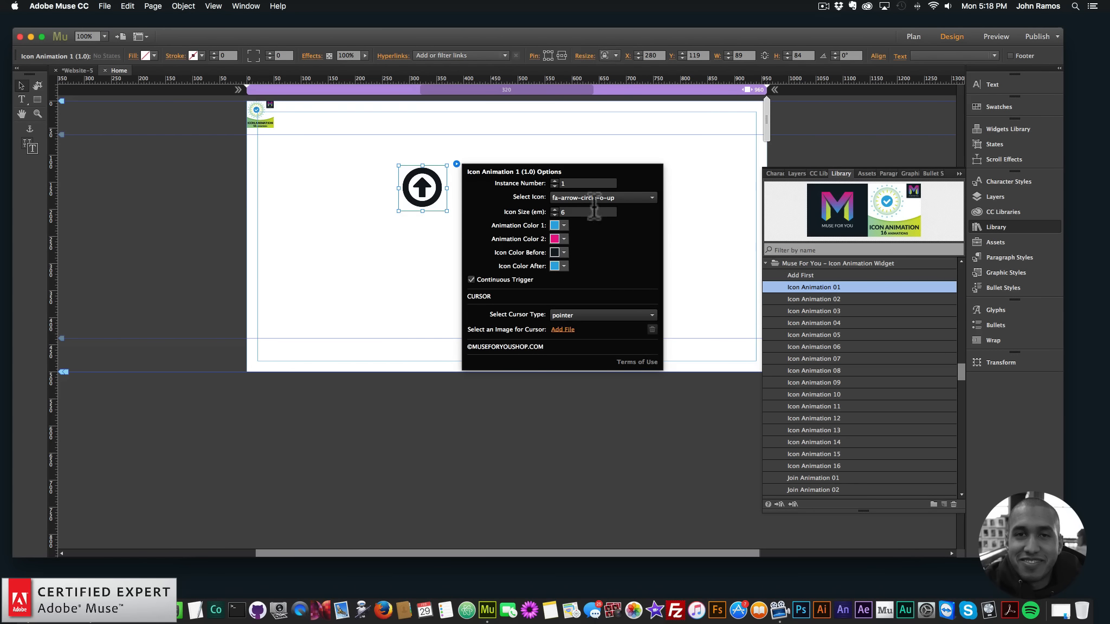
Browse the icon choices available for the Icon Animation 1 widget without changing the current icon
{"action": "left_click", "coordinate": [591, 199]}
{"action": "scroll", "coordinate": [618, 378], "scroll_direction": "down", "scroll_amount": 5}
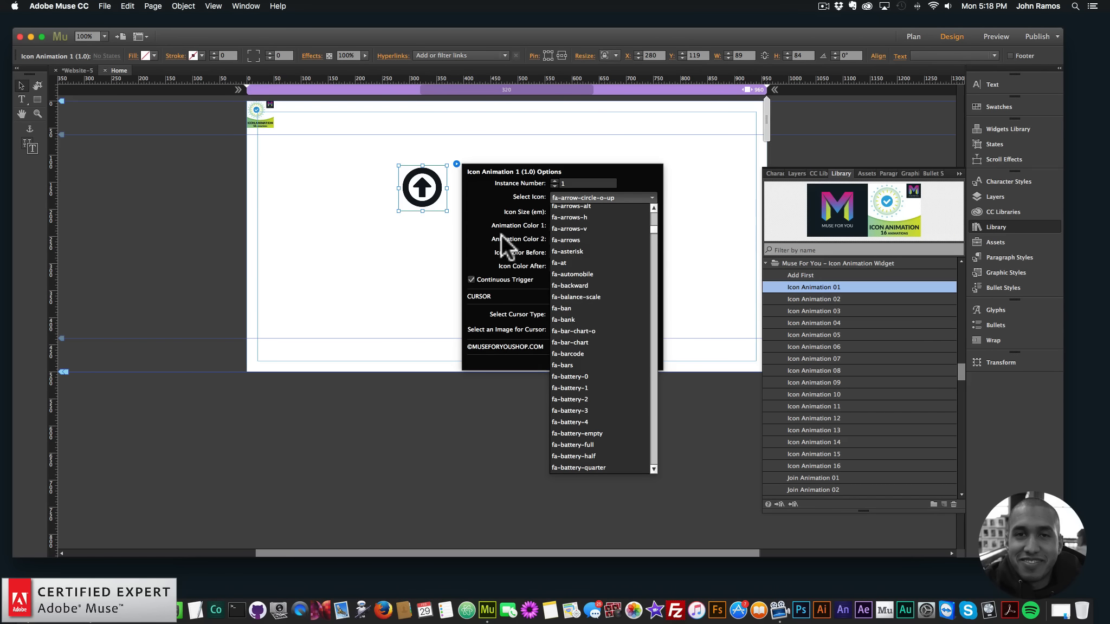
{"action": "left_click", "coordinate": [484, 216]}
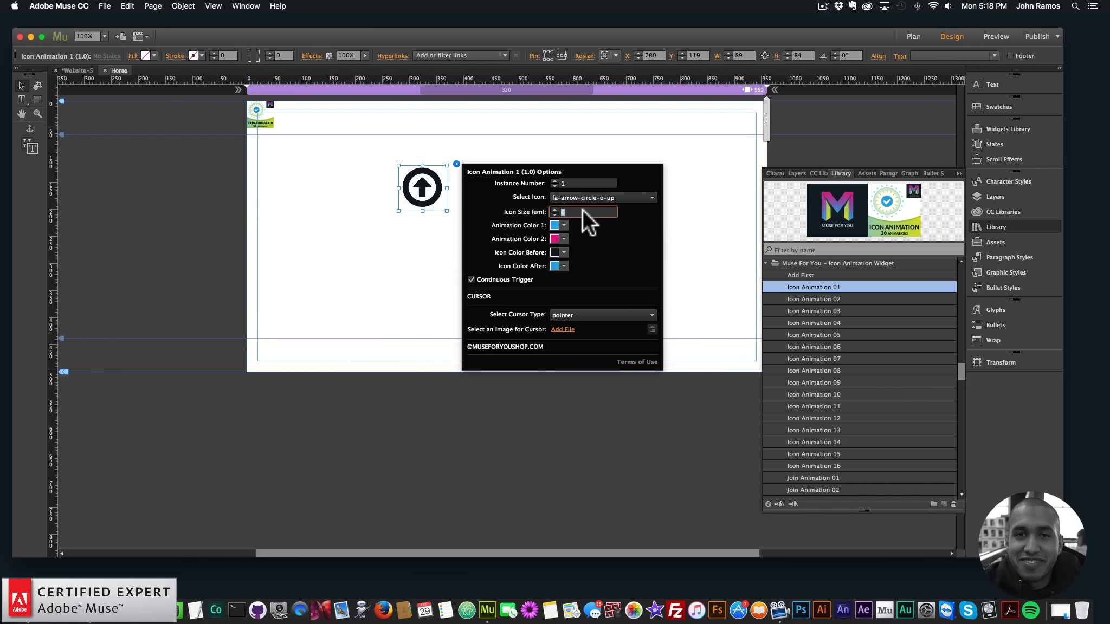
Set the widget's icon size to 12 em and preview the page in the browser
{"action": "type", "text": "12"}
{"action": "key", "text": "Return"}
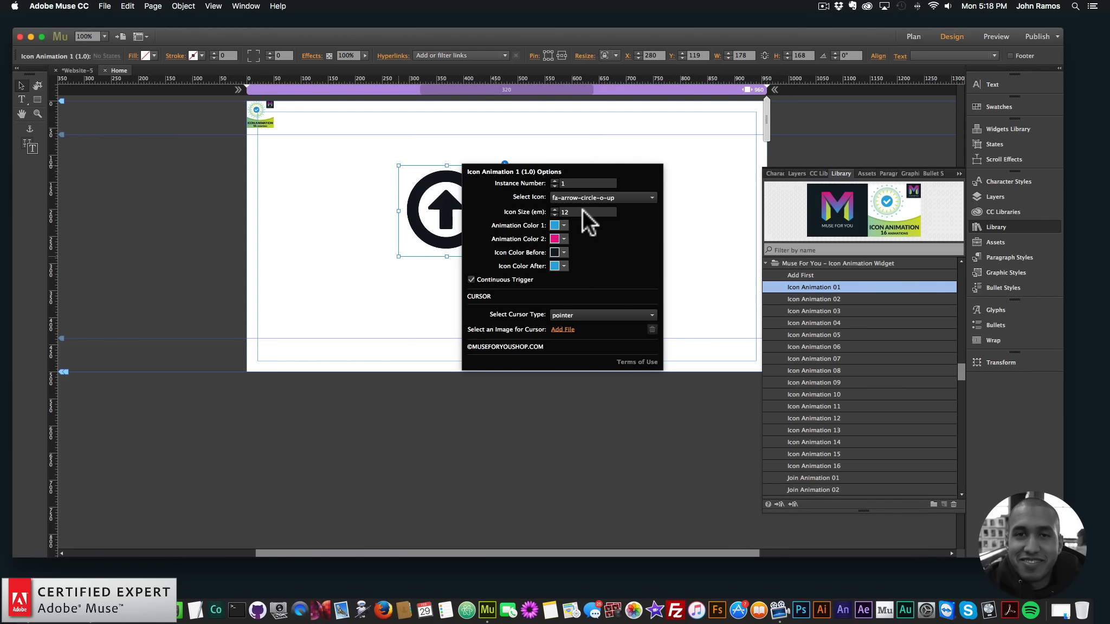
{"action": "left_click", "coordinate": [359, 272]}
{"action": "left_click", "coordinate": [106, 6]}
{"action": "left_click", "coordinate": [132, 177]}
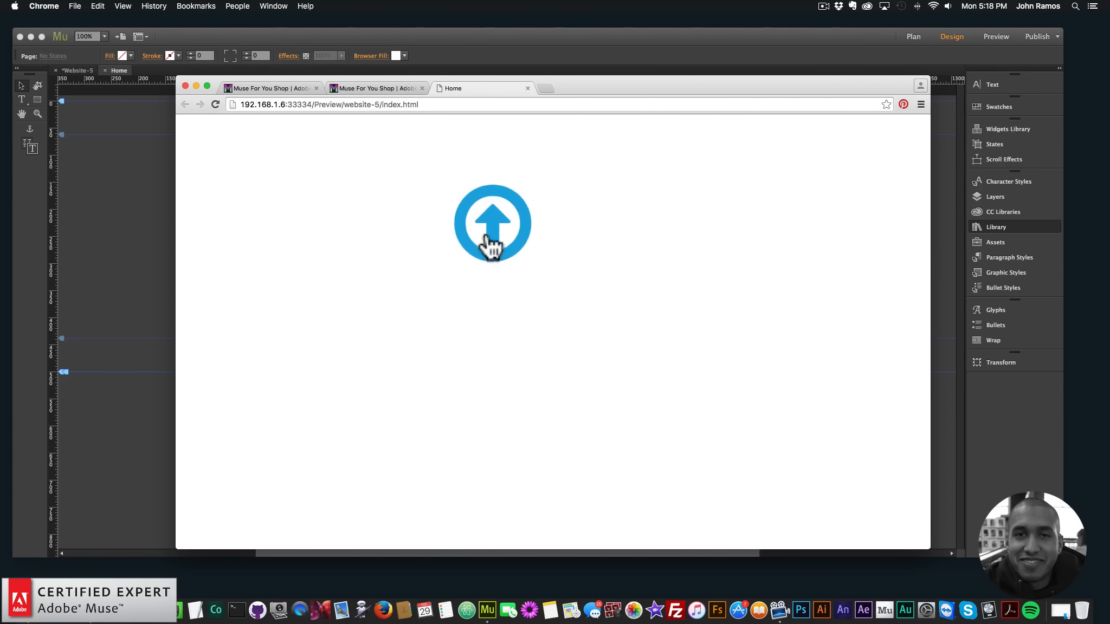
Return to Adobe Muse, set the Icon Animation 1 widget's icon size to 6 em, and preview the page in the browser
{"action": "left_click", "coordinate": [127, 189]}
{"action": "left_click", "coordinate": [464, 181]}
{"action": "left_click", "coordinate": [505, 163]}
{"action": "left_click", "coordinate": [642, 208]}
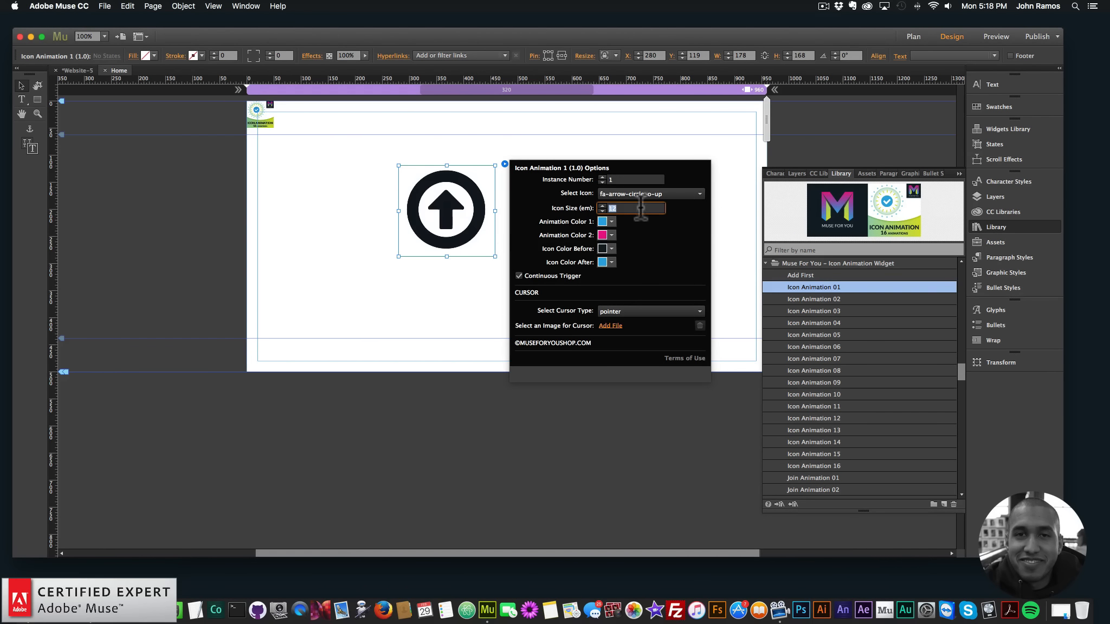
{"action": "type", "text": "6"}
{"action": "key", "text": "Return"}
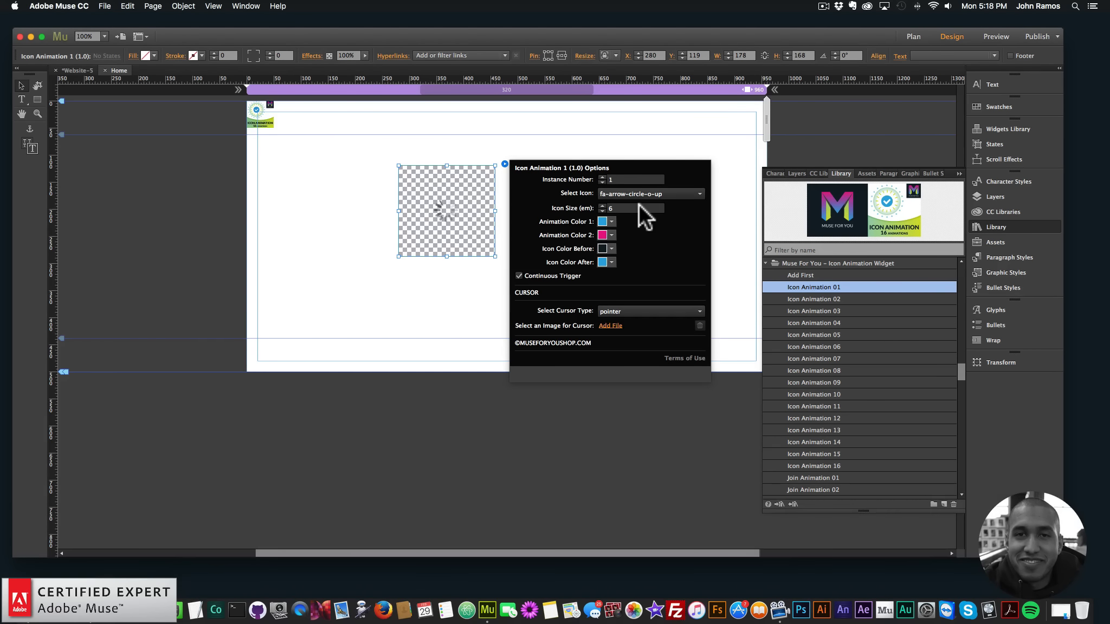
{"action": "left_click", "coordinate": [184, 88]}
{"action": "left_click", "coordinate": [105, 6]}
{"action": "left_click", "coordinate": [143, 179]}
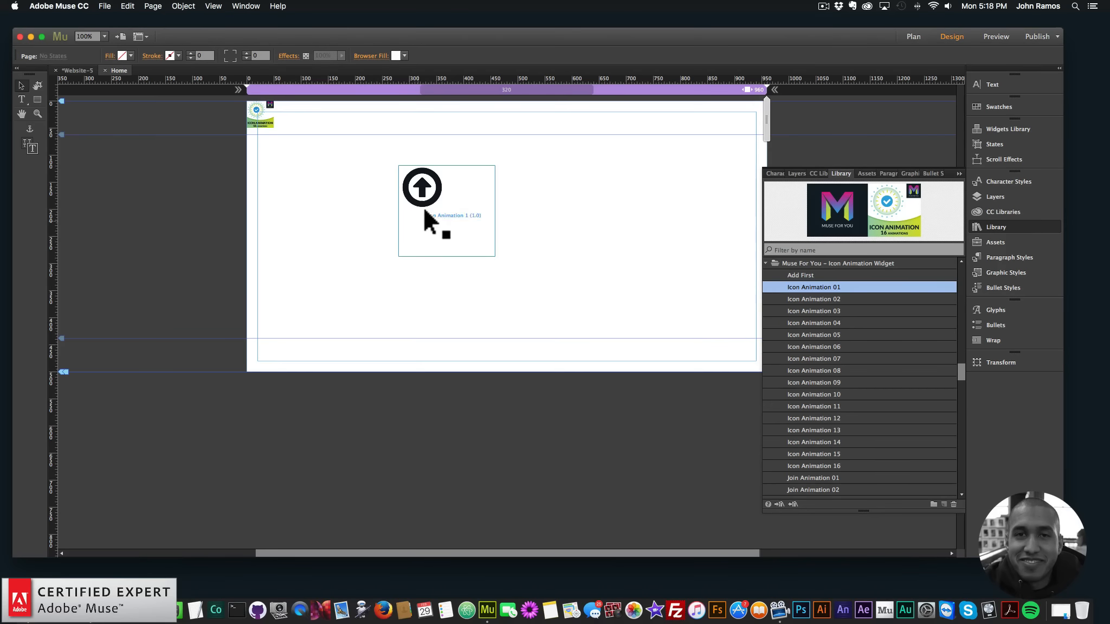
Move the widget to about X 371, Y 161 and shrink its frame around the icon to about 89 by 84
{"action": "left_click_drag", "start_coordinate": [424, 208], "coordinate": [473, 230]}
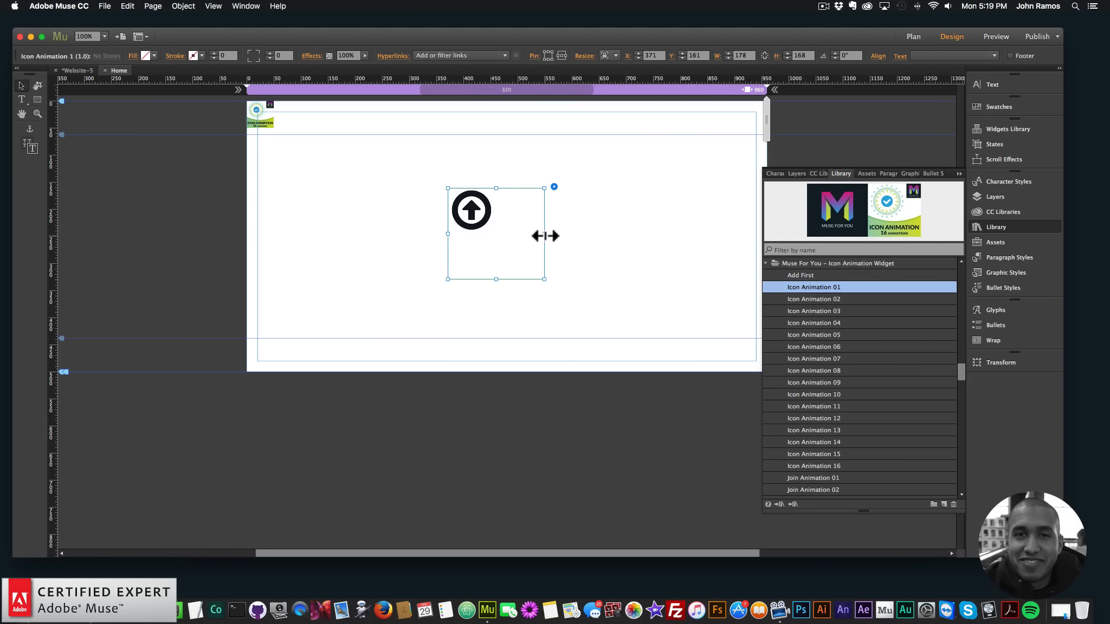
{"action": "left_click_drag", "start_coordinate": [544, 233], "coordinate": [482, 236]}
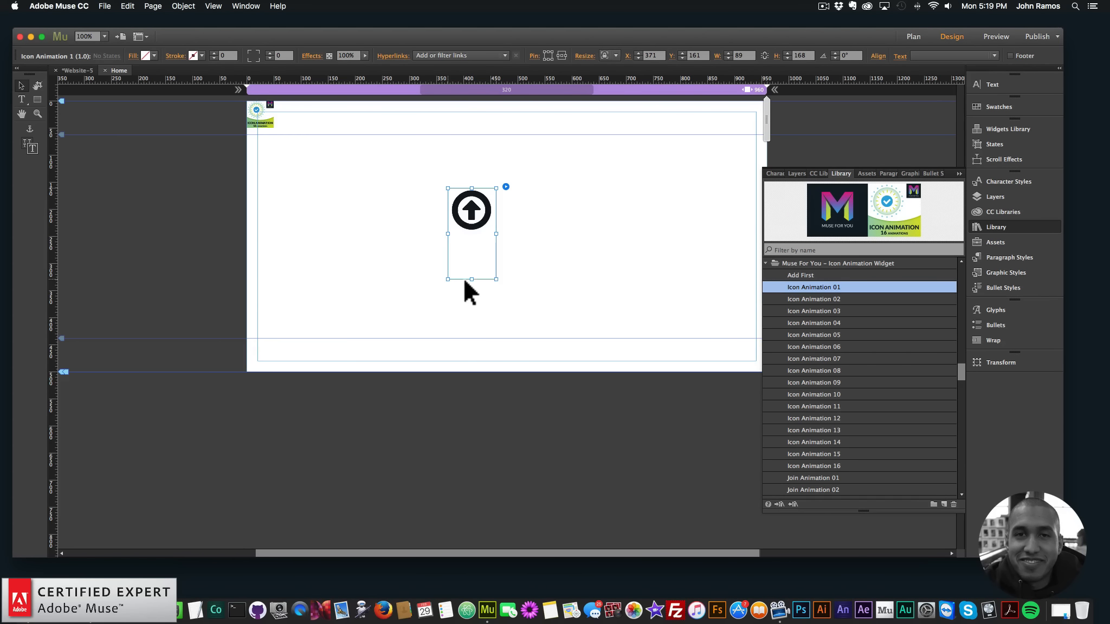
{"action": "left_click_drag", "start_coordinate": [471, 279], "coordinate": [470, 211]}
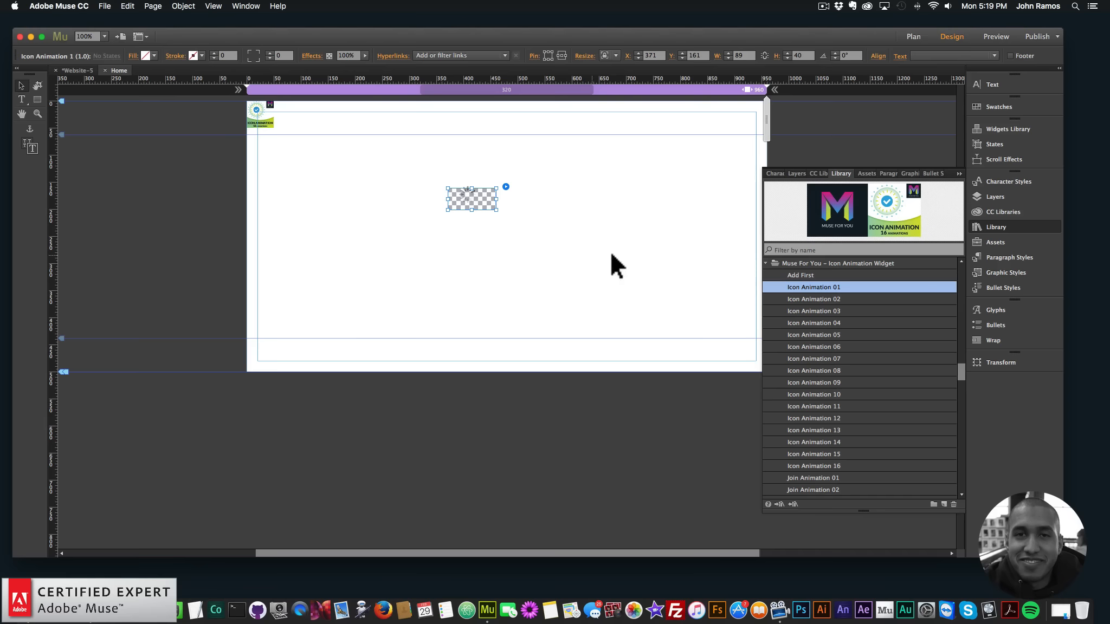
Switch to Chrome and search the web for "font awesome" in a new tab
{"action": "left_click", "coordinate": [506, 186]}
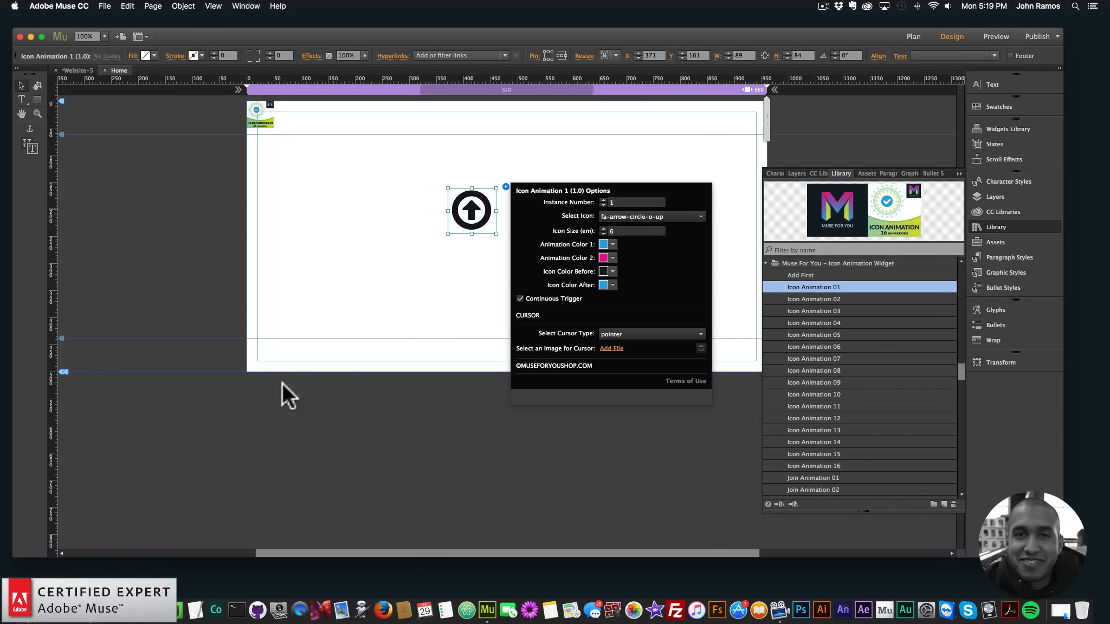
{"action": "left_click", "coordinate": [63, 595]}
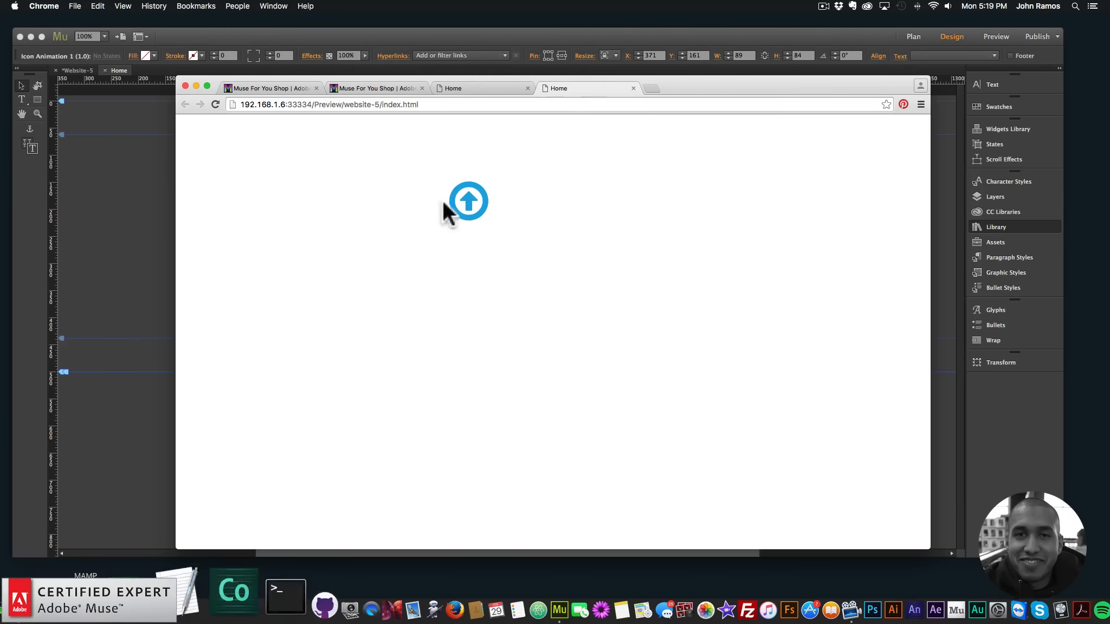
{"action": "left_click", "coordinate": [650, 88]}
{"action": "type", "text": "font aww"}
{"action": "key", "text": "BackSpace"}
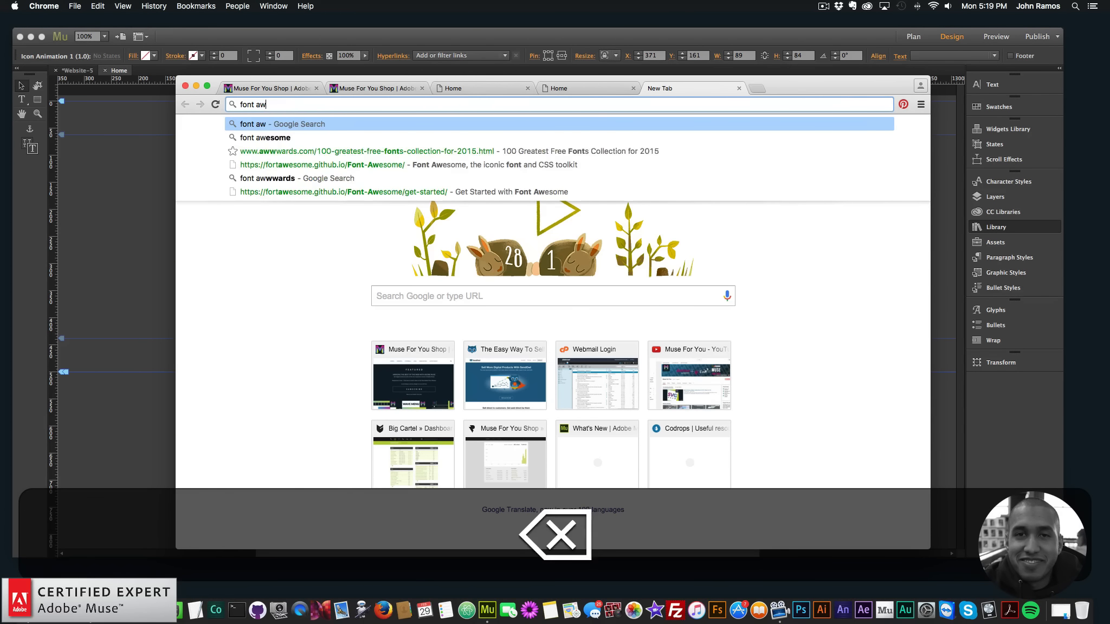
{"action": "type", "text": "esome"}
{"action": "key", "text": "Return"}
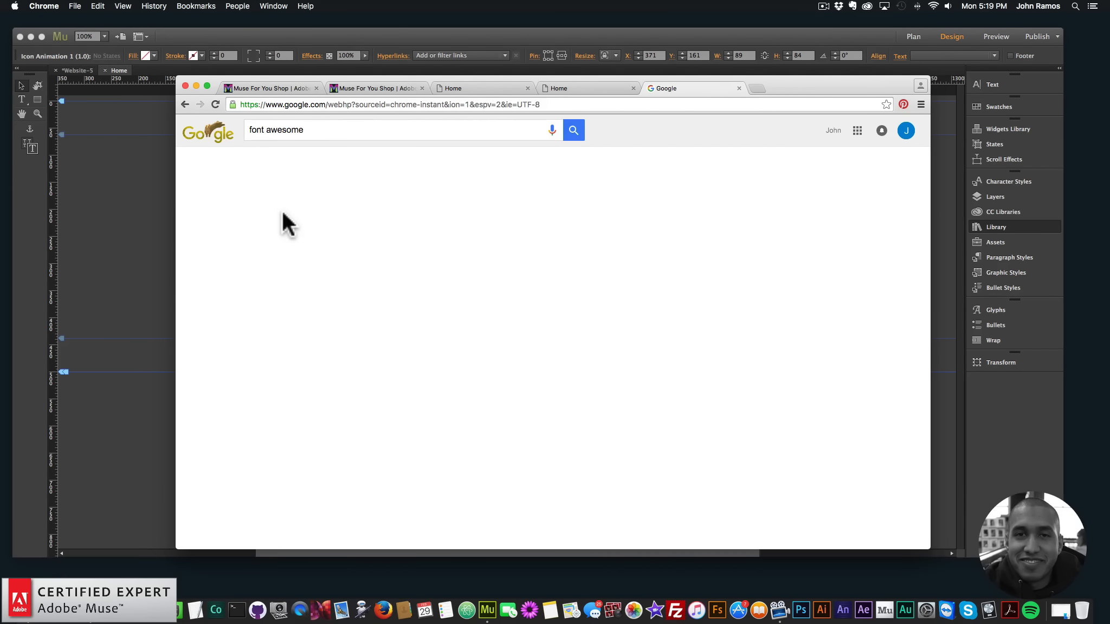
Open the Font Awesome site and browse the icons listed on its Icons page
{"action": "left_click", "coordinate": [329, 214]}
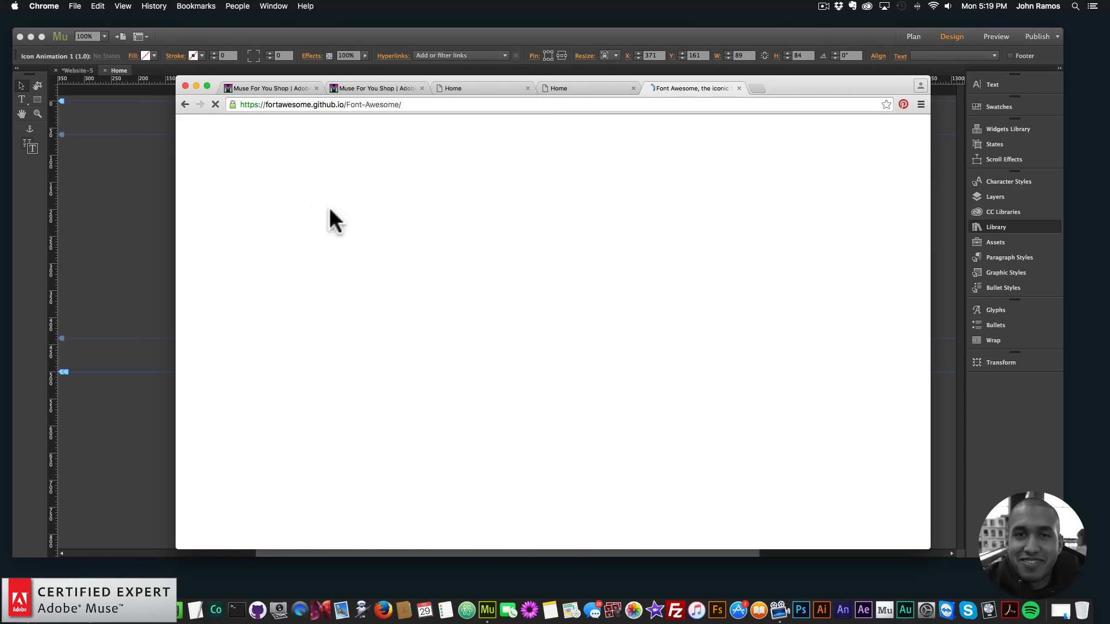
{"action": "left_click", "coordinate": [490, 184]}
{"action": "scroll", "coordinate": [530, 285], "scroll_direction": "down", "scroll_amount": 10}
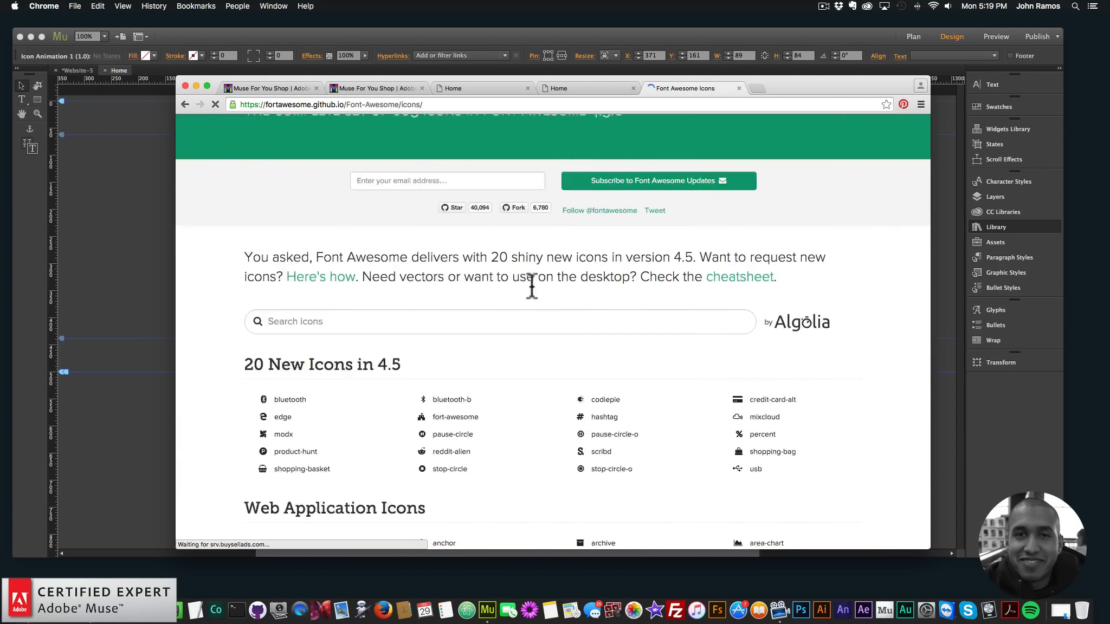
{"action": "scroll", "coordinate": [520, 298], "scroll_direction": "down", "scroll_amount": 5}
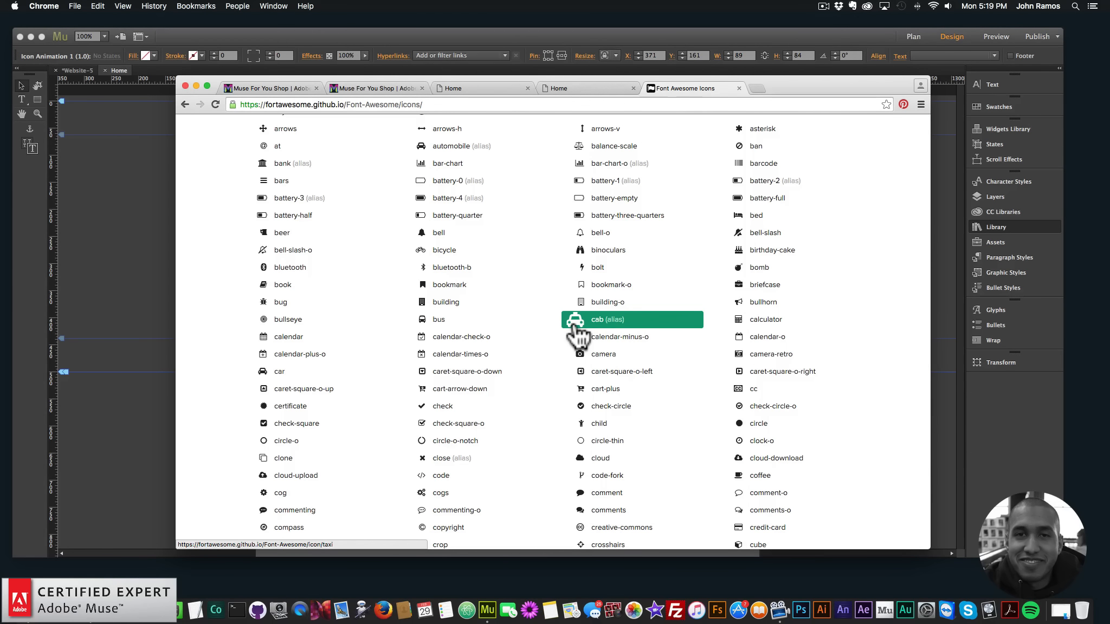
Return to Adobe Muse and set the widget's Animation Color 1 to orange F7931E and Animation Color 2 to green RGB 34, 181, 115
{"action": "left_click", "coordinate": [160, 224]}
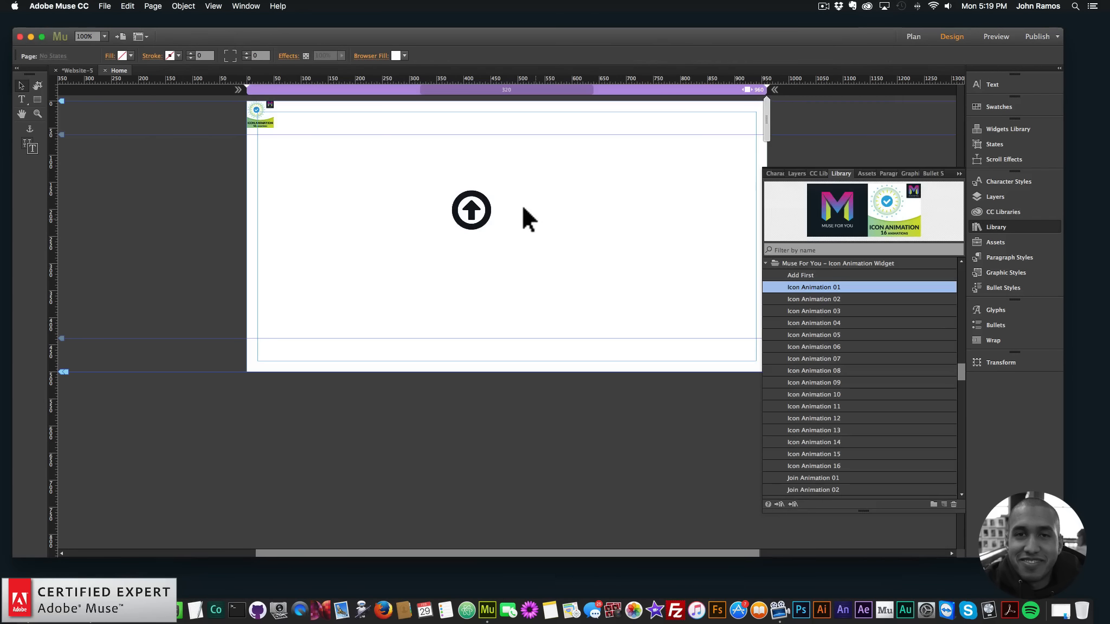
{"action": "left_click", "coordinate": [480, 210]}
{"action": "left_click", "coordinate": [505, 187]}
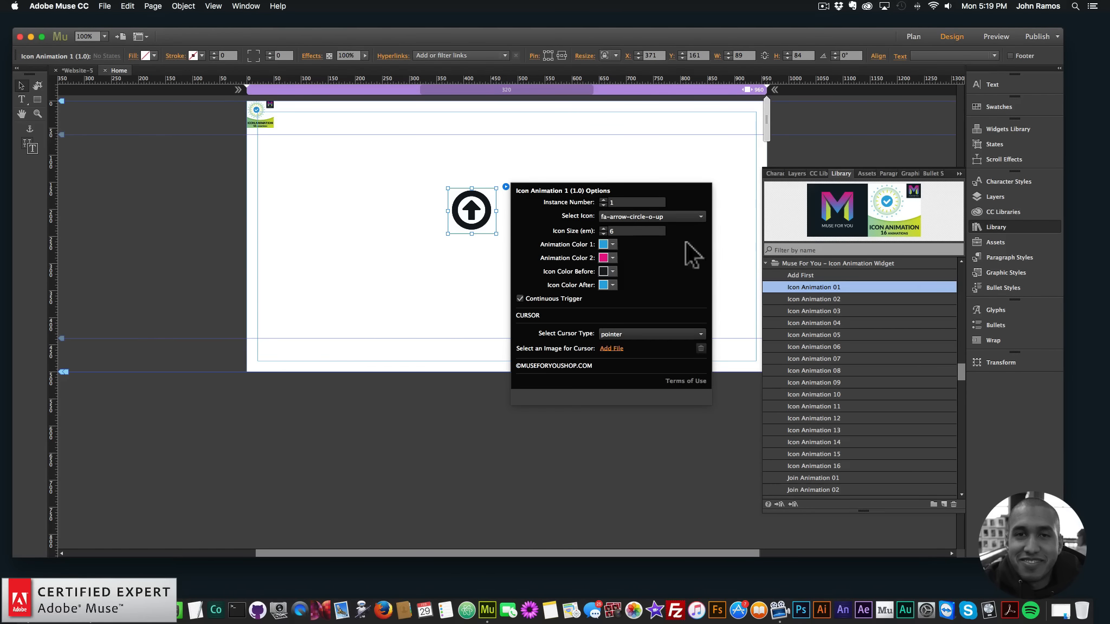
{"action": "left_click", "coordinate": [612, 245]}
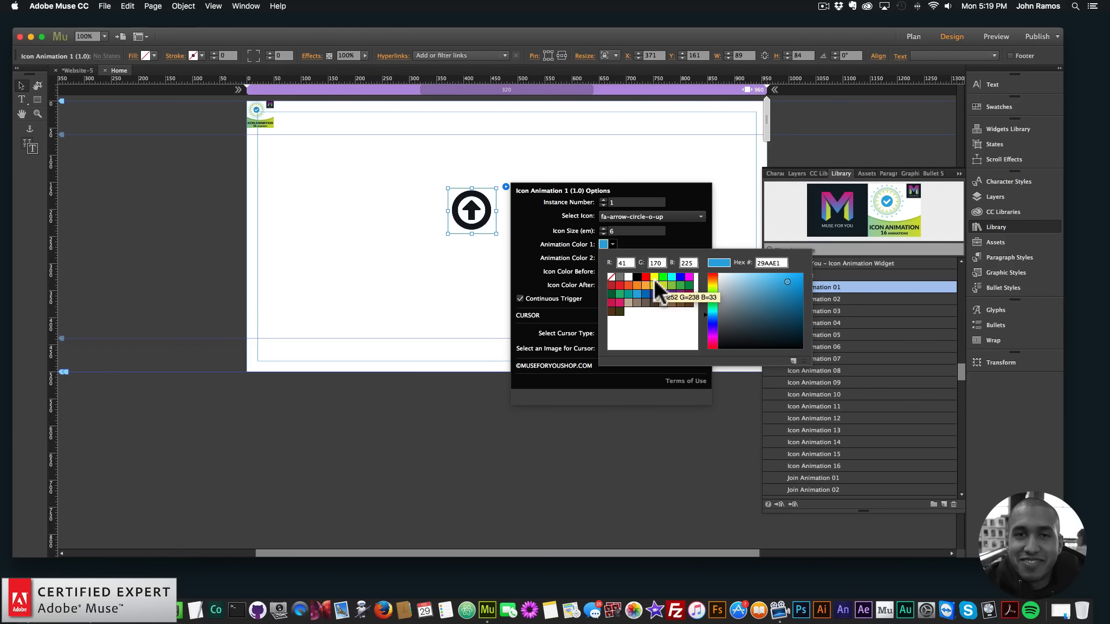
{"action": "left_click", "coordinate": [636, 284]}
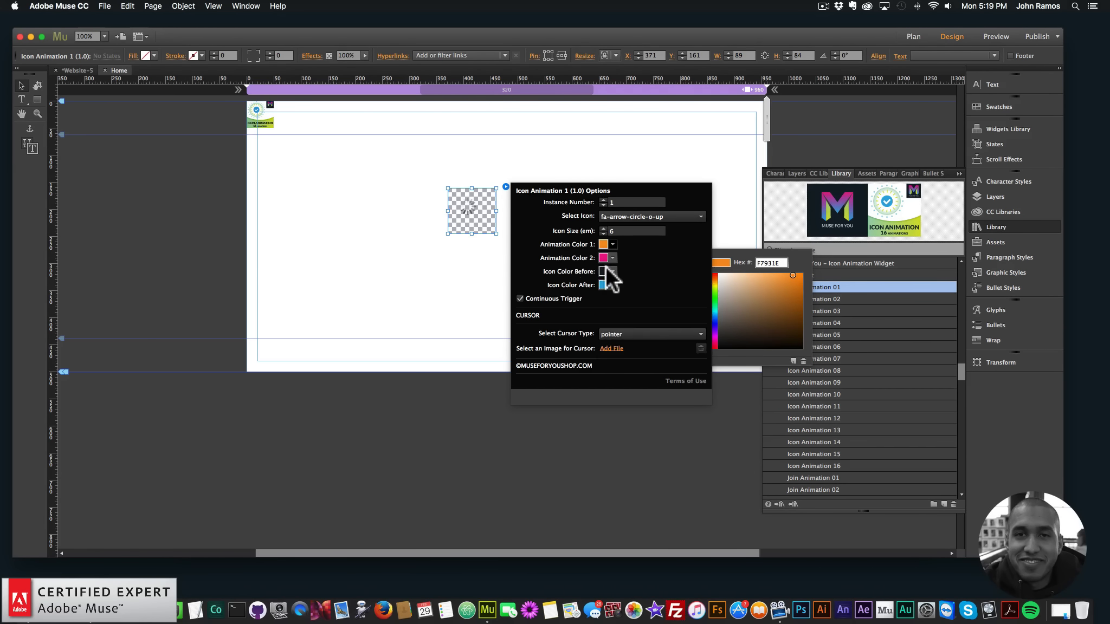
{"action": "left_click", "coordinate": [612, 258]}
{"action": "left_click", "coordinate": [622, 308]}
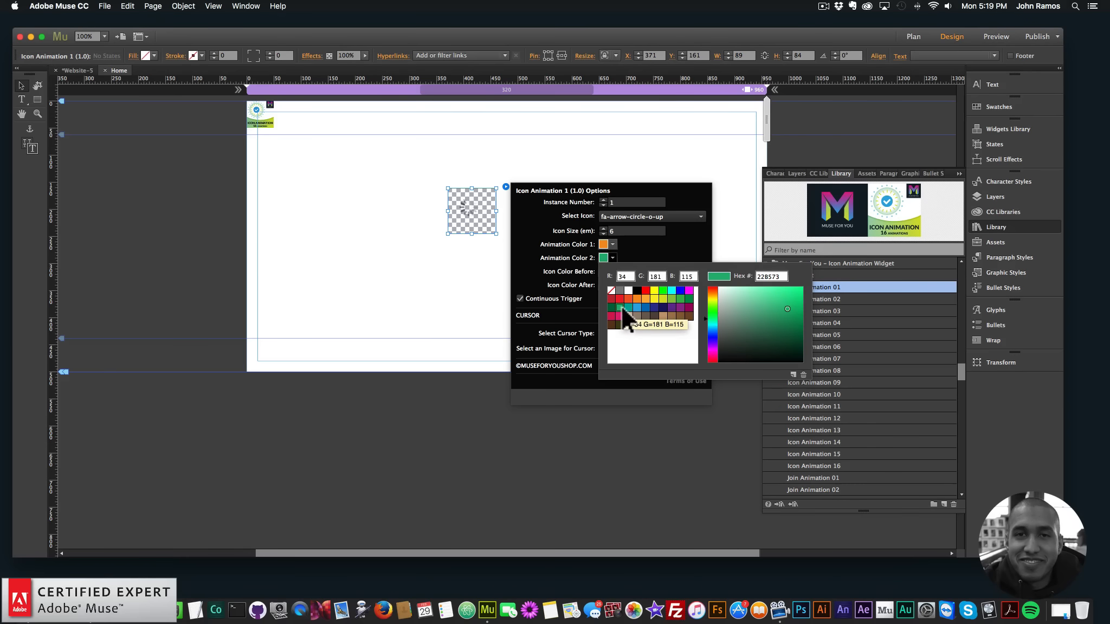
Set the widget's Icon Color Before to green 8CC63F and Icon Color After to cyan 00FFFF
{"action": "left_click", "coordinate": [613, 271]}
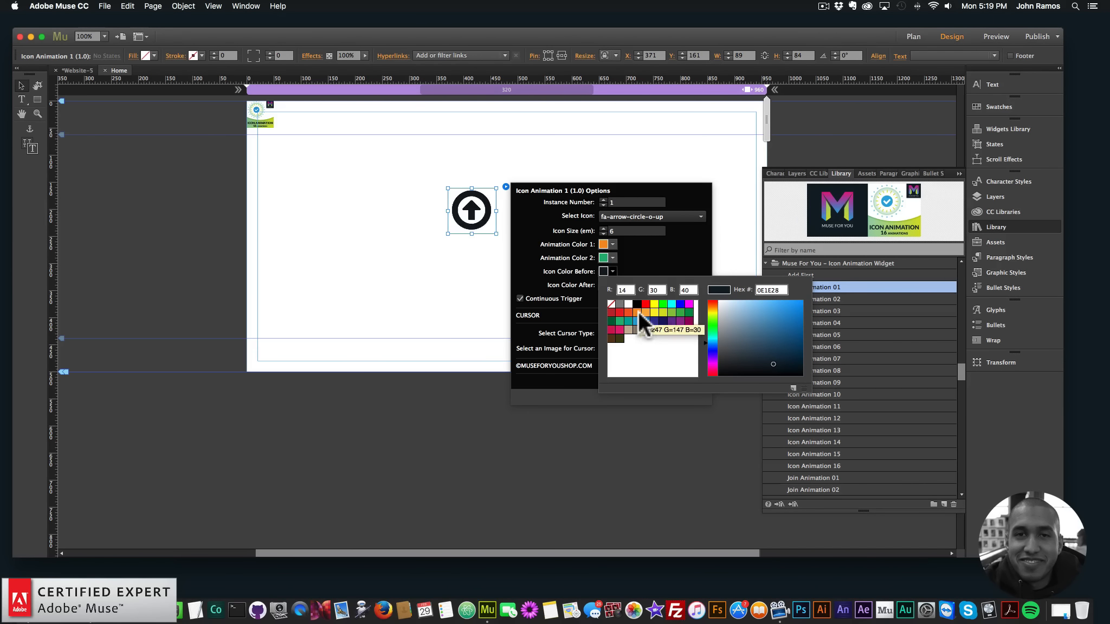
{"action": "left_click", "coordinate": [637, 312]}
{"action": "left_click", "coordinate": [672, 312]}
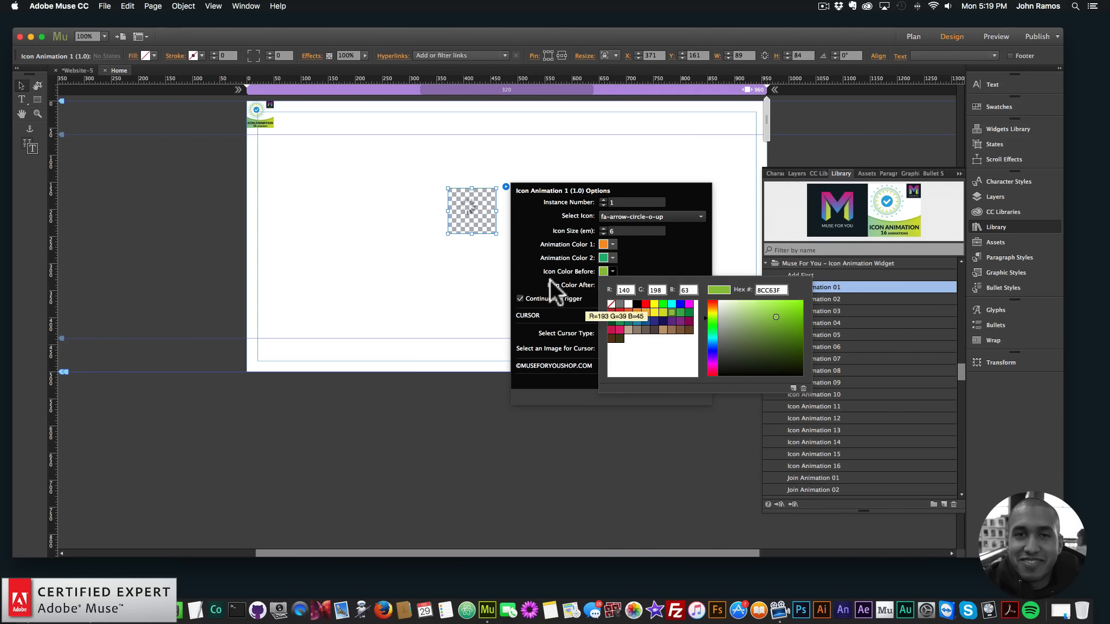
{"action": "left_click", "coordinate": [612, 285]}
{"action": "left_click", "coordinate": [672, 317]}
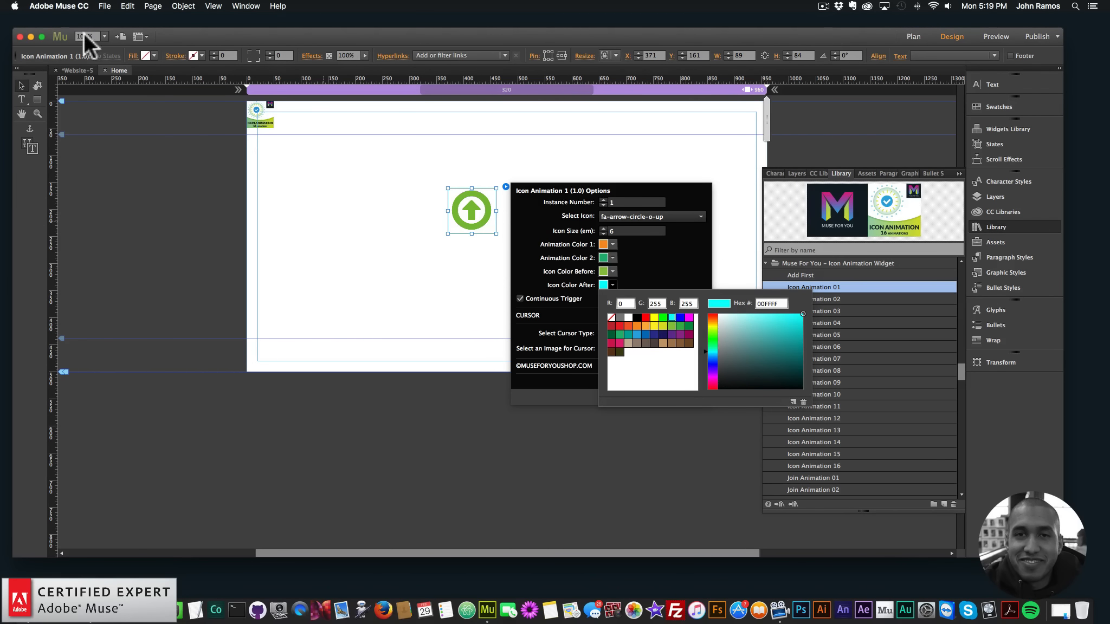
Preview the page in the browser to check the icon and animation colors, and return to Adobe Muse
{"action": "left_click", "coordinate": [105, 5]}
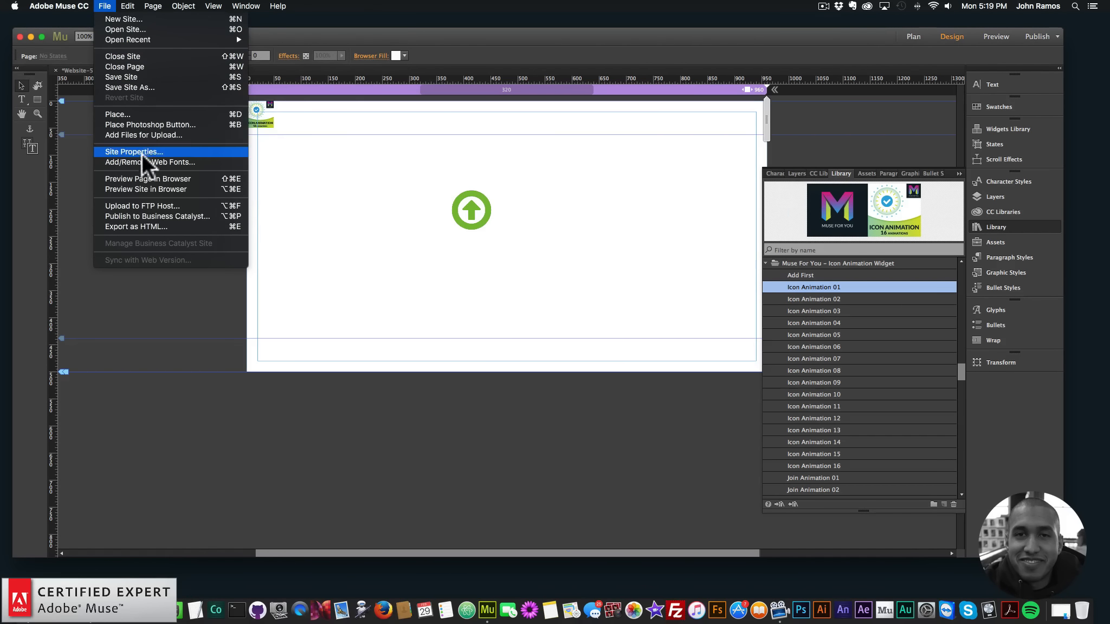
{"action": "left_click", "coordinate": [142, 174]}
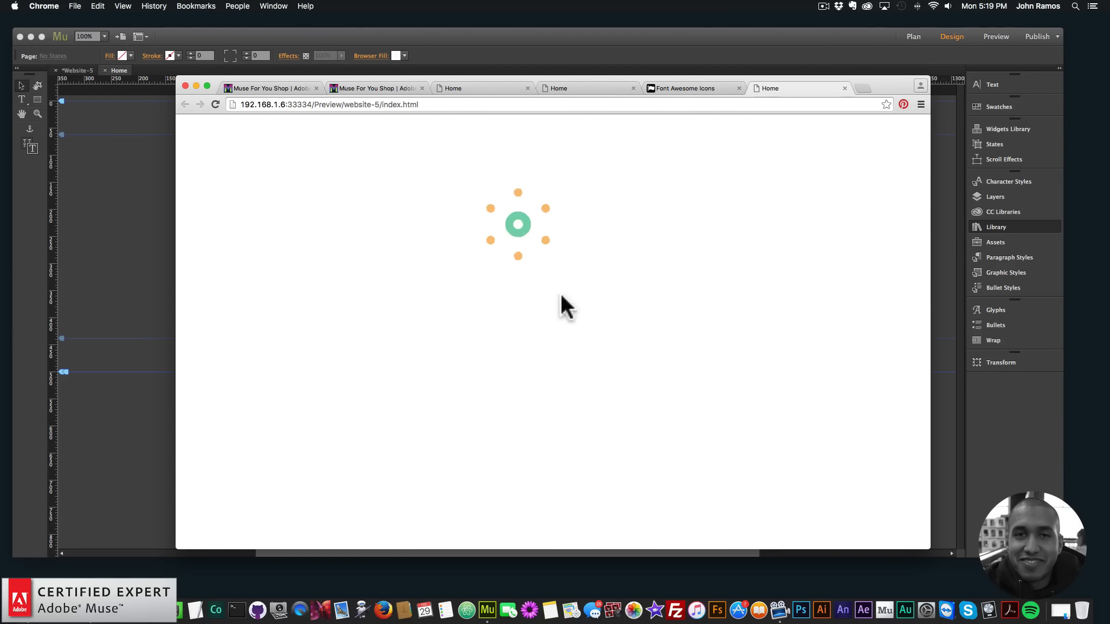
{"action": "left_click", "coordinate": [450, 72]}
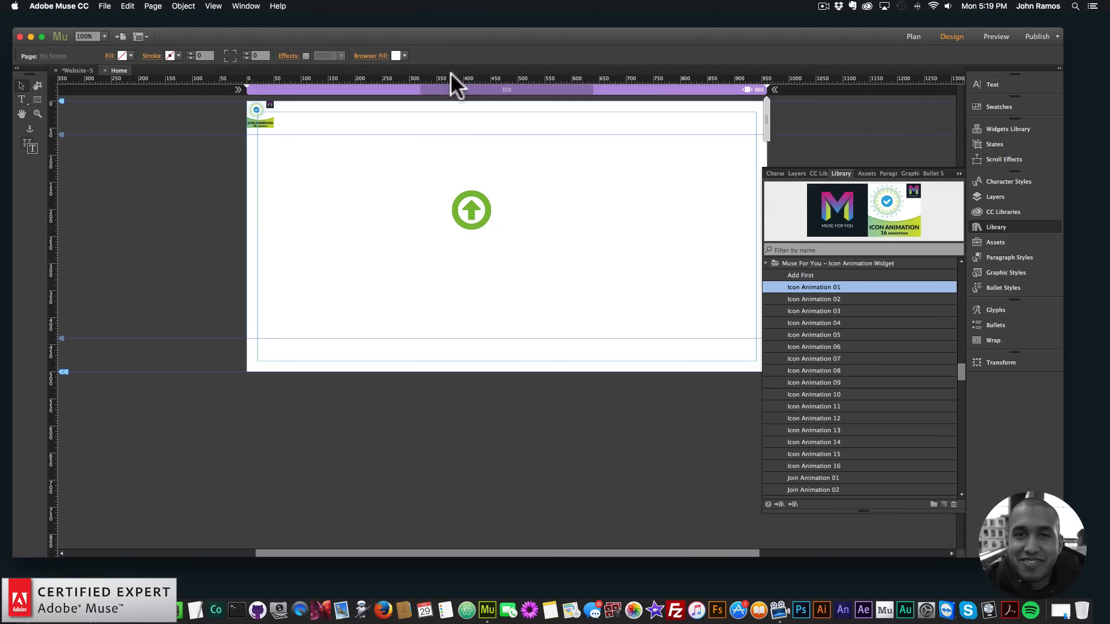
Turn off Continuous Trigger for the Icon Animation 1 widget and preview the result in the browser
{"action": "left_click", "coordinate": [477, 194]}
{"action": "left_click", "coordinate": [506, 187]}
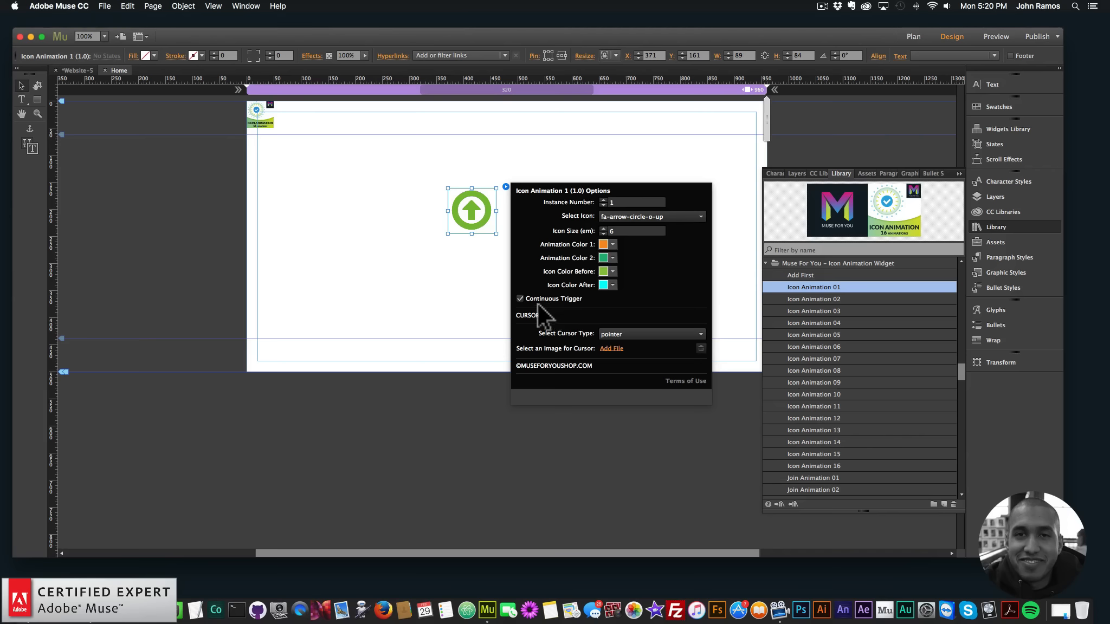
{"action": "left_click", "coordinate": [520, 299]}
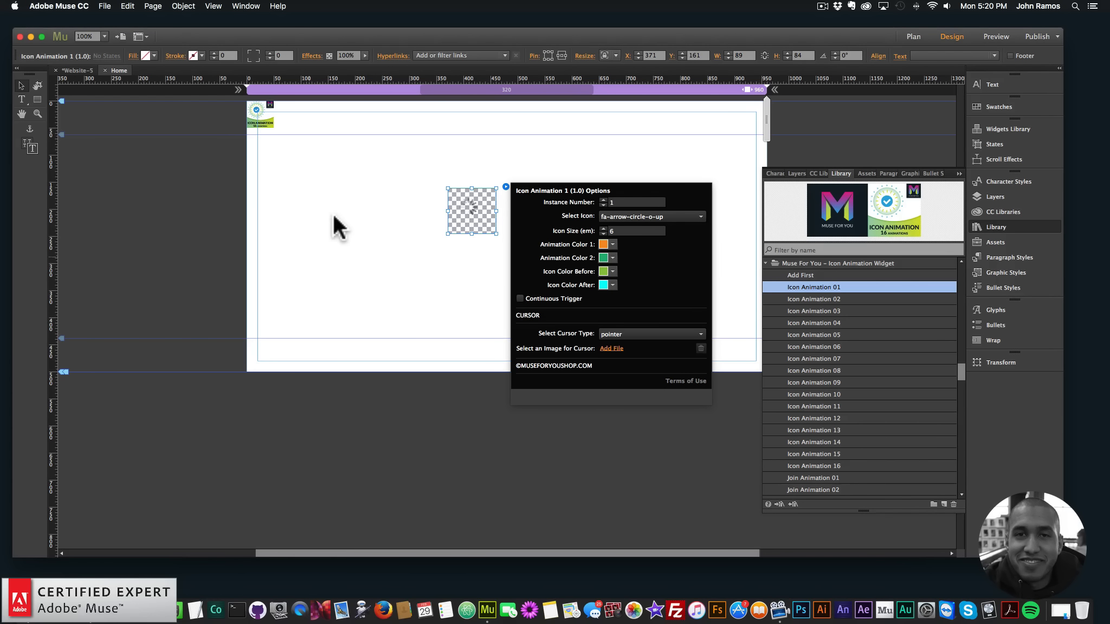
{"action": "left_click", "coordinate": [253, 170]}
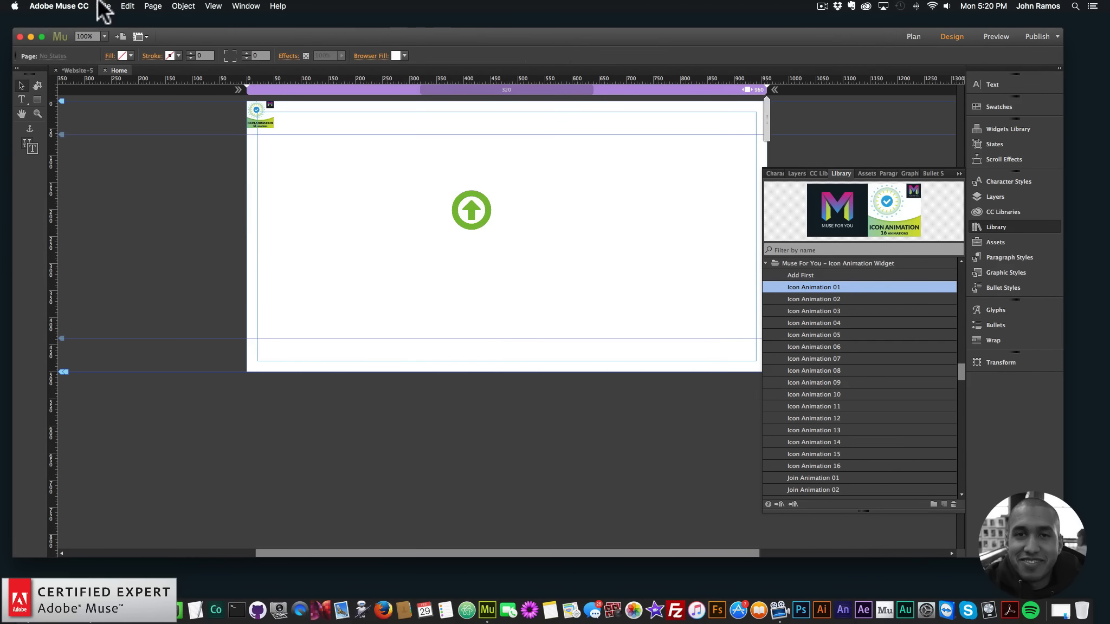
{"action": "left_click", "coordinate": [105, 6]}
{"action": "left_click", "coordinate": [146, 188]}
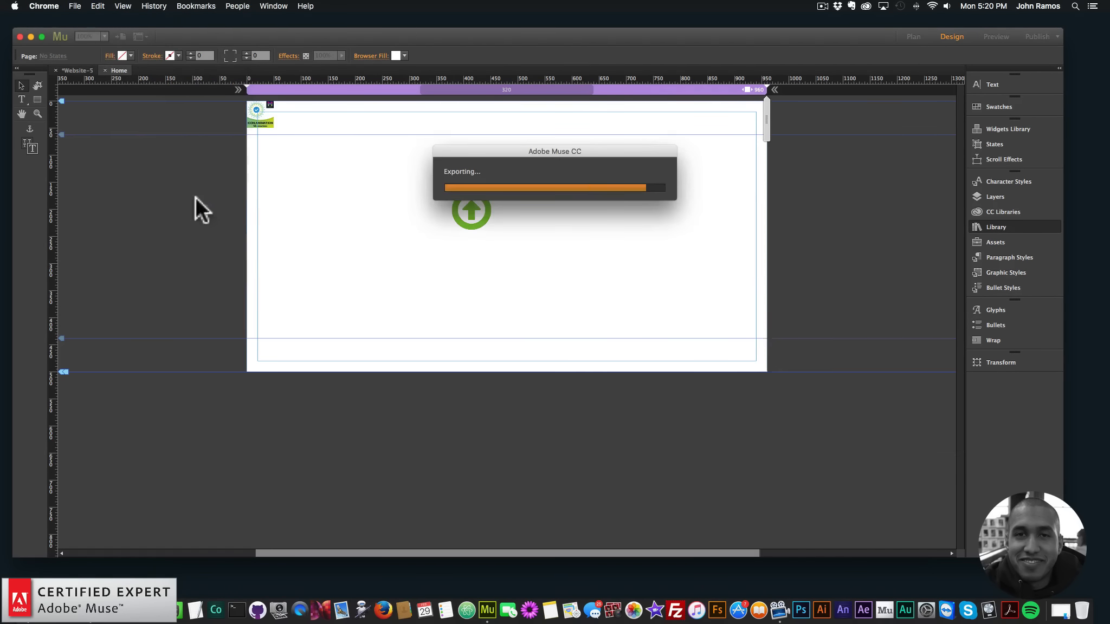
{"action": "left_click", "coordinate": [886, 86]}
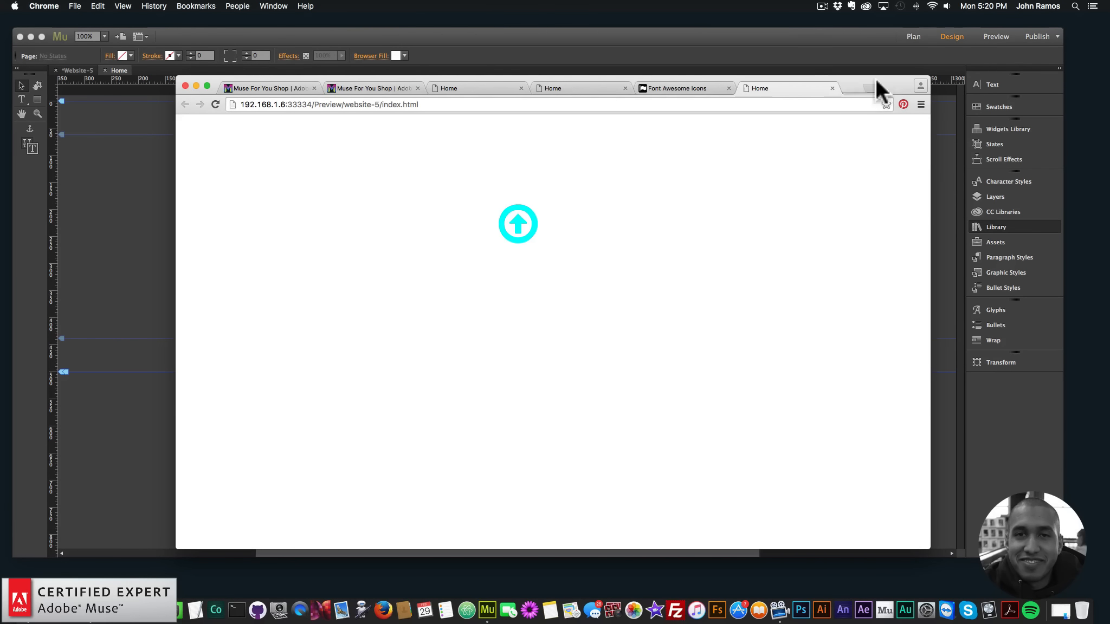
Return to Adobe Muse and preview the page again to check the icon's single-trigger animation
{"action": "left_click", "coordinate": [536, 32]}
{"action": "left_click", "coordinate": [108, 6]}
{"action": "left_click", "coordinate": [146, 179]}
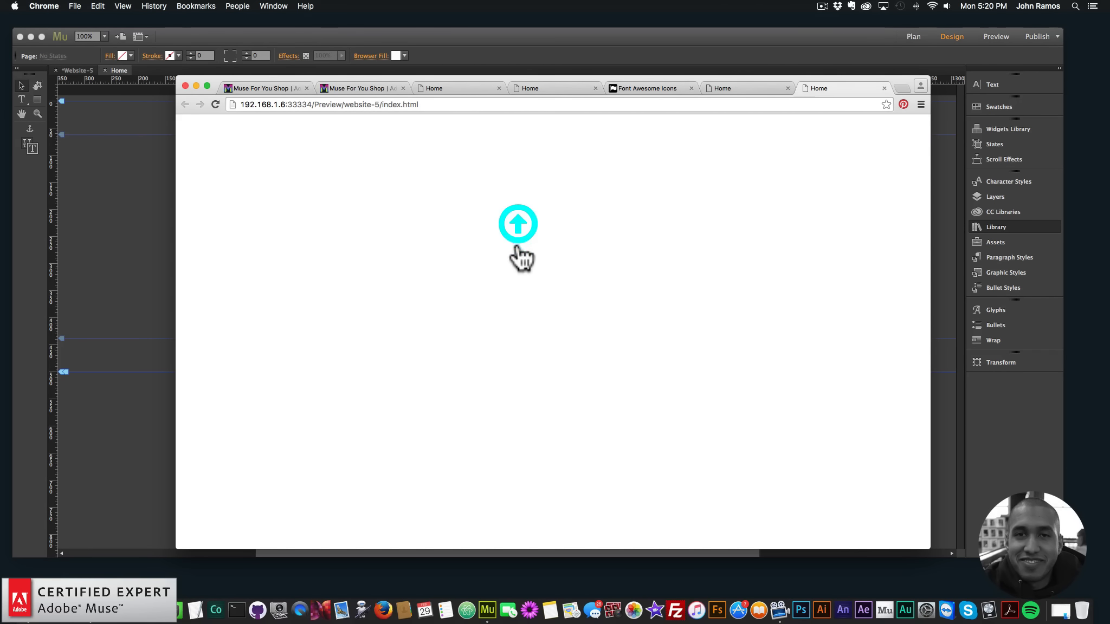
Back in Adobe Muse, turn Continuous Trigger on for the Icon Animation 1 widget and preview the page in the browser
{"action": "left_click", "coordinate": [465, 48]}
{"action": "left_click", "coordinate": [476, 187]}
{"action": "left_click", "coordinate": [506, 186]}
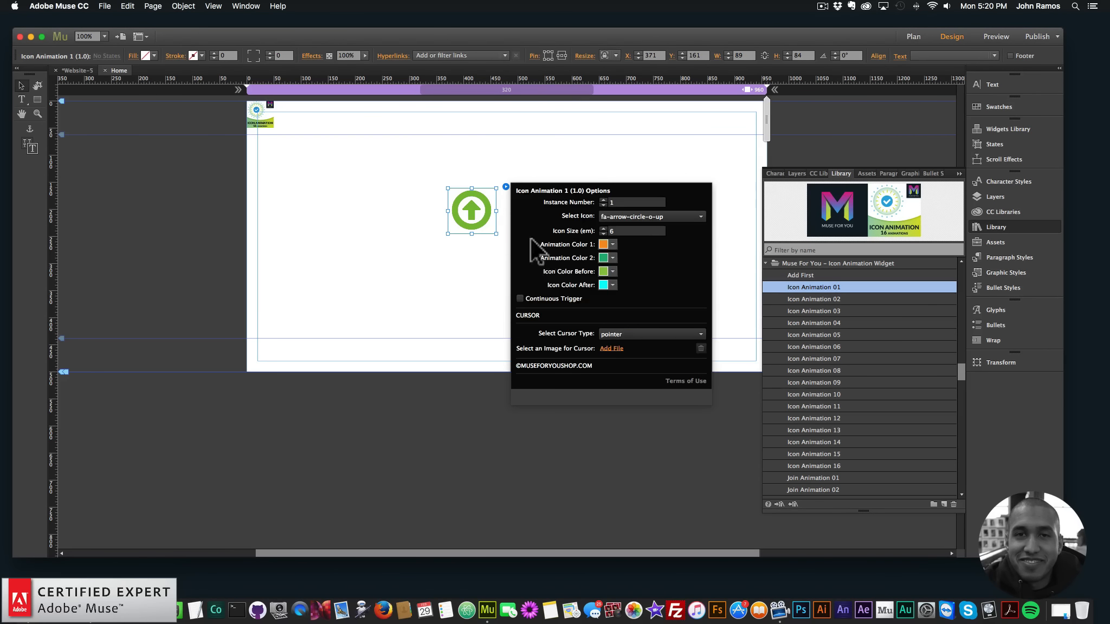
{"action": "left_click", "coordinate": [520, 298]}
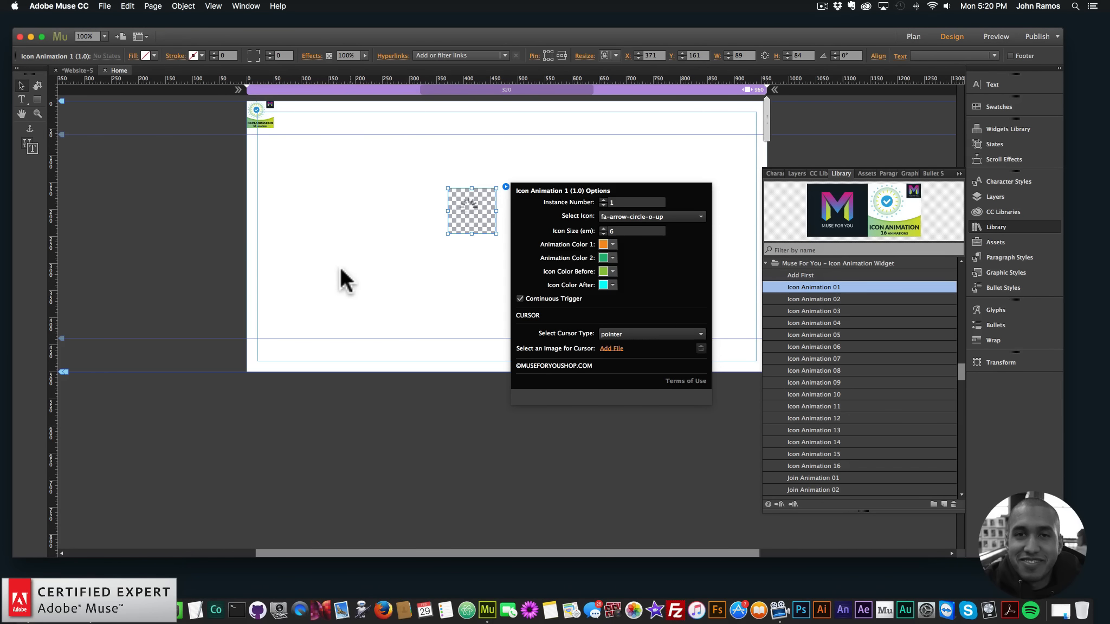
{"action": "left_click", "coordinate": [127, 6]}
{"action": "mouse_move", "coordinate": [105, 6]}
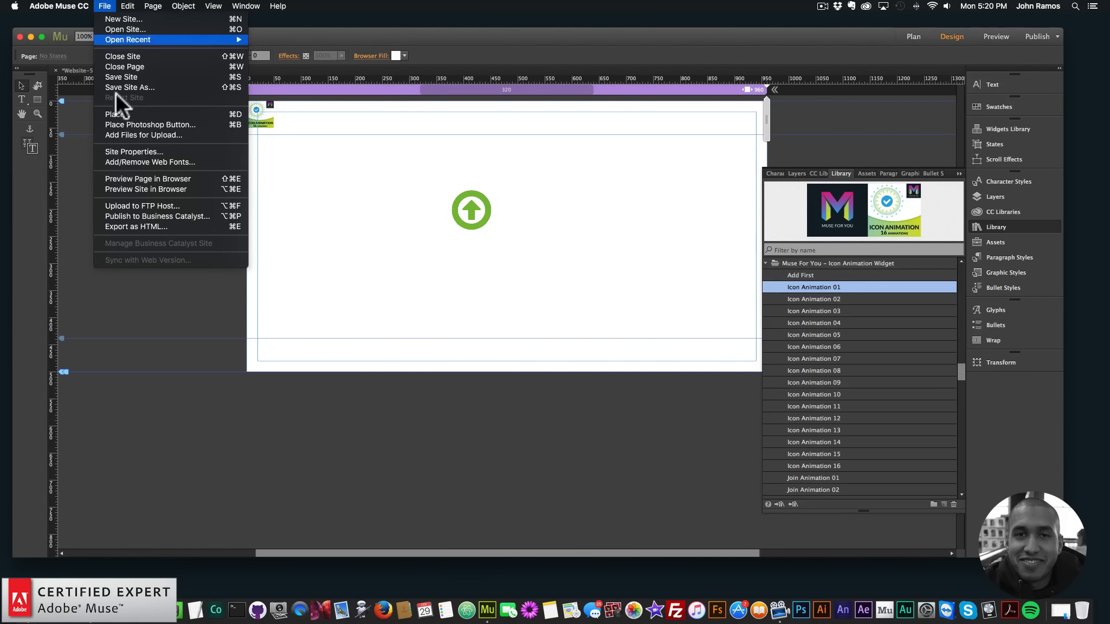
{"action": "left_click", "coordinate": [135, 179]}
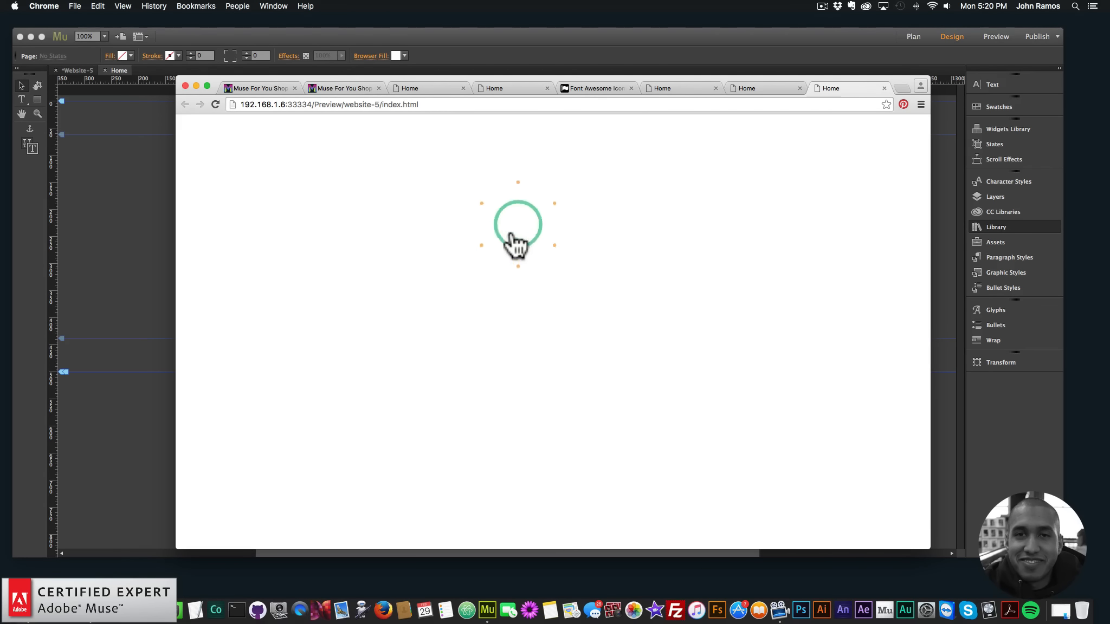
Return to Adobe Muse, review the available cursor types and set the Icon Animation 1 widget's cursor type to progress
{"action": "left_click", "coordinate": [456, 30]}
{"action": "left_click", "coordinate": [472, 209]}
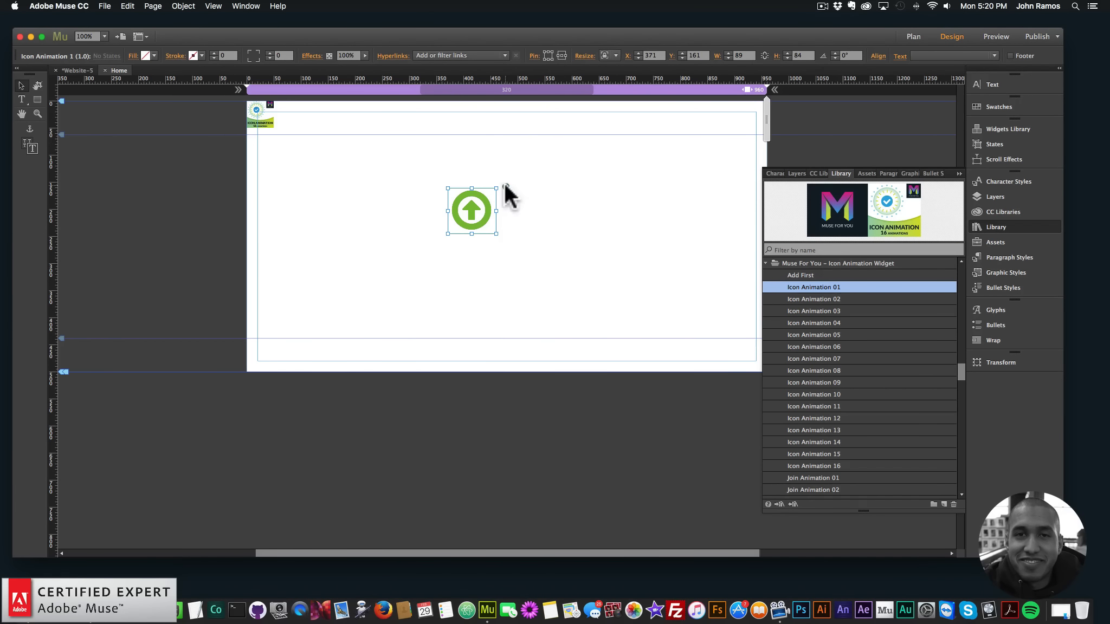
{"action": "left_click", "coordinate": [506, 186]}
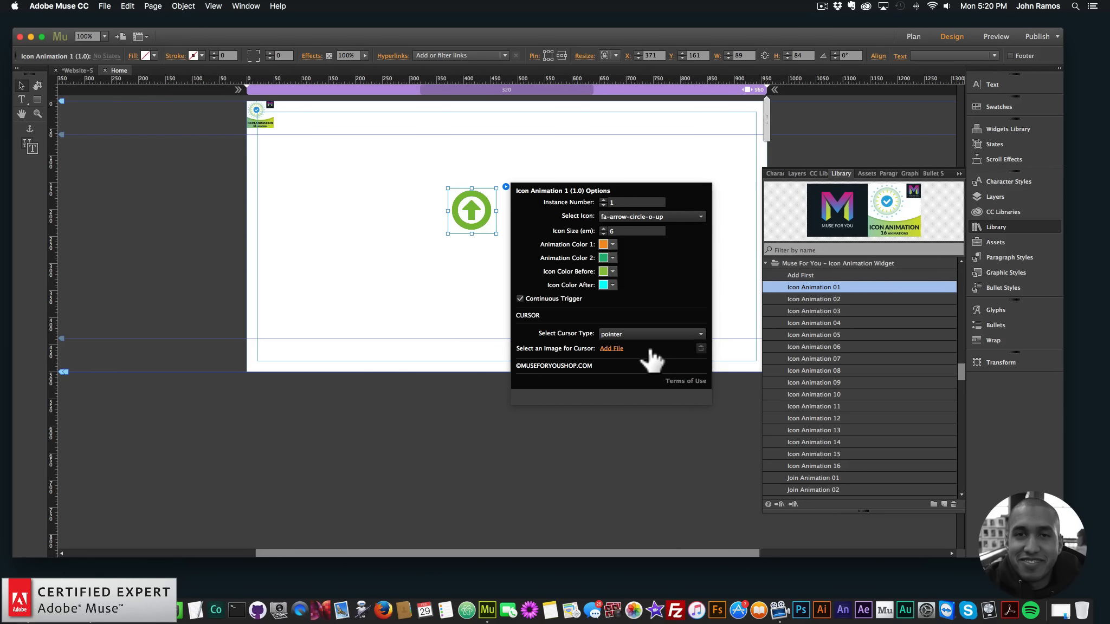
{"action": "left_click", "coordinate": [624, 331]}
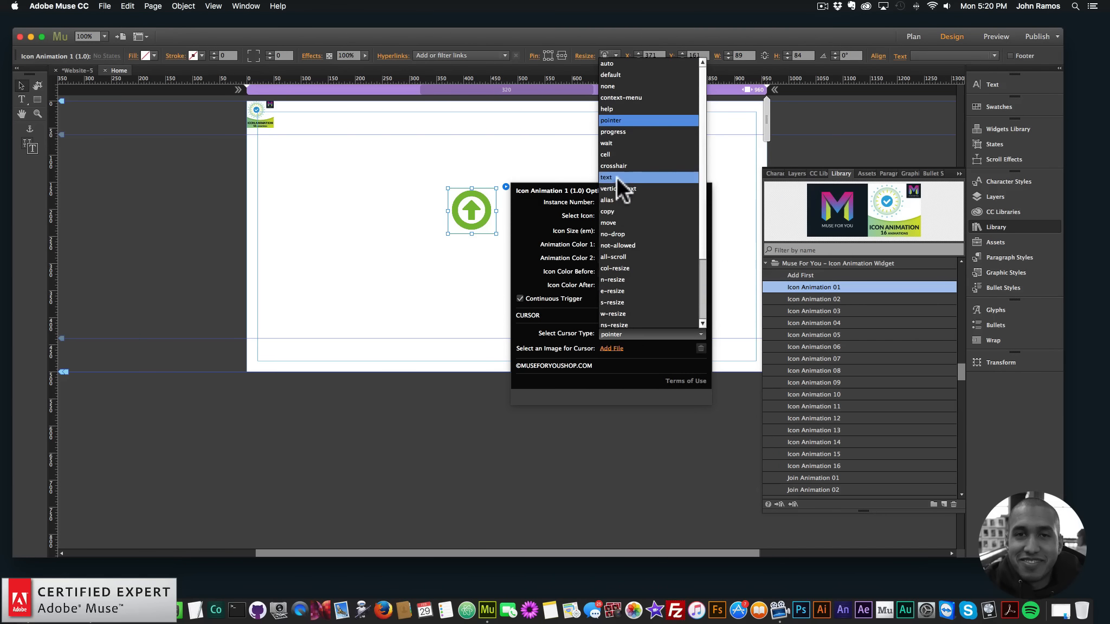
{"action": "scroll", "coordinate": [626, 184], "scroll_direction": "down", "scroll_amount": 3}
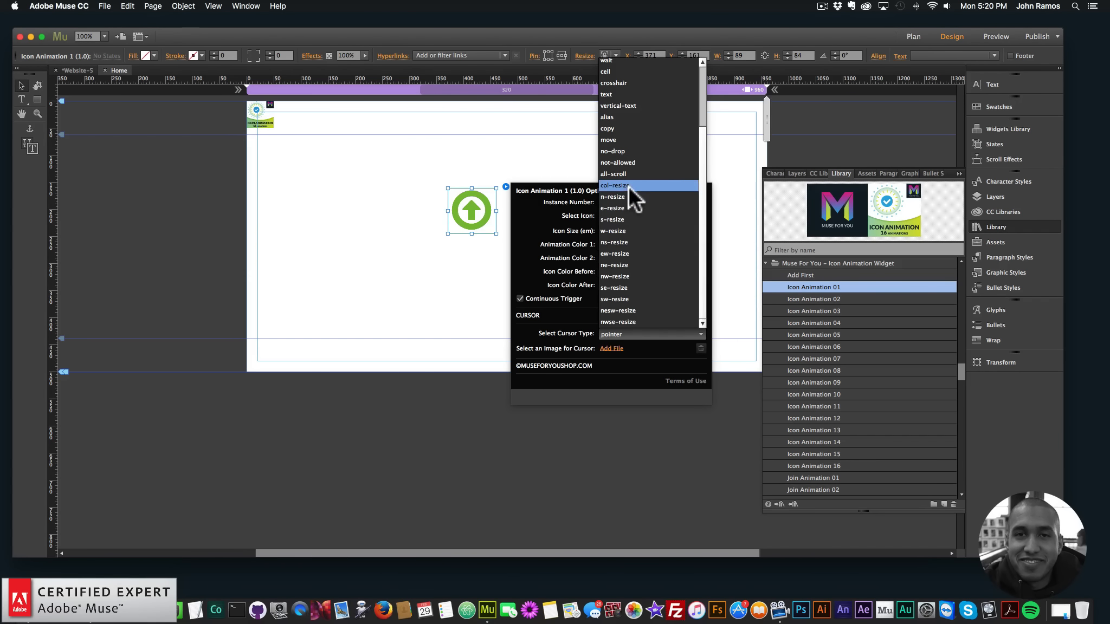
{"action": "left_click", "coordinate": [578, 331]}
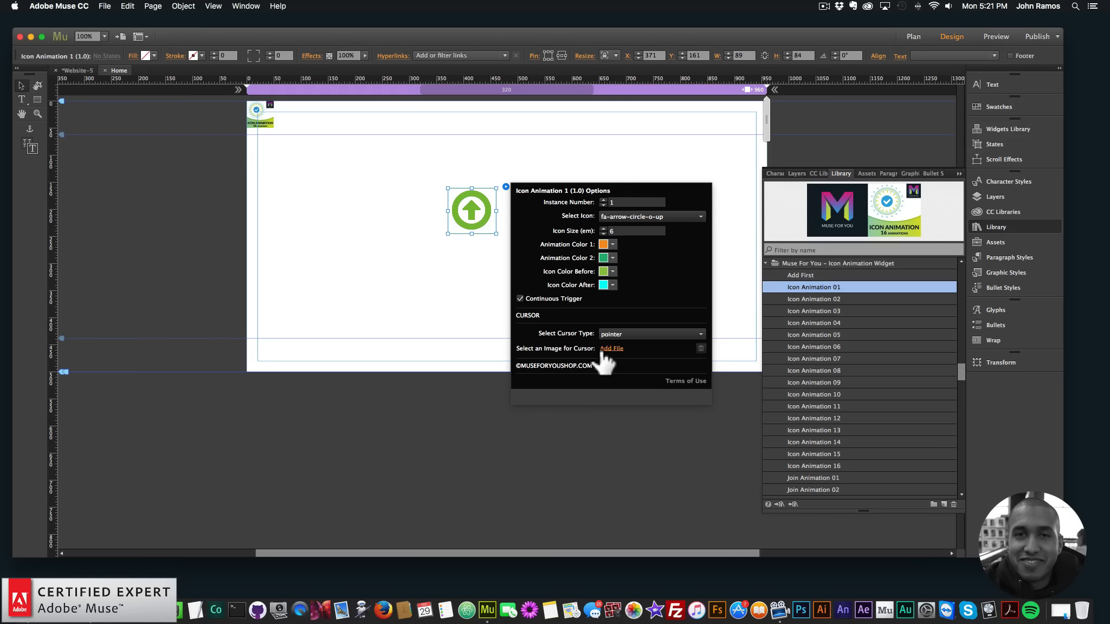
{"action": "left_click", "coordinate": [618, 333]}
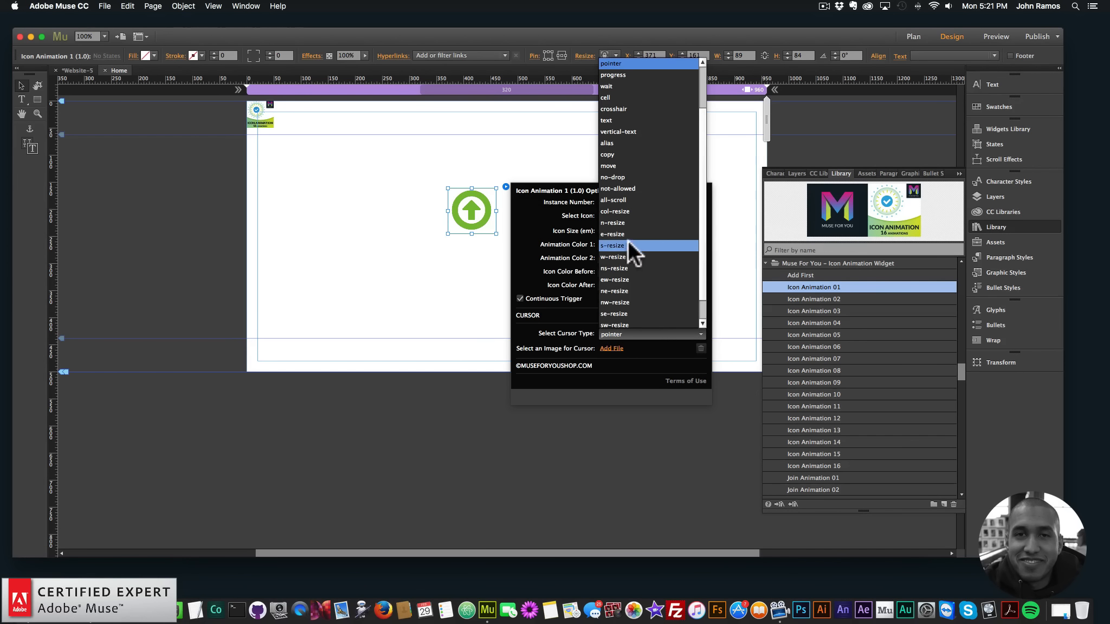
{"action": "left_click", "coordinate": [624, 74]}
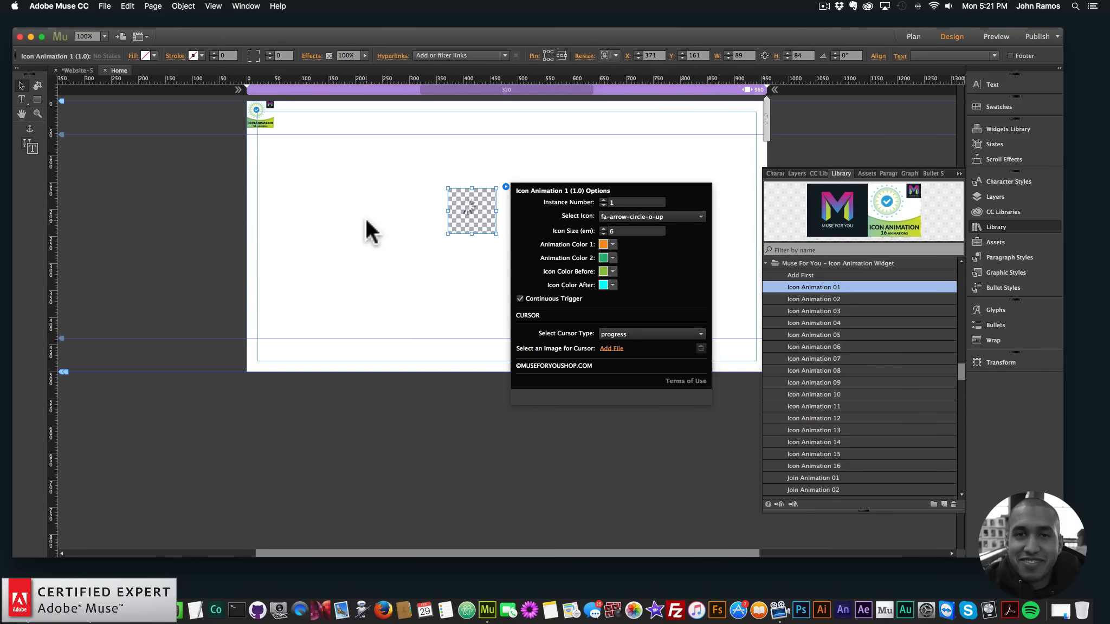
Preview the page in the browser to check the progress cursor over the animated icon
{"action": "left_click", "coordinate": [293, 173]}
{"action": "left_click", "coordinate": [104, 6]}
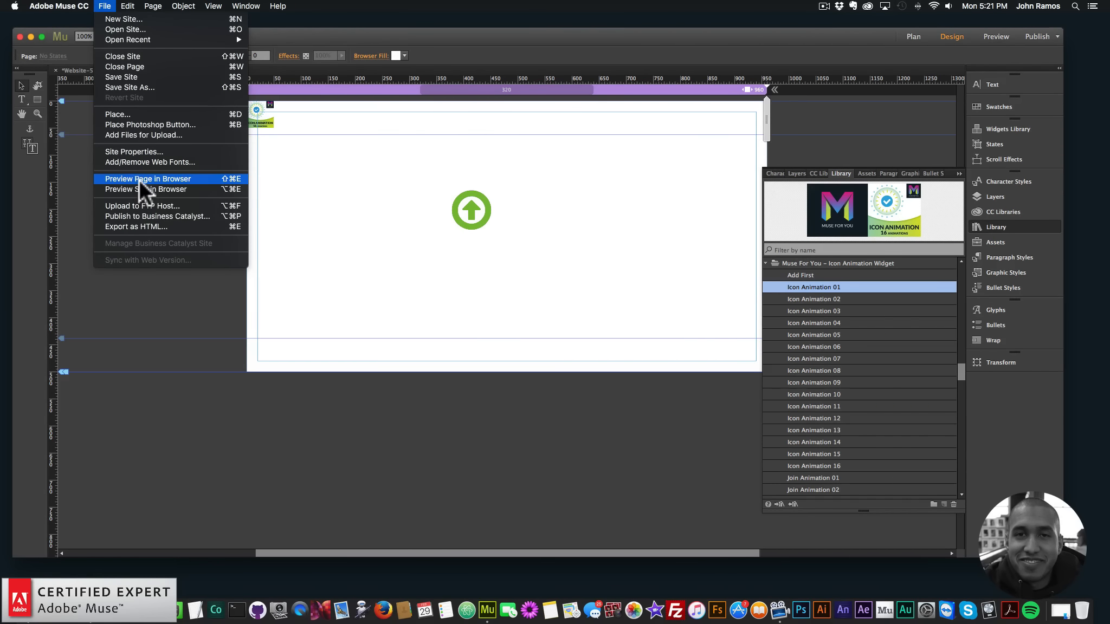
{"action": "left_click", "coordinate": [139, 179]}
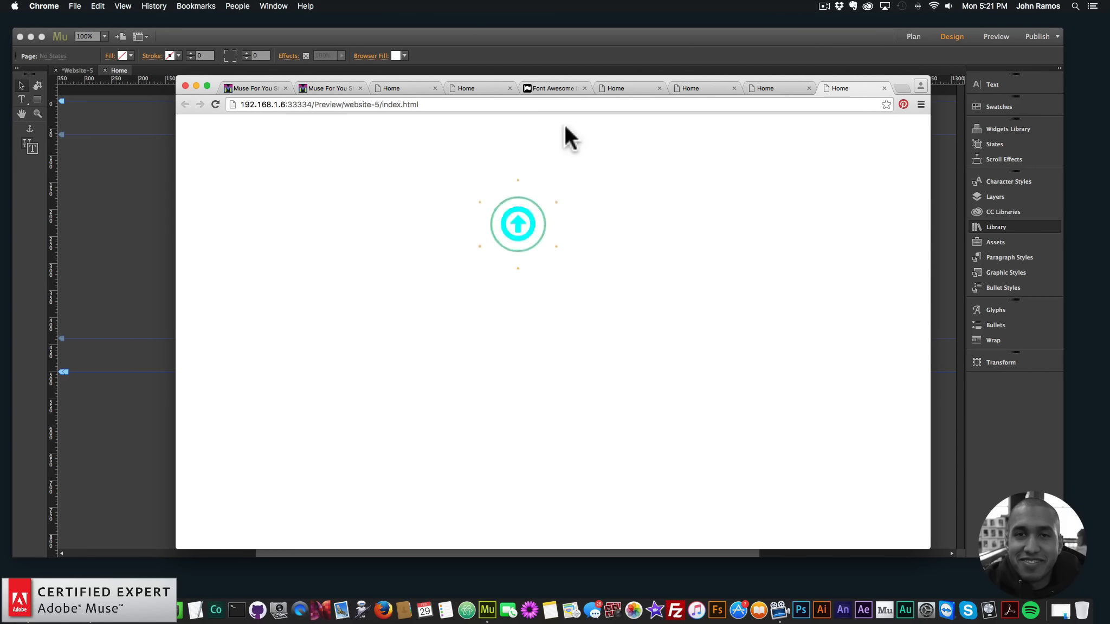
Back in Adobe Muse, set the Icon Animation 1 widget's cursor type to pointer and move the widget to about X 443, Y 184
{"action": "left_click", "coordinate": [469, 60]}
{"action": "left_click", "coordinate": [488, 214]}
{"action": "left_click", "coordinate": [505, 187]}
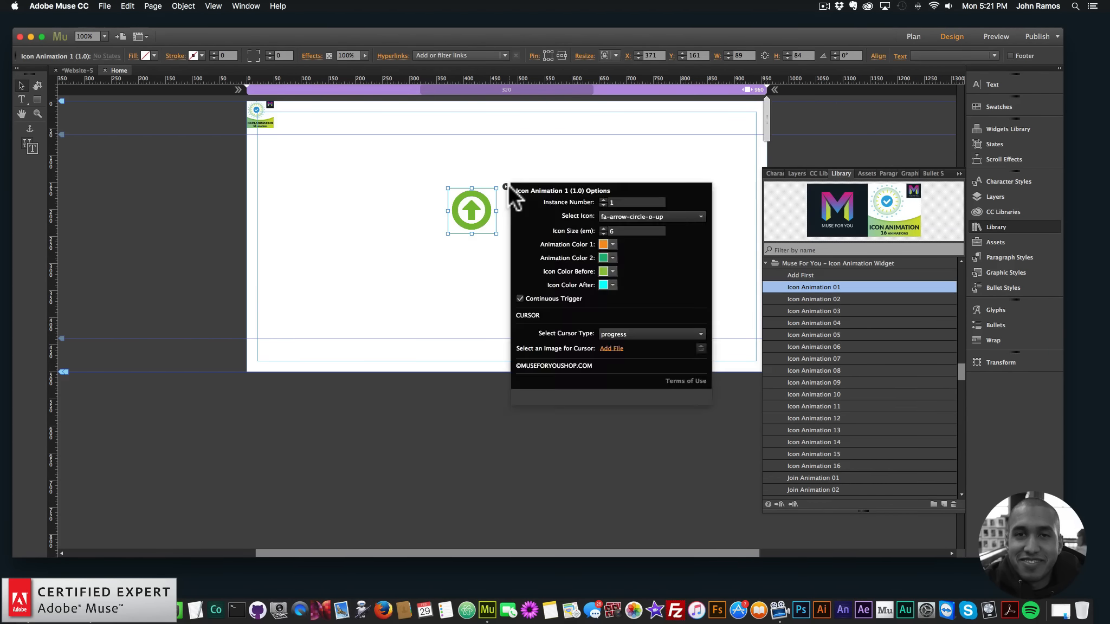
{"action": "left_click", "coordinate": [618, 334]}
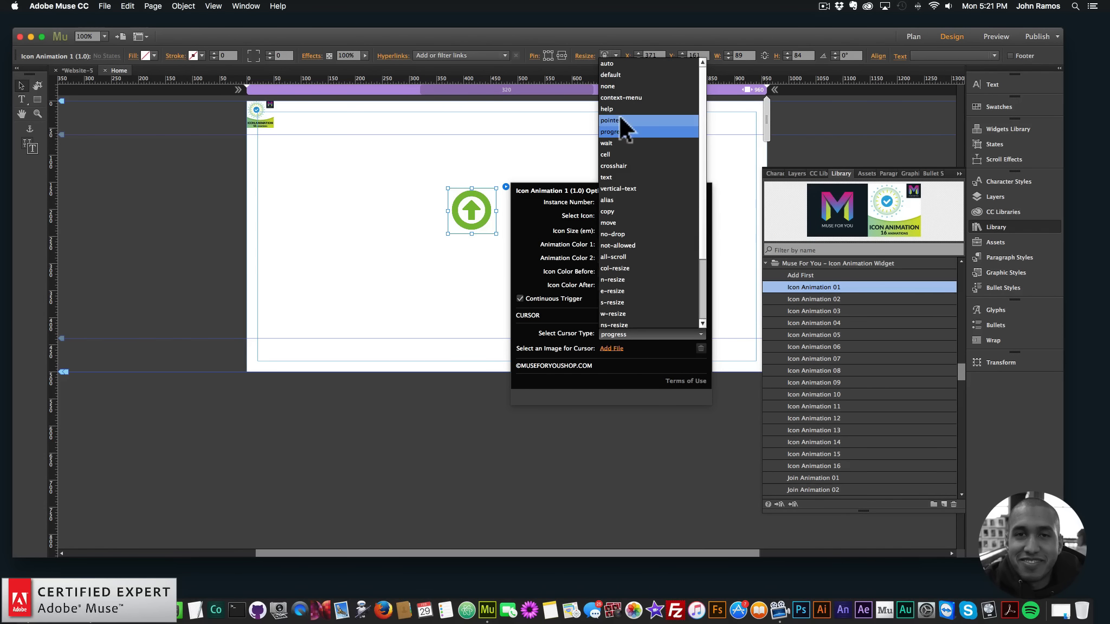
{"action": "left_click", "coordinate": [616, 120]}
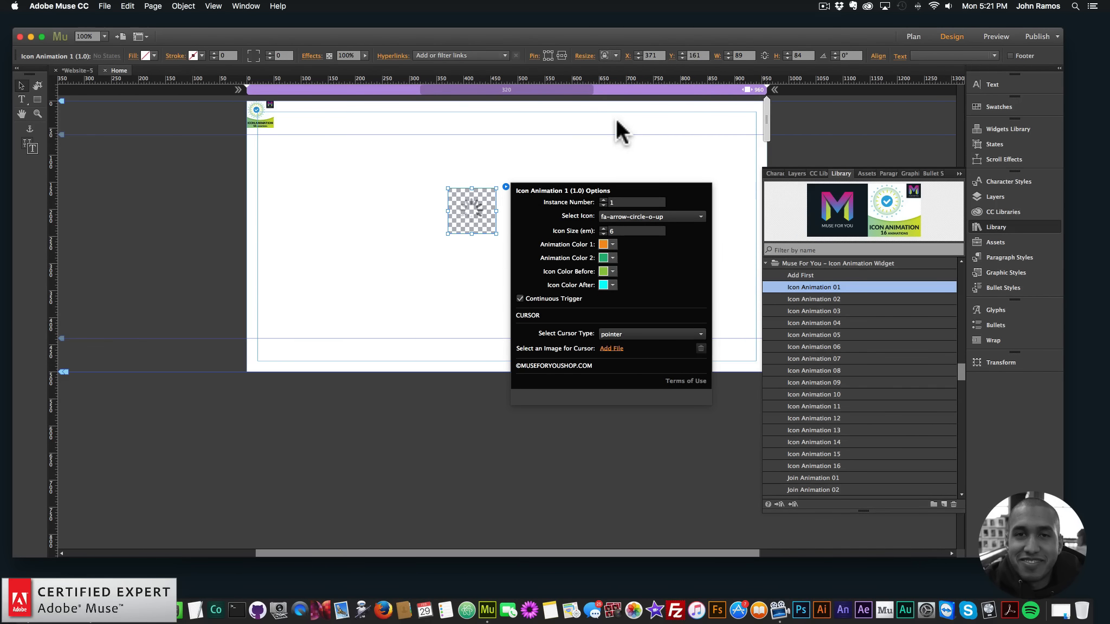
{"action": "left_click", "coordinate": [480, 210]}
{"action": "left_click_drag", "start_coordinate": [483, 208], "coordinate": [522, 221]}
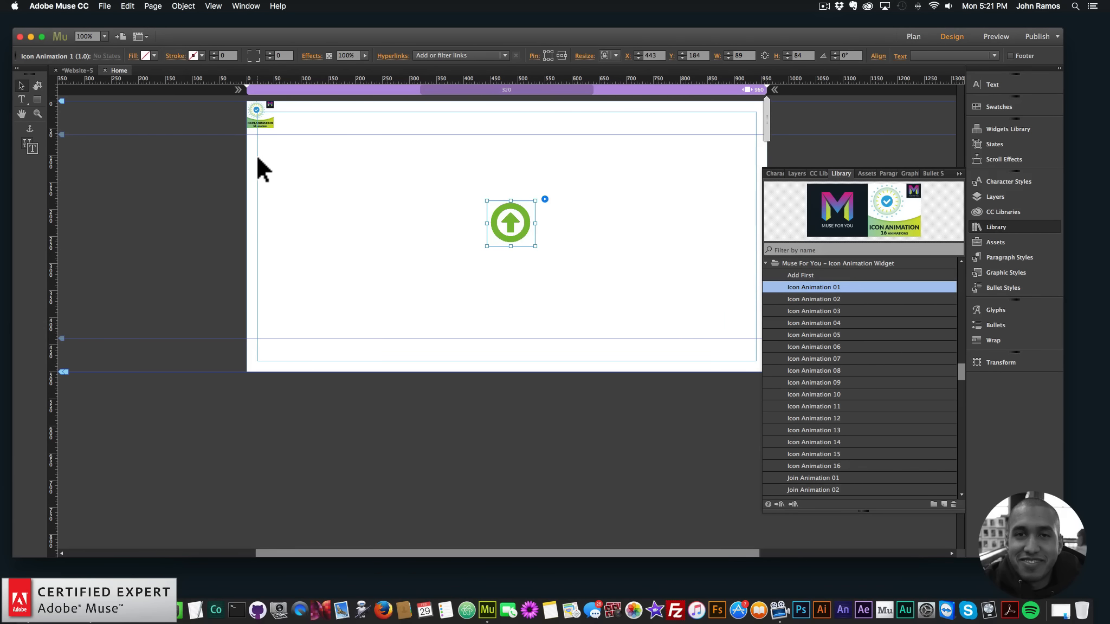
Place the Muse For You logo graphic from the CC Libraries on the page at about X 126, Y 54
{"action": "left_click", "coordinate": [1012, 210]}
{"action": "left_click_drag", "start_coordinate": [780, 297], "coordinate": [444, 156]}
{"action": "left_click_drag", "start_coordinate": [548, 215], "coordinate": [417, 187]}
{"action": "double_click", "coordinate": [721, 53]}
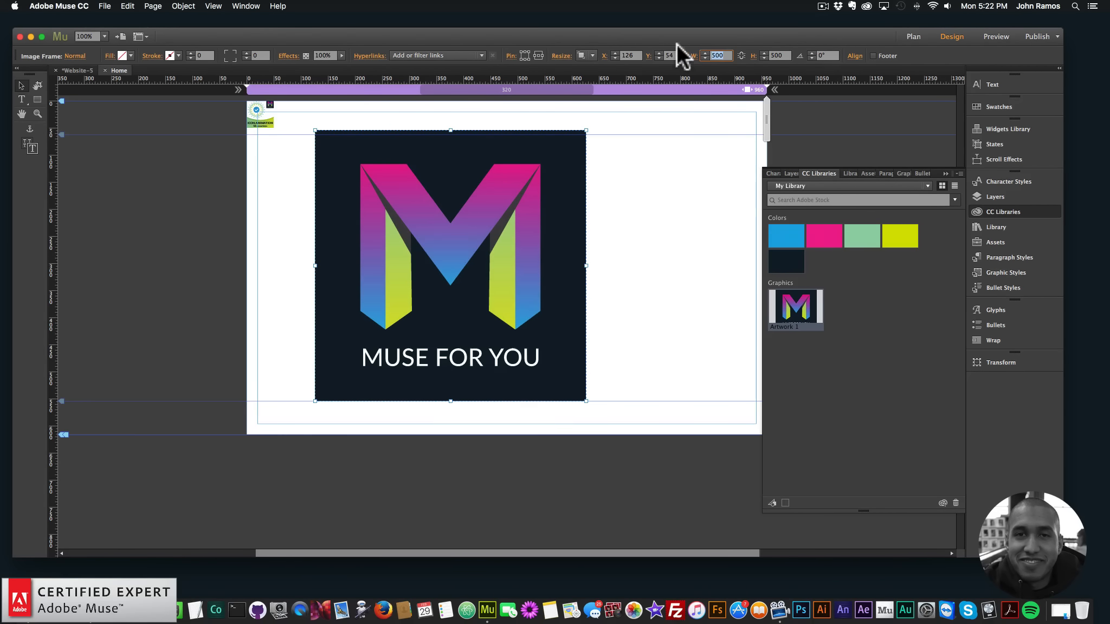
{"action": "type", "text": "150"}
{"action": "key", "text": "Return"}
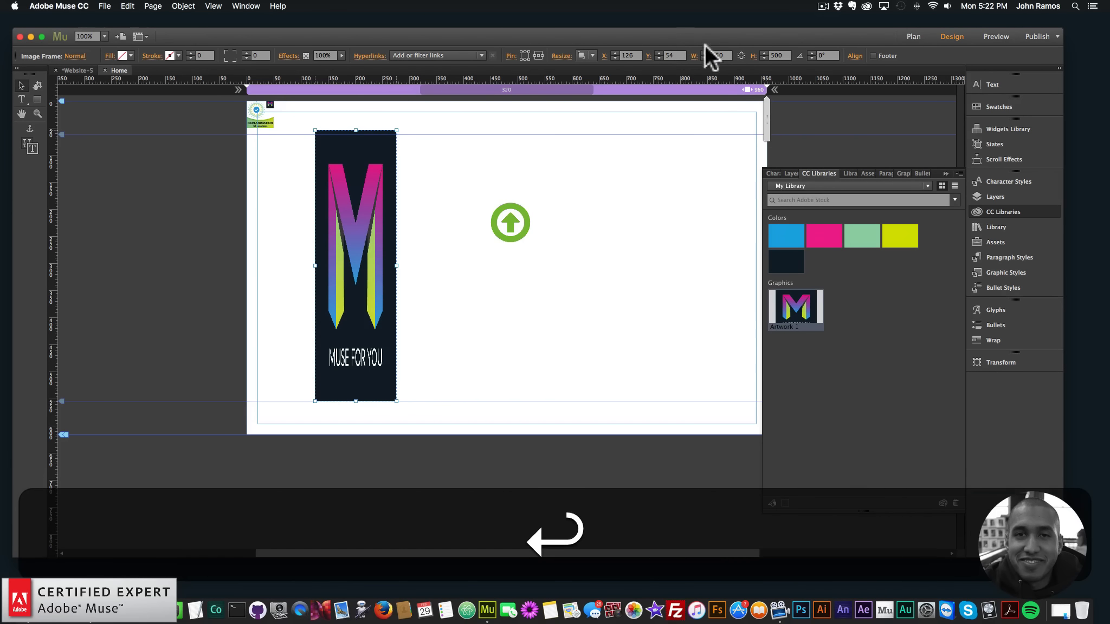
{"action": "key", "text": "super+z"}
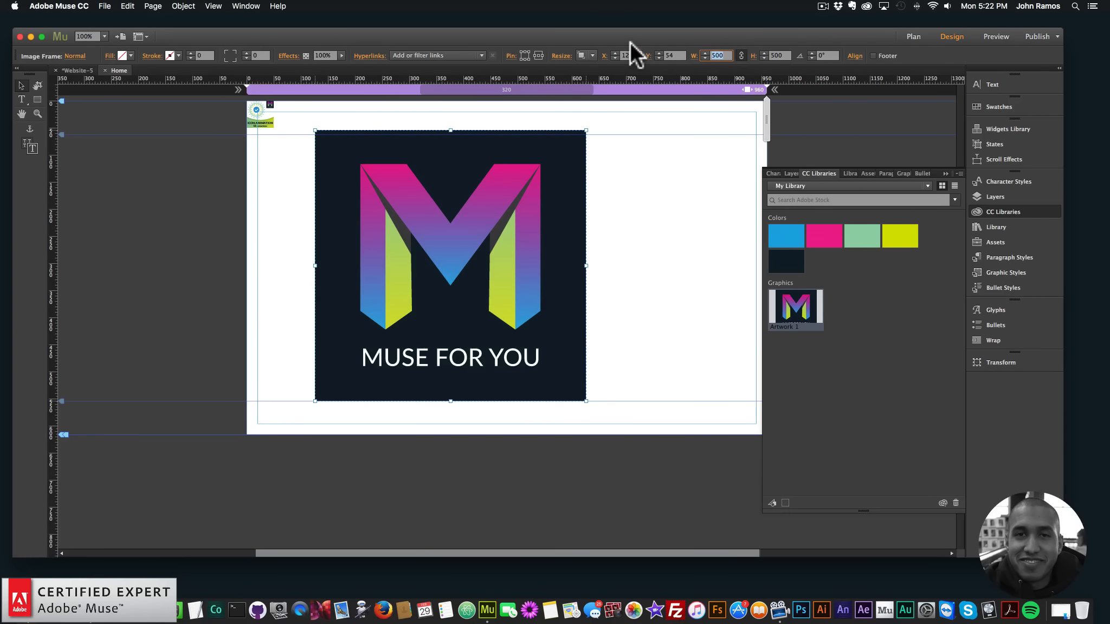
Resize the logo proportionally to 150 wide, and arrange it and the icon widget side by side, with the widget at about X 533, Y 204
{"action": "type", "text": "150"}
{"action": "key", "text": "Return"}
{"action": "left_click_drag", "start_coordinate": [326, 184], "coordinate": [401, 252]}
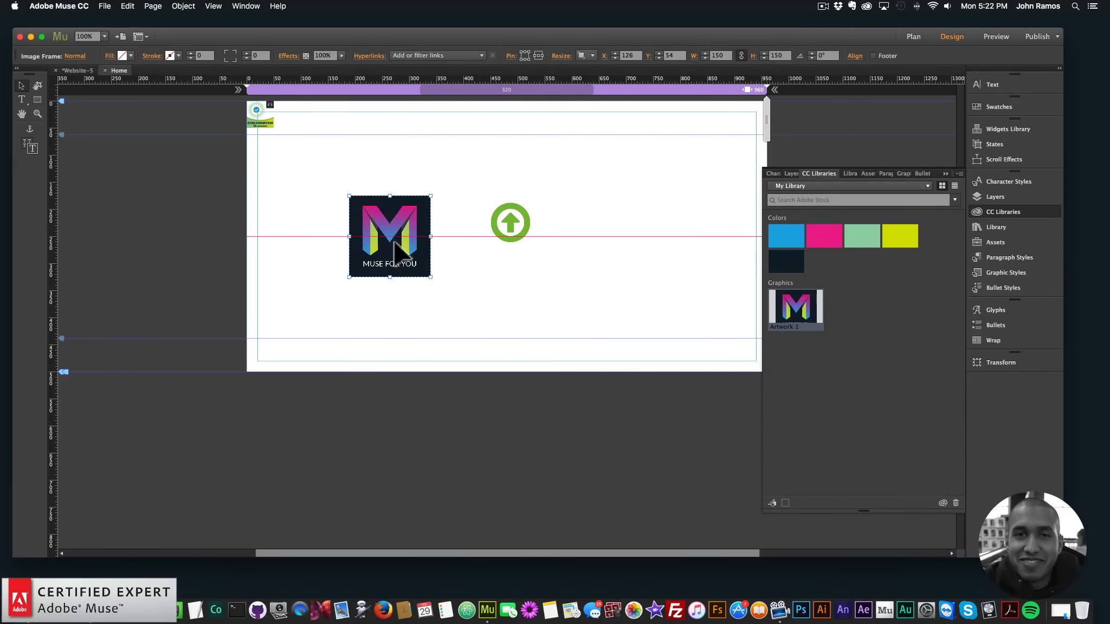
{"action": "left_click_drag", "start_coordinate": [513, 217], "coordinate": [593, 215]}
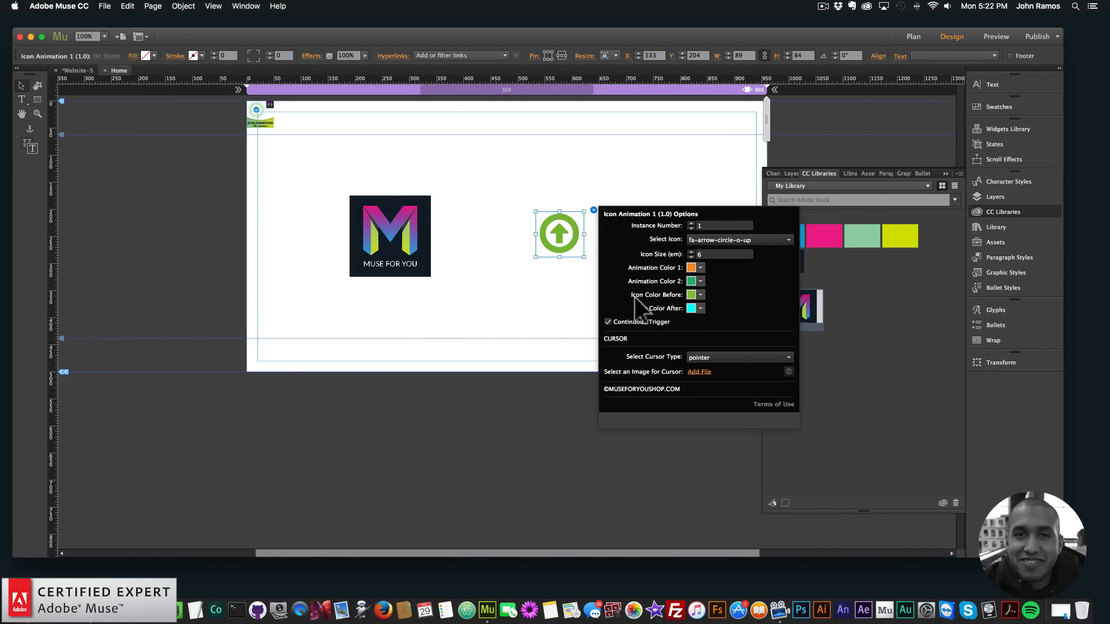
Set both Icon Color Before and Icon Color After of the Icon Animation 1 widget to no color
{"action": "left_click", "coordinate": [700, 294]}
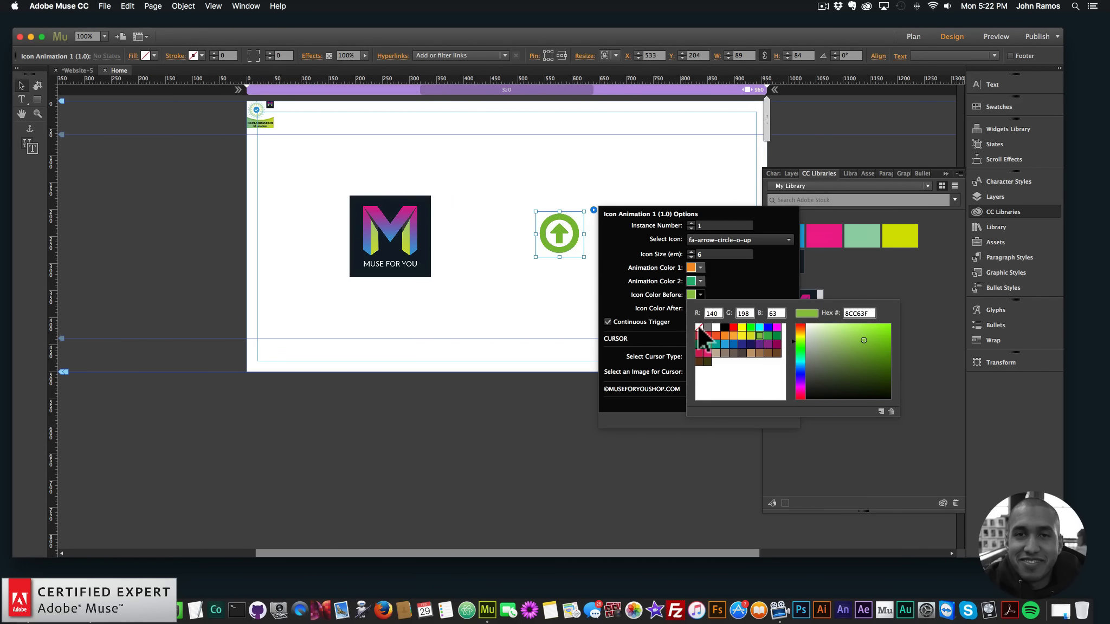
{"action": "left_click", "coordinate": [661, 290]}
{"action": "left_click", "coordinate": [701, 294]}
{"action": "left_click", "coordinate": [698, 325]}
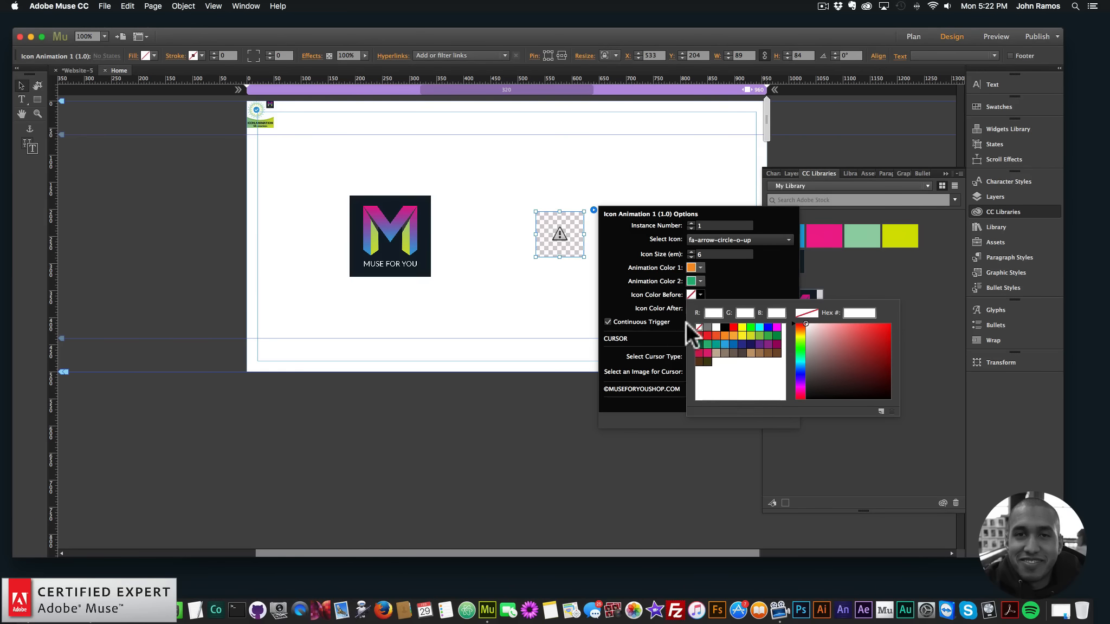
{"action": "left_click", "coordinate": [685, 319]}
{"action": "left_click", "coordinate": [700, 309]}
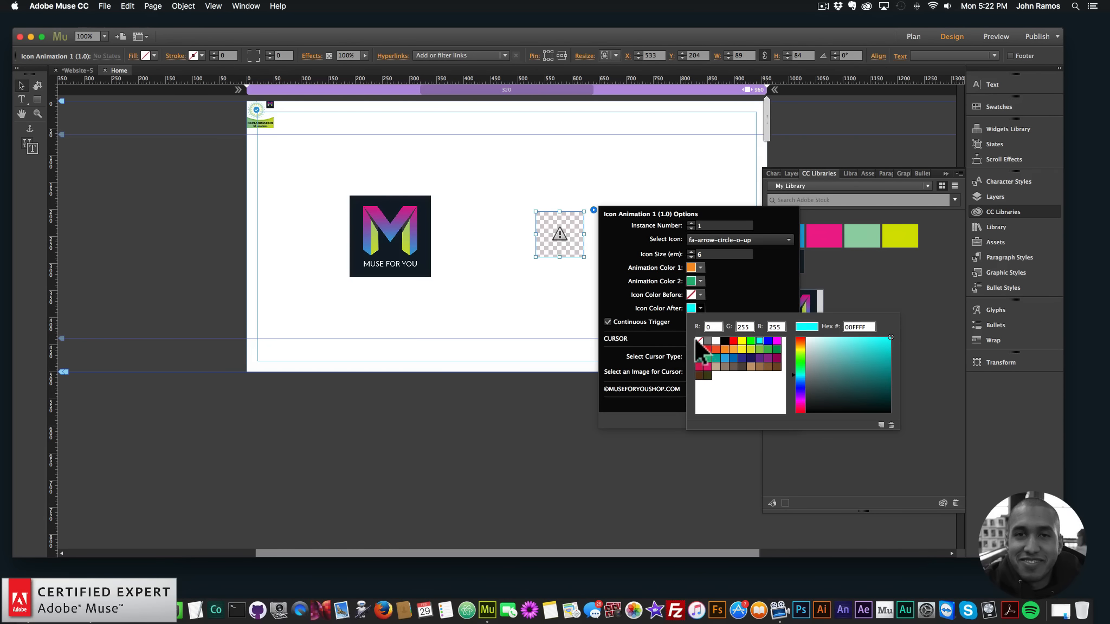
{"action": "left_click", "coordinate": [696, 339]}
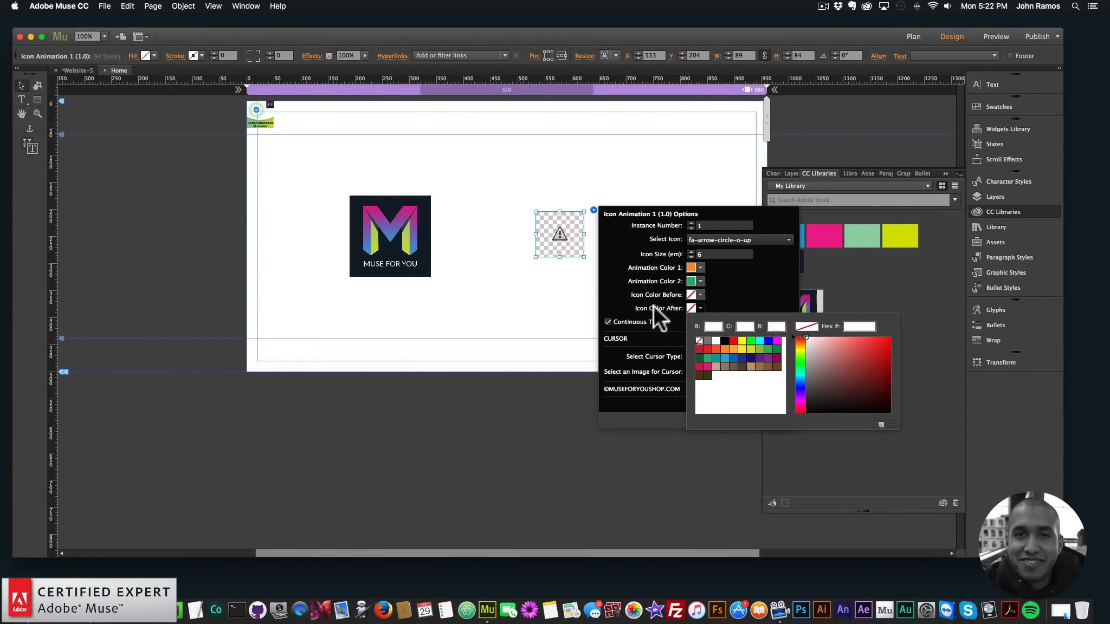
{"action": "left_click", "coordinate": [712, 293]}
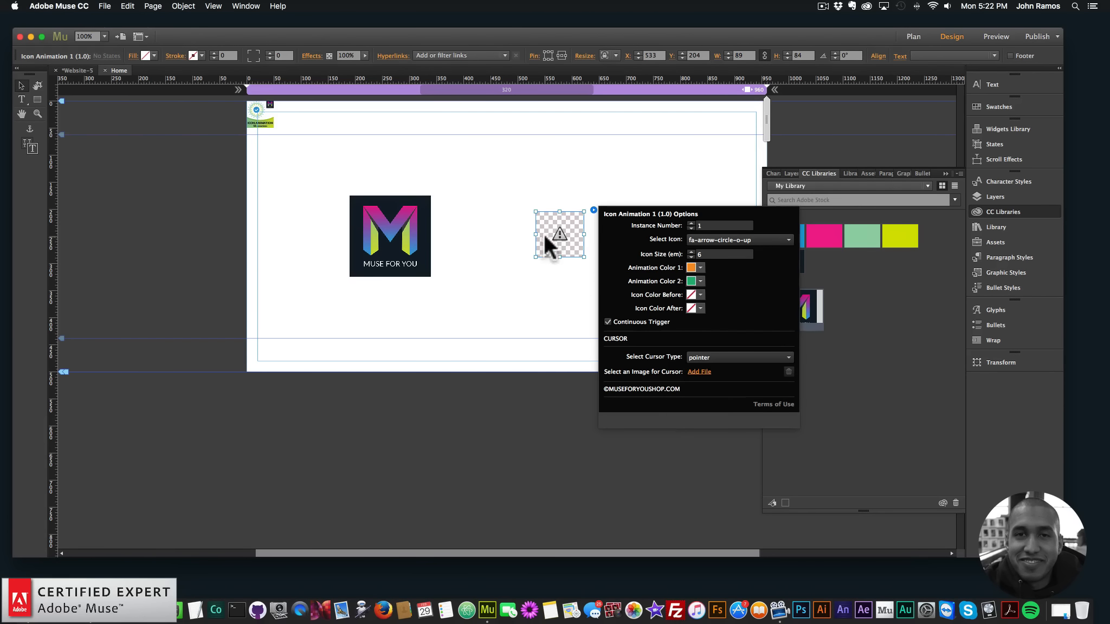
Overlay the icon widget on the logo, move both to about X 405, Y 169 and preview the page in the browser
{"action": "left_click_drag", "start_coordinate": [561, 229], "coordinate": [392, 230]}
{"action": "left_click_drag", "start_coordinate": [470, 283], "coordinate": [339, 182]}
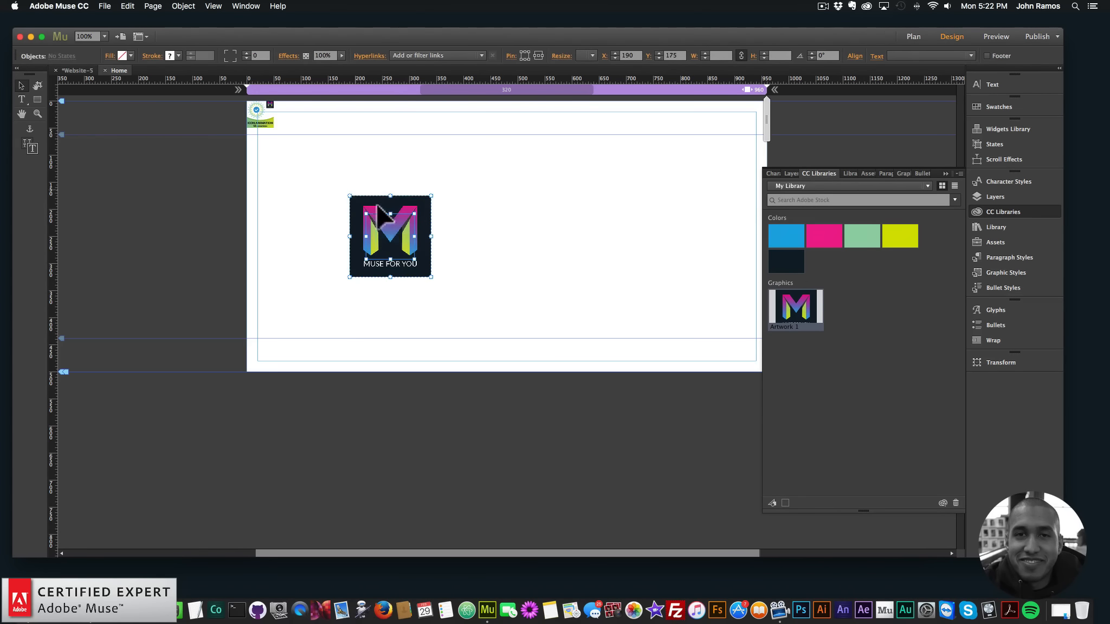
{"action": "left_click_drag", "start_coordinate": [398, 235], "coordinate": [514, 231]}
{"action": "left_click", "coordinate": [621, 234]}
{"action": "left_click", "coordinate": [105, 6]}
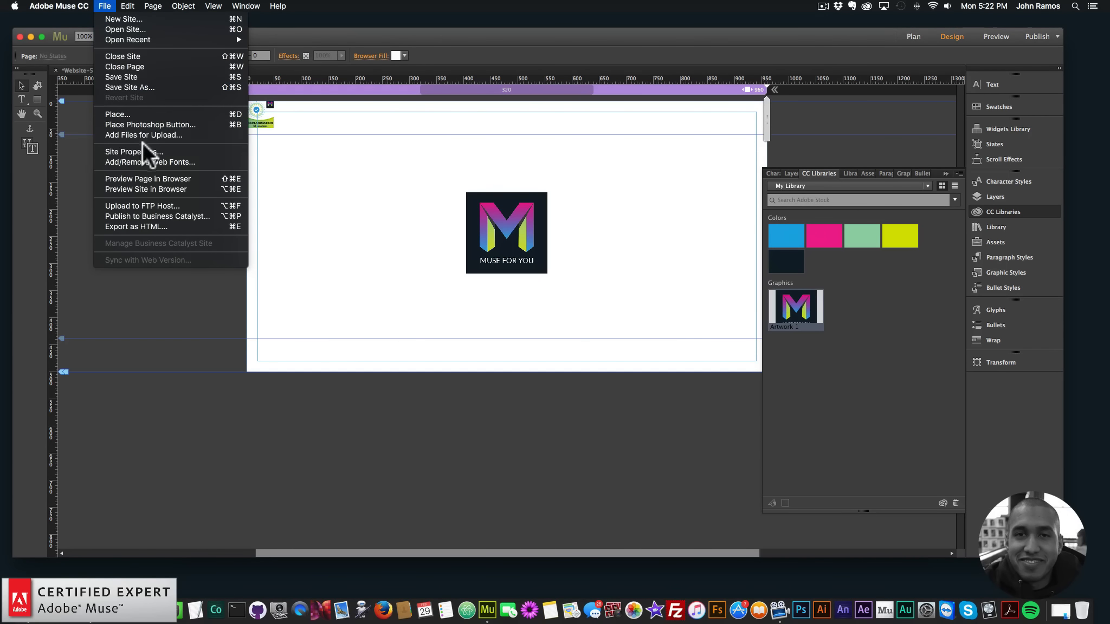
{"action": "left_click", "coordinate": [147, 178]}
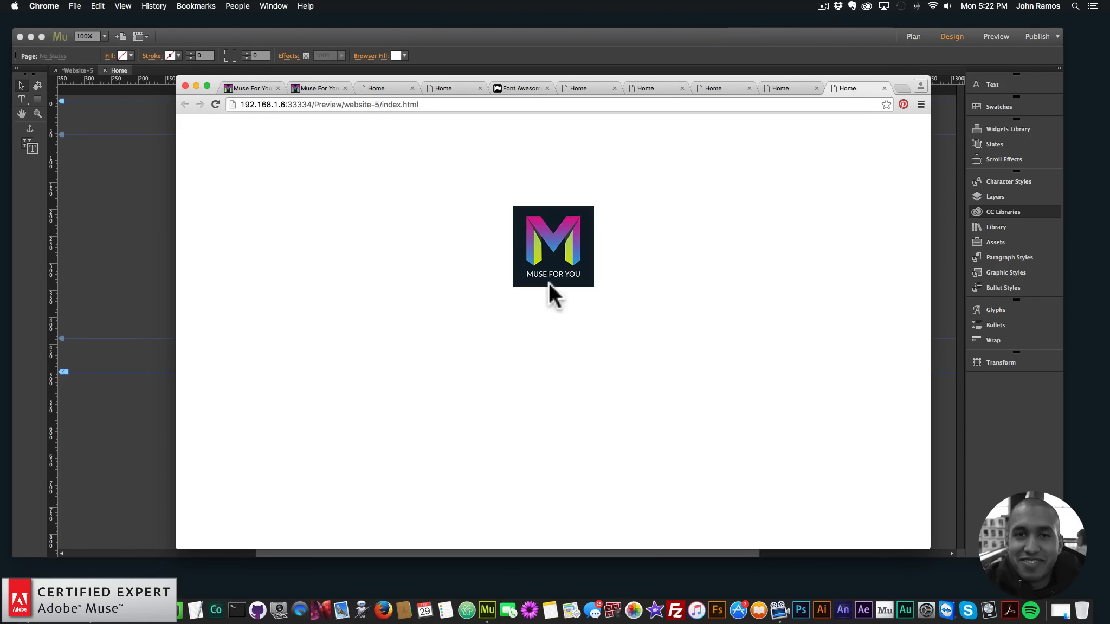
Back in Adobe Muse, send the logo behind the icon widget and check the widget's arrange options
{"action": "left_click", "coordinate": [123, 187]}
{"action": "left_click", "coordinate": [528, 234]}
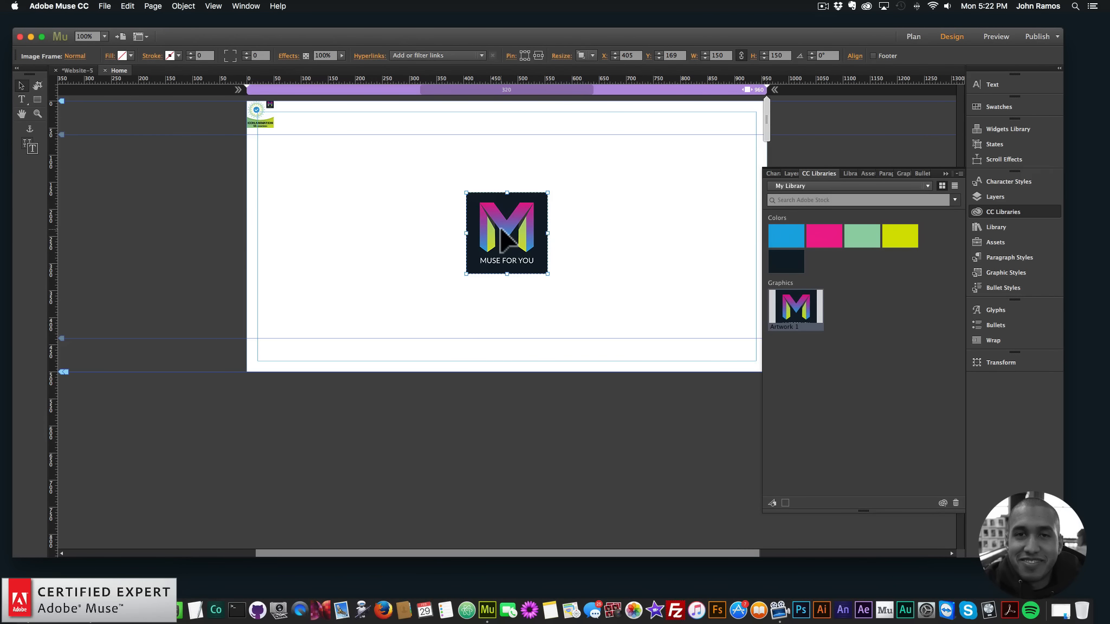
{"action": "right_click", "coordinate": [504, 212]}
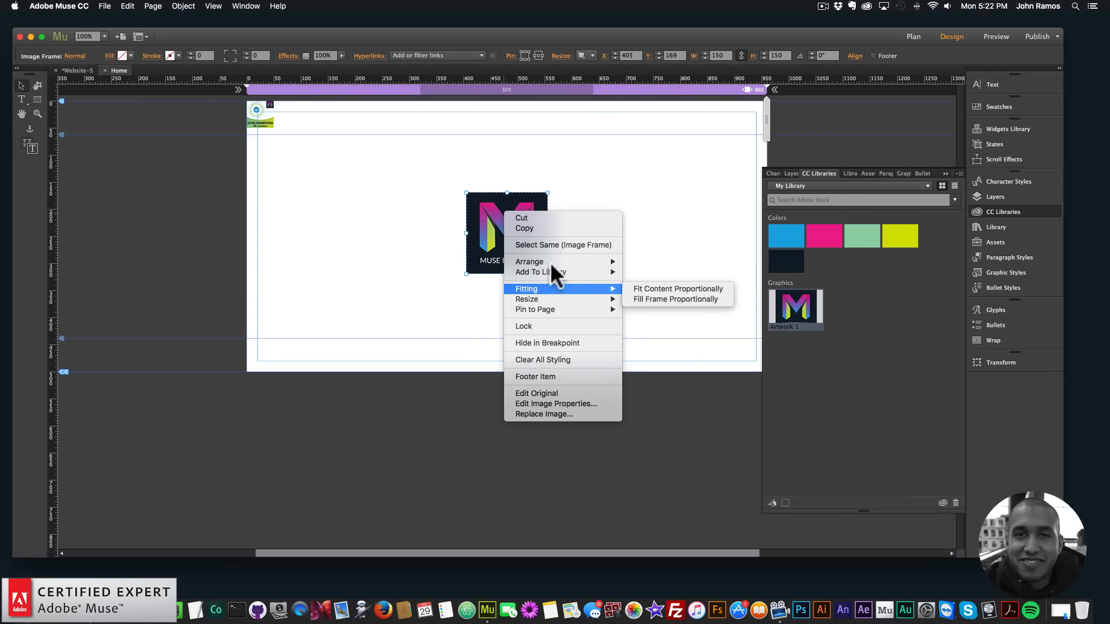
{"action": "mouse_move", "coordinate": [607, 262]}
{"action": "left_click", "coordinate": [643, 266]}
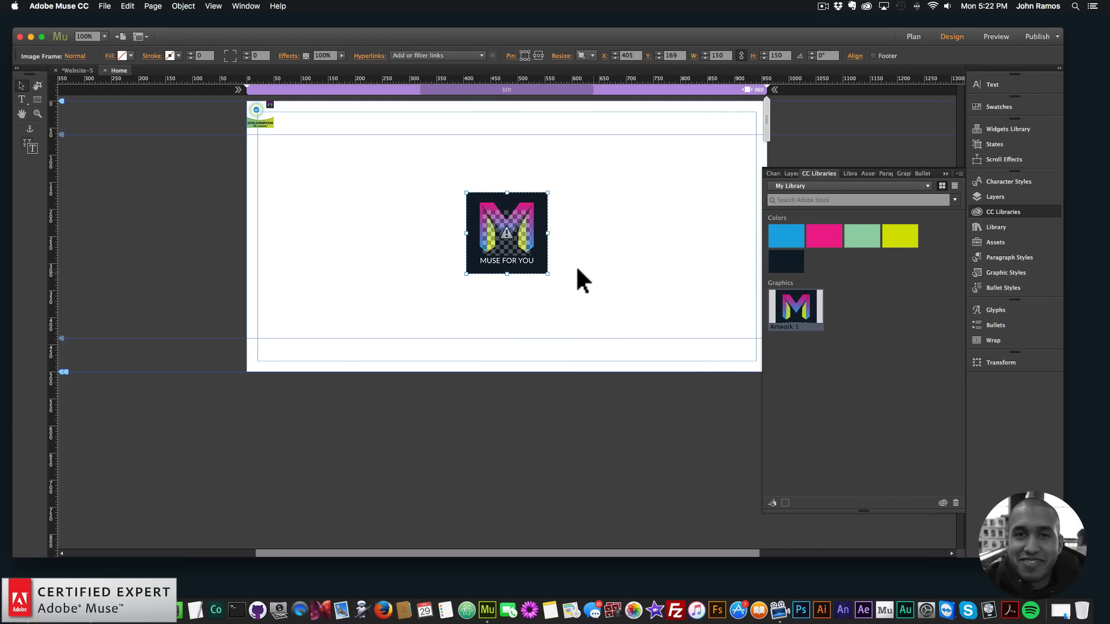
{"action": "left_click", "coordinate": [509, 231]}
{"action": "right_click", "coordinate": [513, 224]}
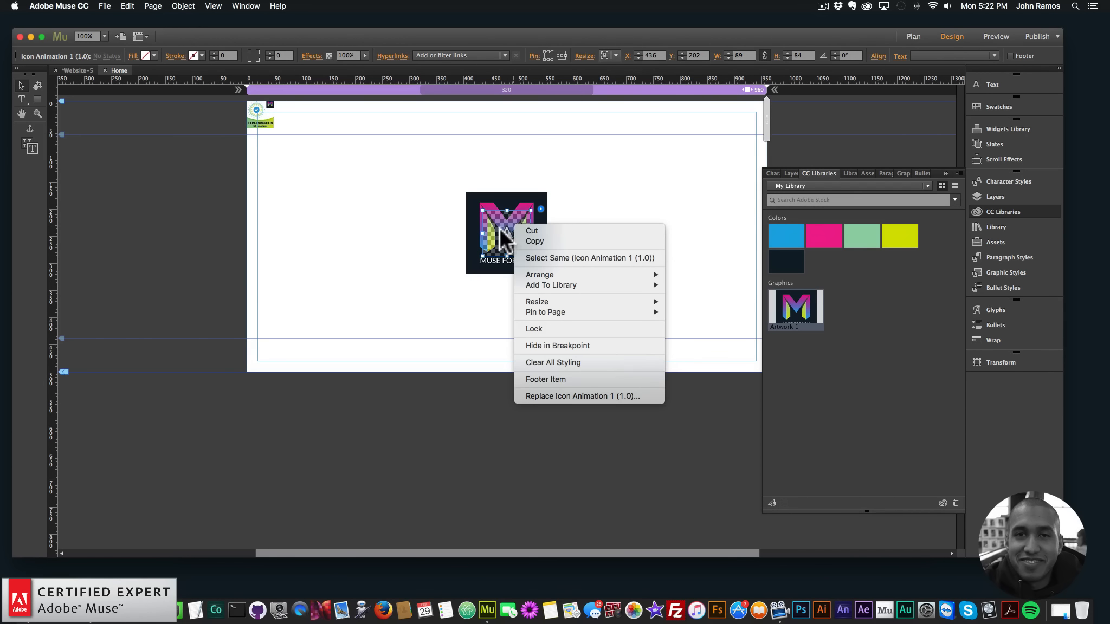
{"action": "mouse_move", "coordinate": [661, 276]}
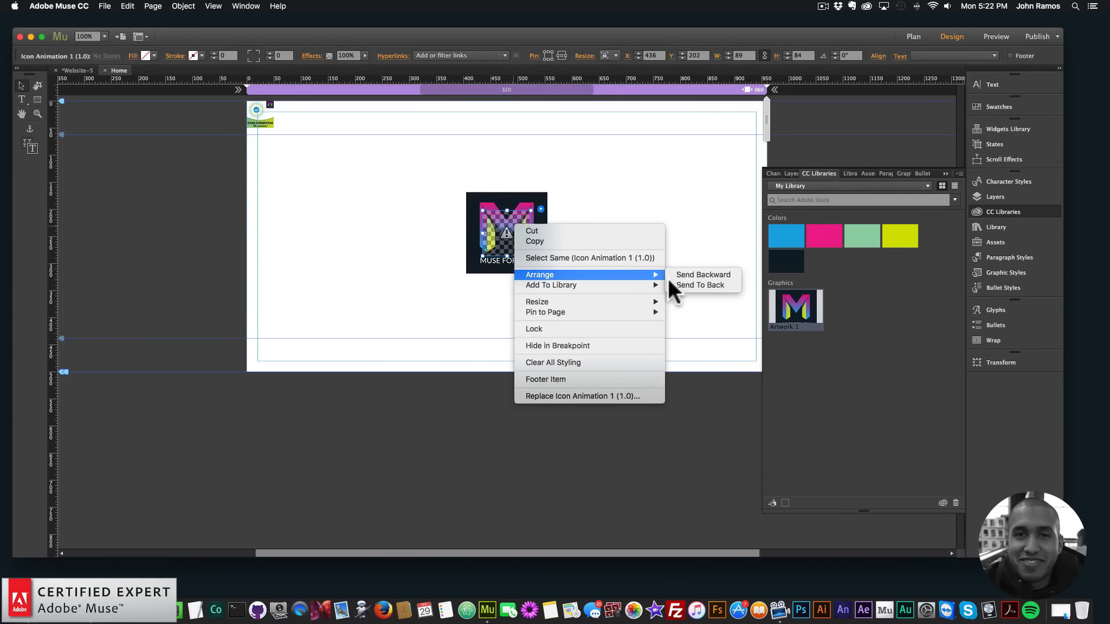
{"action": "left_click", "coordinate": [685, 225]}
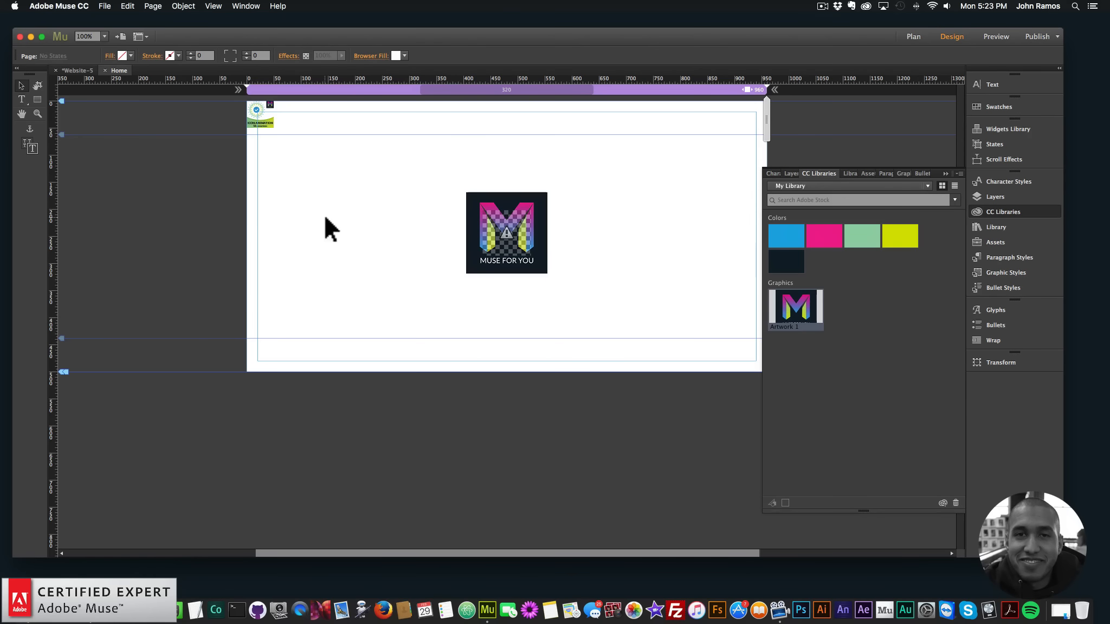
Undo the logo's reordering and the moves until the logo and the icon widget are separated again
{"action": "key", "text": "super+z"}
{"action": "key", "text": "super+z"}
{"action": "key", "text": "super+z"}
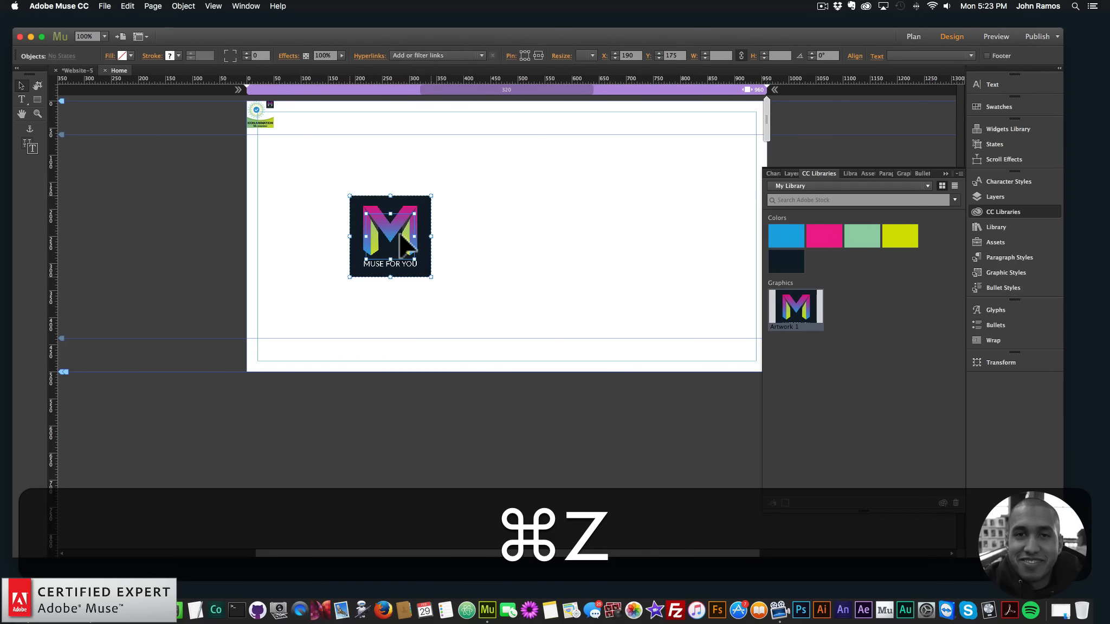
{"action": "key", "text": "super+z"}
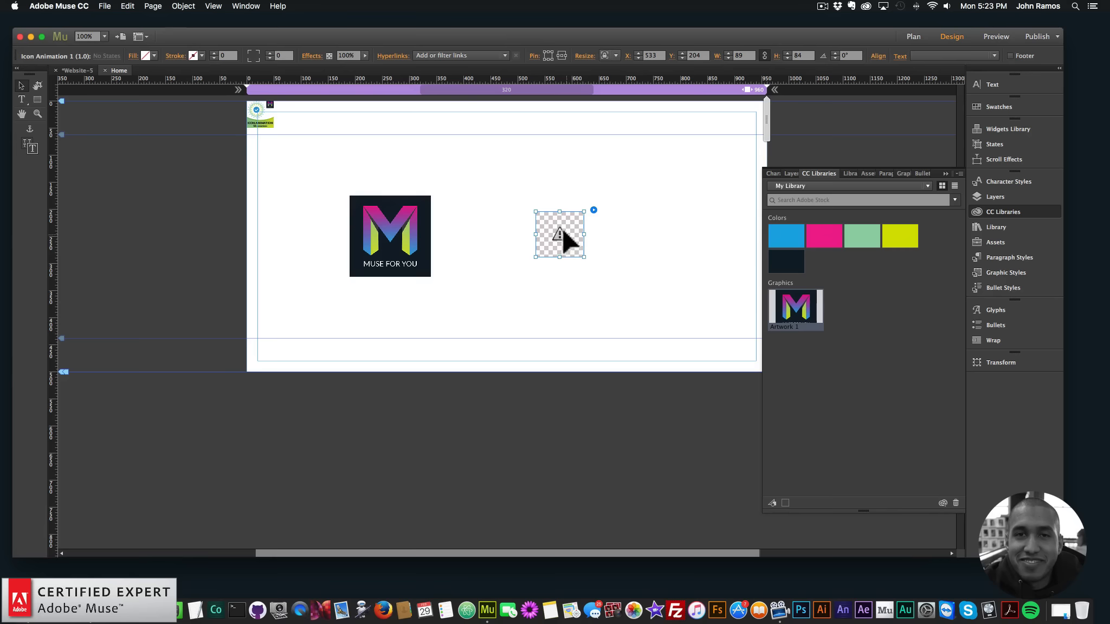
Bring the Icon Animation 1 widget to the front of the stacking order
{"action": "right_click", "coordinate": [560, 224]}
{"action": "mouse_move", "coordinate": [580, 271]}
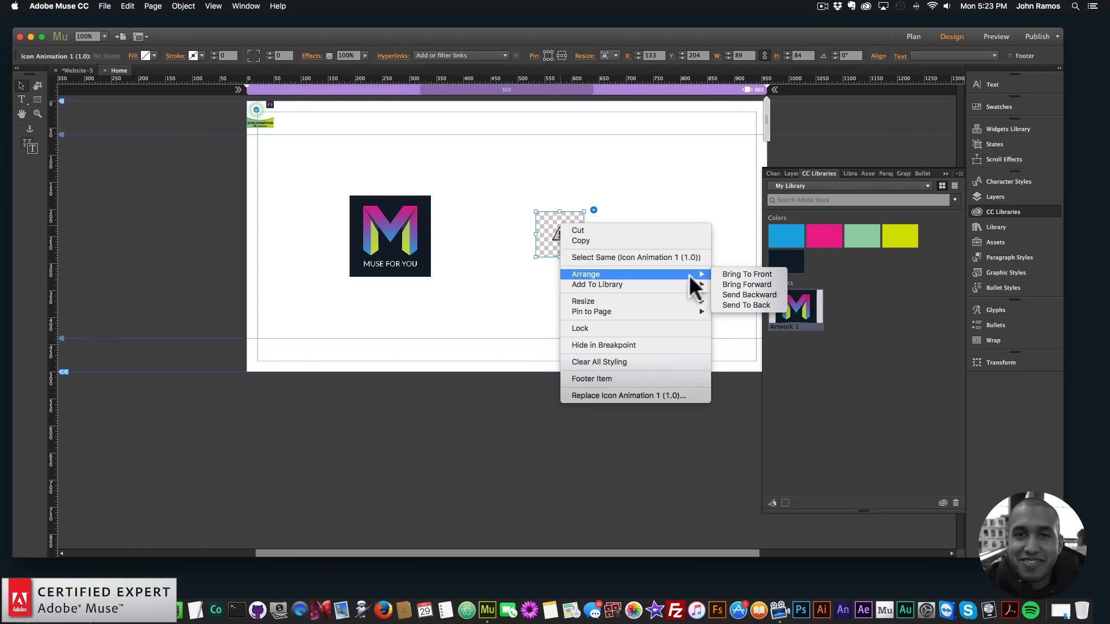
{"action": "left_click", "coordinate": [746, 274]}
{"action": "left_click", "coordinate": [565, 280]}
Center the icon widget over the logo and move both together to the page's horizontal center at about X 405, Y 164
{"action": "left_click_drag", "start_coordinate": [567, 236], "coordinate": [392, 230]}
{"action": "left_click", "coordinate": [441, 267]}
{"action": "left_click_drag", "start_coordinate": [458, 293], "coordinate": [333, 173]}
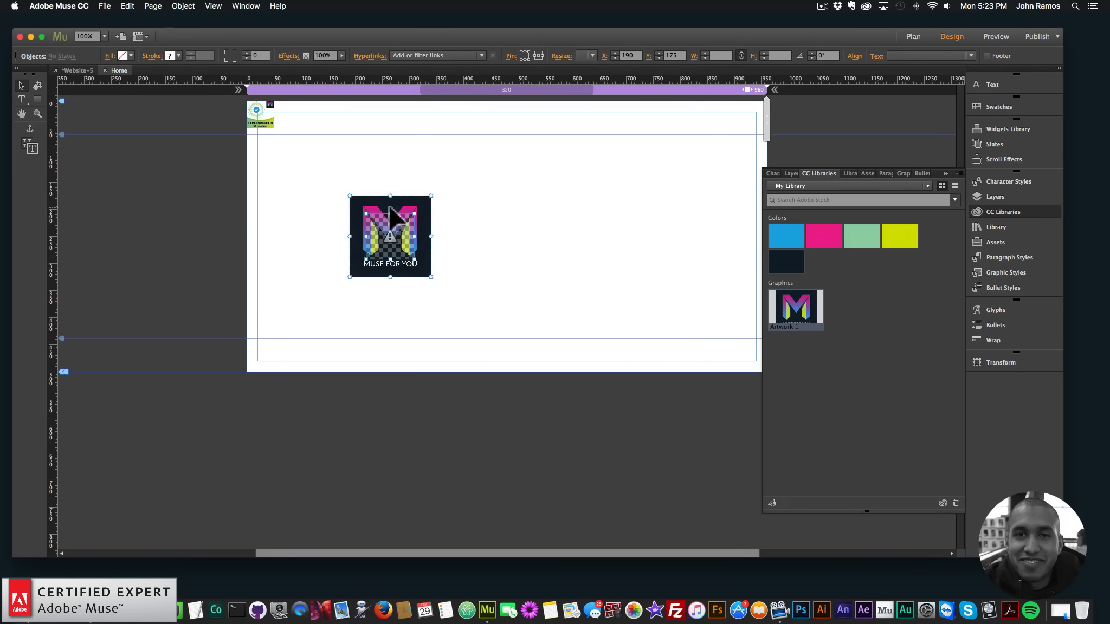
{"action": "left_click_drag", "start_coordinate": [359, 211], "coordinate": [475, 205]}
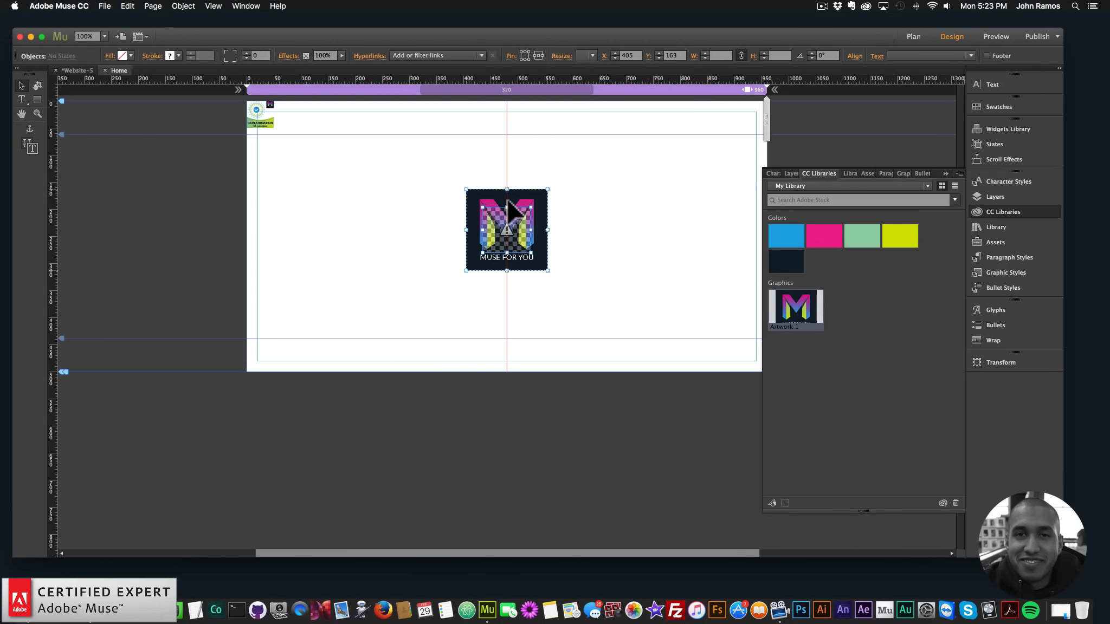
Preview the page in the browser to check the animation over the logo
{"action": "left_click", "coordinate": [551, 218]}
{"action": "left_click", "coordinate": [105, 6]}
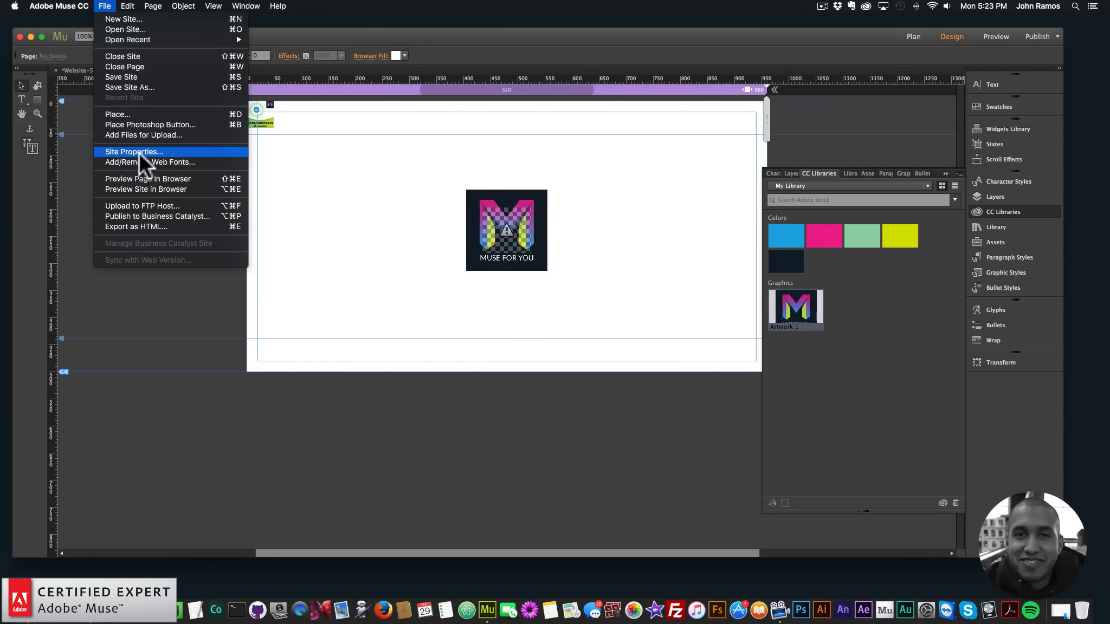
{"action": "left_click", "coordinate": [143, 179]}
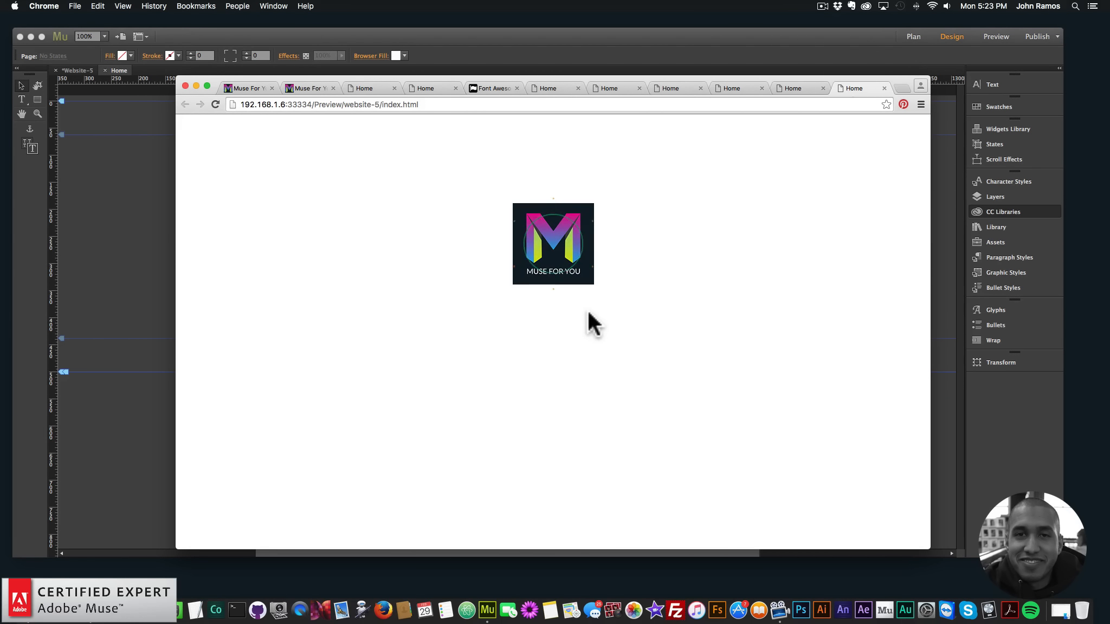
Switch back to Muse and add the Join Animation 07 widget from the library below the first widget, at about X 20, Y 120
{"action": "left_click", "coordinate": [71, 183]}
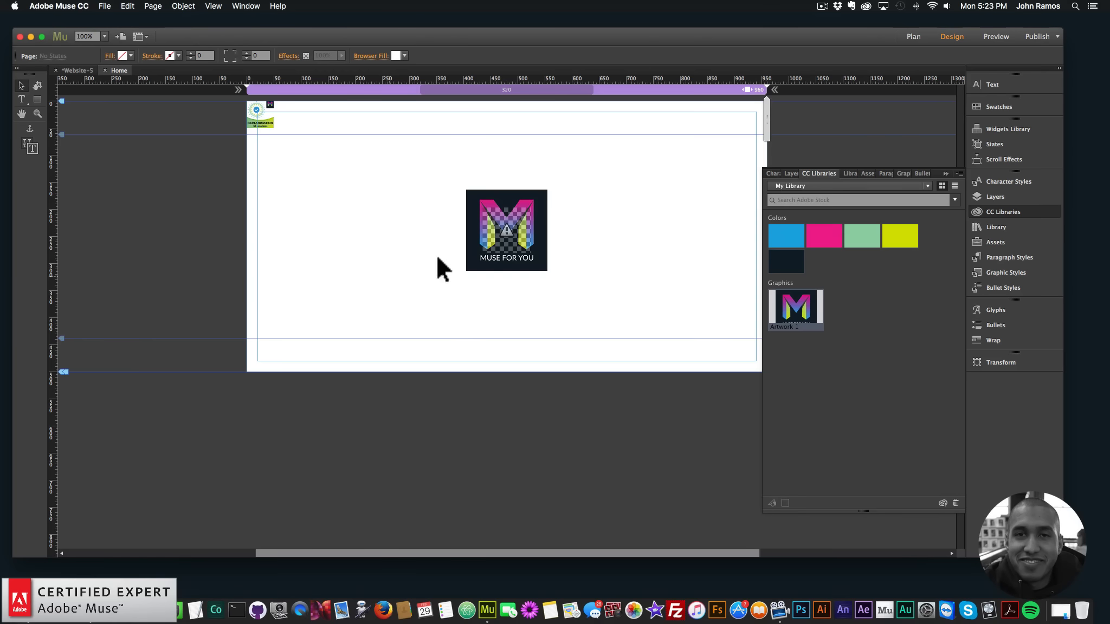
{"action": "left_click", "coordinate": [1033, 211]}
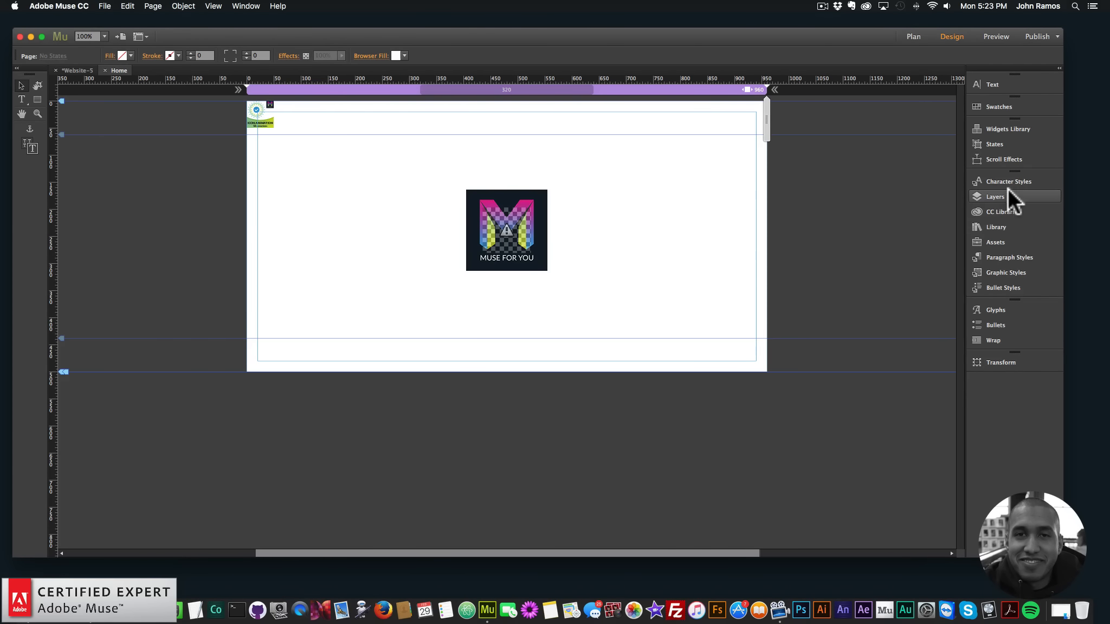
{"action": "left_click", "coordinate": [995, 227]}
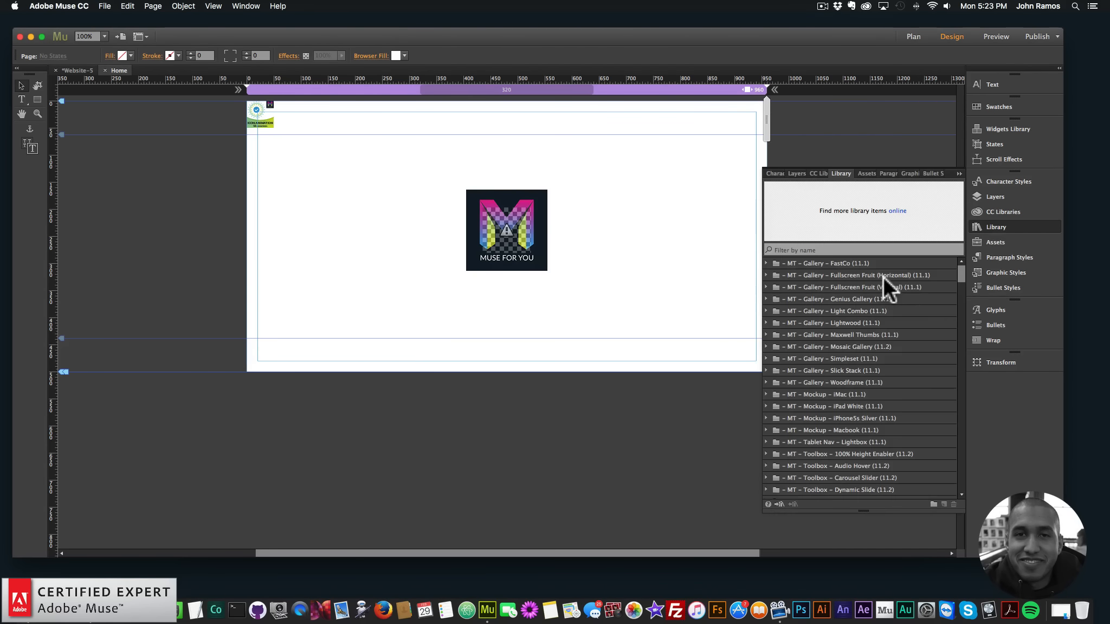
{"action": "left_click_drag", "start_coordinate": [960, 298], "coordinate": [961, 380]}
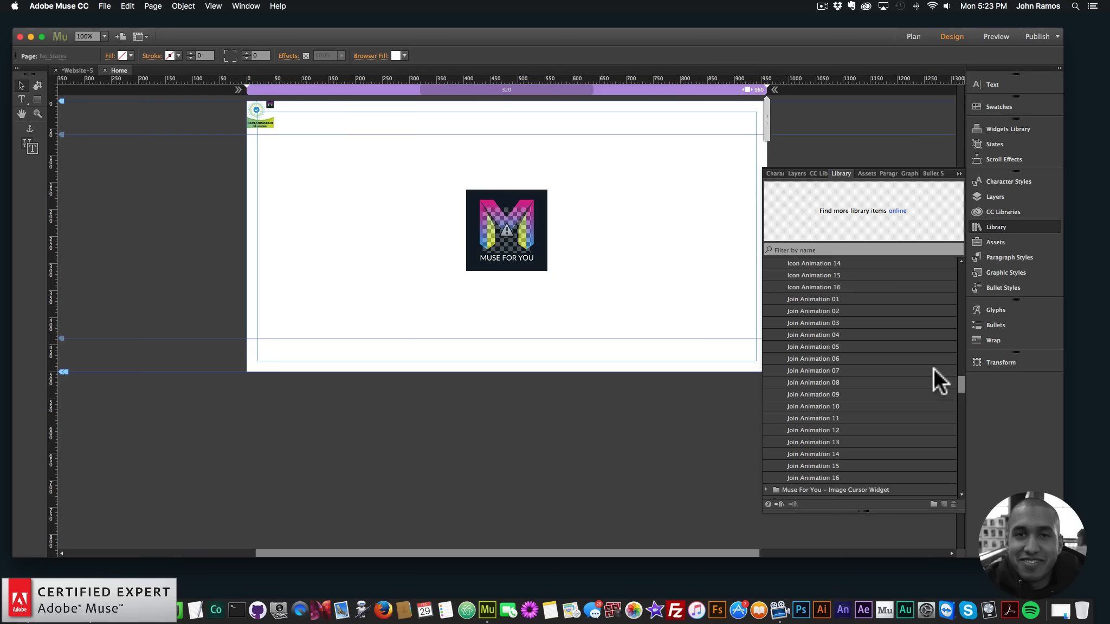
{"action": "left_click_drag", "start_coordinate": [817, 369], "coordinate": [268, 180]}
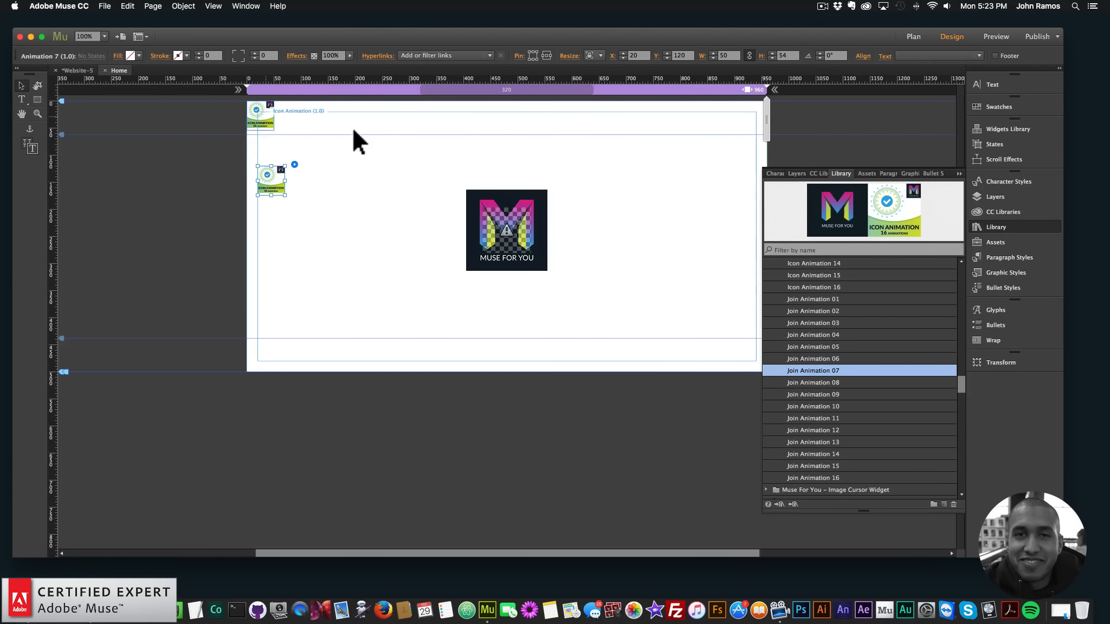
Add the Join Animation 10 and Join Animation 12 widgets in the same column, at about Y 197 and Y 281
{"action": "left_click", "coordinate": [820, 406]}
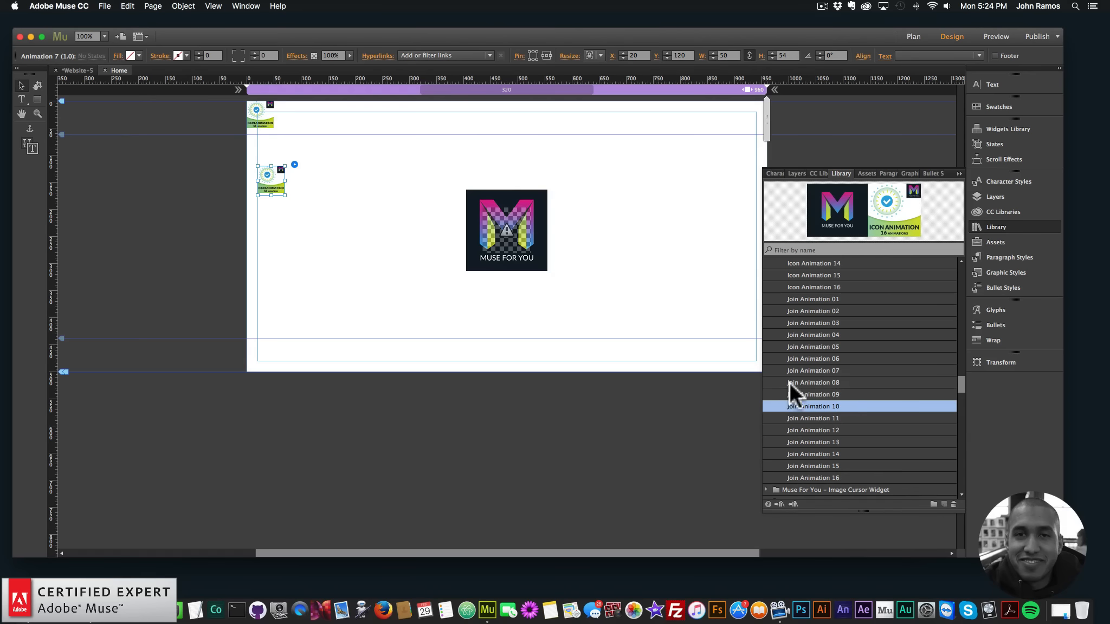
{"action": "left_click_drag", "start_coordinate": [814, 405], "coordinate": [268, 218]}
{"action": "left_click", "coordinate": [822, 420]}
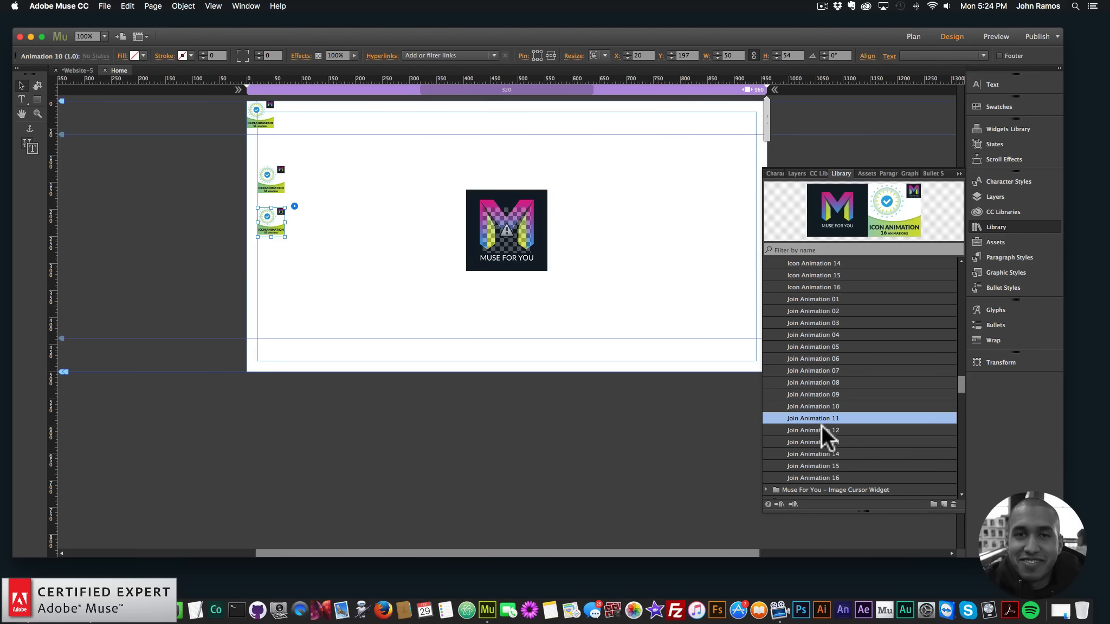
{"action": "left_click", "coordinate": [817, 431]}
{"action": "left_click_drag", "start_coordinate": [321, 281], "coordinate": [276, 268]}
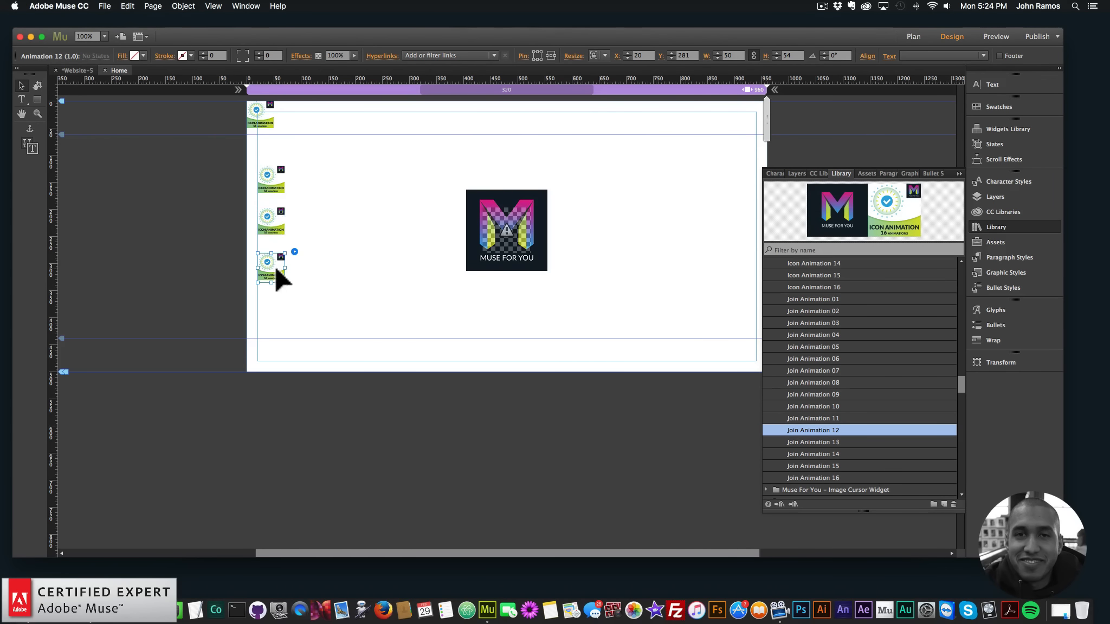
{"action": "left_click", "coordinate": [333, 272]}
Preview the page in the browser to check the joined animations around the logo, and return to Muse
{"action": "left_click", "coordinate": [105, 6]}
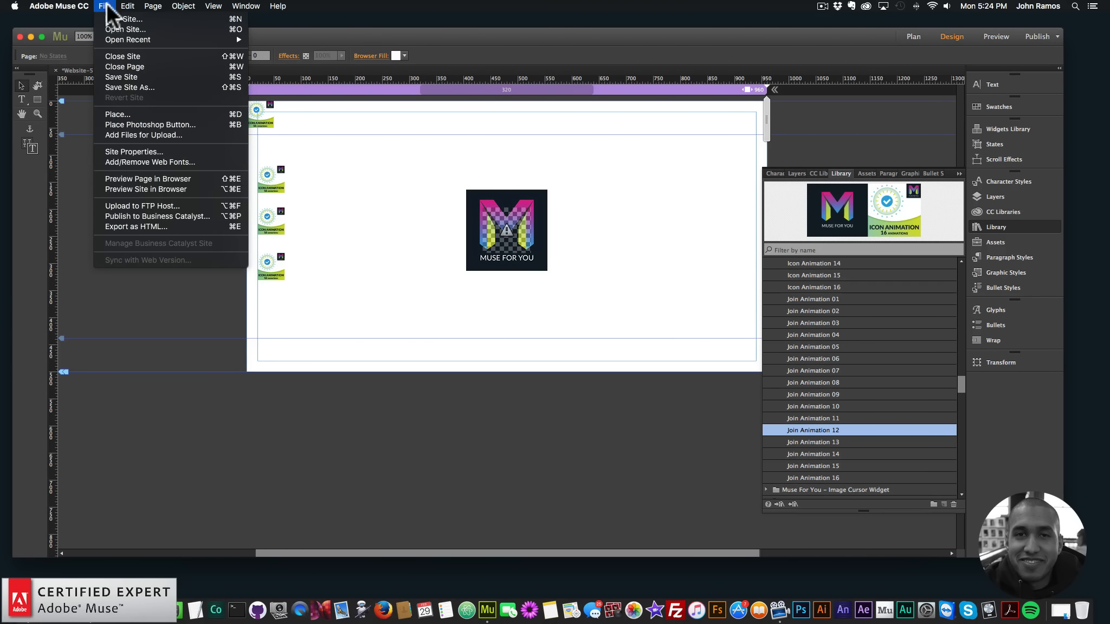
{"action": "left_click", "coordinate": [136, 178]}
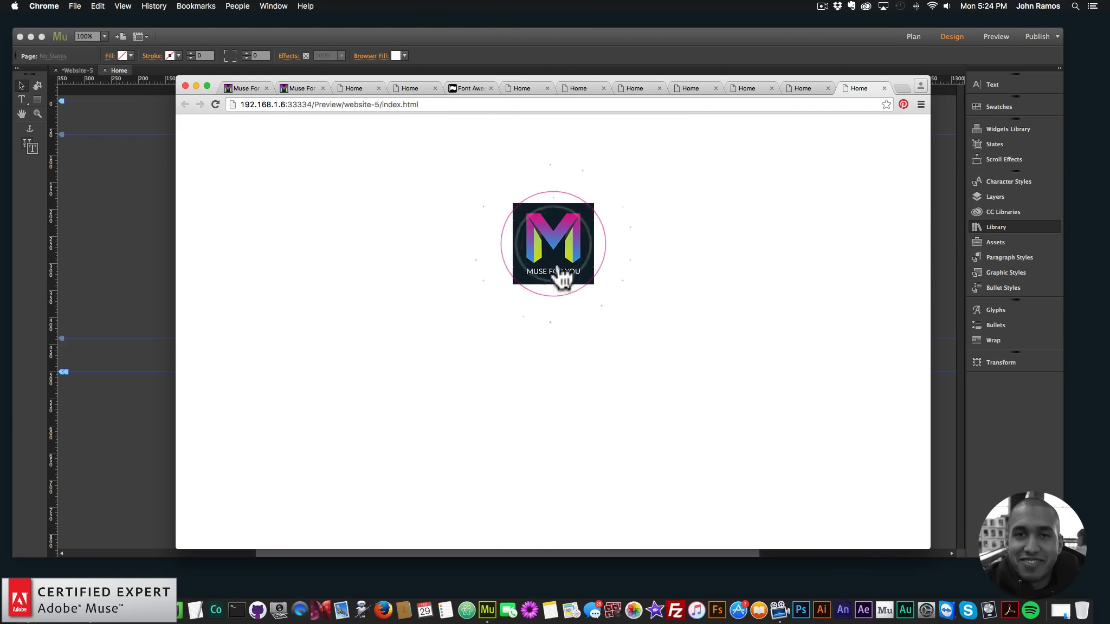
{"action": "left_click", "coordinate": [169, 200]}
Replace the icon widget over the logo with a fresh Icon Animation 01 from the Icon Animation Widget folder
{"action": "left_click", "coordinate": [505, 219]}
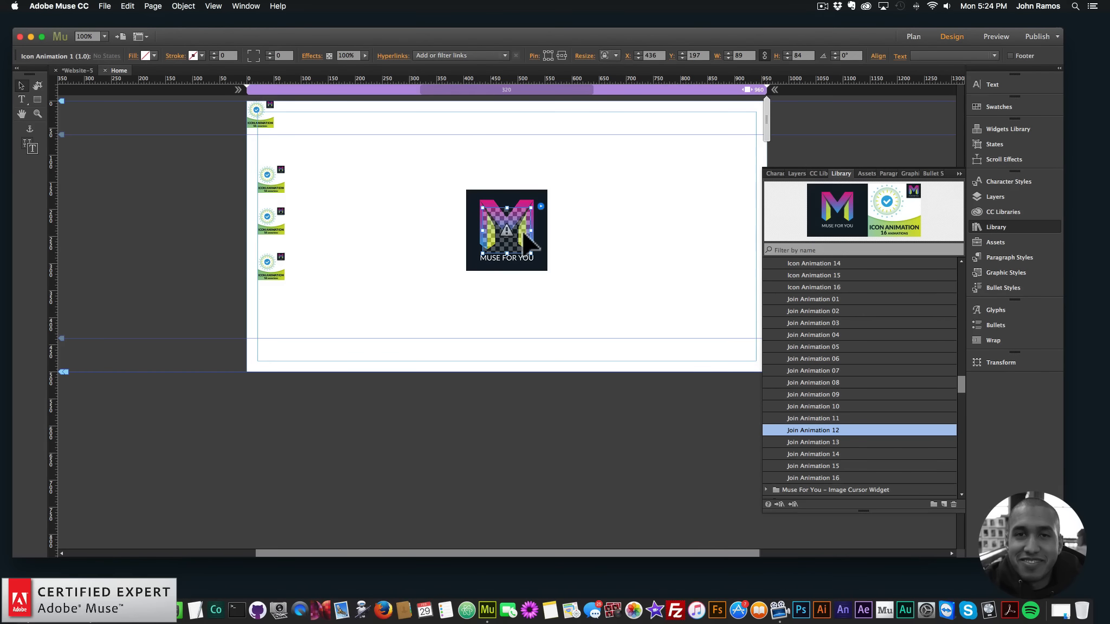
{"action": "key", "text": "BackSpace"}
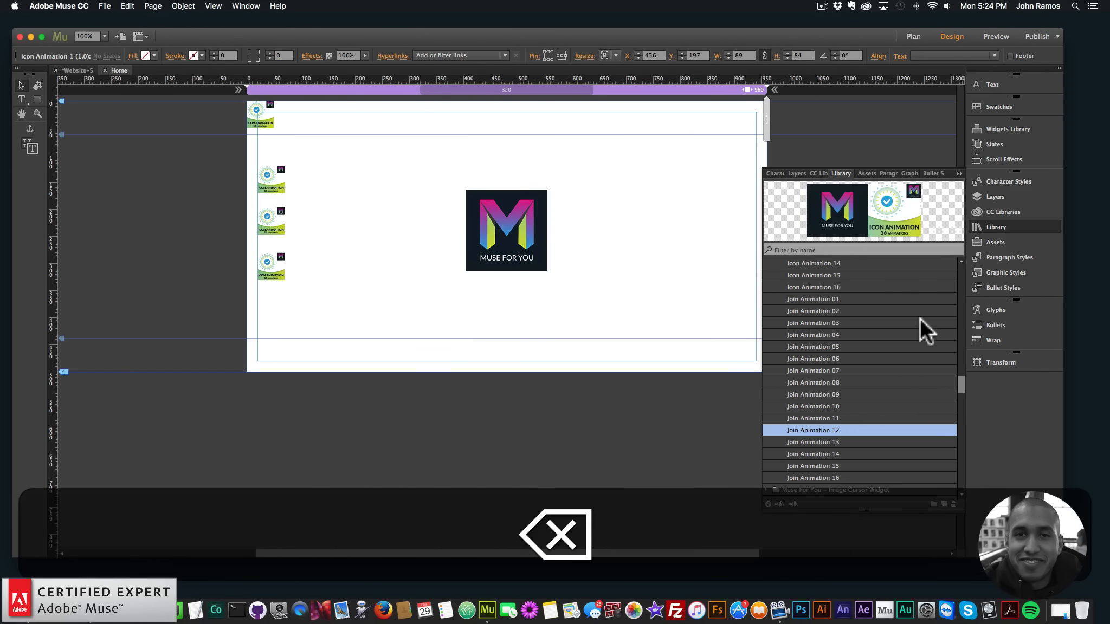
{"action": "mouse_move", "coordinate": [962, 379]}
{"action": "left_mouse_down"}
{"action": "mouse_move", "coordinate": [959, 344]}
{"action": "mouse_move", "coordinate": [961, 362]}
{"action": "left_mouse_up"}
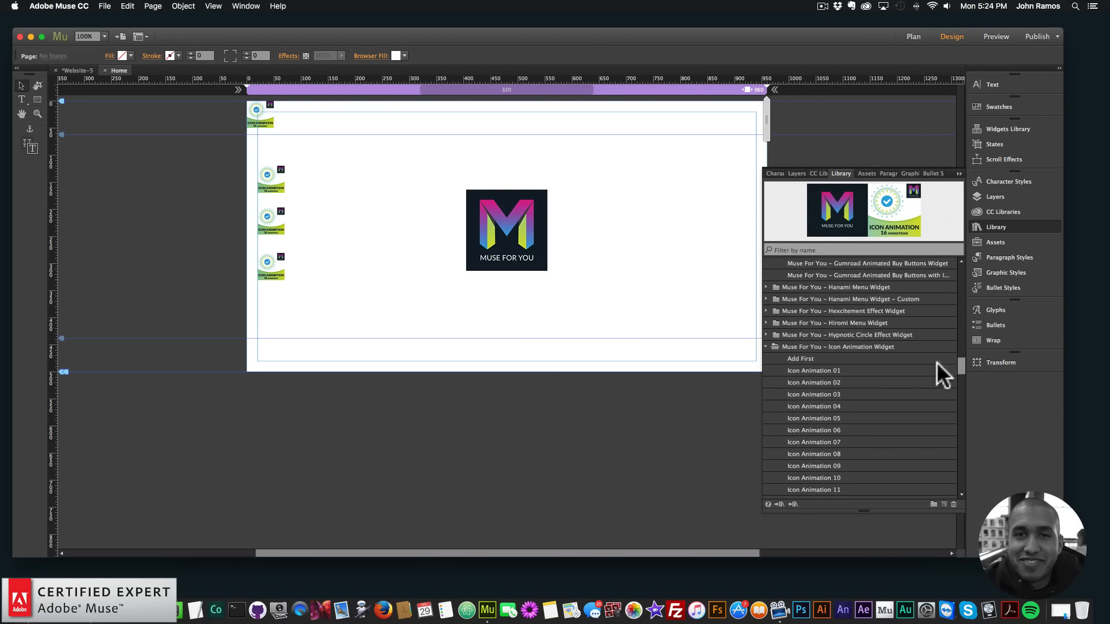
{"action": "left_click", "coordinate": [819, 371]}
{"action": "left_click_drag", "start_coordinate": [815, 364], "coordinate": [509, 234]}
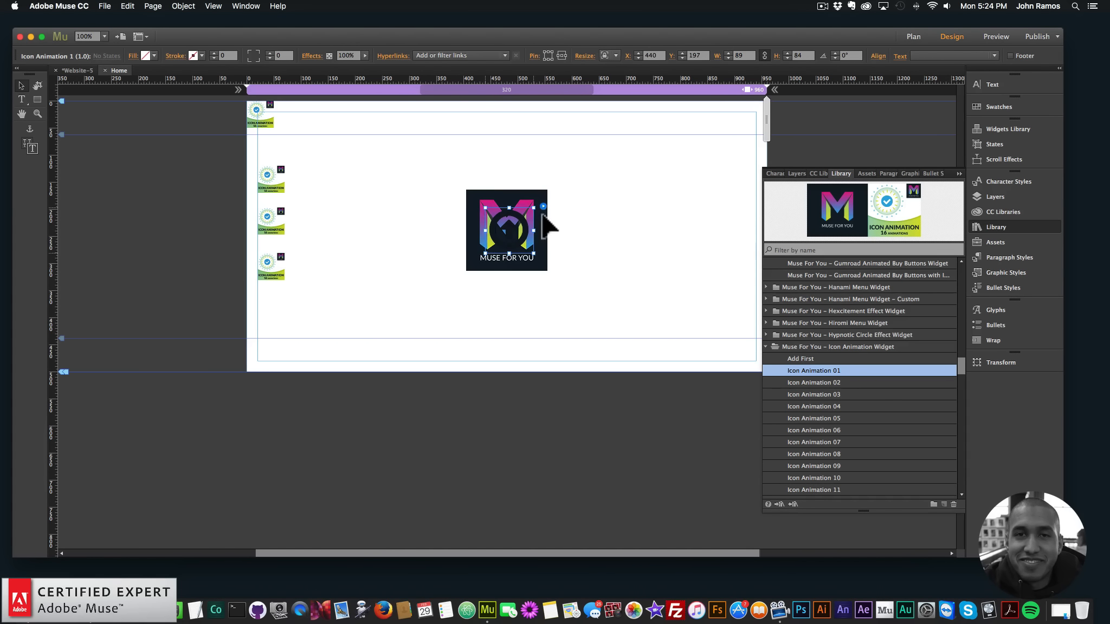
Set the widget's Icon Color Before and Icon Color After to none, and center it over the logo at about X 436, Y 197
{"action": "left_click", "coordinate": [544, 206]}
{"action": "left_click", "coordinate": [649, 293]}
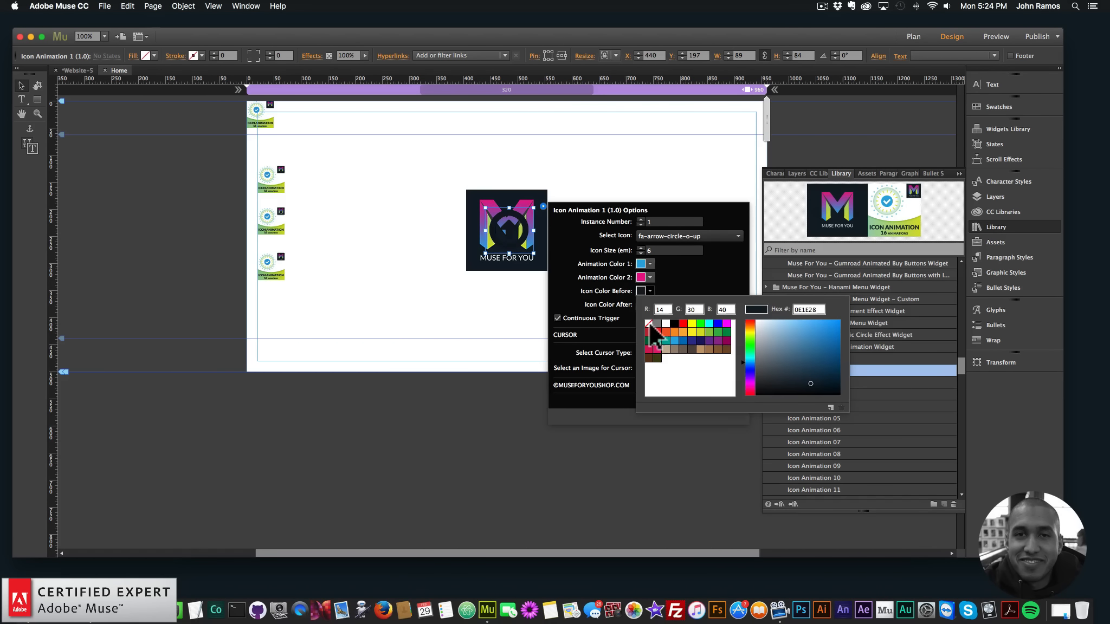
{"action": "left_click", "coordinate": [647, 324]}
{"action": "left_click", "coordinate": [645, 292]}
{"action": "left_click", "coordinate": [649, 305]}
{"action": "left_click", "coordinate": [649, 337]}
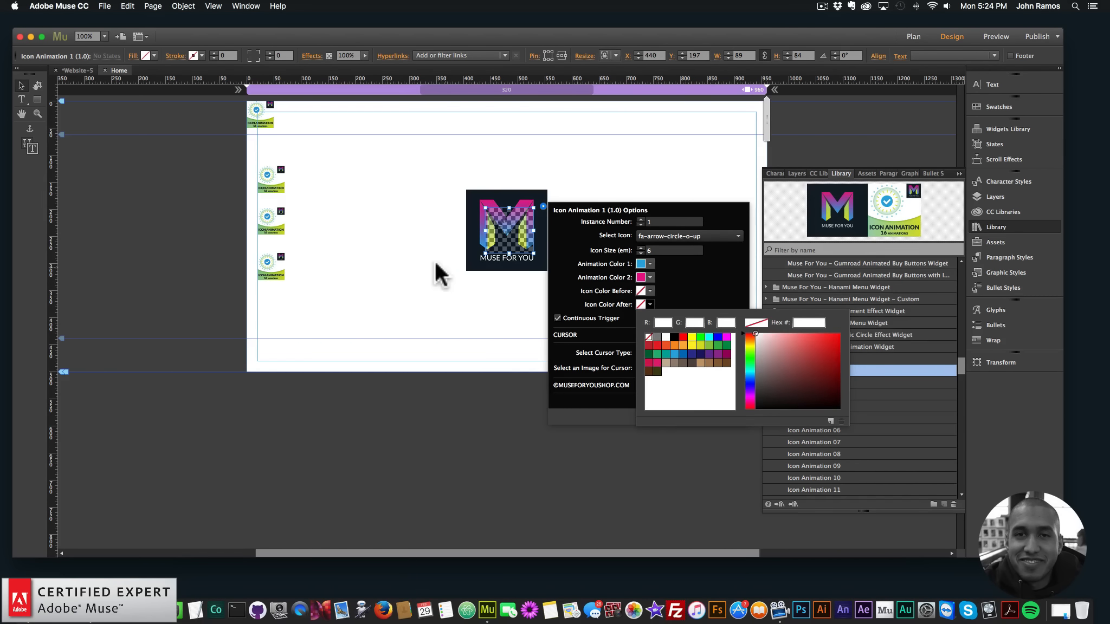
{"action": "left_click", "coordinate": [415, 238]}
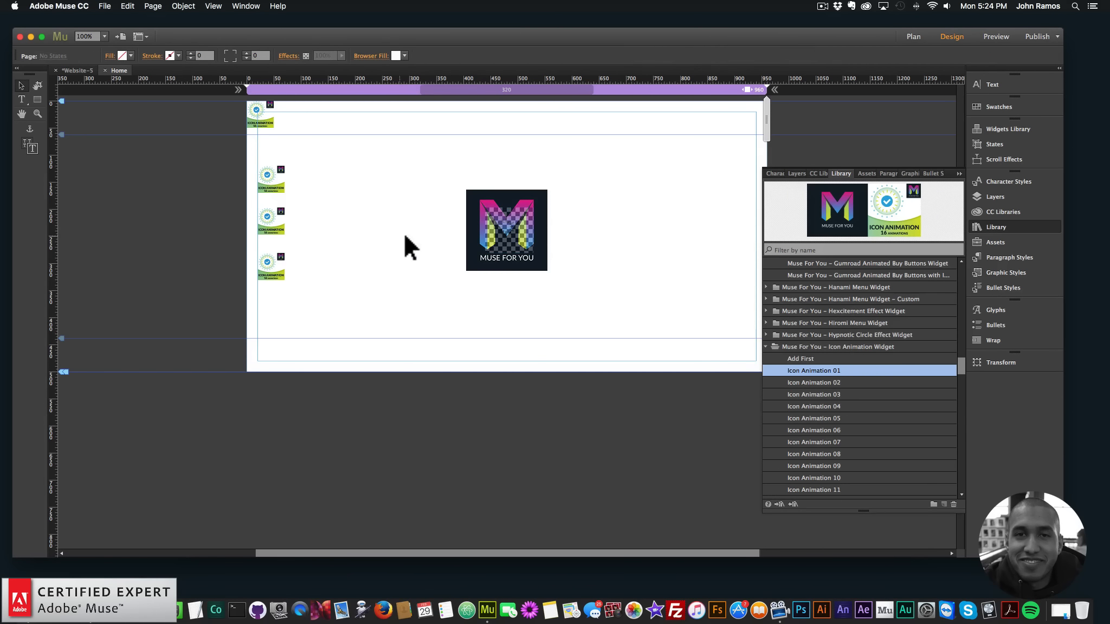
{"action": "left_click_drag", "start_coordinate": [507, 233], "coordinate": [504, 229]}
{"action": "left_click", "coordinate": [353, 184]}
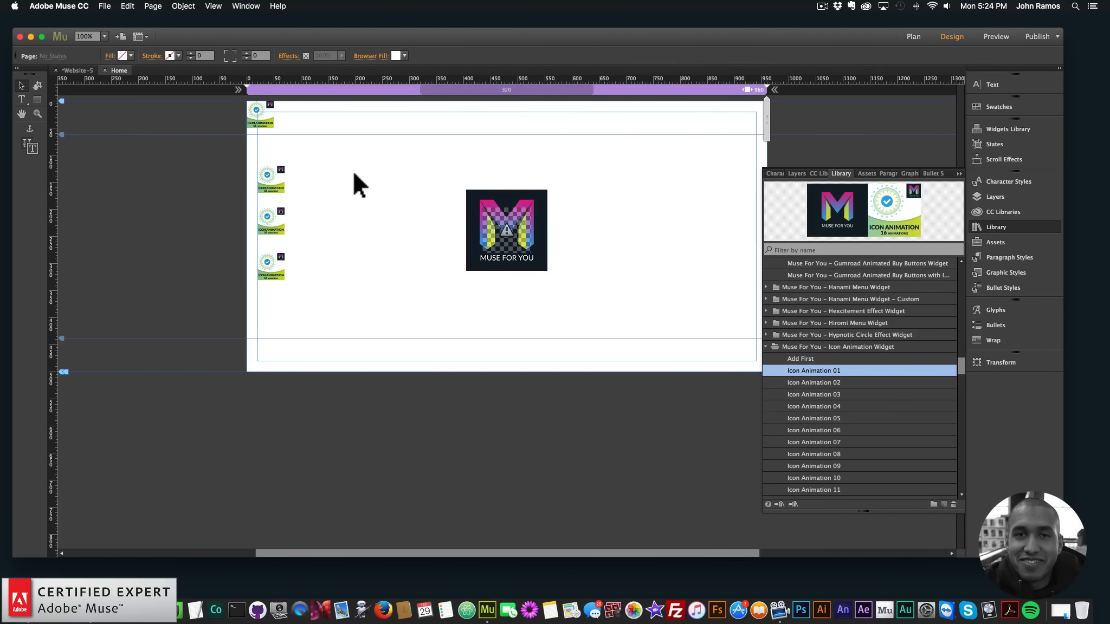
Preview the page in the browser to test the replaced icon animation over the logo, and return to Muse
{"action": "left_click", "coordinate": [111, 6]}
{"action": "left_click", "coordinate": [137, 175]}
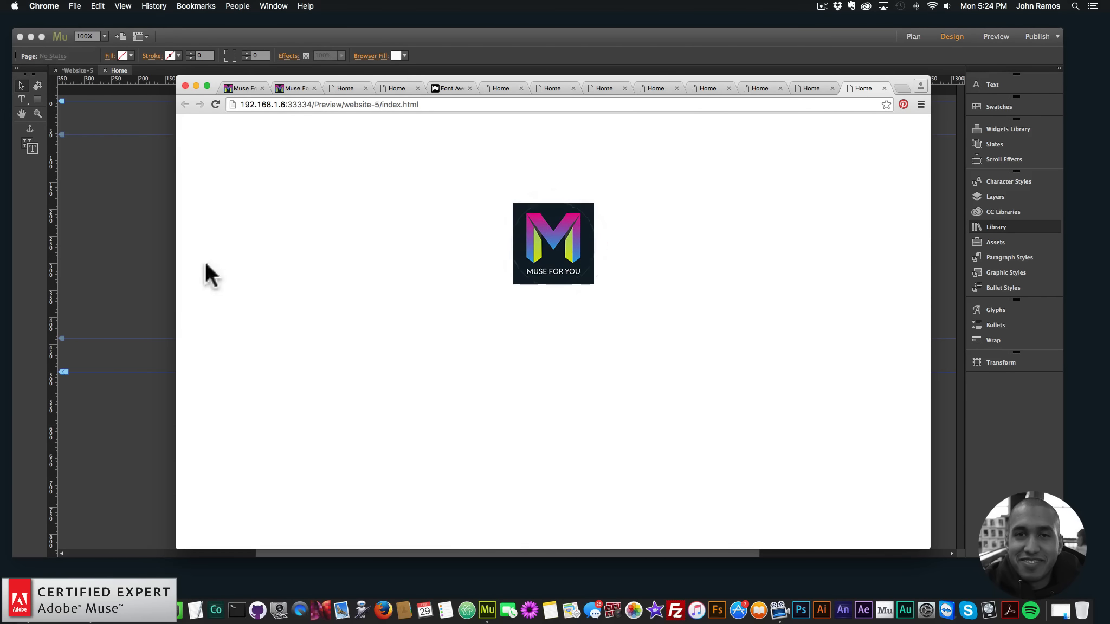
{"action": "left_click", "coordinate": [135, 223]}
Add the Anchor Point Scrolling Widget from the library and line it up beneath the column of animation widgets
{"action": "left_click", "coordinate": [510, 230]}
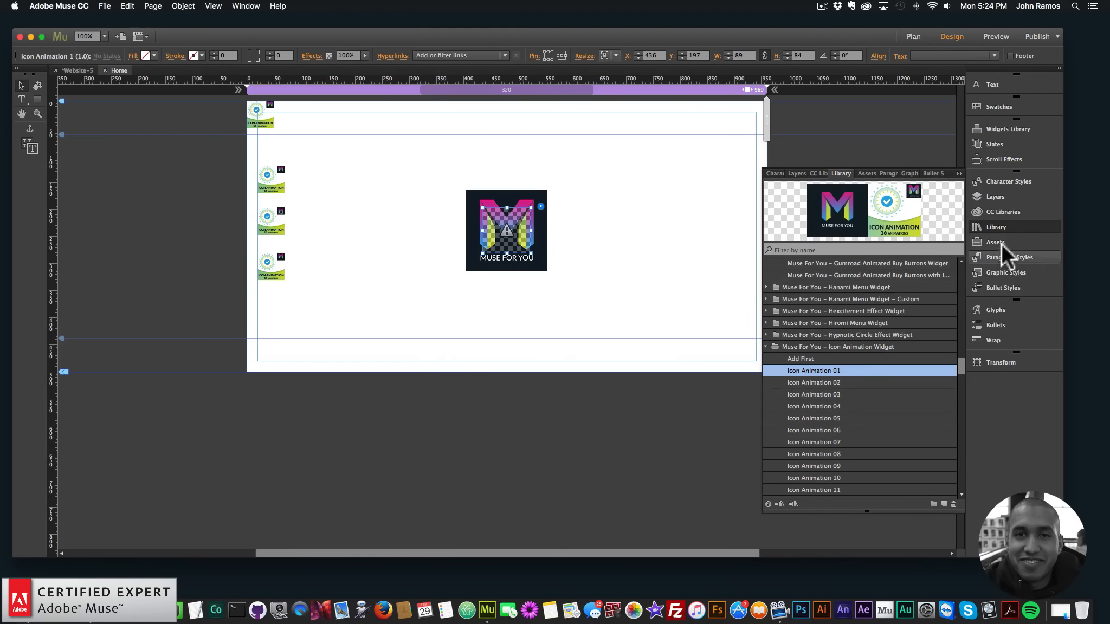
{"action": "left_click", "coordinate": [996, 228]}
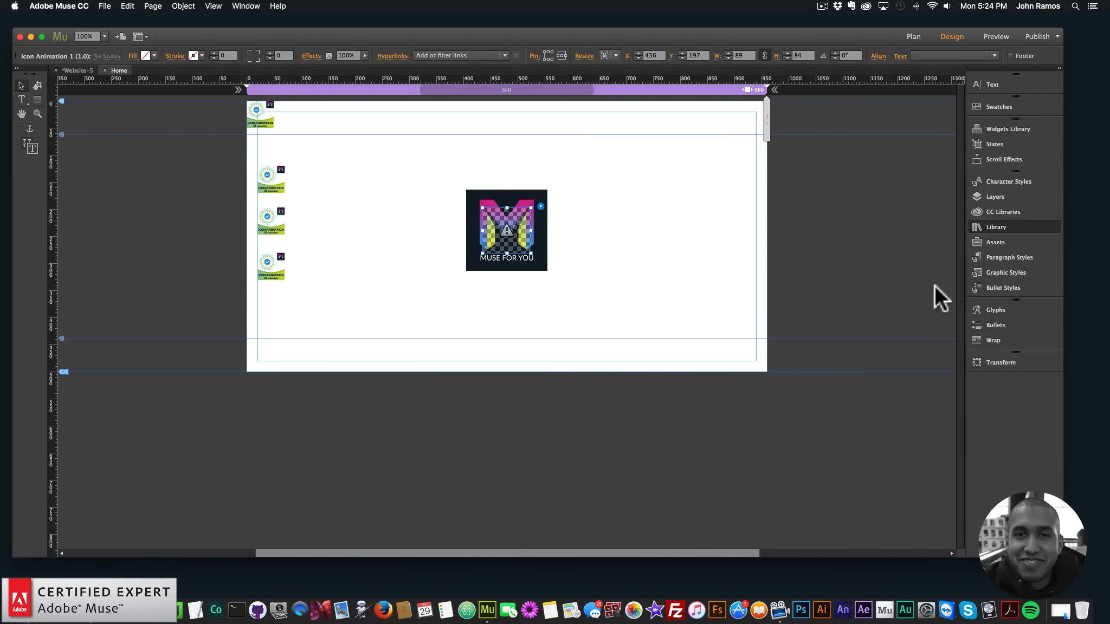
{"action": "left_click_drag", "start_coordinate": [958, 280], "coordinate": [959, 329]}
{"action": "left_click", "coordinate": [843, 310]}
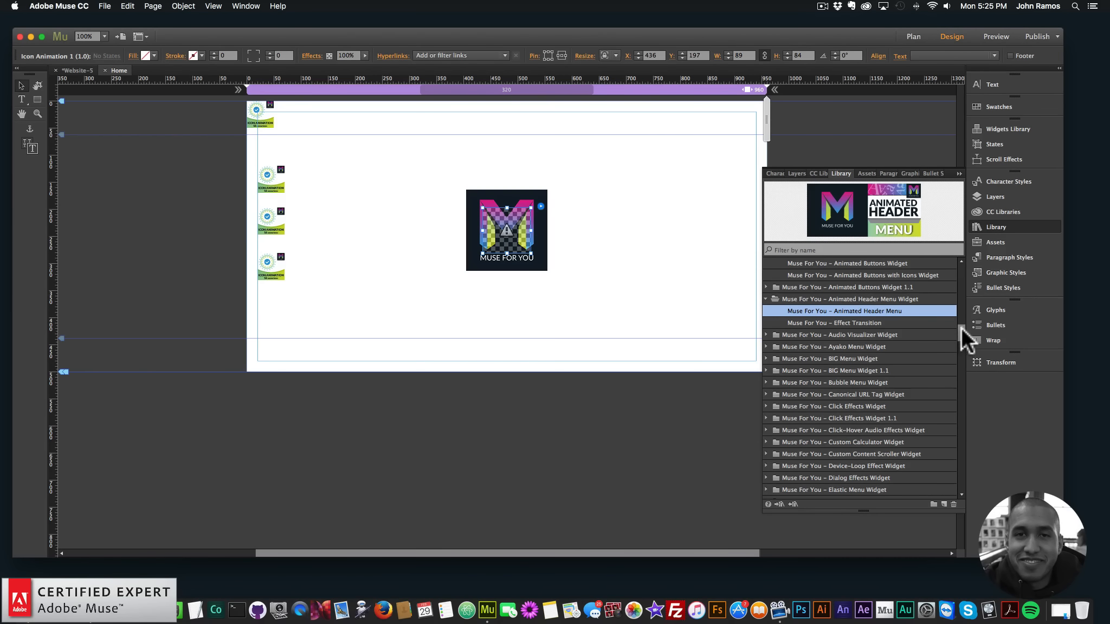
{"action": "scroll", "coordinate": [959, 323], "scroll_direction": "up", "scroll_amount": 3}
{"action": "scroll", "coordinate": [959, 322], "scroll_direction": "up", "scroll_amount": 5}
{"action": "mouse_move", "coordinate": [960, 314]}
{"action": "left_mouse_down"}
{"action": "mouse_move", "coordinate": [961, 332]}
{"action": "mouse_move", "coordinate": [963, 312]}
{"action": "left_mouse_up"}
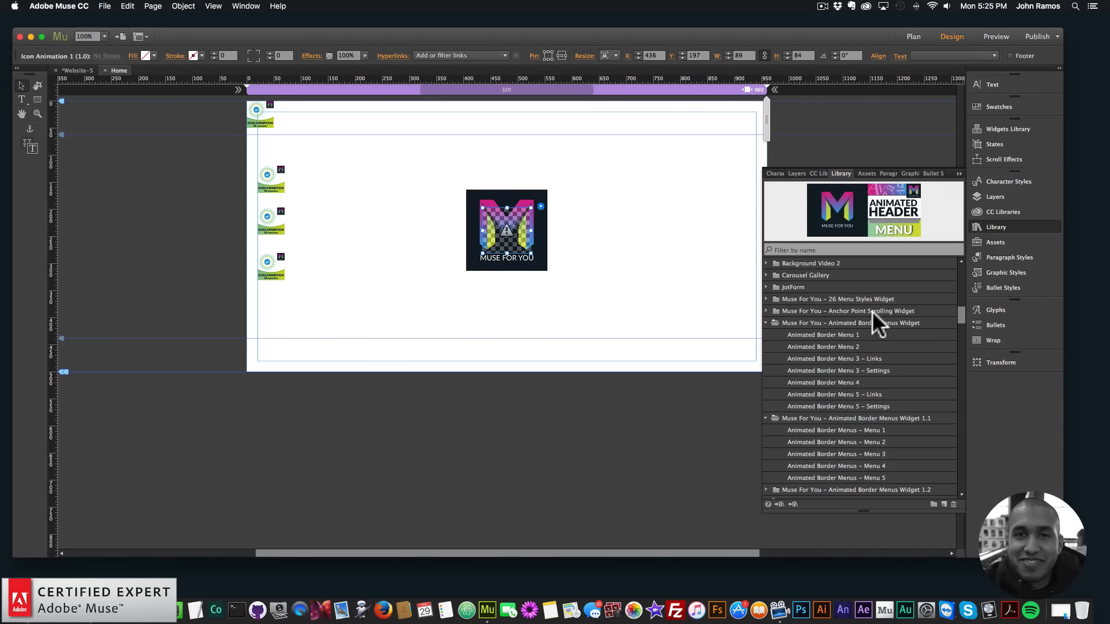
{"action": "left_click", "coordinate": [823, 311]}
{"action": "left_click", "coordinate": [765, 311]}
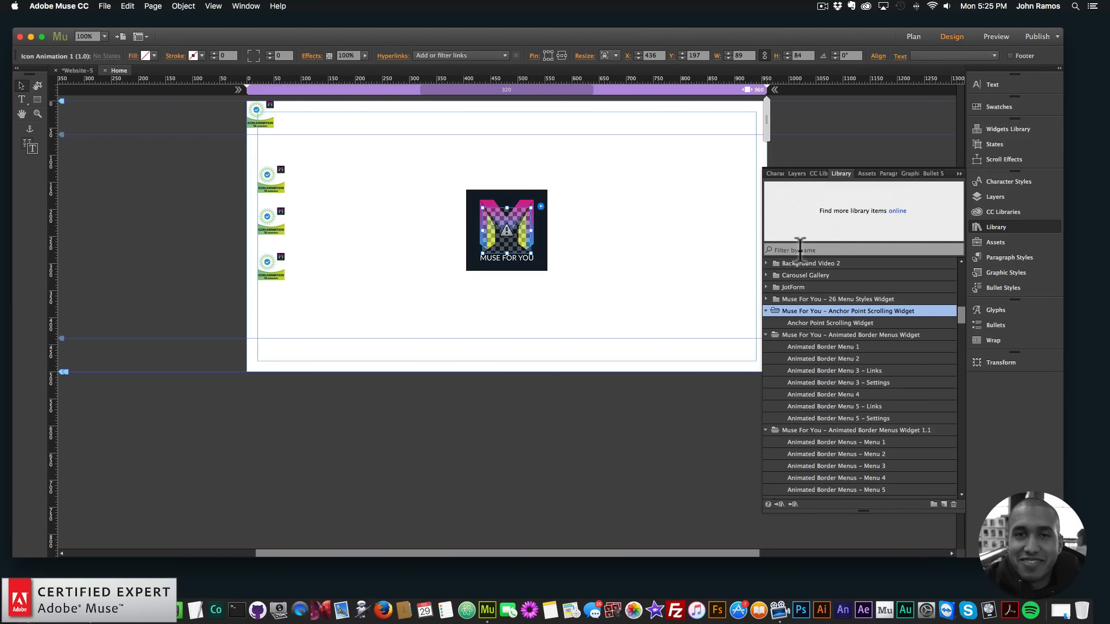
{"action": "left_click", "coordinate": [822, 323]}
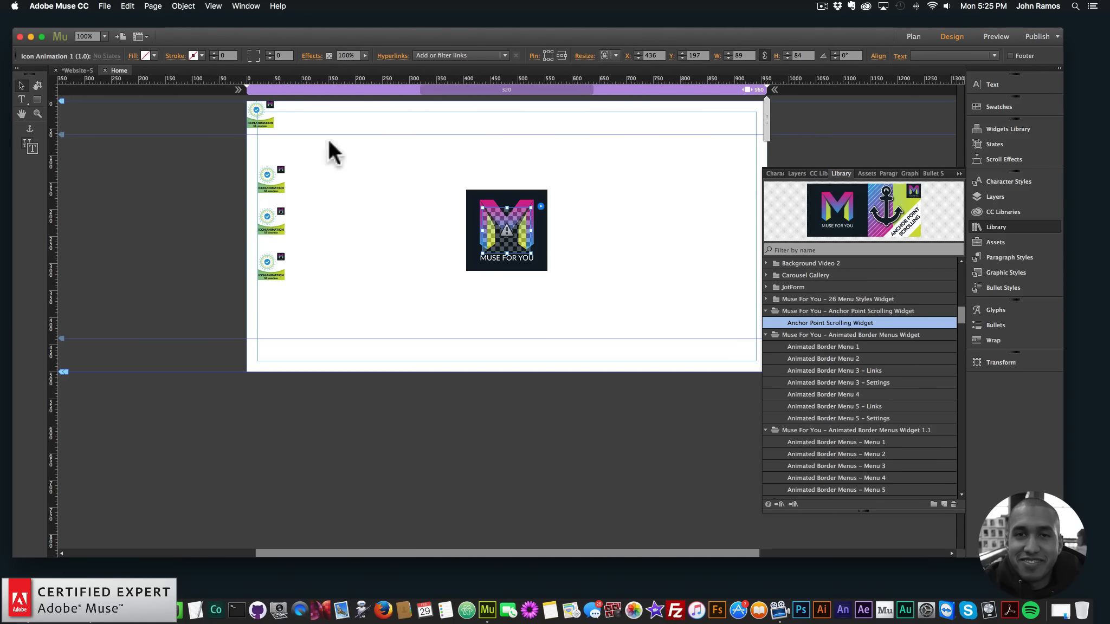
{"action": "left_click_drag", "start_coordinate": [327, 281], "coordinate": [315, 307]}
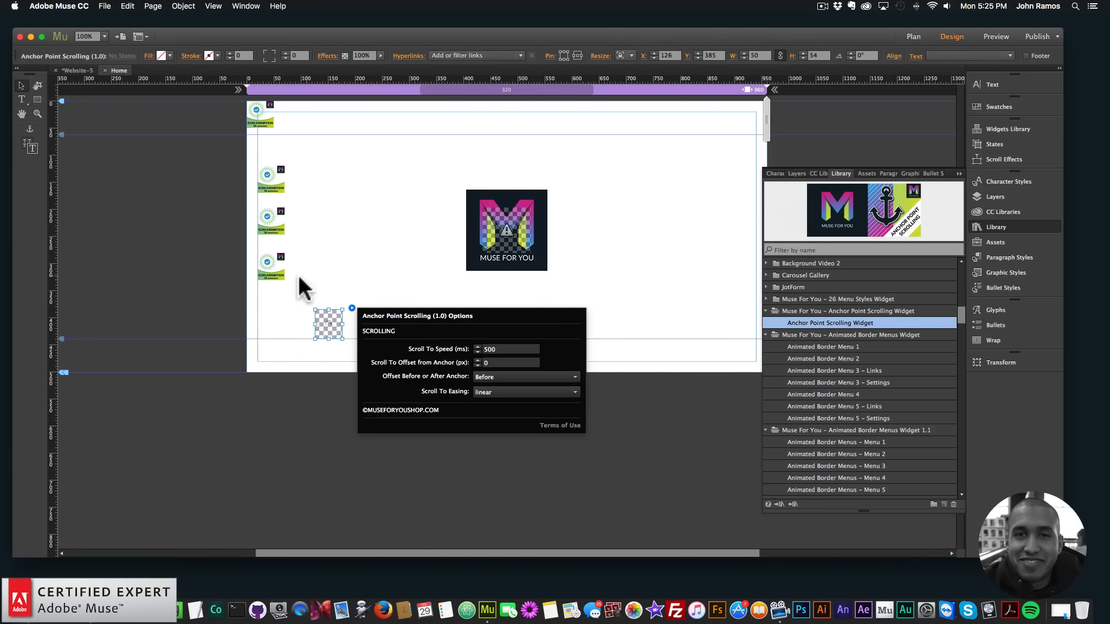
{"action": "left_click_drag", "start_coordinate": [328, 318], "coordinate": [274, 314]}
{"action": "left_click", "coordinate": [317, 325]}
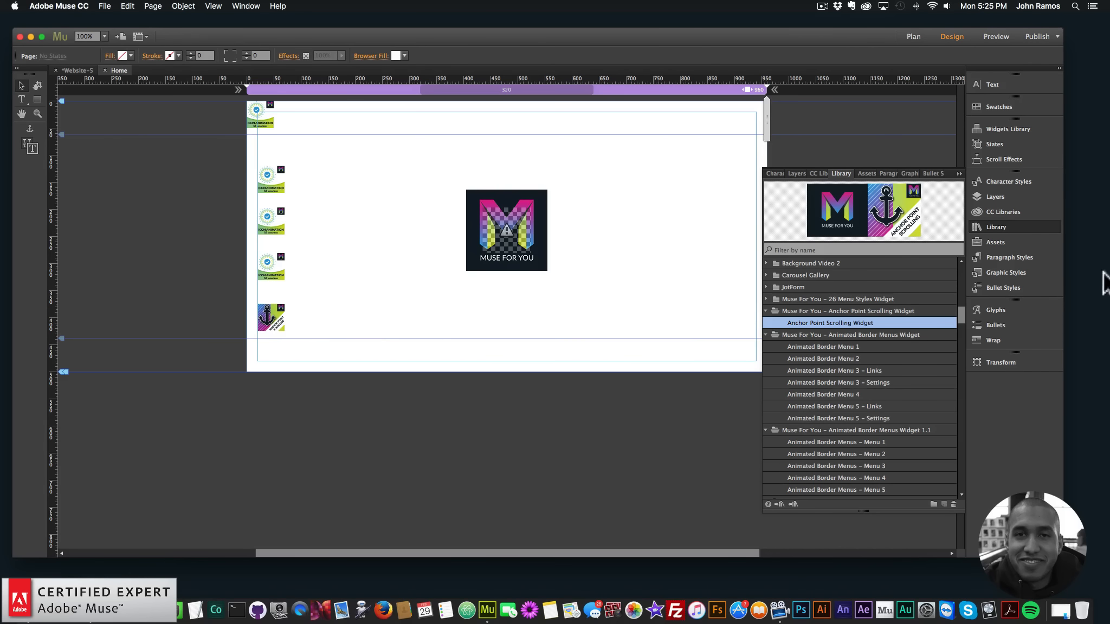
Draw a rectangle about 483 by 216 below the logo and fill it with the library color #0E1E28
{"action": "left_click", "coordinate": [998, 226]}
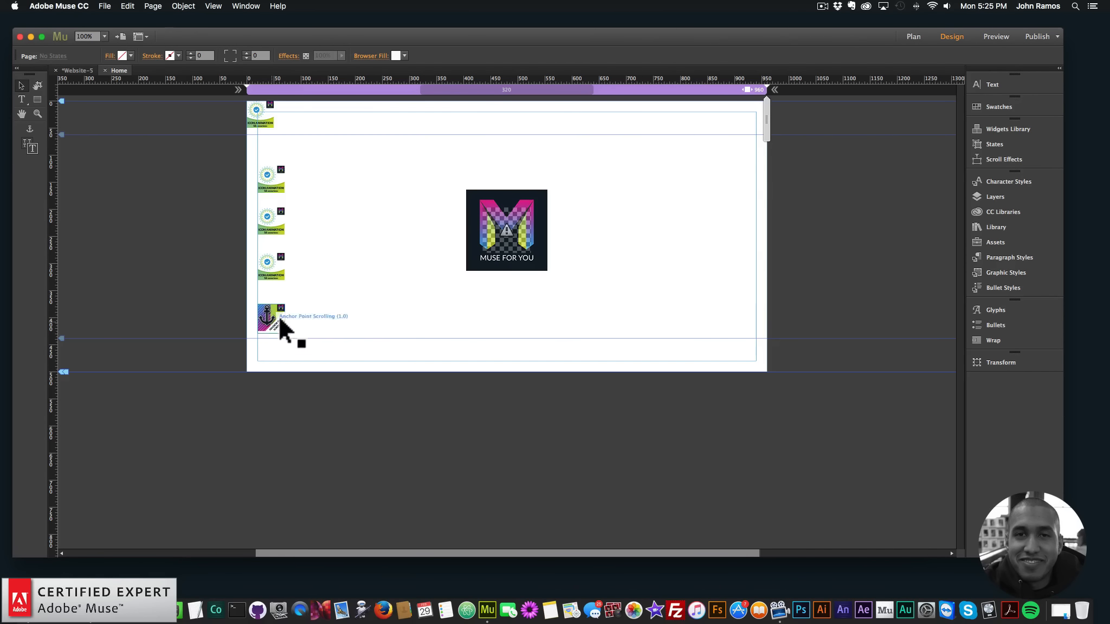
{"action": "mouse_move", "coordinate": [414, 315]}
{"action": "left_mouse_down"}
{"action": "mouse_move", "coordinate": [540, 421]}
{"action": "mouse_move", "coordinate": [676, 432]}
{"action": "left_mouse_up"}
{"action": "left_click", "coordinate": [22, 85]}
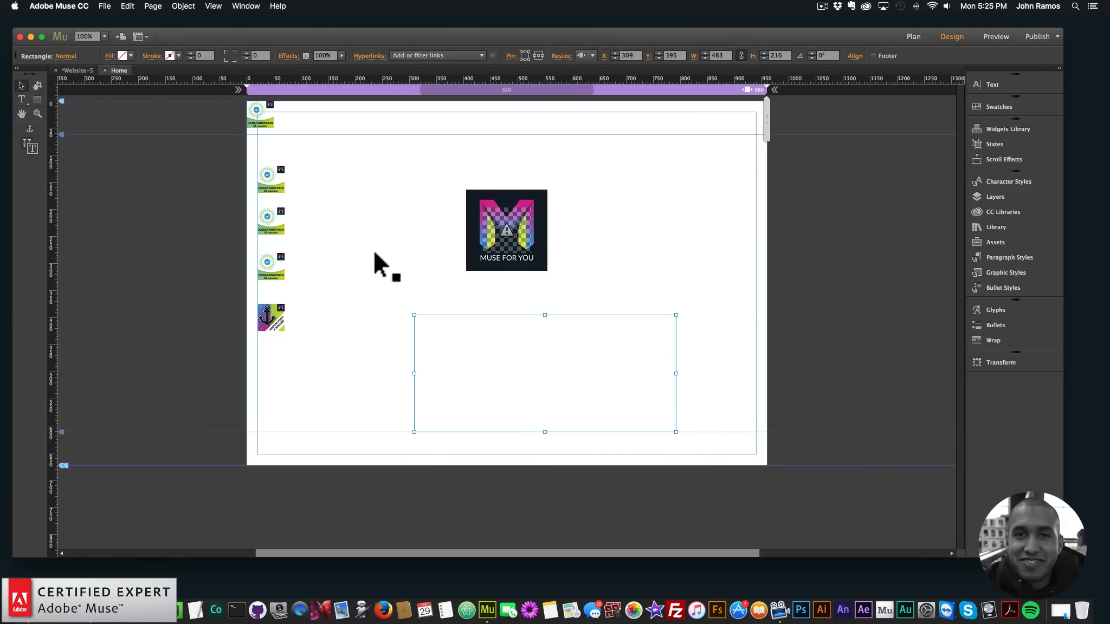
{"action": "left_click", "coordinate": [1002, 211]}
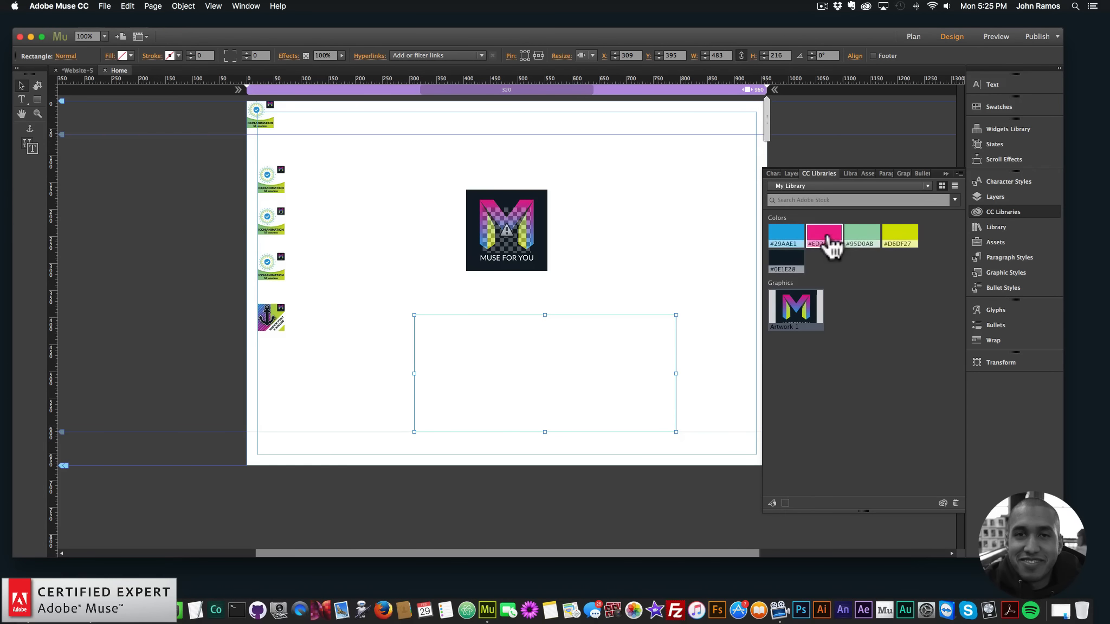
{"action": "left_click", "coordinate": [786, 261]}
Move the dark rectangle far down the page, horizontally centered at about X 239, Y 866
{"action": "left_click_drag", "start_coordinate": [531, 372], "coordinate": [546, 483]}
{"action": "scroll", "coordinate": [550, 461], "scroll_direction": "down", "scroll_amount": 3}
{"action": "left_click_drag", "start_coordinate": [555, 438], "coordinate": [537, 482]}
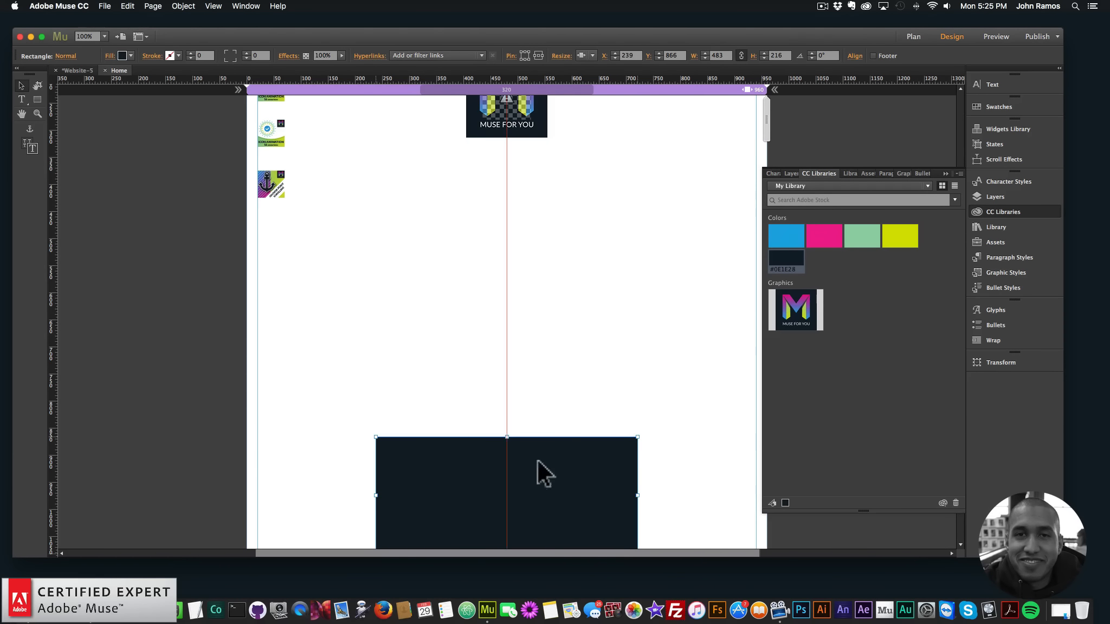
{"action": "left_click", "coordinate": [499, 359]}
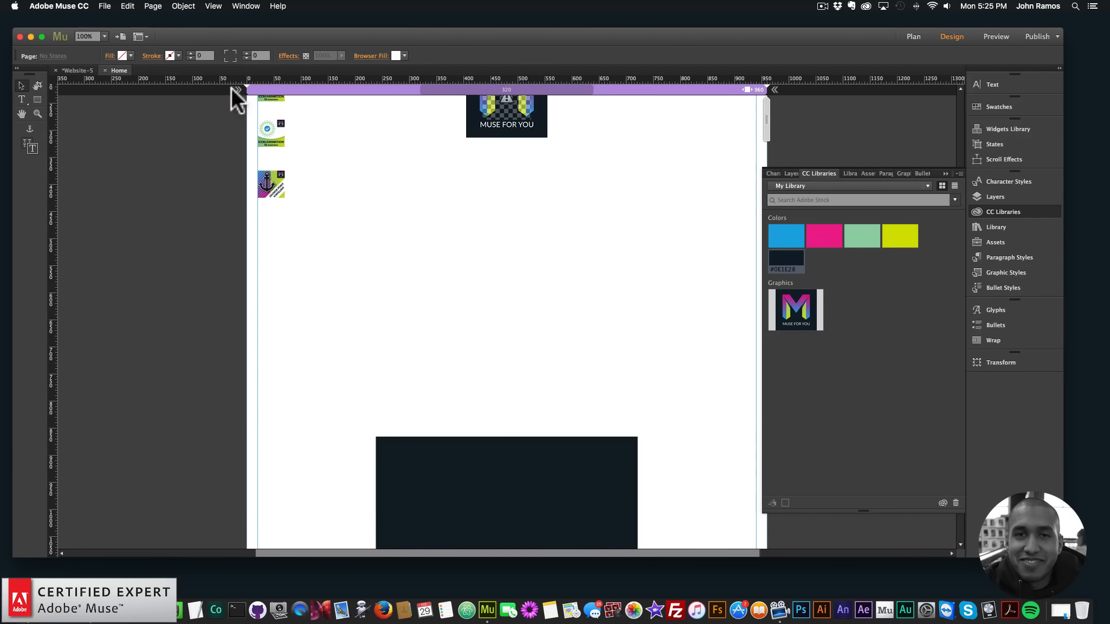
Place an anchor named anchor1 just above the dark rectangle, centered at about X 469, Y 815
{"action": "left_click_drag", "start_coordinate": [22, 120], "coordinate": [495, 396]}
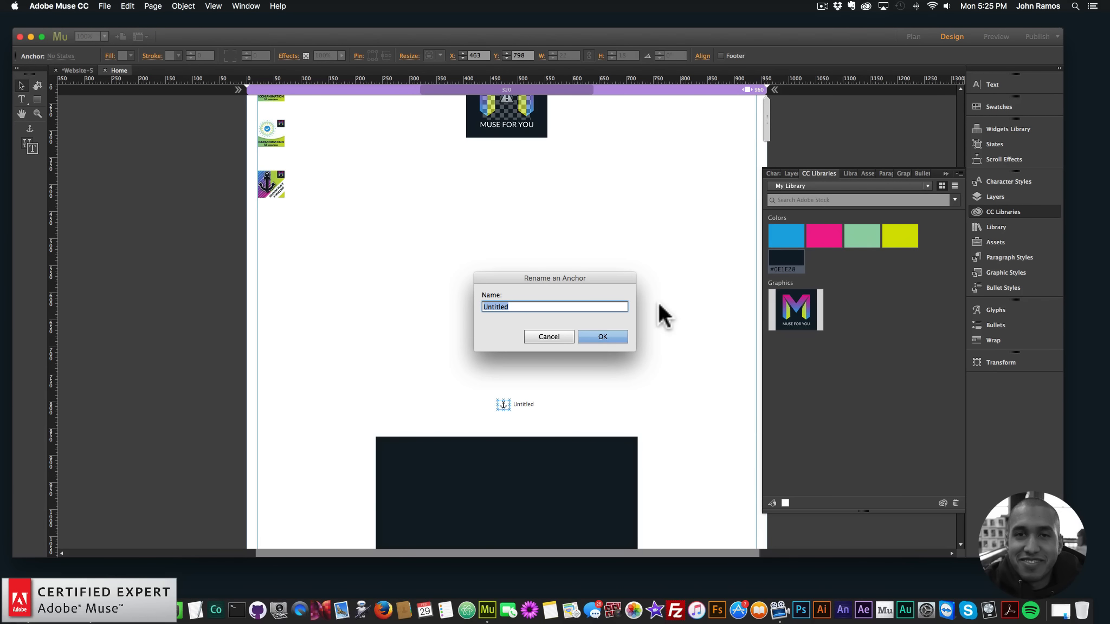
{"action": "type", "text": "anchor1"}
{"action": "key", "text": "Return"}
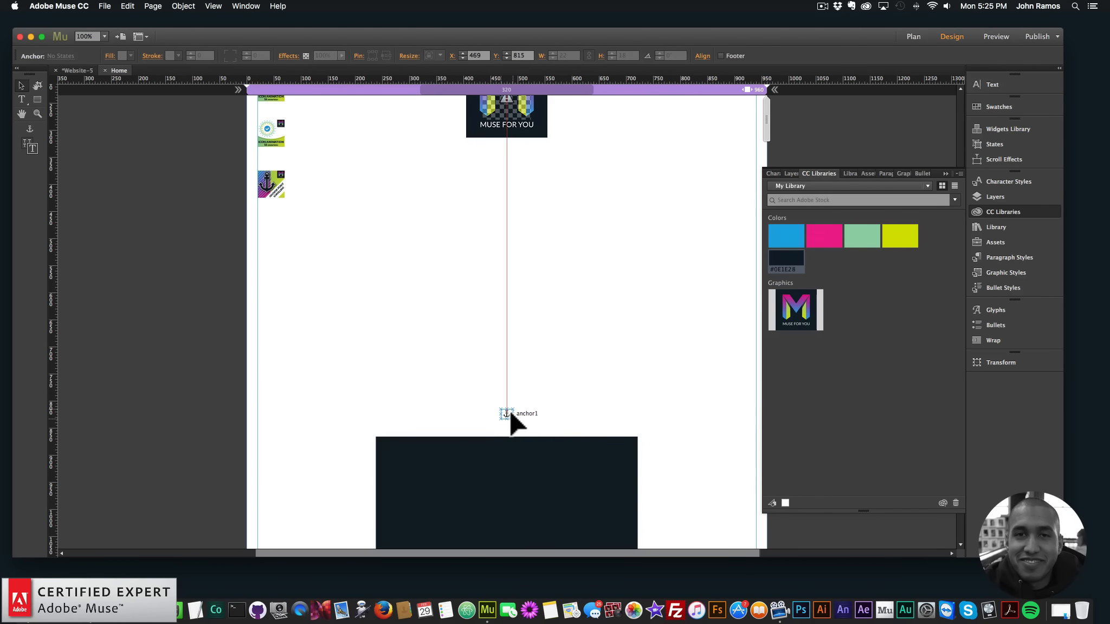
Link the Icon Animation 1 widget overlaid on the logo to anchor1
{"action": "left_click", "coordinate": [554, 183]}
{"action": "left_click", "coordinate": [544, 105]}
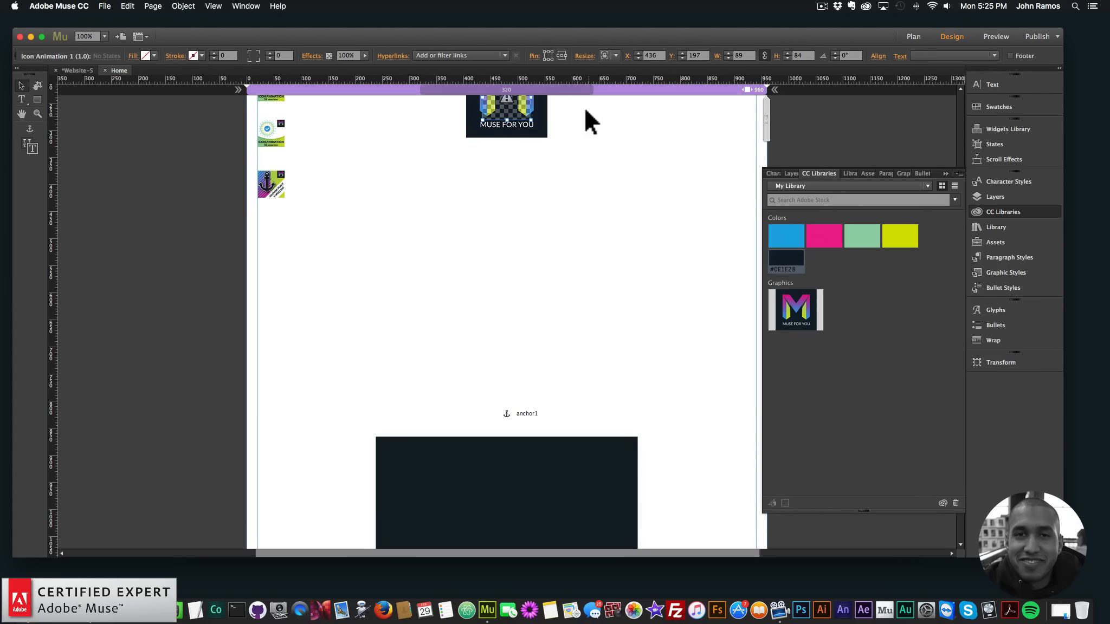
{"action": "scroll", "coordinate": [528, 185], "scroll_direction": "up", "scroll_amount": 3}
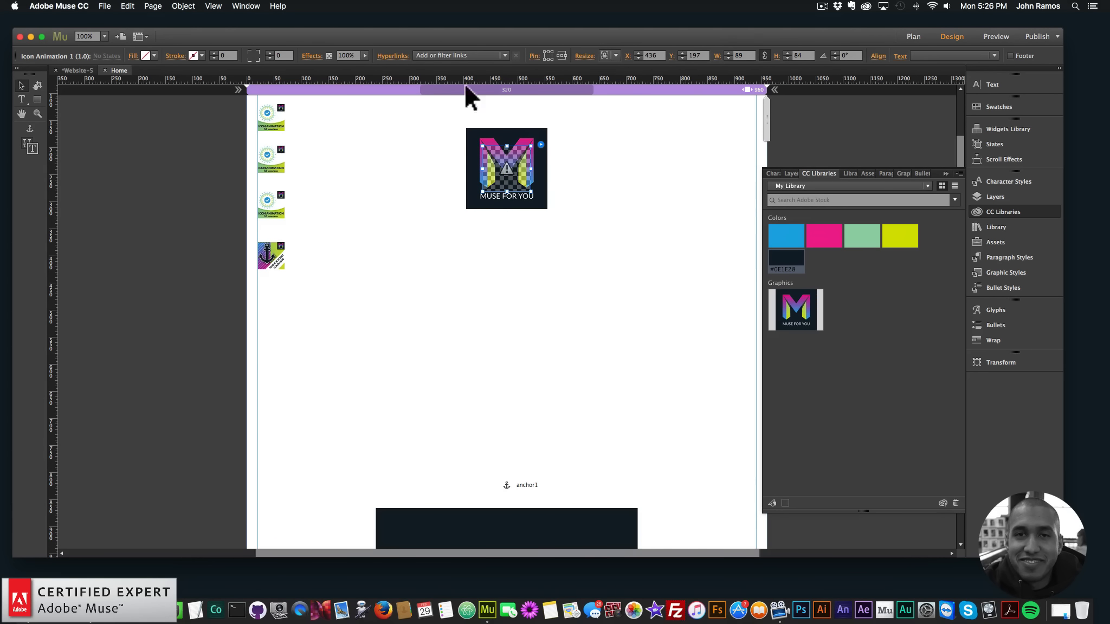
{"action": "left_click", "coordinate": [486, 53]}
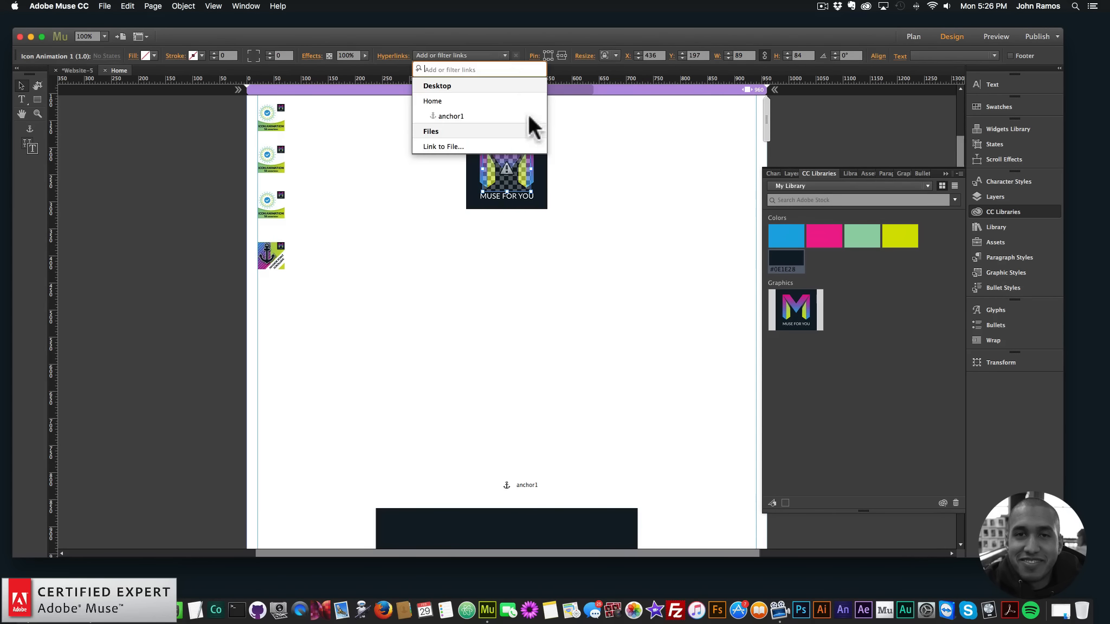
{"action": "left_click", "coordinate": [455, 115]}
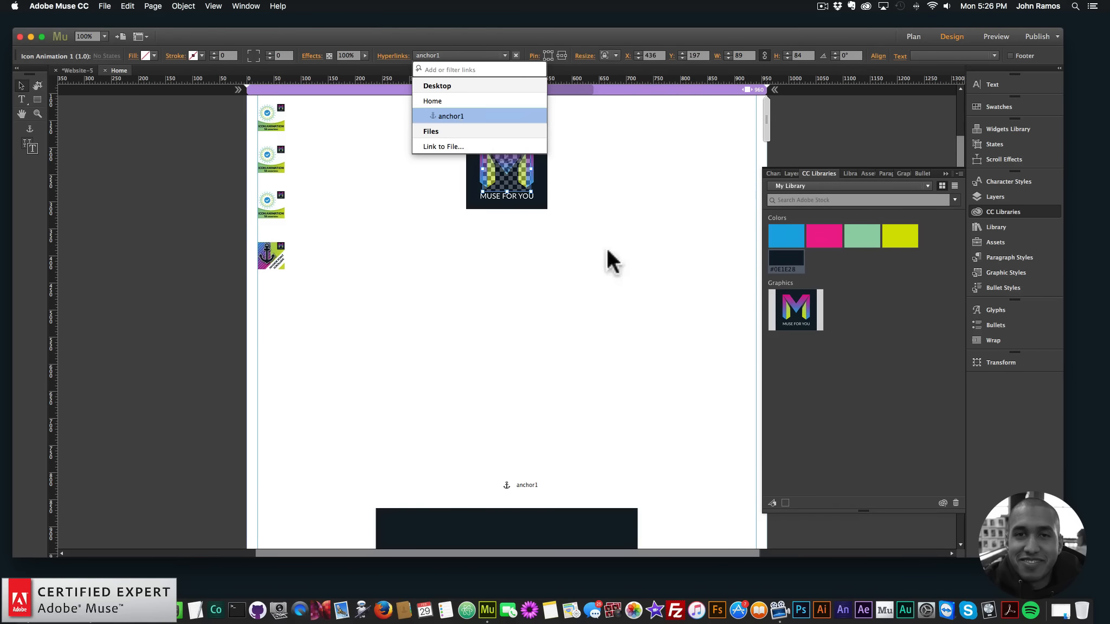
{"action": "left_click", "coordinate": [486, 265]}
Preview the page in the browser and test the logo animation's link to anchor1
{"action": "key", "text": "shift+super+e"}
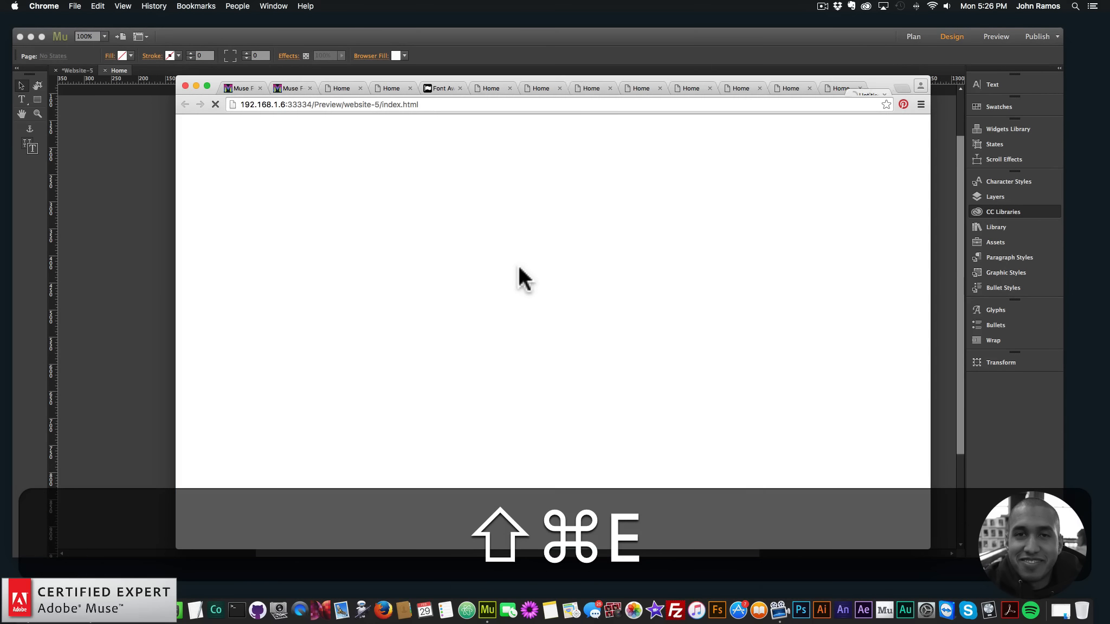
{"action": "left_click", "coordinate": [756, 33]}
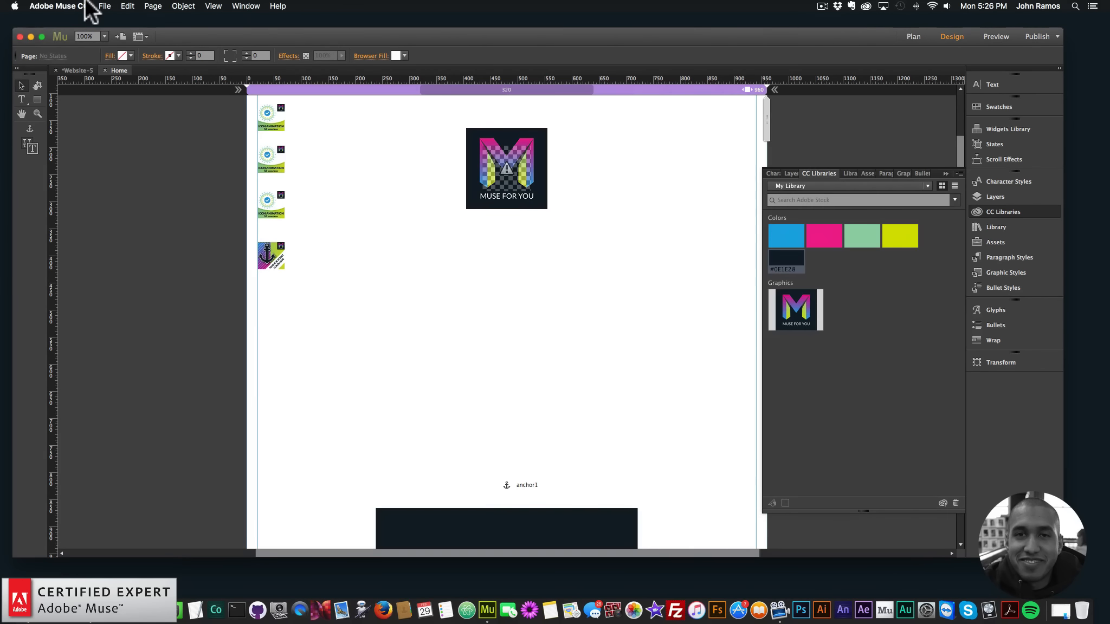
{"action": "left_click", "coordinate": [103, 7]}
{"action": "left_click", "coordinate": [146, 178]}
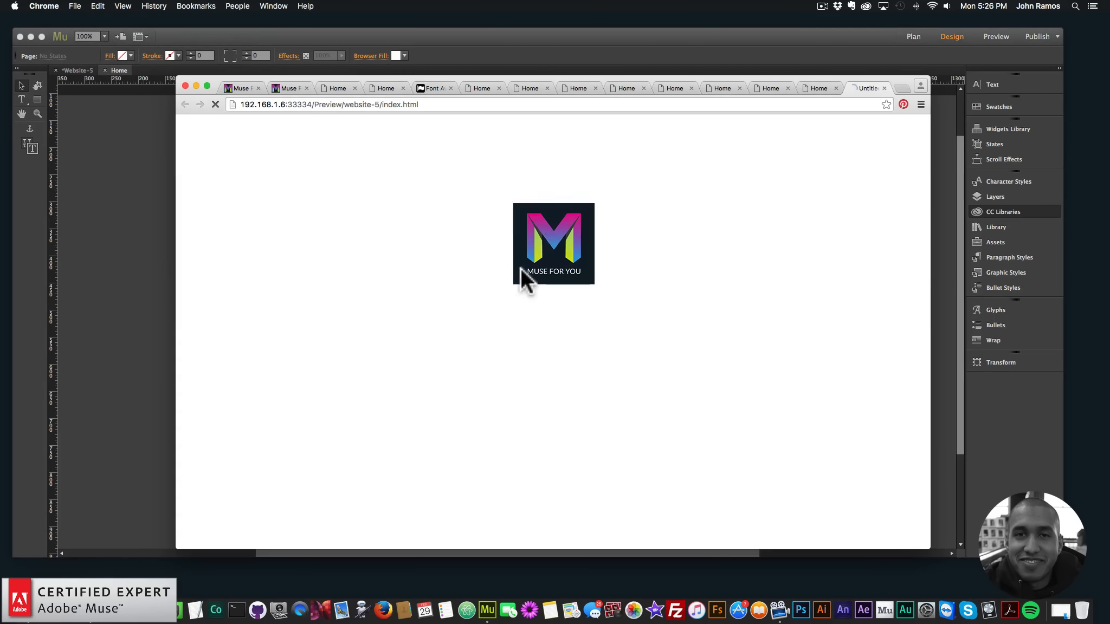
{"action": "left_click", "coordinate": [552, 233]}
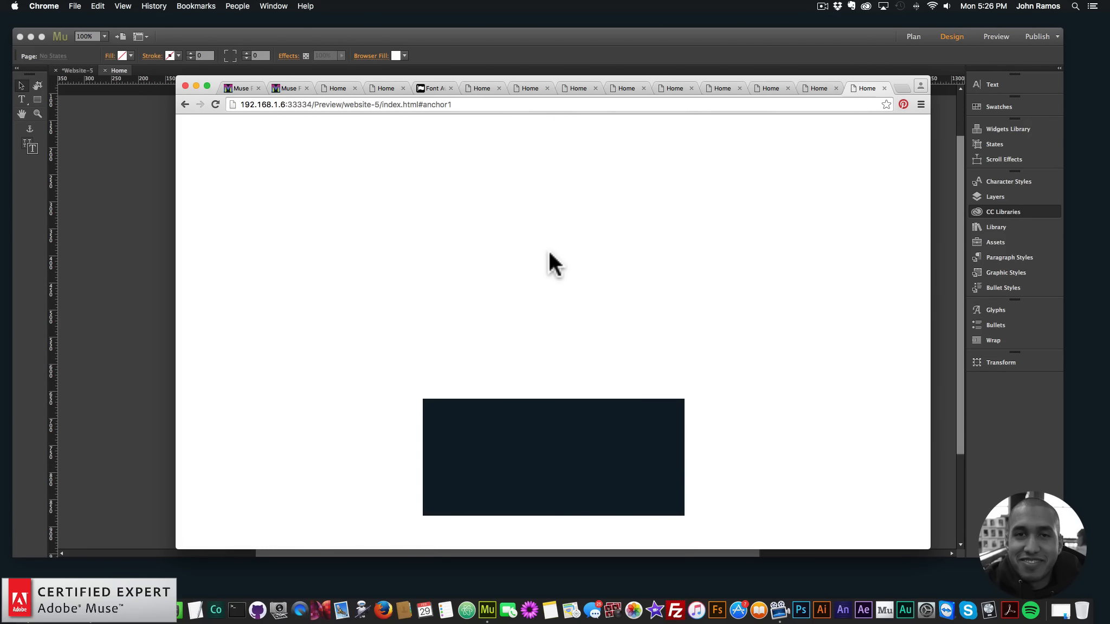
{"action": "left_click", "coordinate": [549, 251]}
{"action": "left_click", "coordinate": [142, 272]}
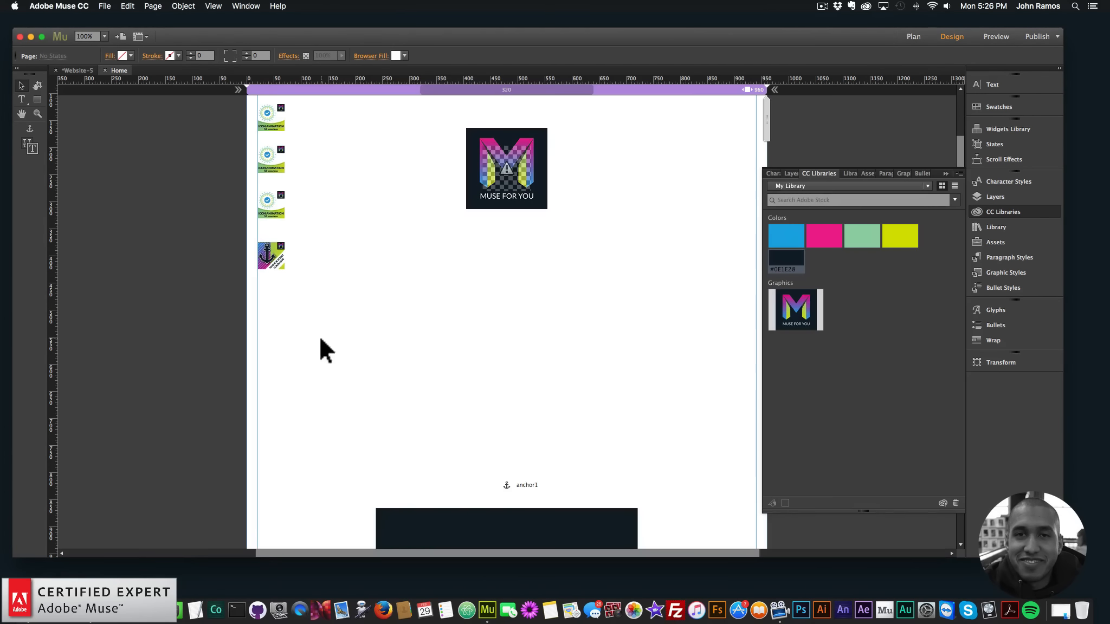
Set the Anchor Point Scrolling widget's scroll speed to 1000 ms
{"action": "left_click", "coordinate": [275, 257]}
{"action": "left_click", "coordinate": [294, 240]}
{"action": "type", "text": "1000"}
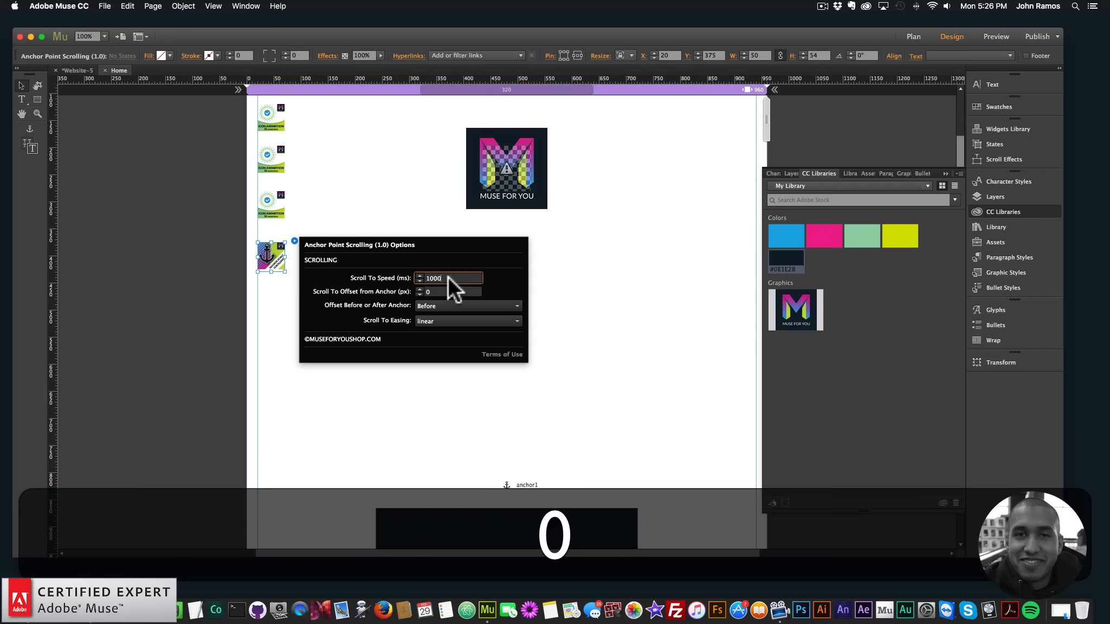
{"action": "key", "text": "Return"}
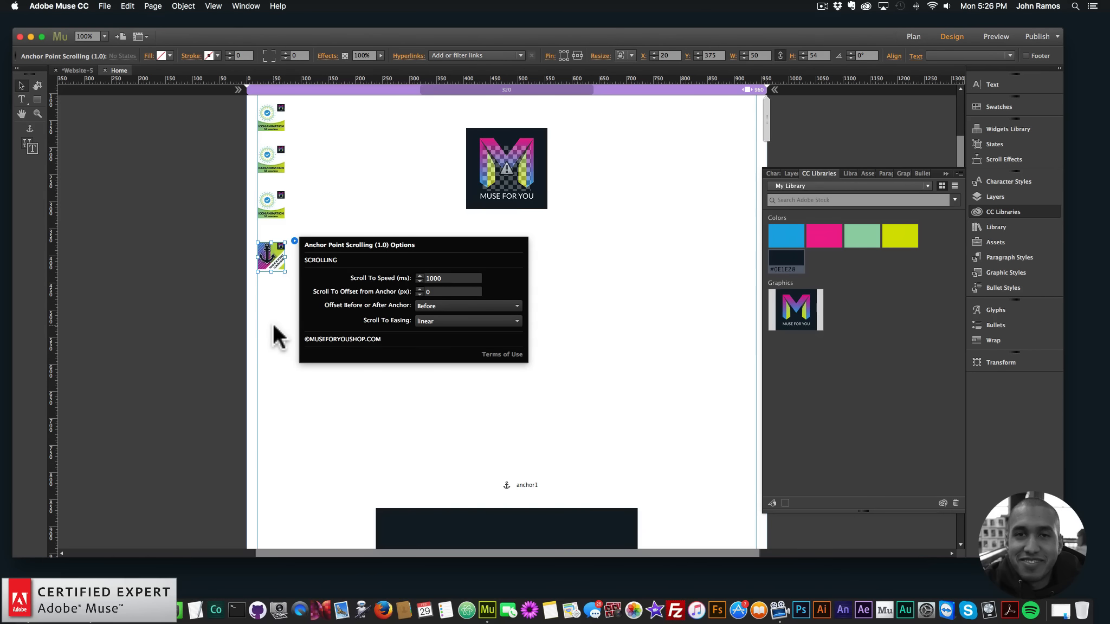
{"action": "left_click", "coordinate": [217, 305]}
Preview the page in the browser again and check the new scroll speed from the logo link
{"action": "left_click", "coordinate": [103, 6]}
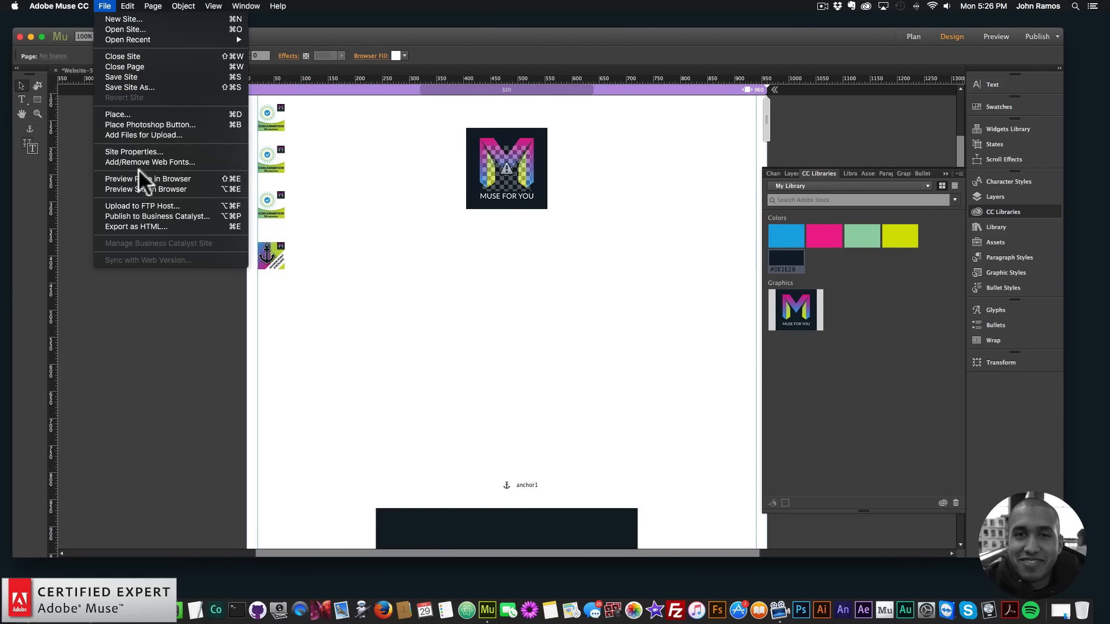
{"action": "left_click", "coordinate": [142, 178]}
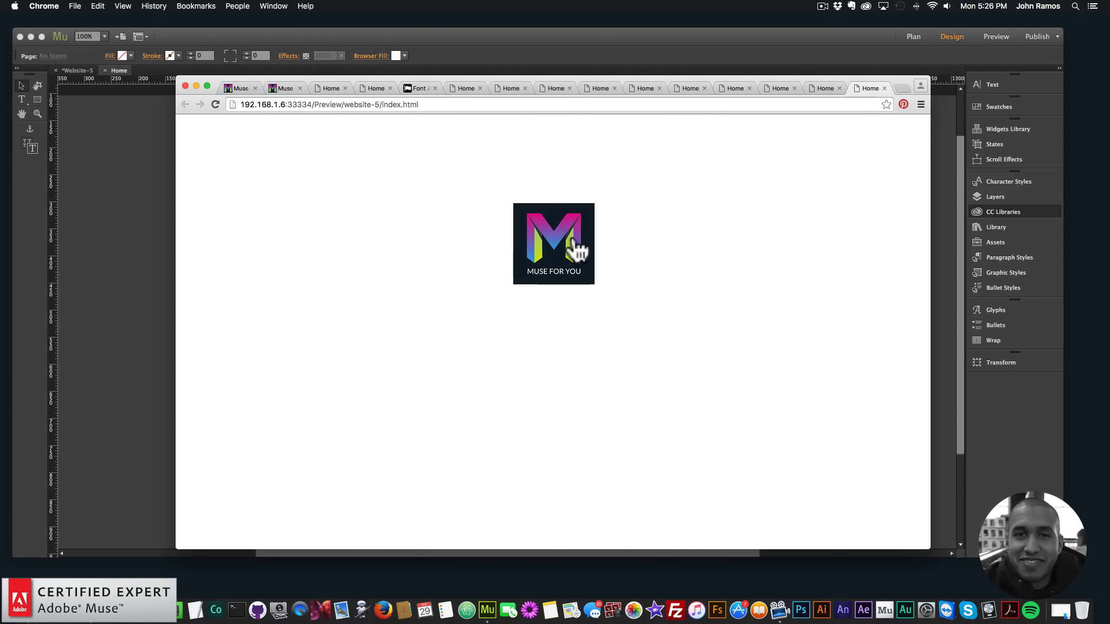
{"action": "left_click", "coordinate": [567, 244]}
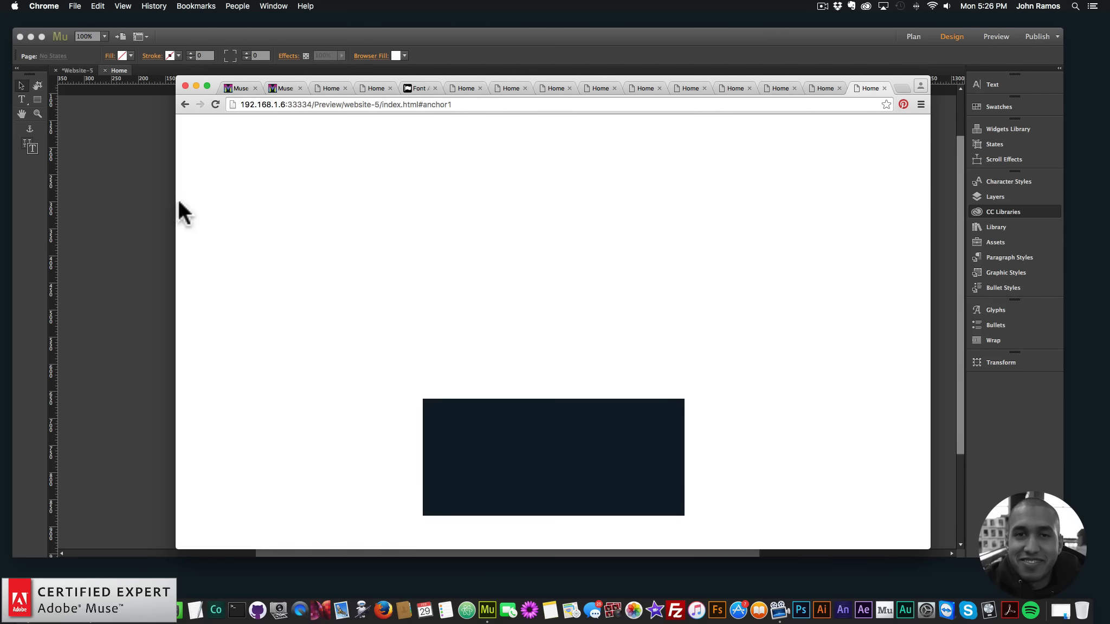
{"action": "left_click", "coordinate": [157, 204]}
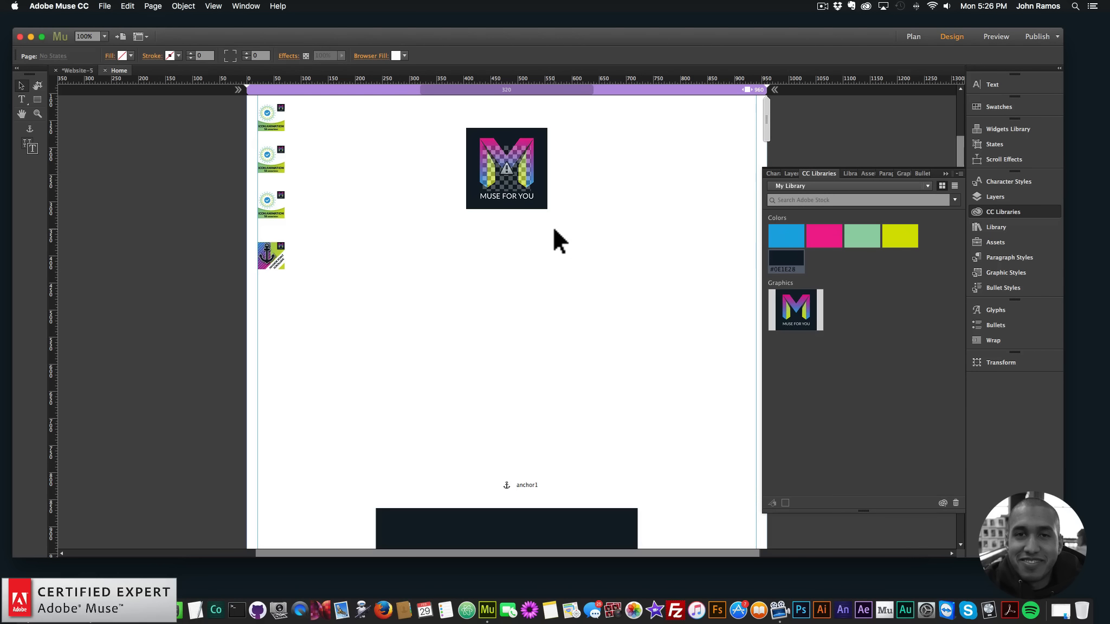
Move the logo to the page's upper right and pin the Icon Animation 1 widget, placed at X 242, Y 62, to the browser's top center
{"action": "left_click_drag", "start_coordinate": [547, 136], "coordinate": [723, 143]}
{"action": "left_click_drag", "start_coordinate": [501, 226], "coordinate": [398, 159]}
{"action": "left_click", "coordinate": [547, 52]}
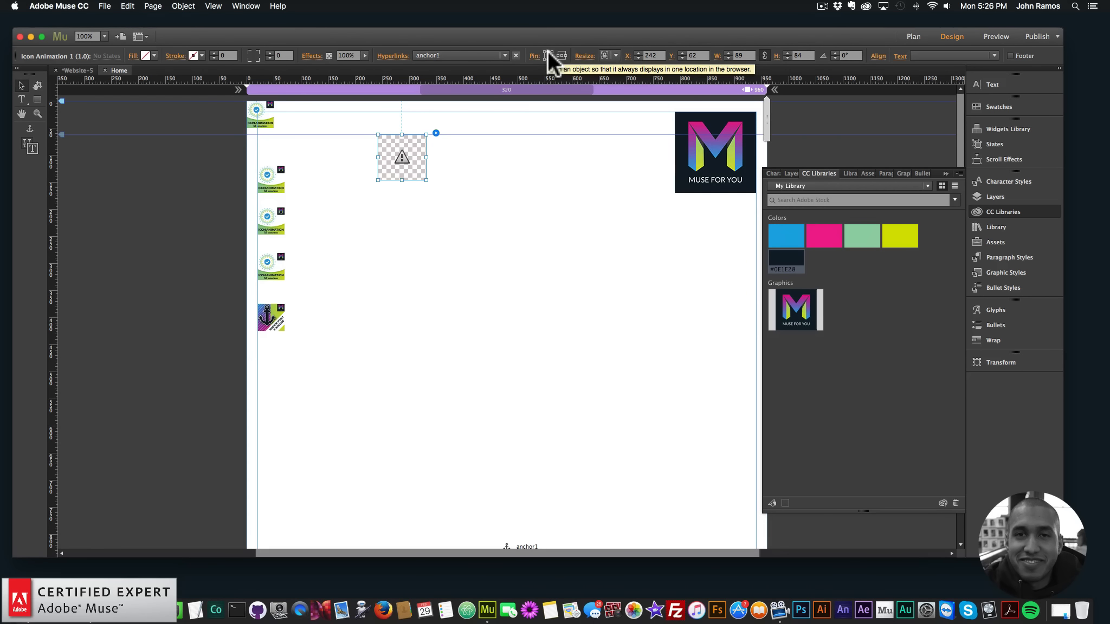
{"action": "left_click", "coordinate": [542, 225]}
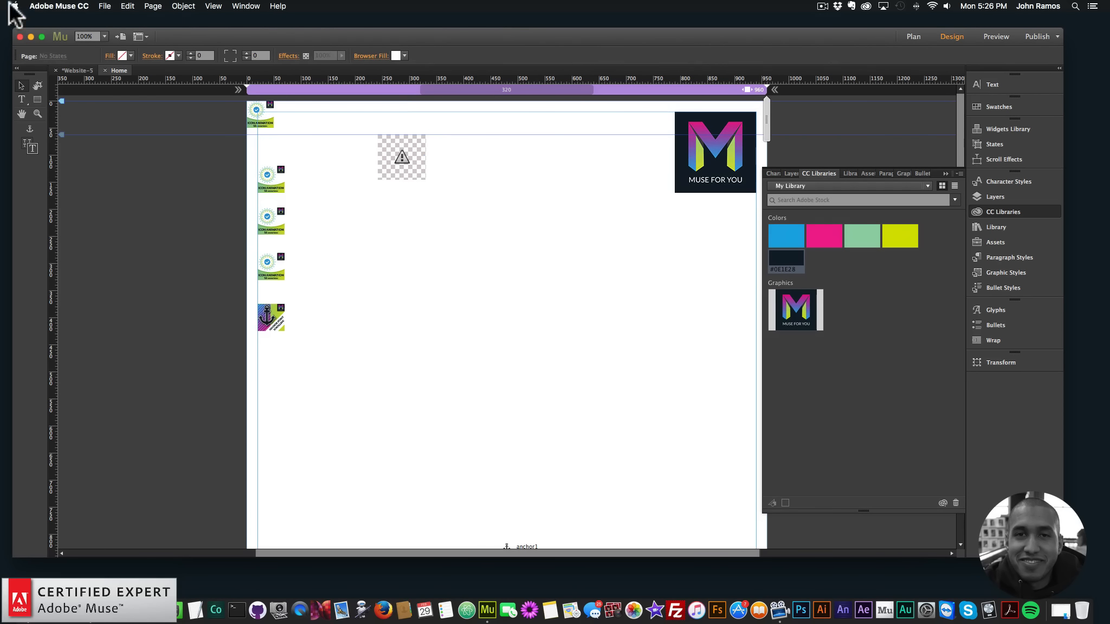
Preview the page in the browser and test whether the pinned animation stays in place while scrolling to the anchor
{"action": "left_click", "coordinate": [107, 6]}
{"action": "left_click", "coordinate": [144, 175]}
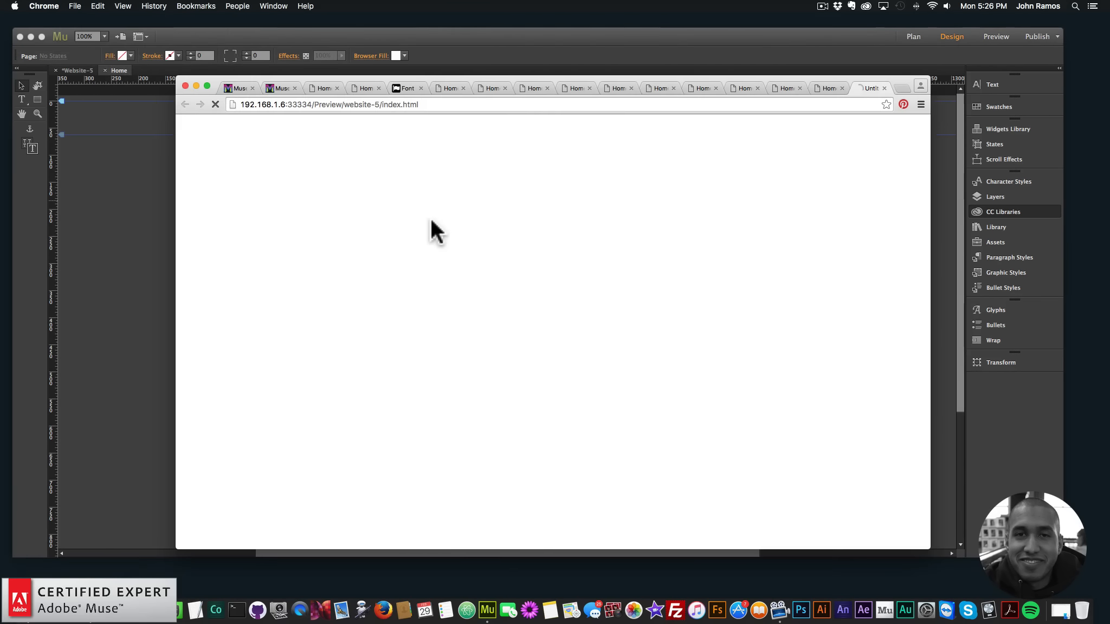
{"action": "left_click", "coordinate": [411, 165]}
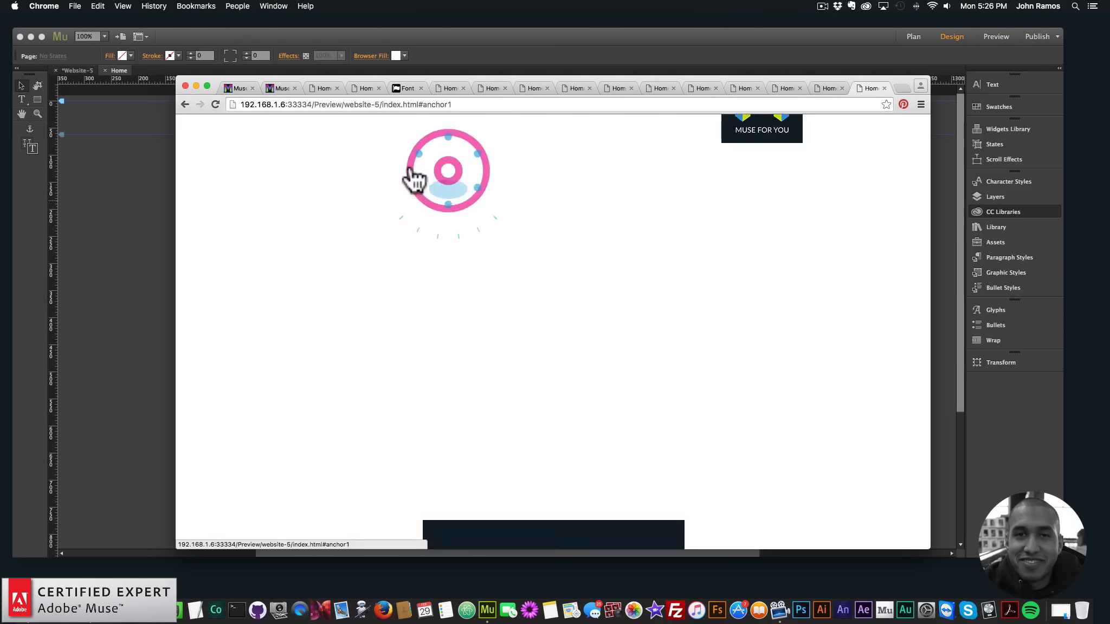
{"action": "key", "text": "super+Tab"}
Delete the pinned Icon Animation 1 widget from the page
{"action": "left_click", "coordinate": [412, 157]}
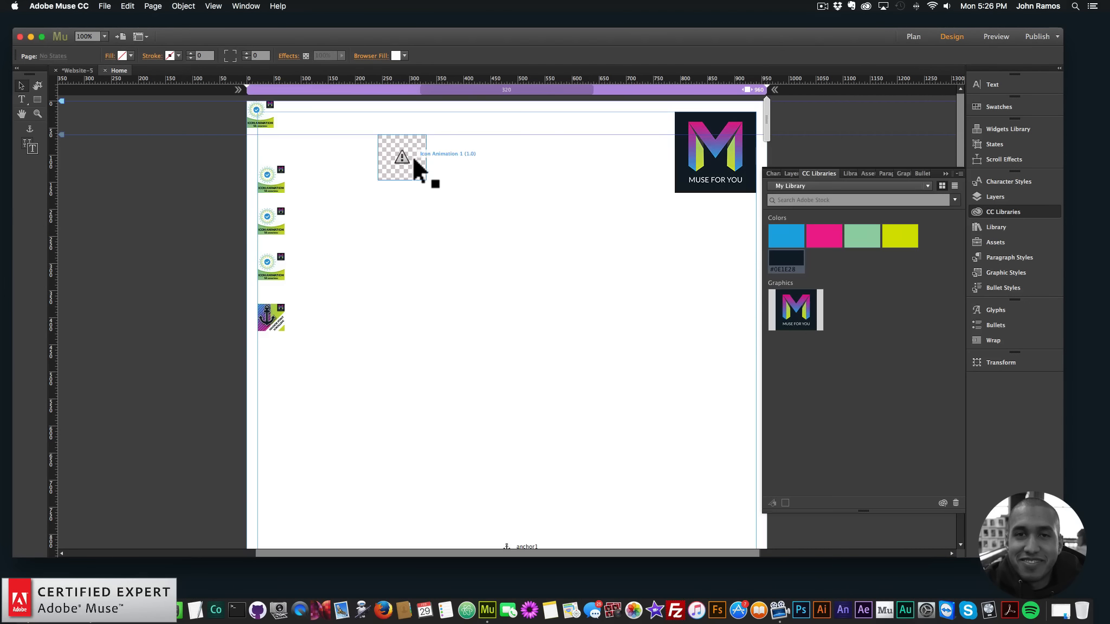
{"action": "left_click", "coordinate": [436, 133]}
{"action": "left_click", "coordinate": [542, 218]}
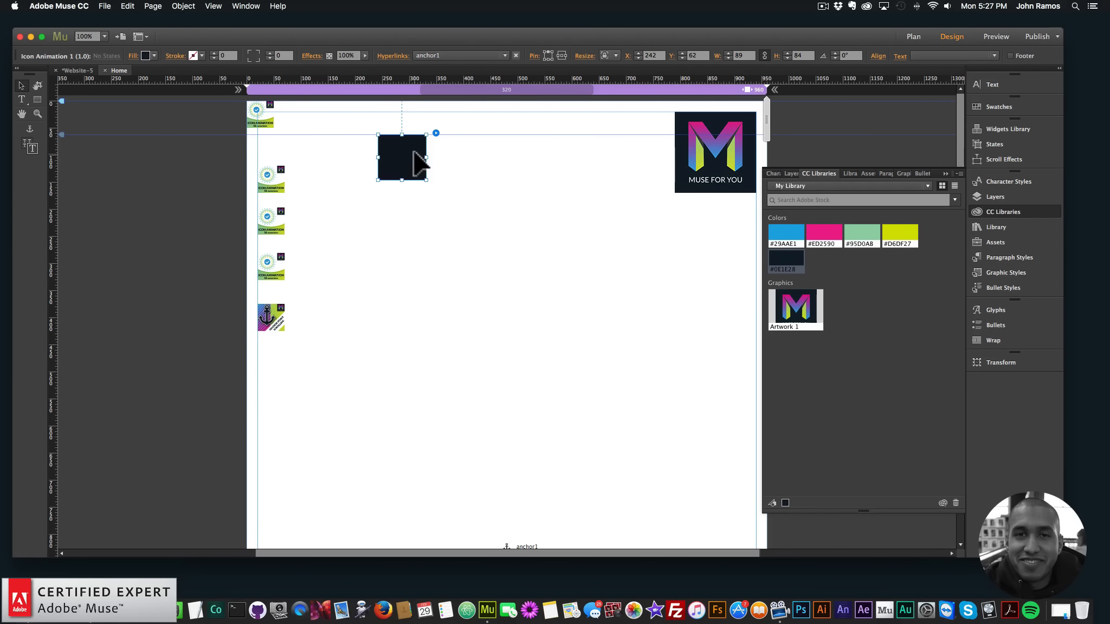
{"action": "key", "text": "BackSpace"}
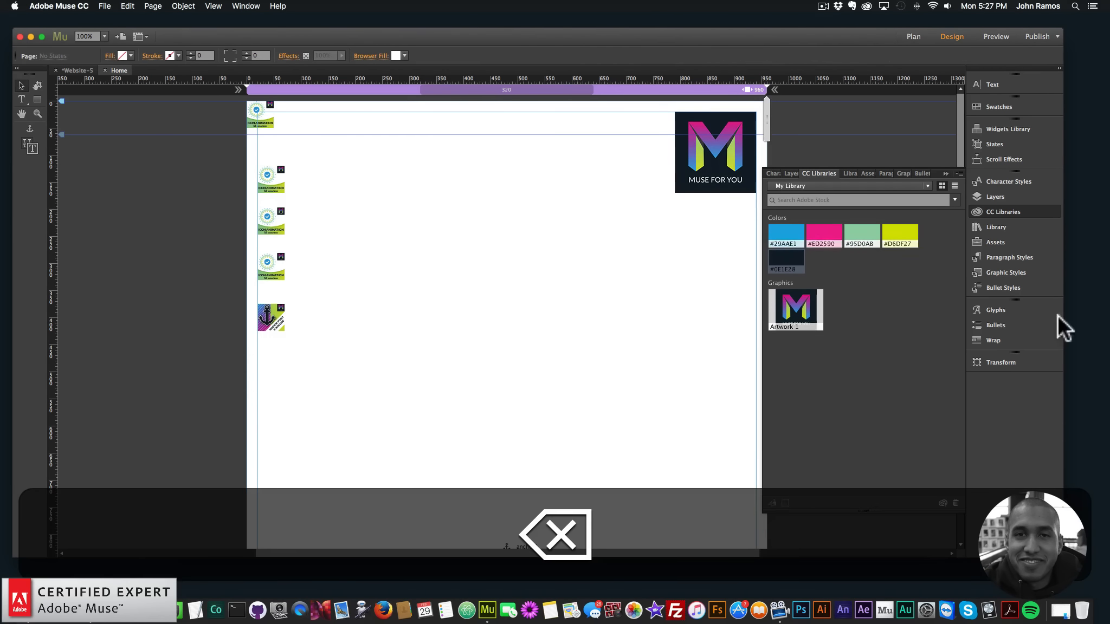
Add Icon Animation 01 from the Muse For You library at X 242, Y 20 and pin it to the browser's top center
{"action": "left_click", "coordinate": [1008, 213]}
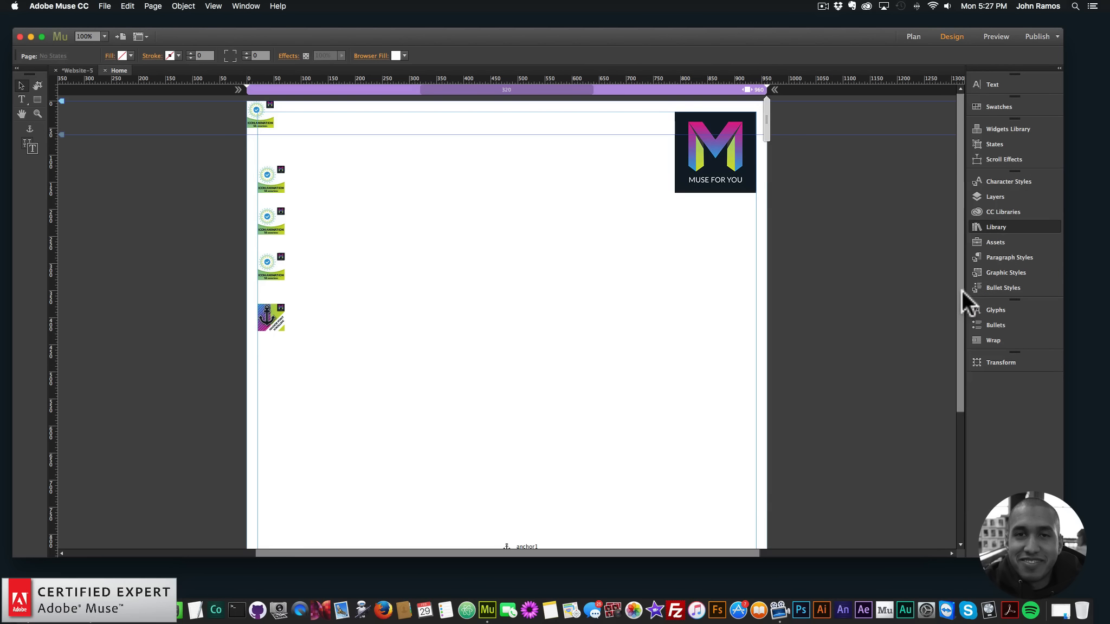
{"action": "left_click_drag", "start_coordinate": [960, 275], "coordinate": [946, 366]}
{"action": "left_click", "coordinate": [813, 322]}
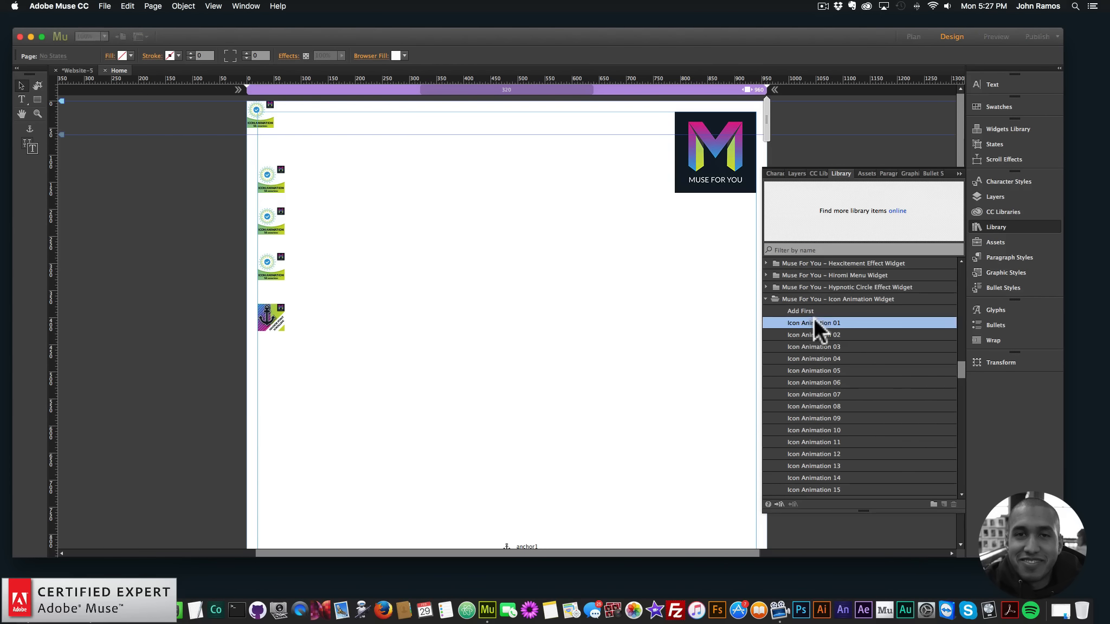
{"action": "left_click_drag", "start_coordinate": [815, 315], "coordinate": [376, 131]}
{"action": "left_click", "coordinate": [372, 136]}
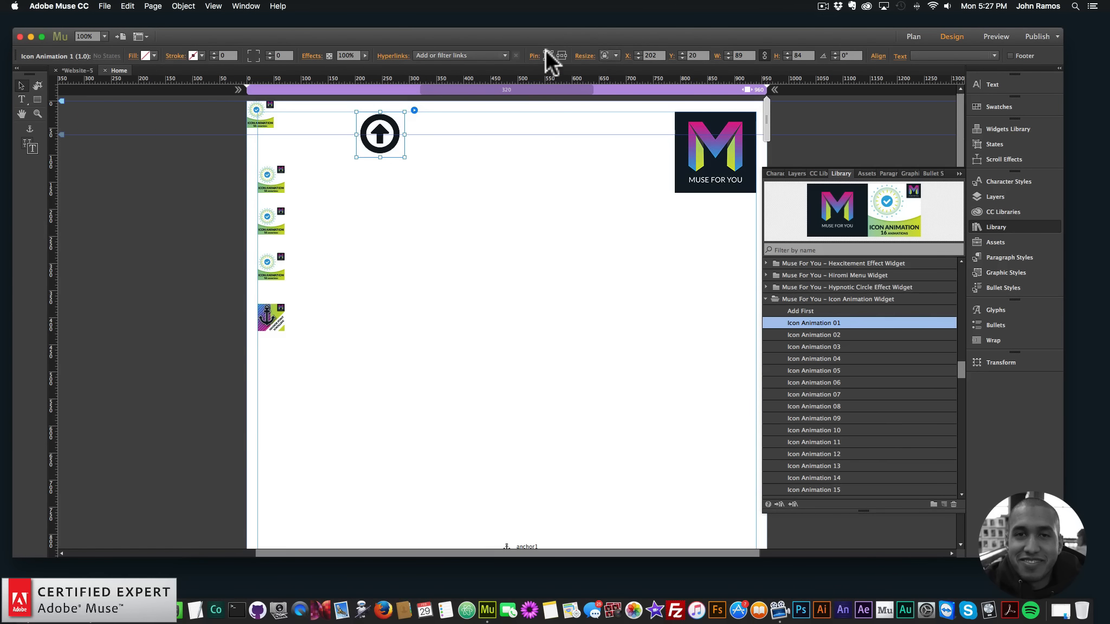
{"action": "left_click_drag", "start_coordinate": [392, 126], "coordinate": [413, 126]}
{"action": "left_click", "coordinate": [438, 155]}
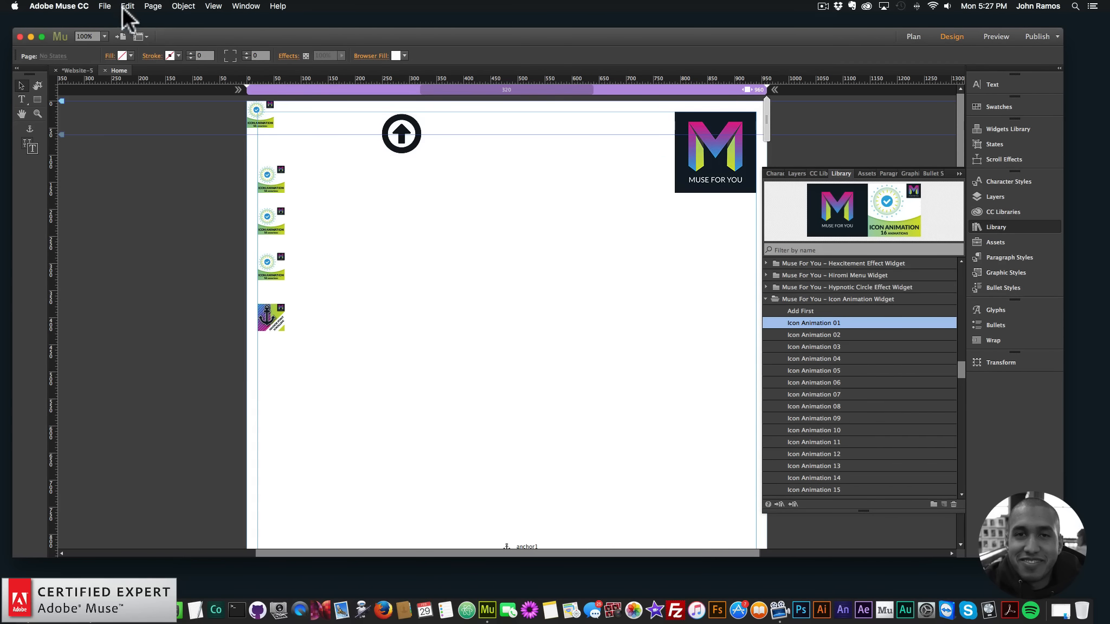
Preview the page in the browser and examine the arrow icon's animation
{"action": "left_click", "coordinate": [105, 6]}
{"action": "left_click", "coordinate": [233, 172]}
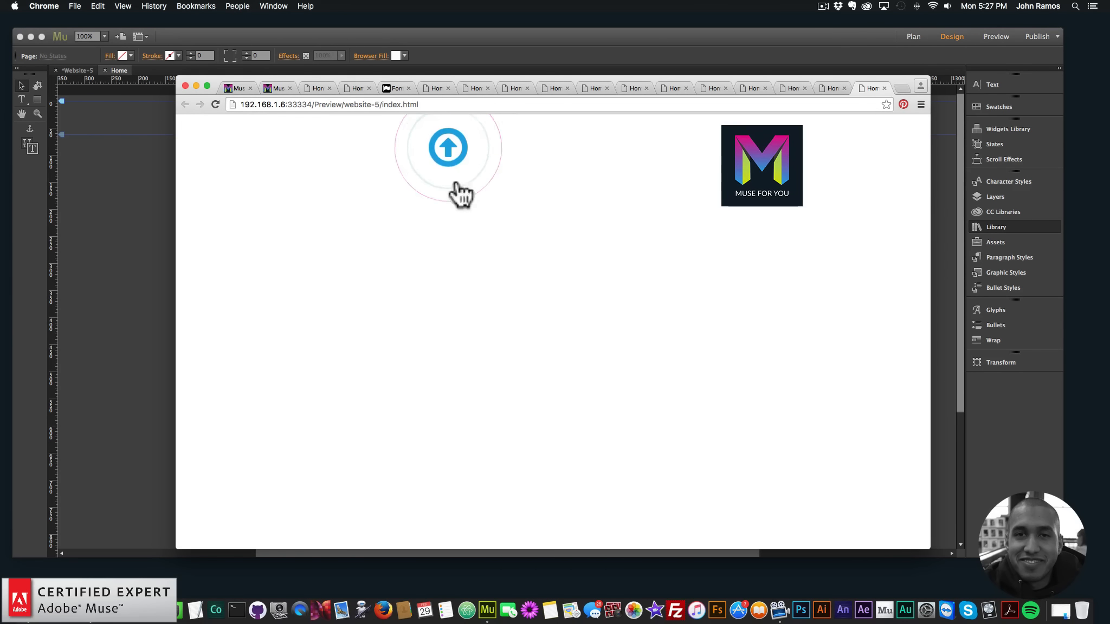
{"action": "key", "text": "super+Tab"}
Link the pinned arrow icon widget to anchor1
{"action": "left_click", "coordinate": [390, 128]}
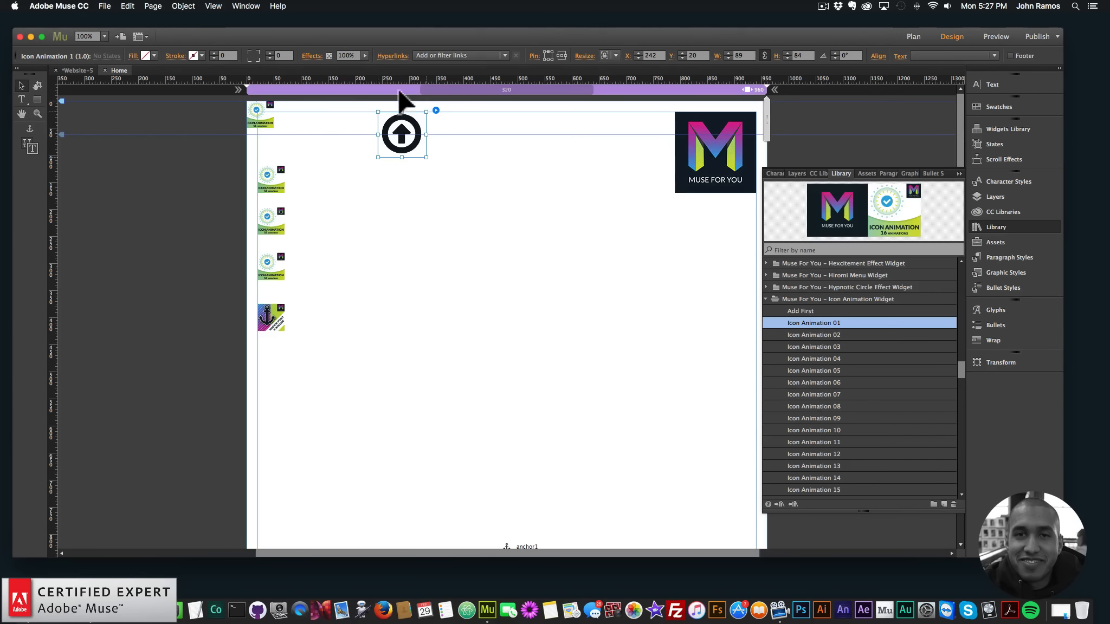
{"action": "left_click", "coordinate": [439, 54]}
{"action": "left_click", "coordinate": [448, 114]}
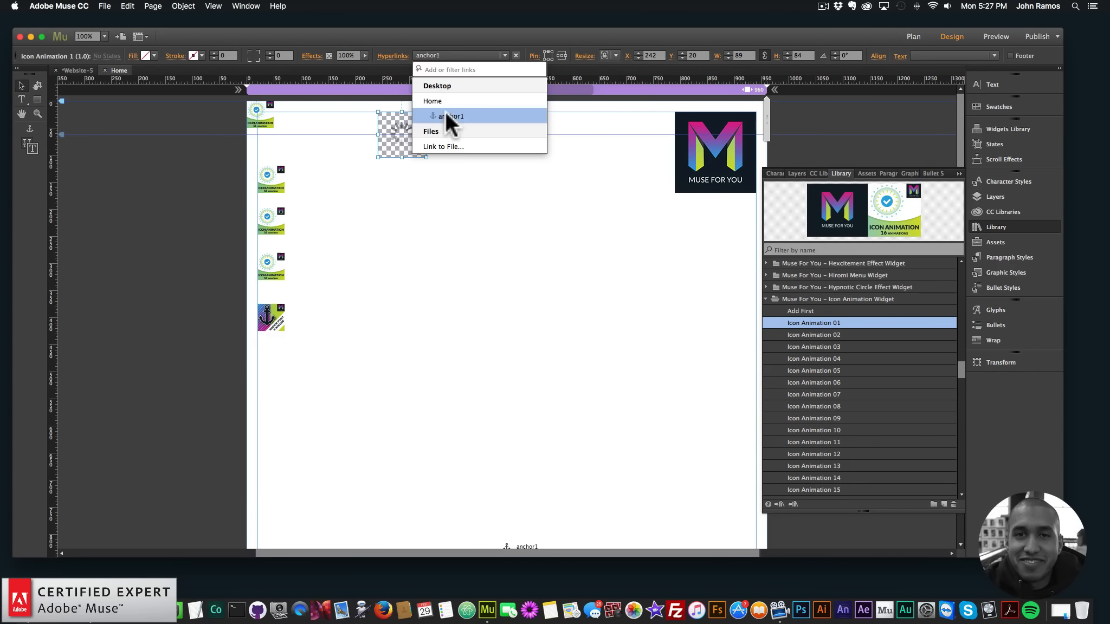
{"action": "left_click", "coordinate": [450, 215]}
Preview the page in the browser and test the arrow icon's link to anchor1
{"action": "left_click", "coordinate": [104, 6]}
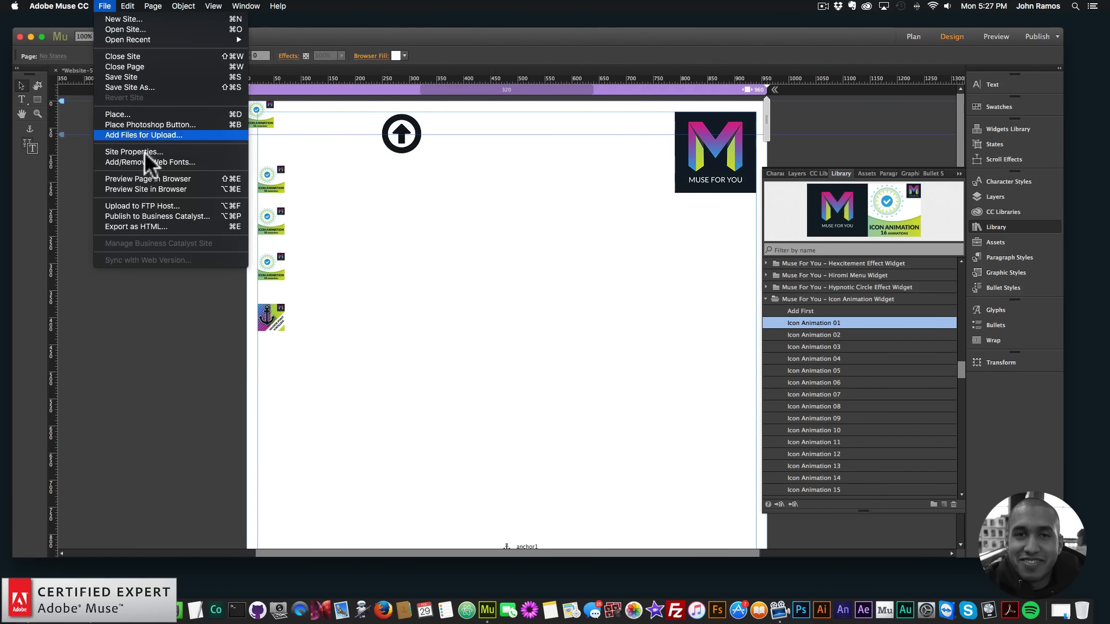
{"action": "left_click", "coordinate": [149, 179]}
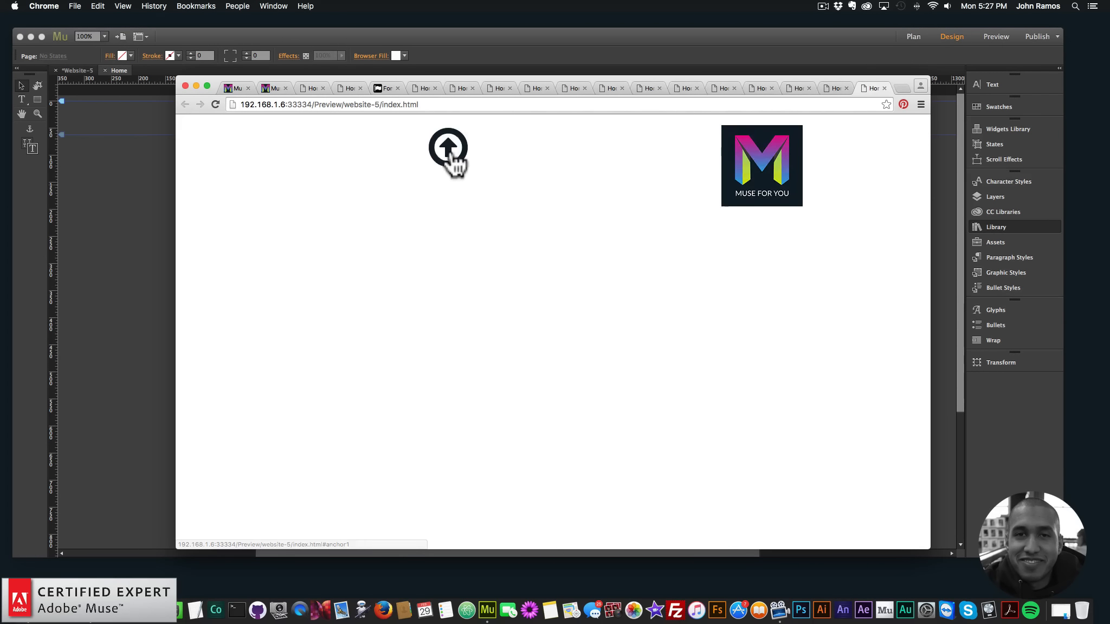
{"action": "left_click", "coordinate": [455, 166]}
{"action": "left_click", "coordinate": [74, 230]}
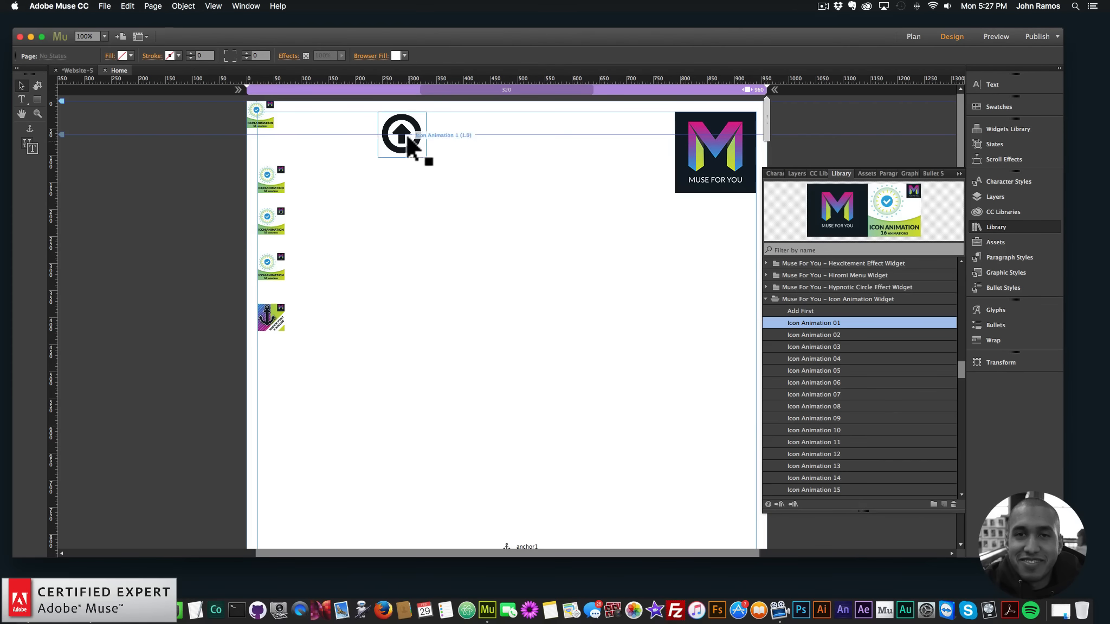
Move the pinned arrow icon slightly lower on the page and test its anchor scrolling in the browser preview
{"action": "left_click", "coordinate": [104, 6]}
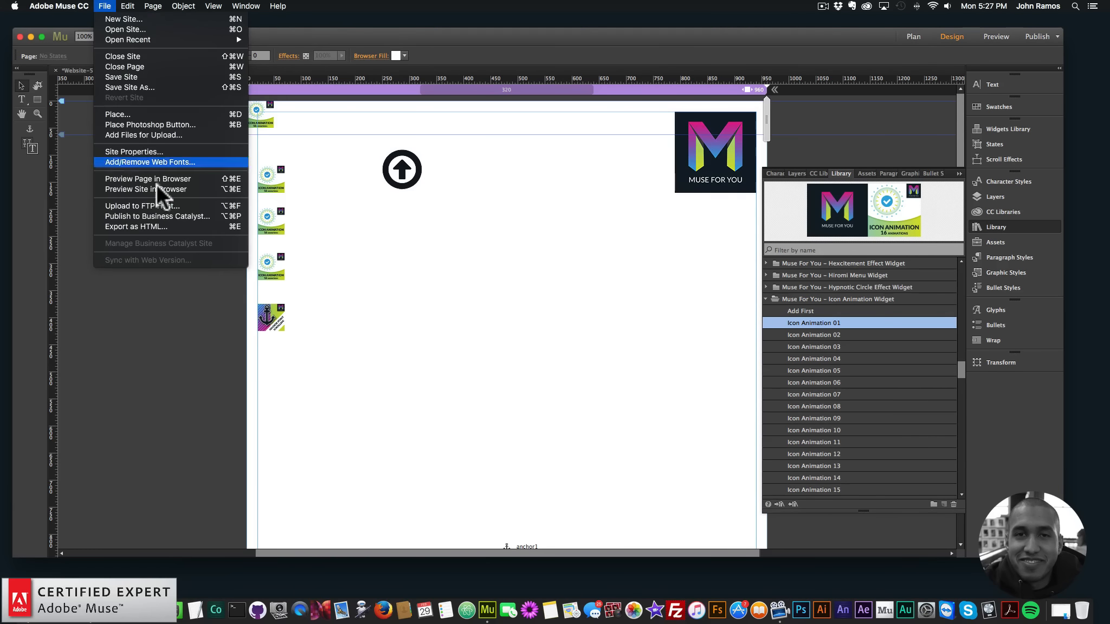
{"action": "left_click", "coordinate": [154, 179]}
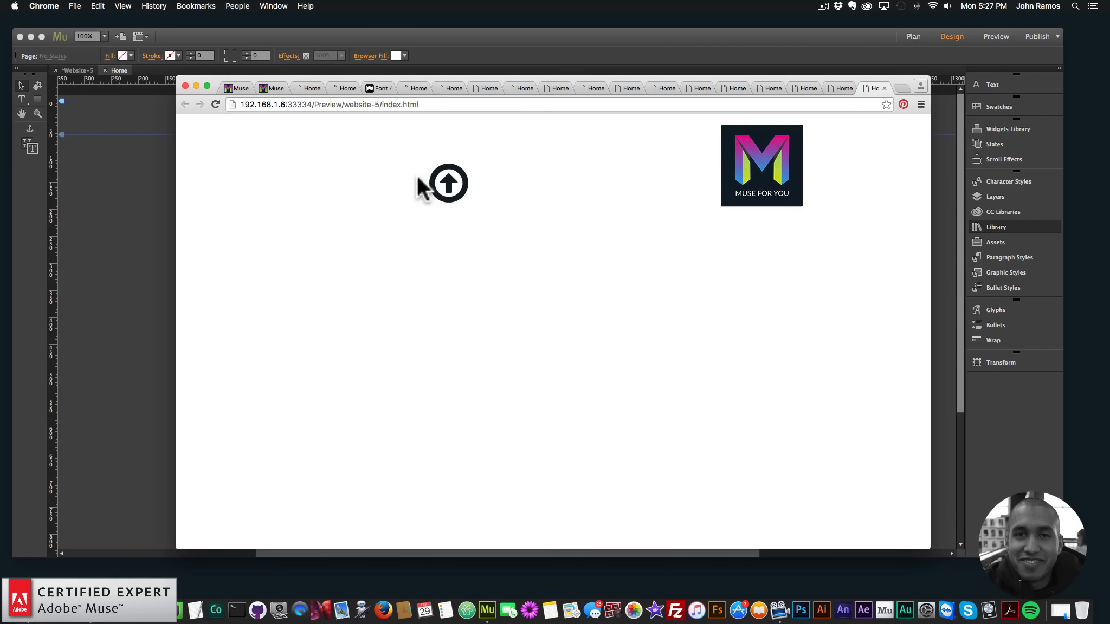
{"action": "left_click", "coordinate": [449, 191]}
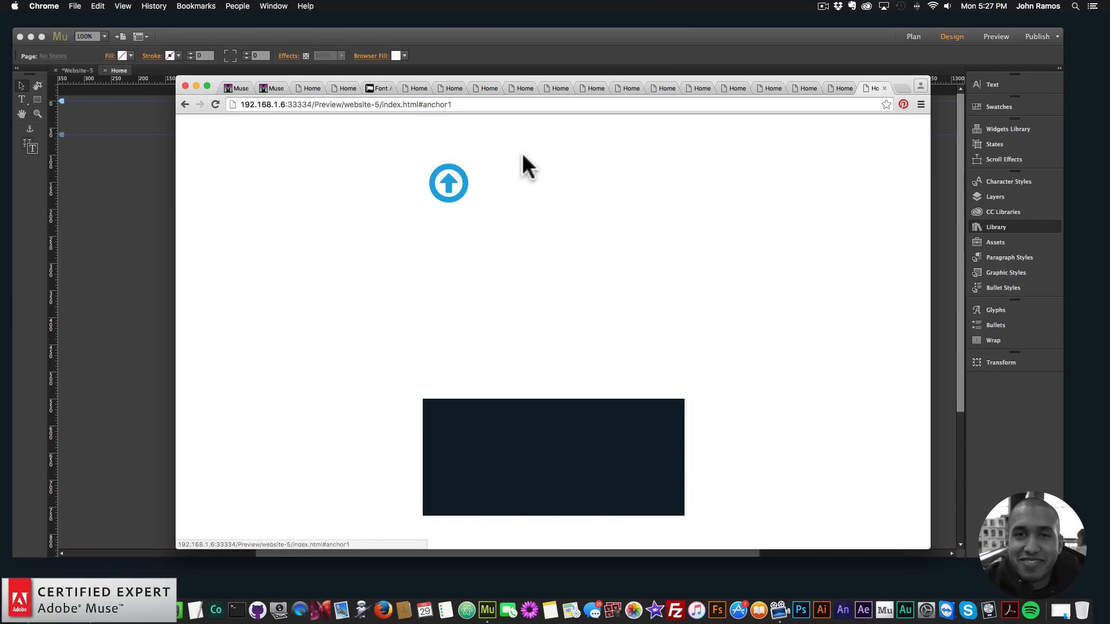
Test the pinned arrow icon's animation and its link to anchor1 in the browser preview, then return to Adobe Muse
{"action": "left_click", "coordinate": [456, 181]}
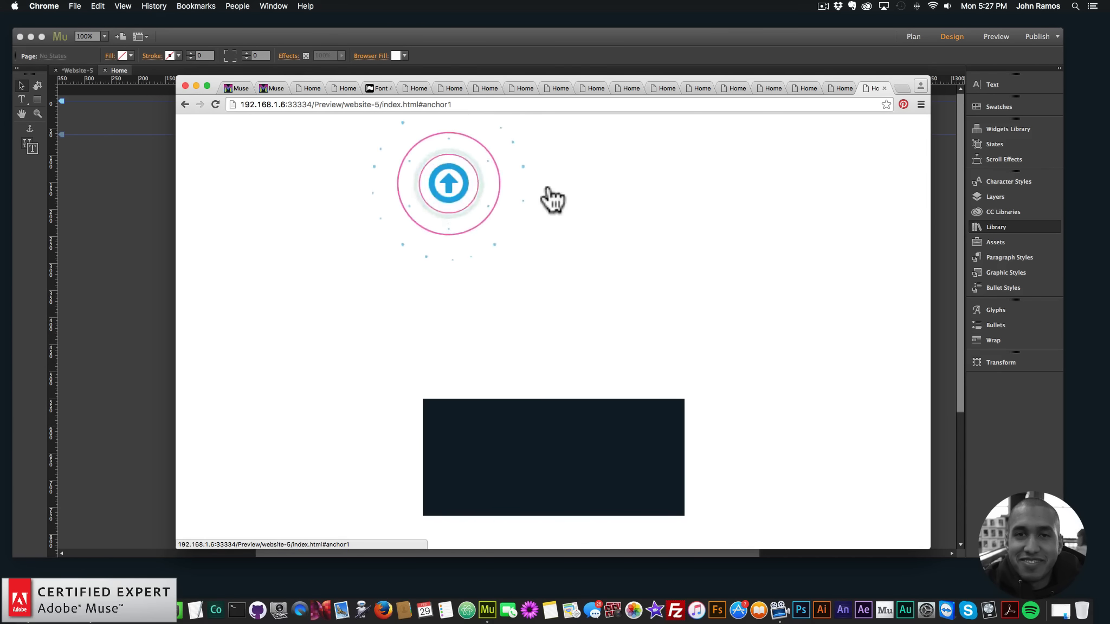
{"action": "left_click", "coordinate": [455, 195]}
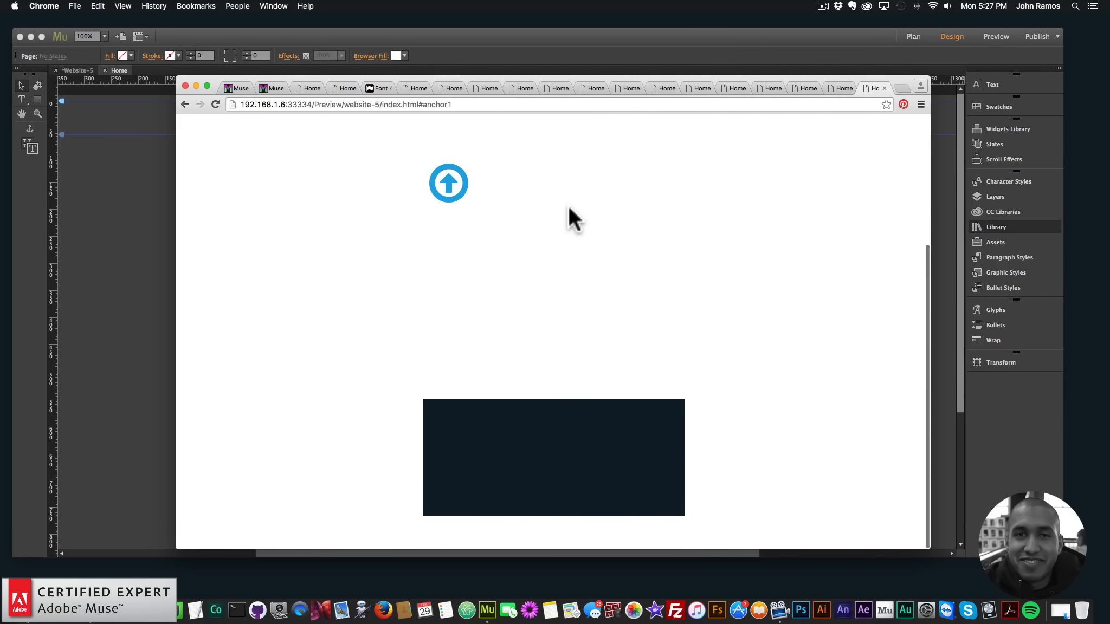
{"action": "left_click", "coordinate": [454, 199]}
{"action": "left_click", "coordinate": [496, 46]}
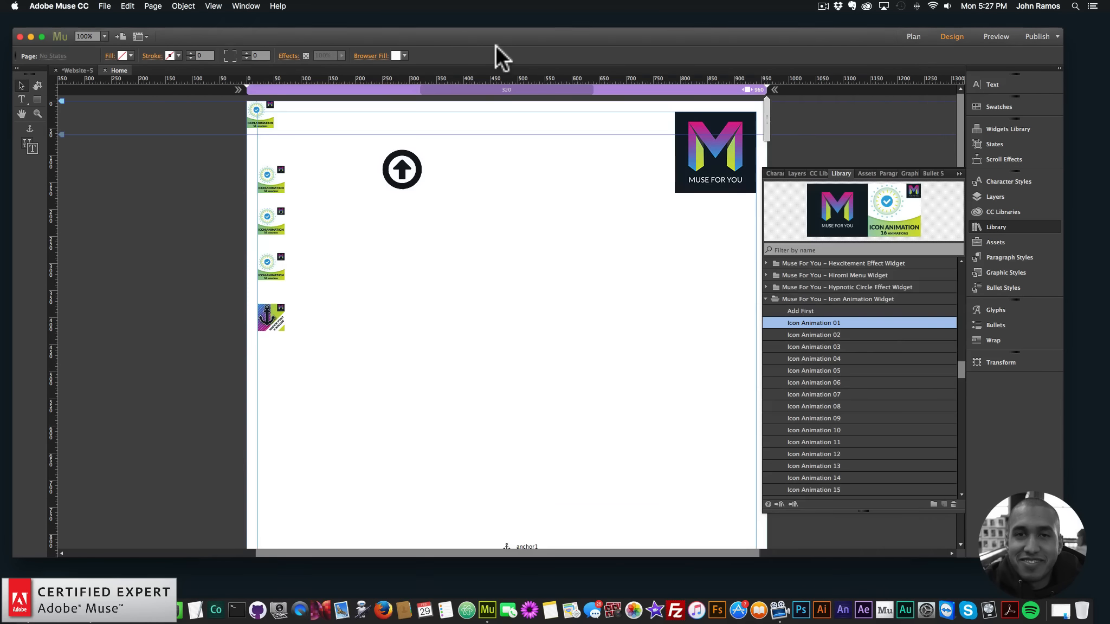
Move the pinned arrow icon slightly lower on the page, to Y 113
{"action": "left_click_drag", "start_coordinate": [409, 167], "coordinate": [411, 181]}
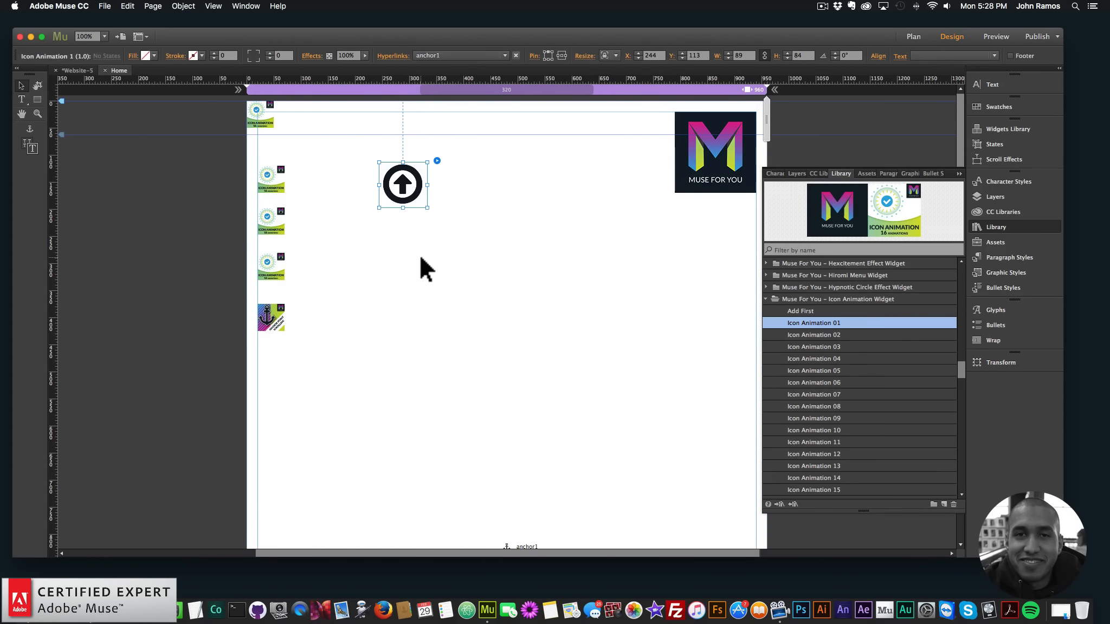
{"action": "left_click", "coordinate": [437, 161]}
{"action": "left_click", "coordinate": [512, 151]}
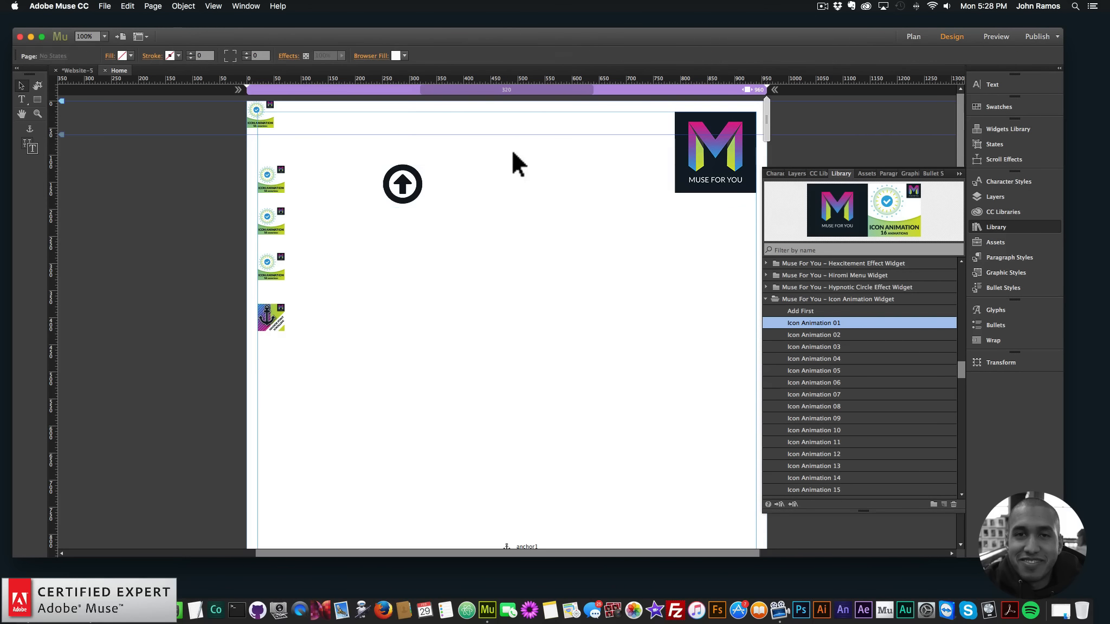
Place an Icon Animation 06 widget on the page beside the pinned arrow icon, at X 422, Y 113
{"action": "left_click", "coordinate": [405, 184]}
{"action": "left_click", "coordinate": [798, 337]}
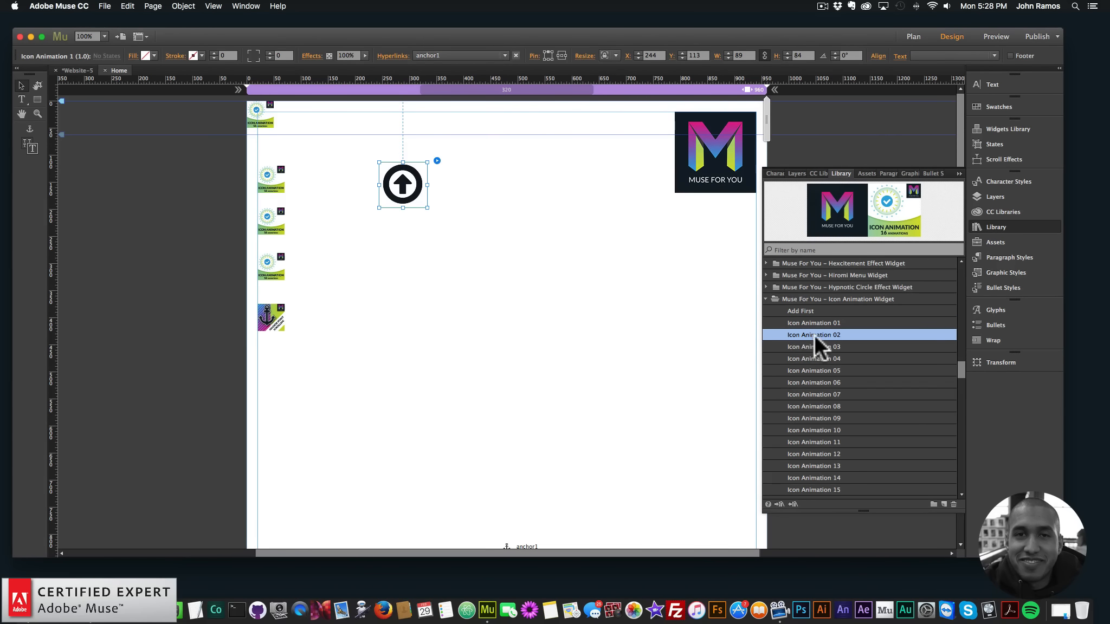
{"action": "left_click_drag", "start_coordinate": [822, 380], "coordinate": [477, 162]}
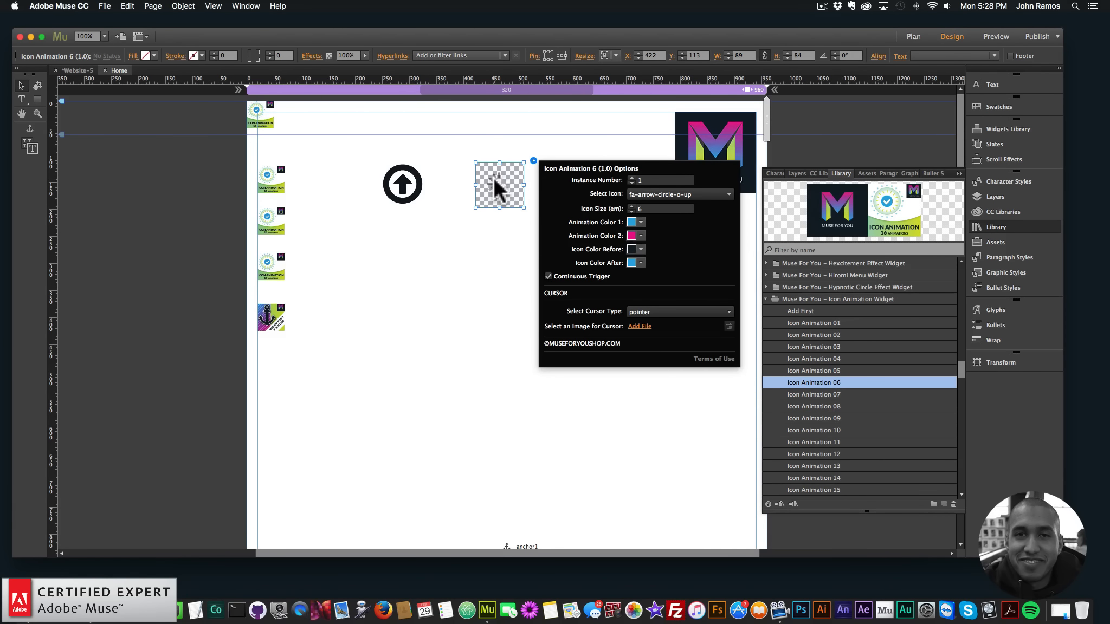
Preview the page in the browser and test the animations of both arrow icons
{"action": "left_click", "coordinate": [104, 7]}
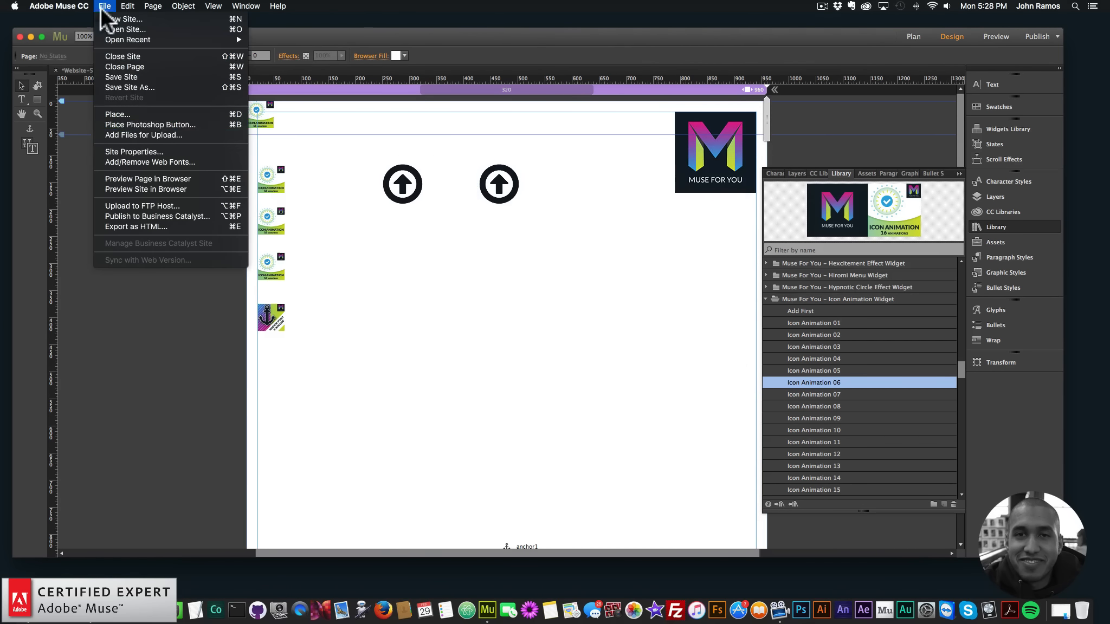
{"action": "left_click", "coordinate": [145, 178]}
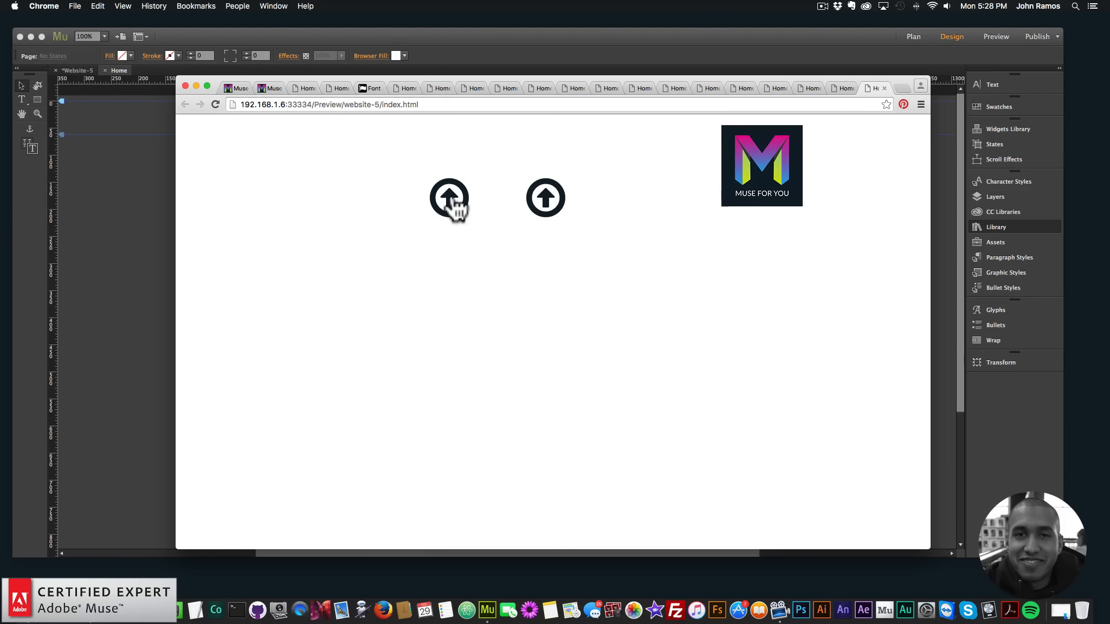
{"action": "left_click", "coordinate": [465, 198]}
{"action": "left_click", "coordinate": [456, 208]}
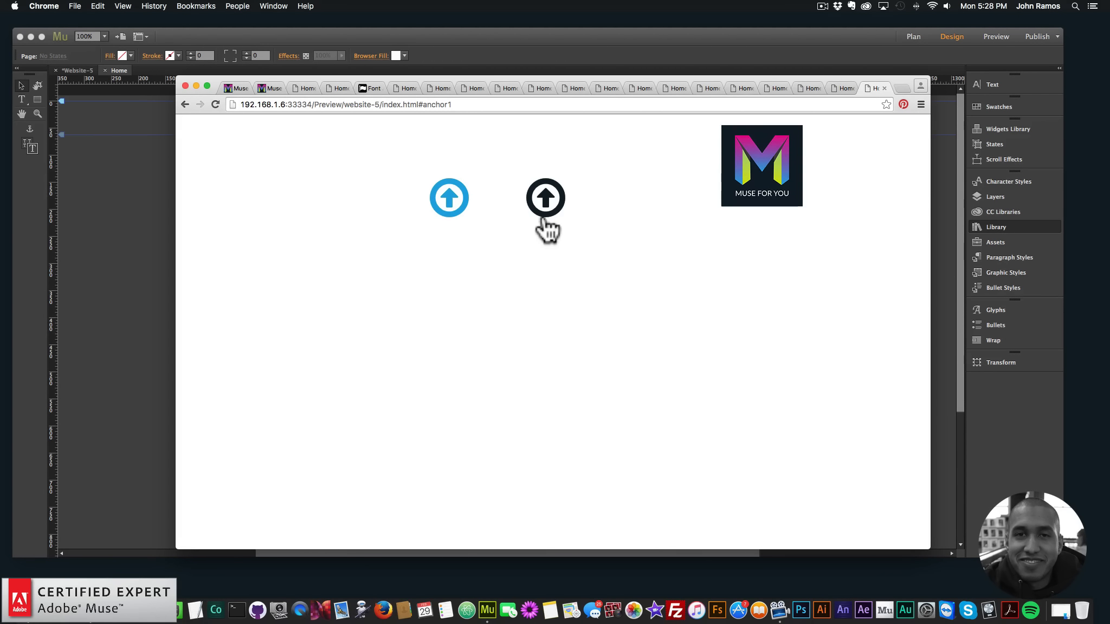
{"action": "left_click", "coordinate": [151, 183]}
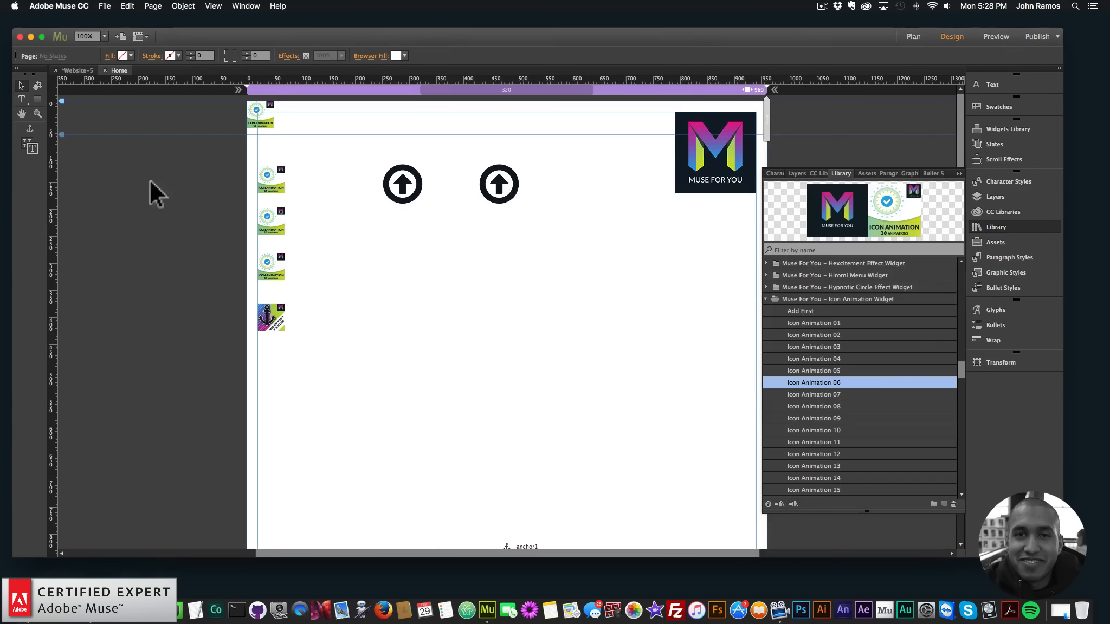
Set the instance number of the Icon Animation 6 widget to 2
{"action": "left_click", "coordinate": [501, 185]}
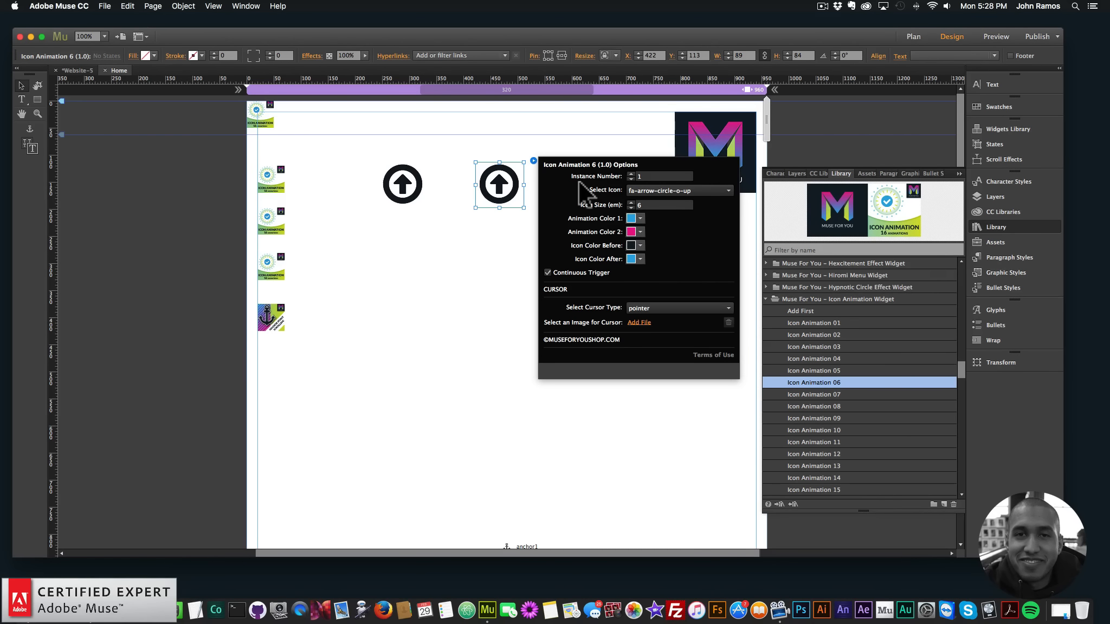
{"action": "left_click", "coordinate": [631, 173]}
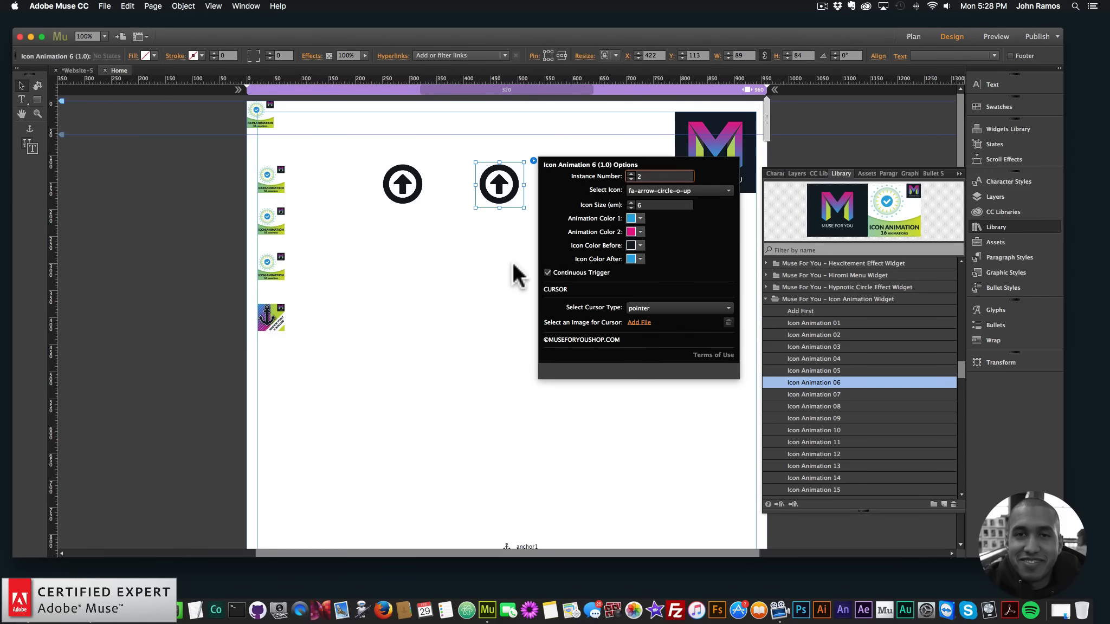
{"action": "left_click", "coordinate": [364, 158]}
Preview the page in the browser again and test the second arrow icon's animation and the first icon's anchor link
{"action": "left_click", "coordinate": [104, 6]}
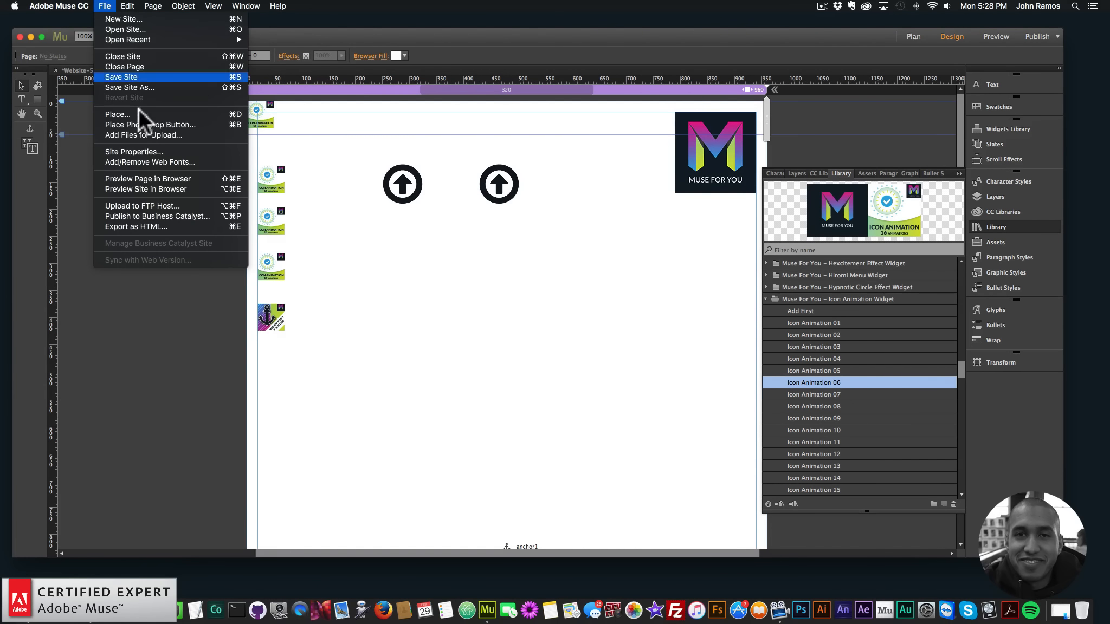
{"action": "left_click", "coordinate": [142, 179]}
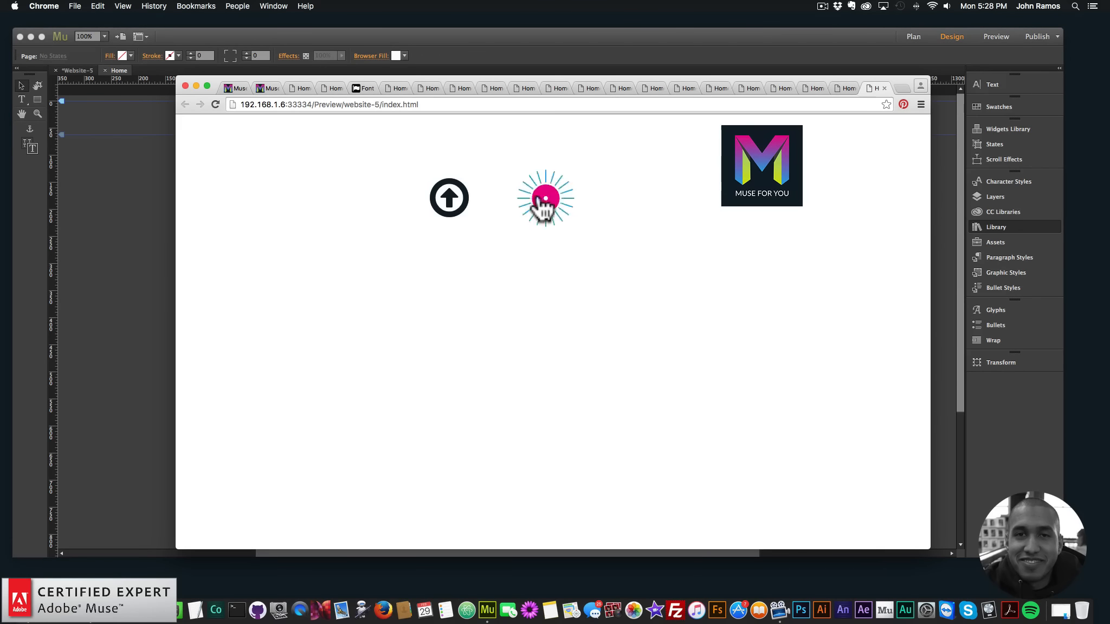
{"action": "left_click", "coordinate": [461, 212]}
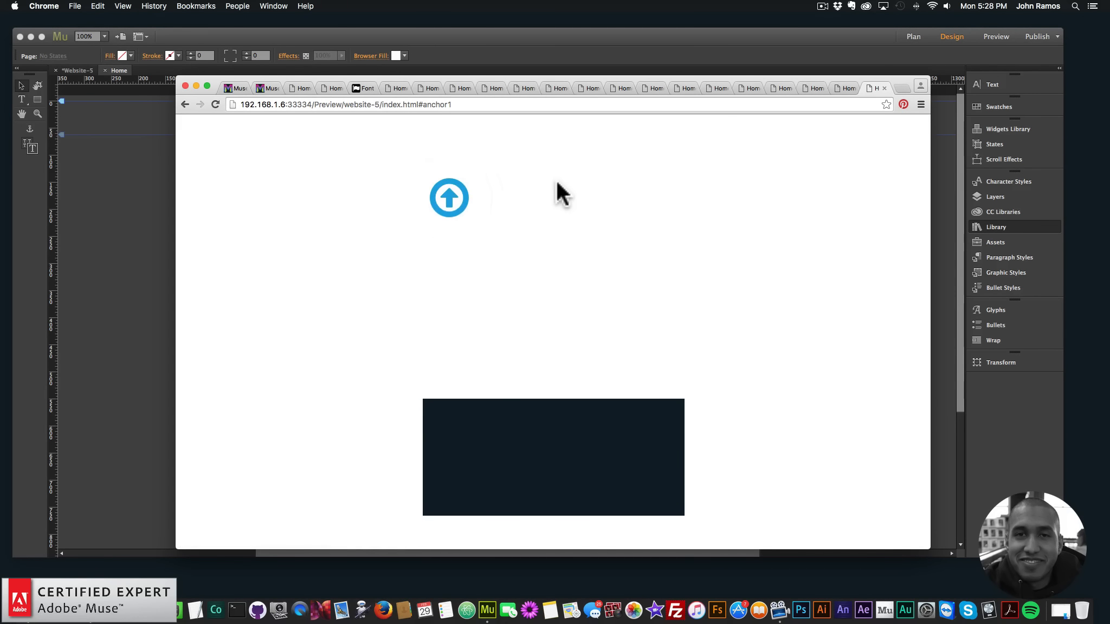
{"action": "scroll", "coordinate": [556, 181], "scroll_direction": "up", "scroll_amount": 5}
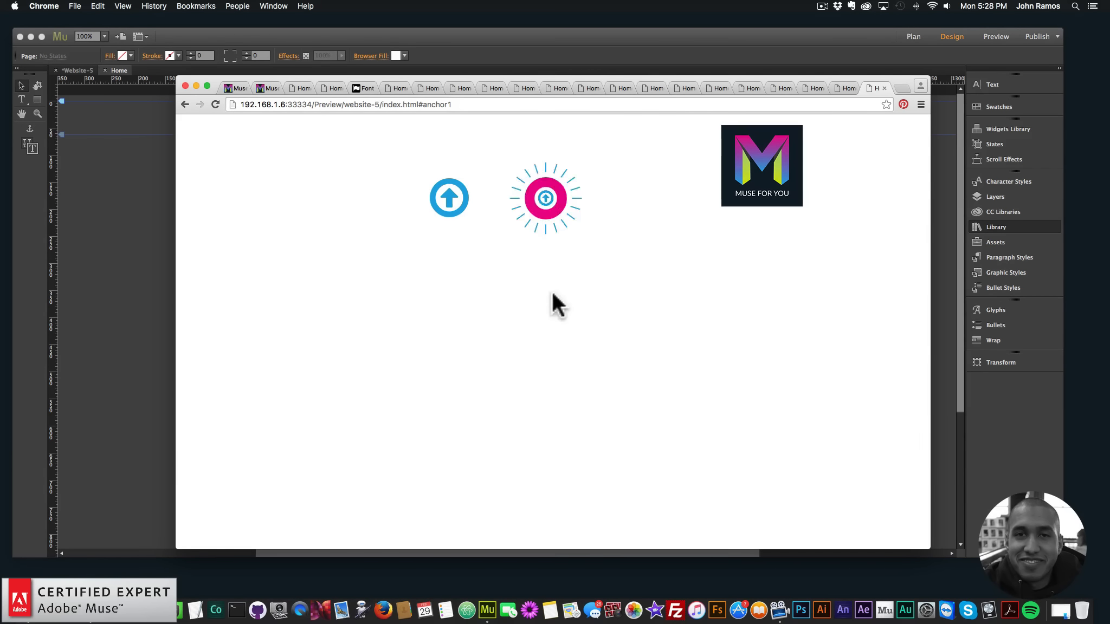
{"action": "left_click", "coordinate": [136, 215]}
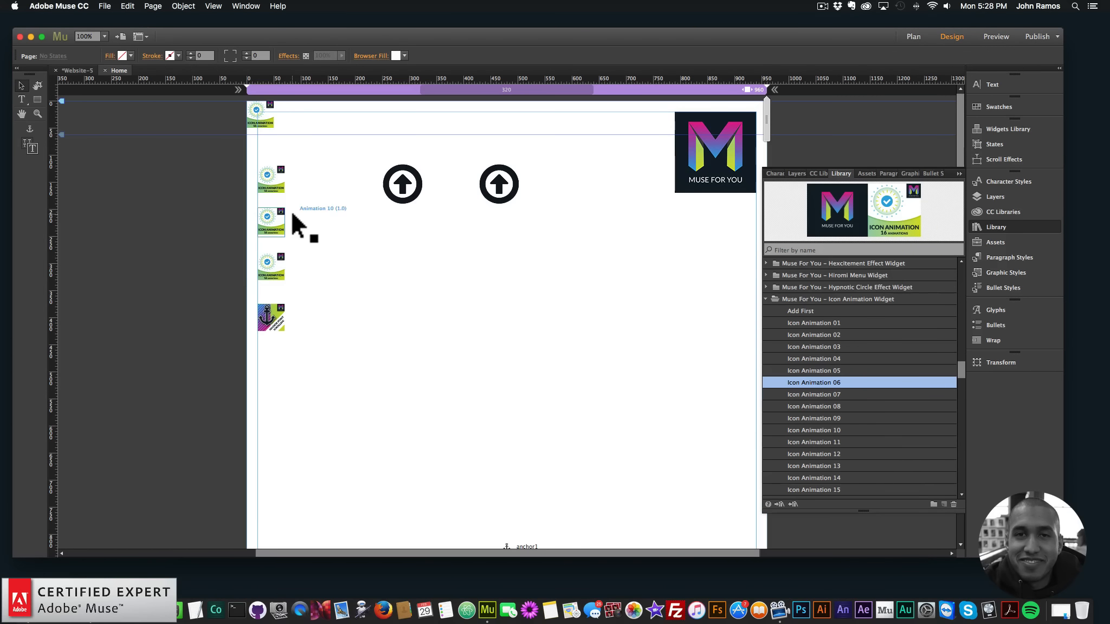
Check the instance numbers in the options of the Animation 7, Animation 10, Animation 12 and Icon Animation 1 widgets
{"action": "left_click", "coordinate": [278, 182]}
{"action": "left_click", "coordinate": [293, 164]}
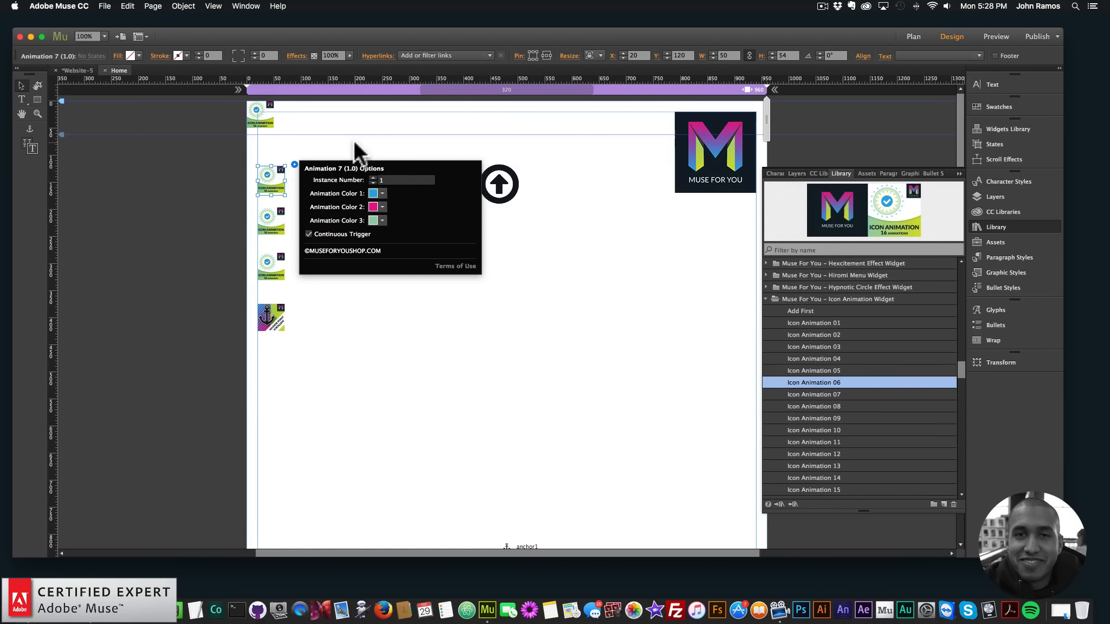
{"action": "left_click", "coordinate": [233, 205]}
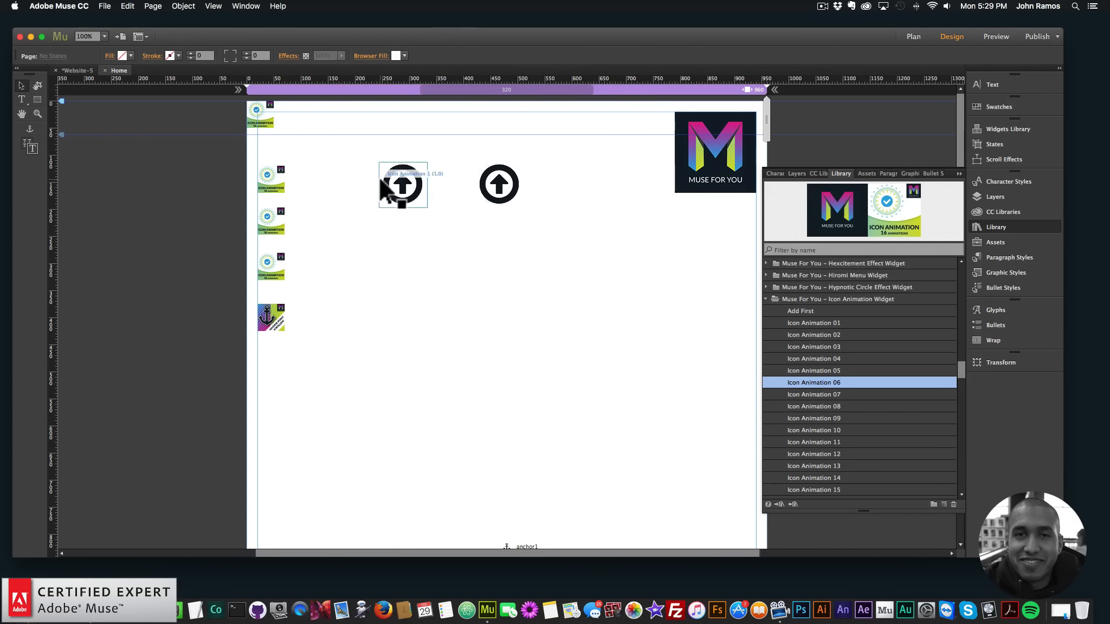
{"action": "left_click", "coordinate": [275, 218]}
{"action": "left_click", "coordinate": [296, 202]}
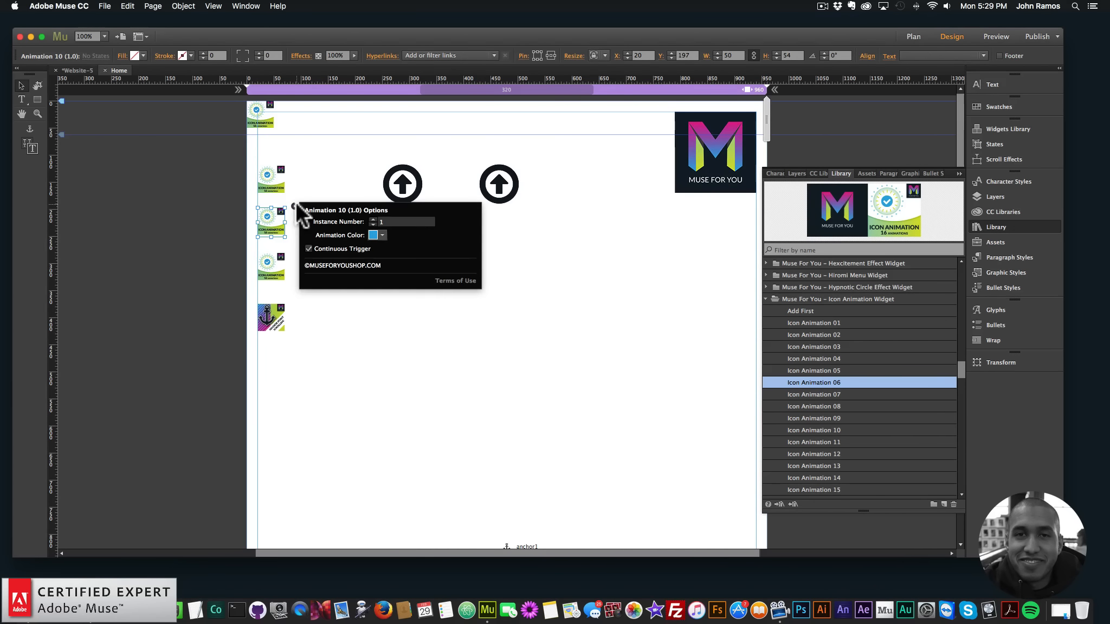
{"action": "left_click", "coordinate": [276, 261]}
{"action": "left_click", "coordinate": [293, 251]}
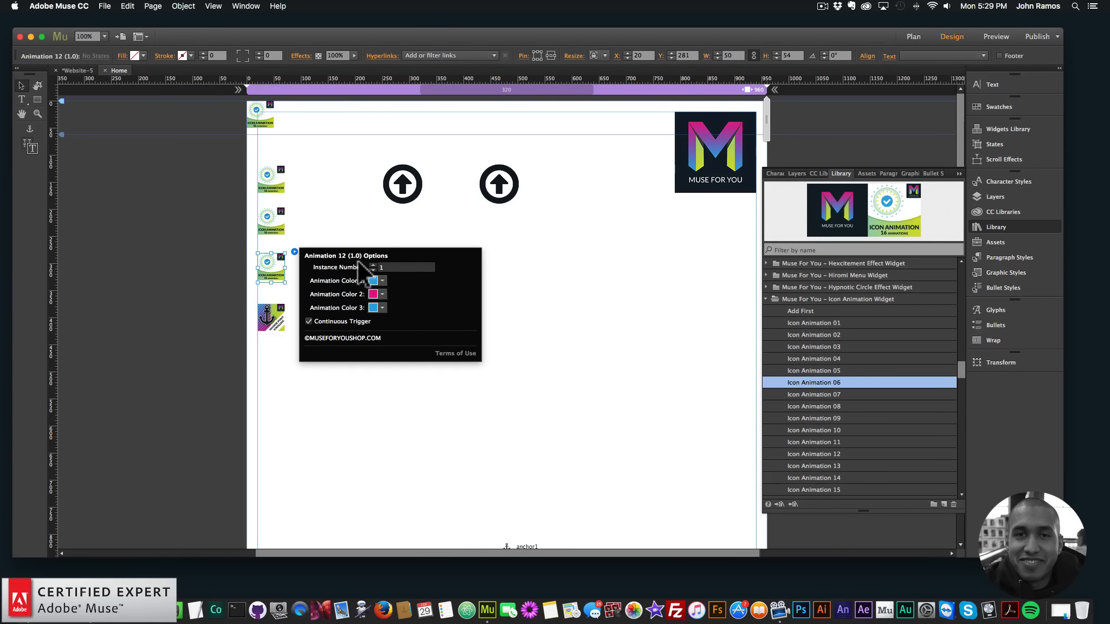
{"action": "left_click", "coordinate": [425, 182]}
{"action": "left_click", "coordinate": [435, 158]}
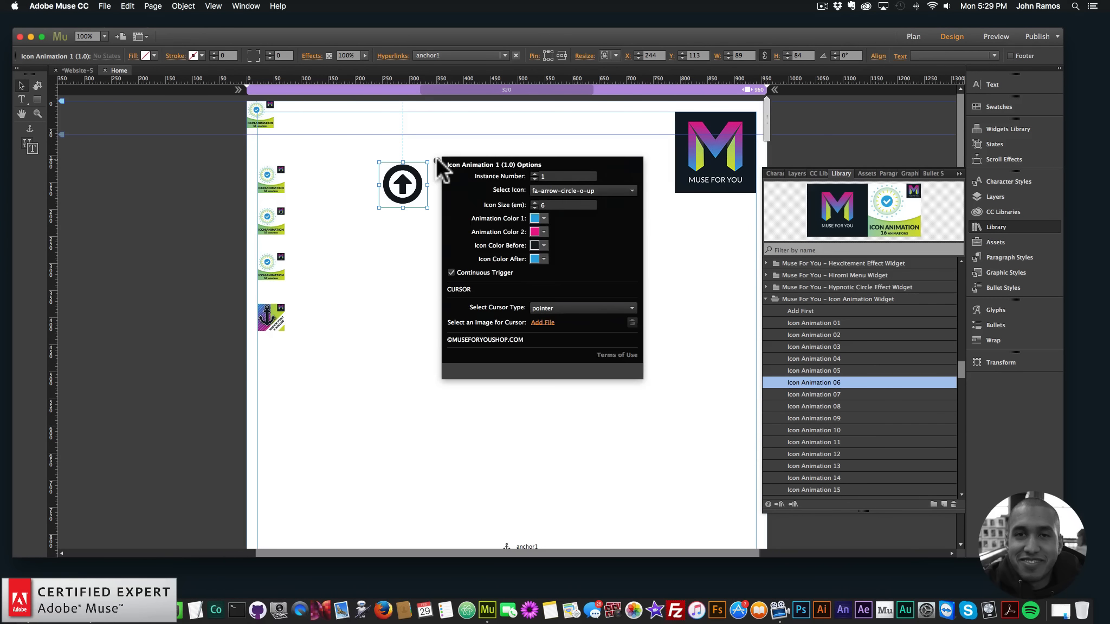
{"action": "left_click_drag", "start_coordinate": [547, 176], "coordinate": [317, 211]}
Set the instance number to 2 for the Animation 10, Animation 7 and Animation 12 widgets
{"action": "left_click", "coordinate": [273, 217]}
{"action": "left_click", "coordinate": [293, 205]}
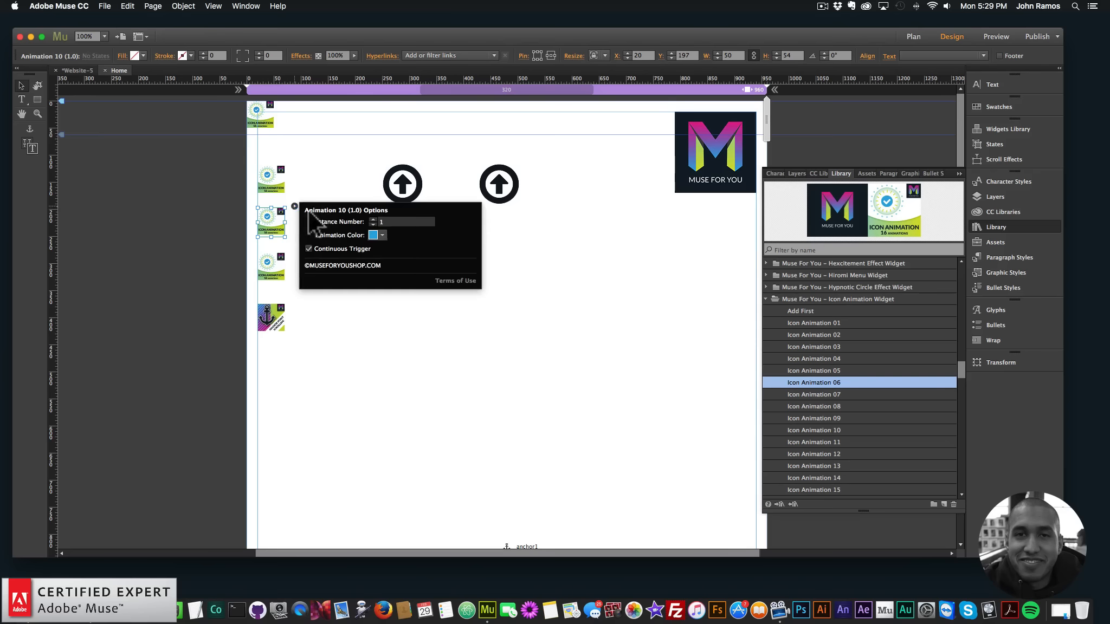
{"action": "left_click", "coordinate": [276, 173]}
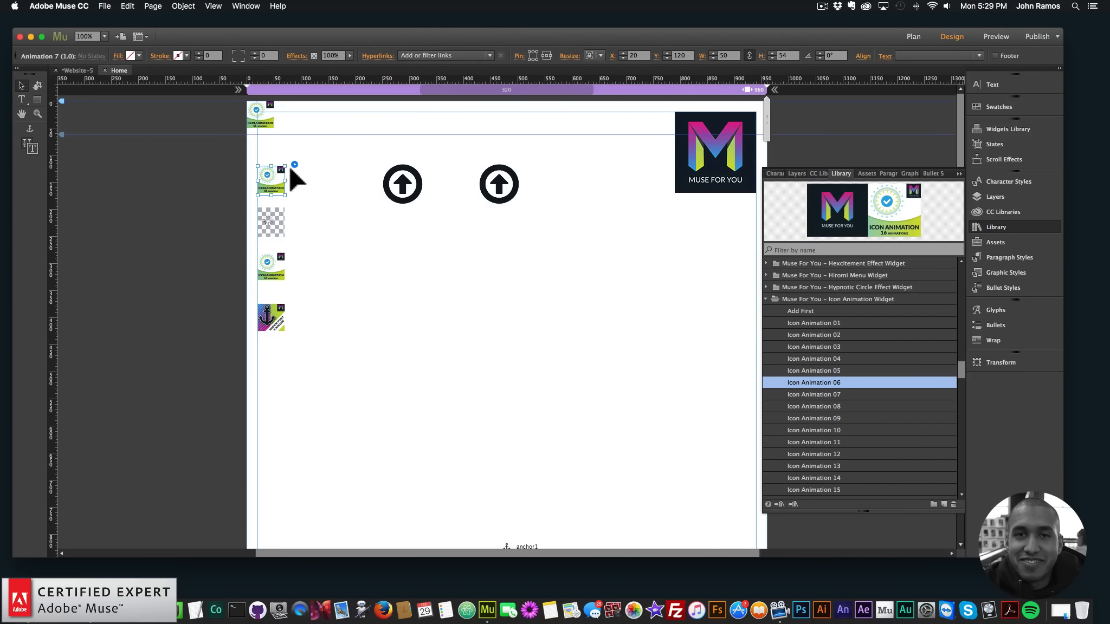
{"action": "left_click", "coordinate": [293, 164]}
{"action": "left_click", "coordinate": [373, 177]}
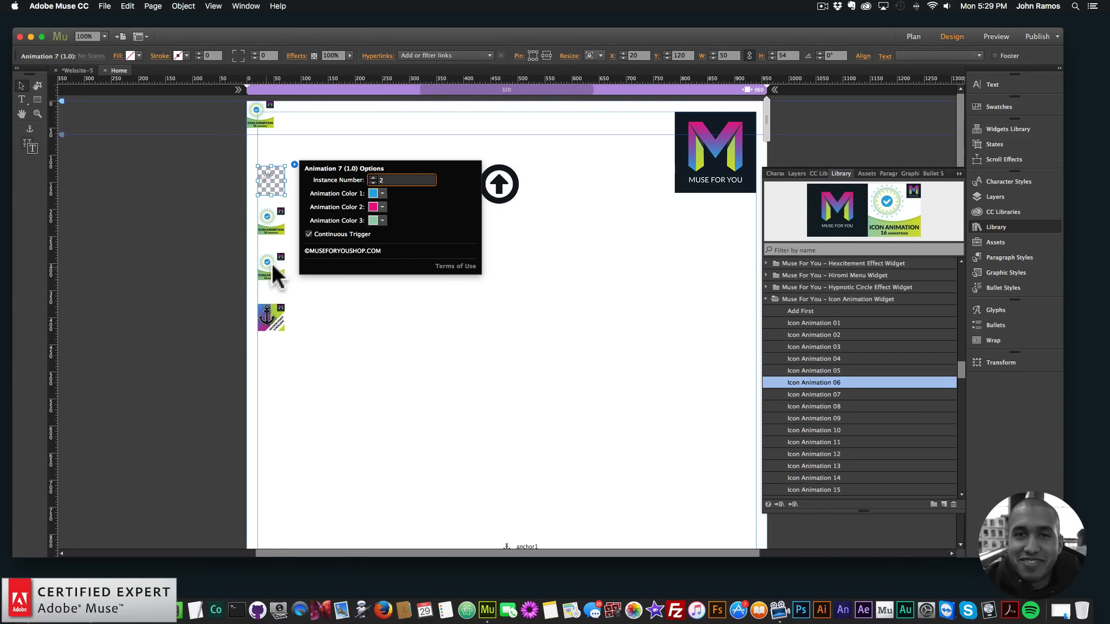
{"action": "left_click", "coordinate": [283, 259]}
{"action": "left_click", "coordinate": [294, 251]}
{"action": "left_click", "coordinate": [372, 264]}
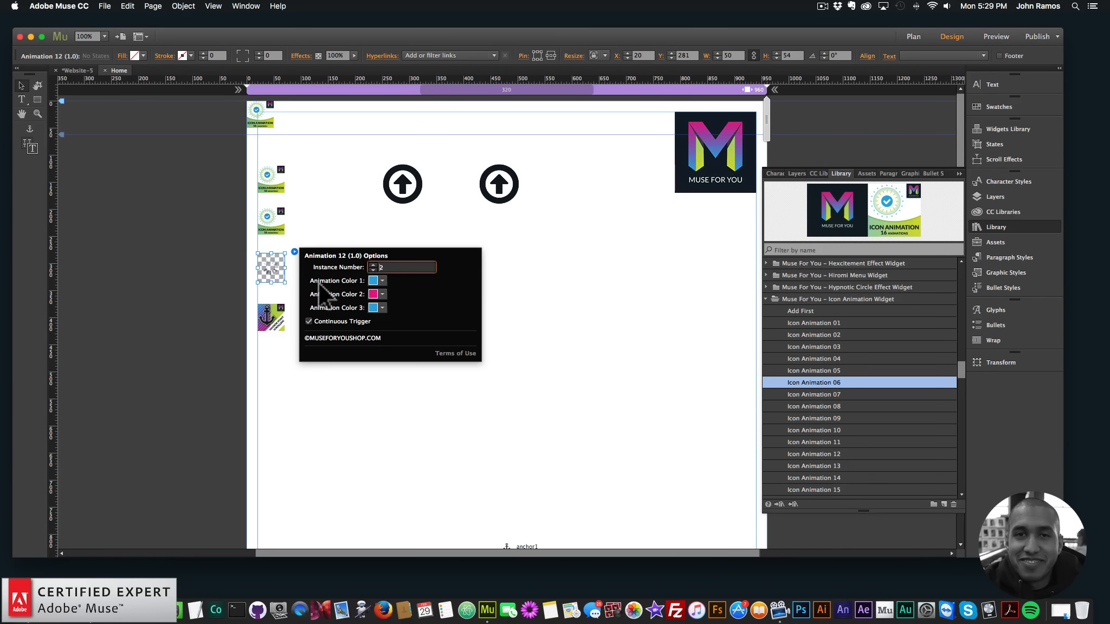
{"action": "left_click", "coordinate": [342, 449]}
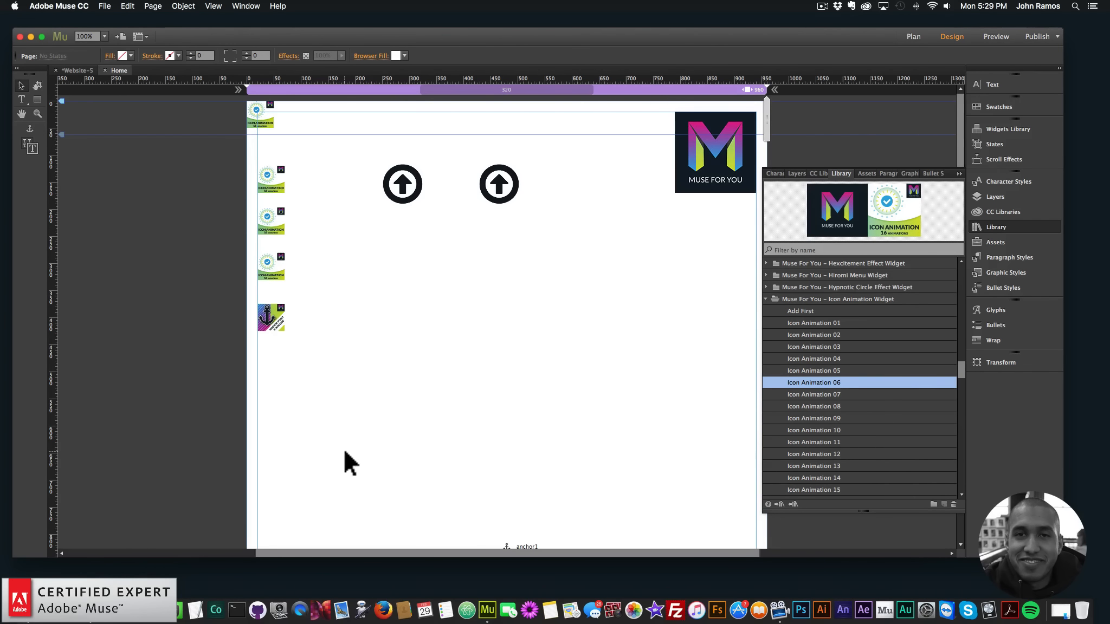
Preview the page in the browser and examine which animations play on the second arrow icon
{"action": "left_click", "coordinate": [105, 8]}
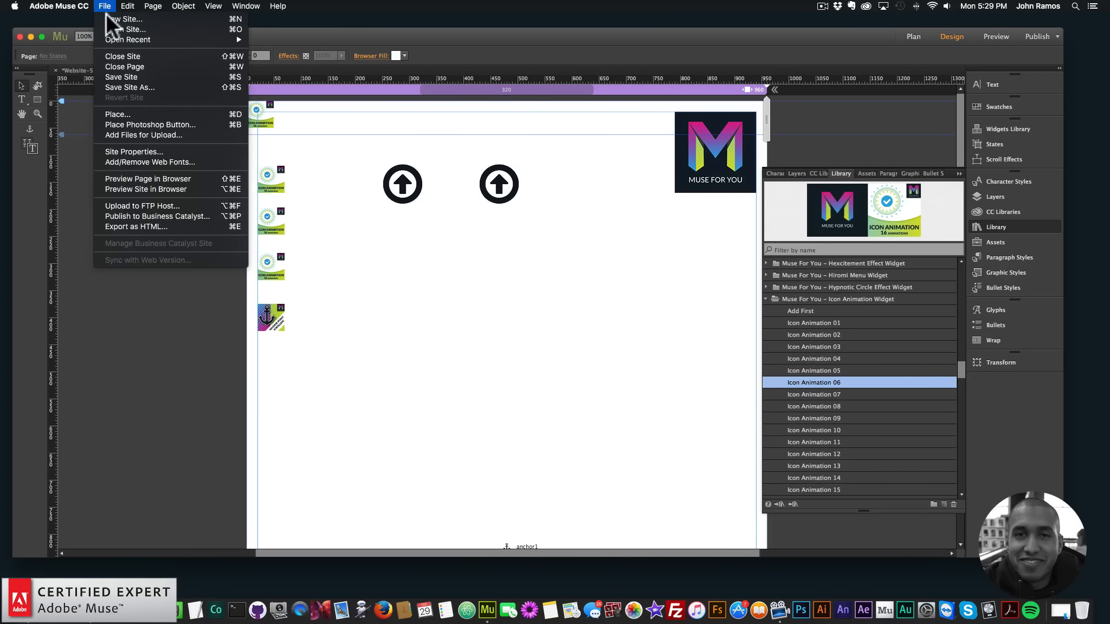
{"action": "left_click", "coordinate": [145, 174]}
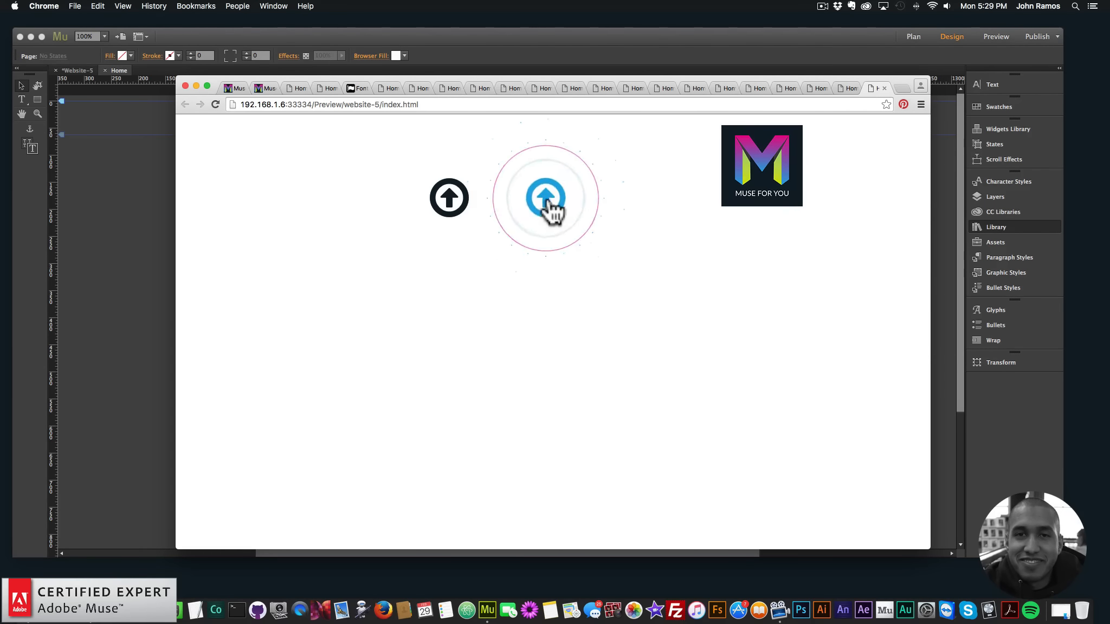
{"action": "scroll", "coordinate": [477, 273], "scroll_direction": "down", "scroll_amount": 5}
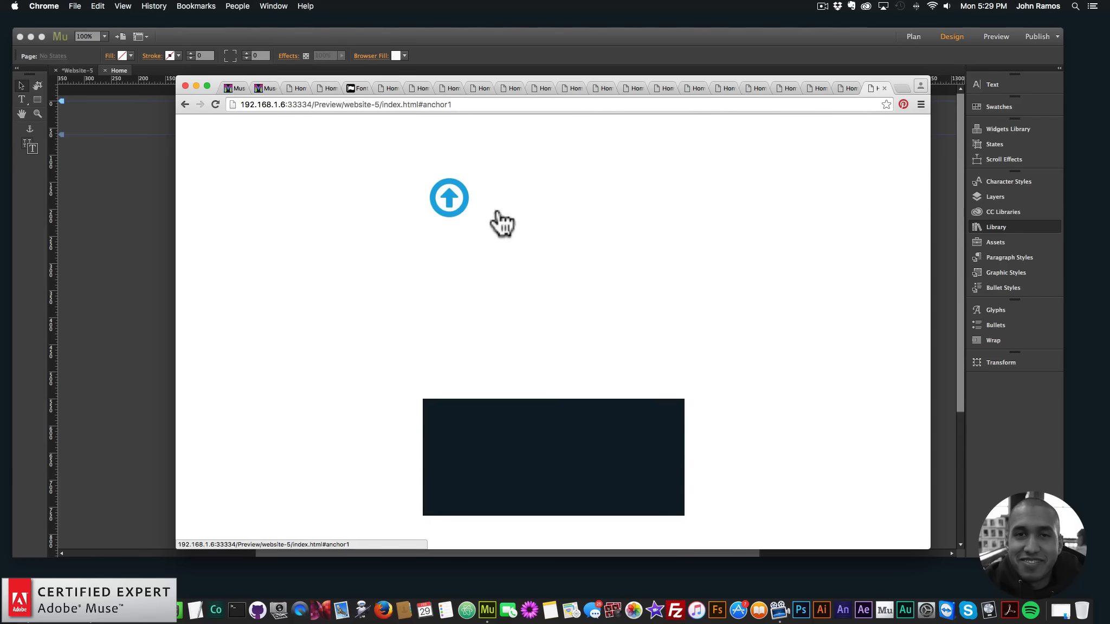
{"action": "left_click", "coordinate": [430, 220]}
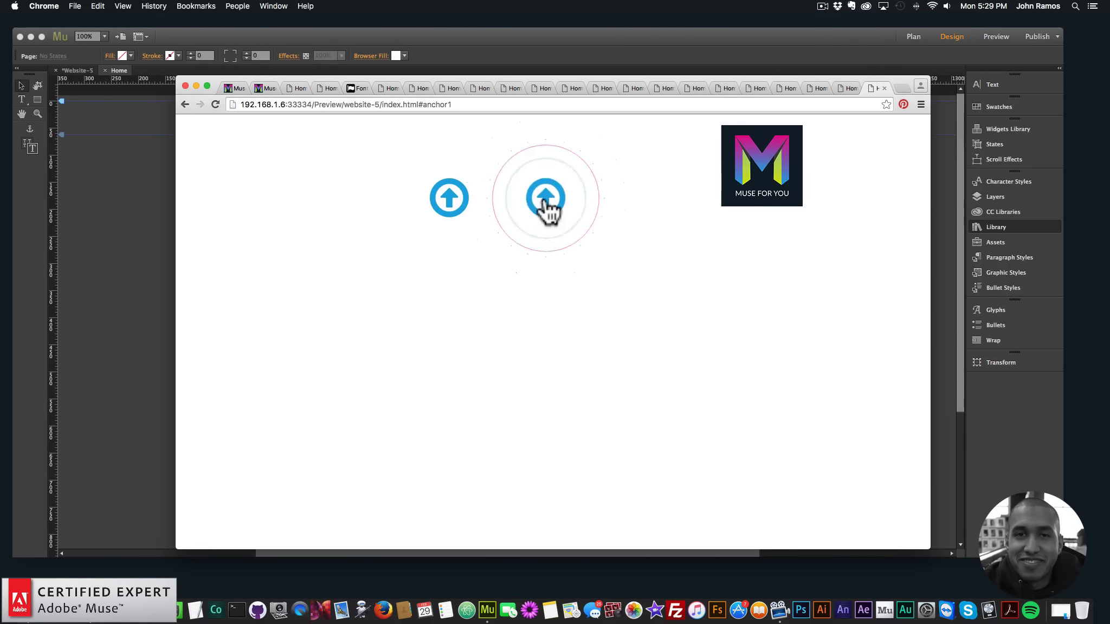
Return to Adobe Muse and open the options of the Icon Animation 6 widget
{"action": "left_click", "coordinate": [152, 271]}
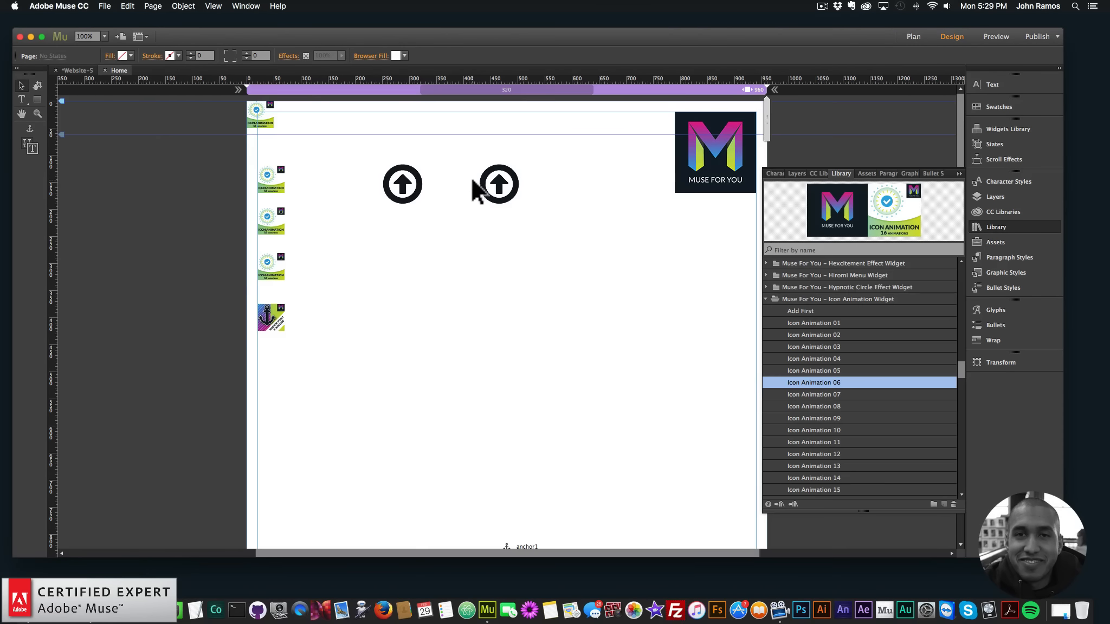
{"action": "left_click", "coordinate": [534, 161]}
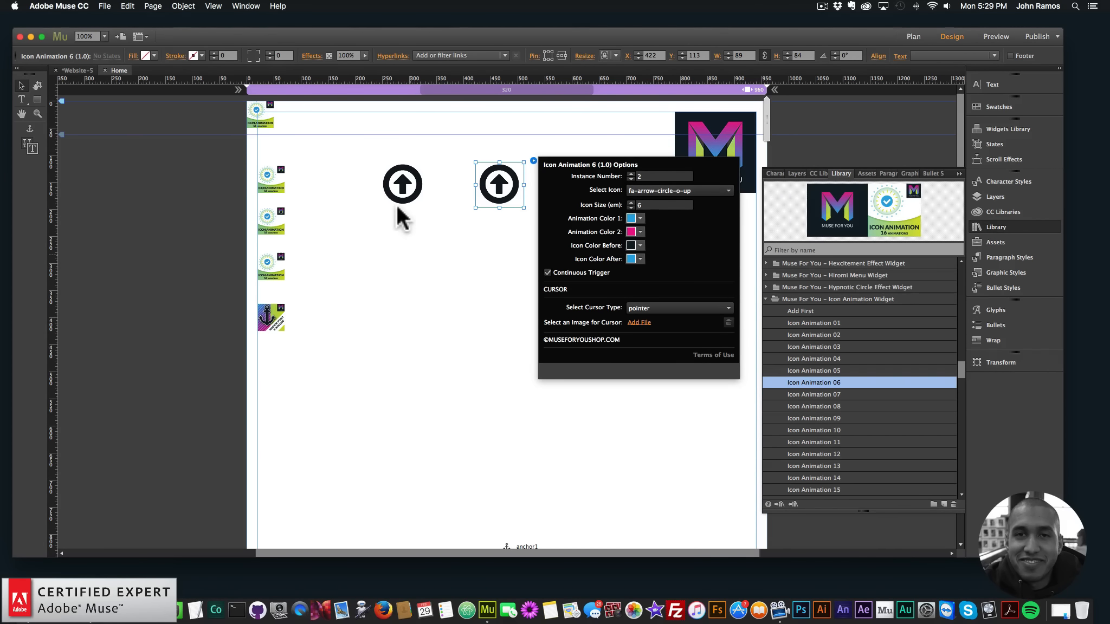
Set the Animation 10 widget's instance number to 1 and change the instance number in the Animation 12 widget's options
{"action": "left_click", "coordinate": [400, 187]}
{"action": "left_click", "coordinate": [497, 188]}
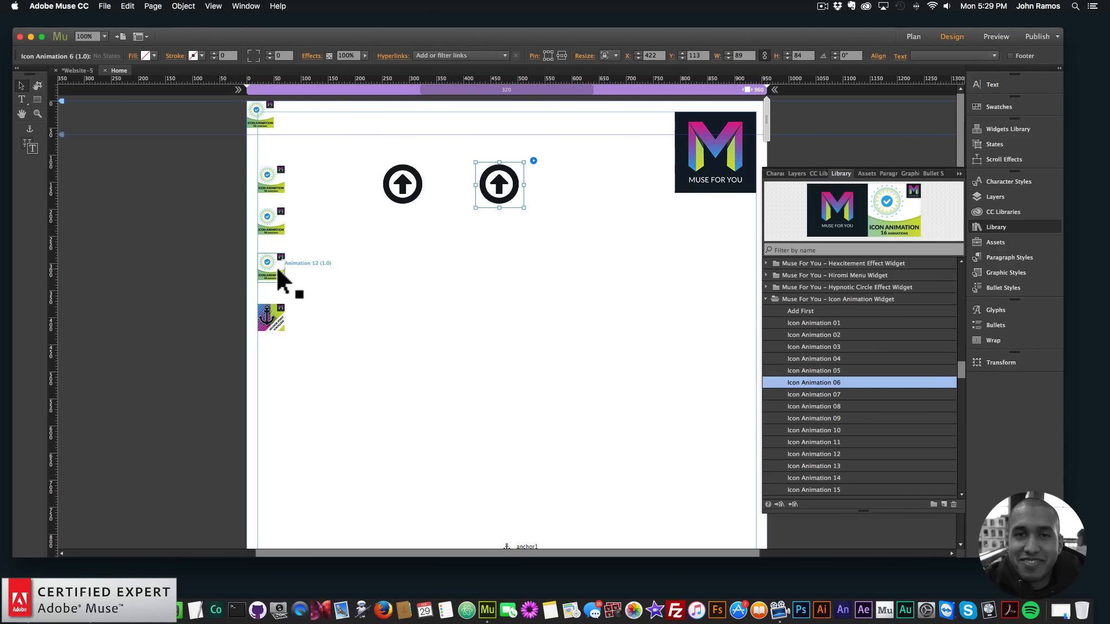
{"action": "left_click", "coordinate": [272, 221]}
{"action": "left_click", "coordinate": [293, 203]}
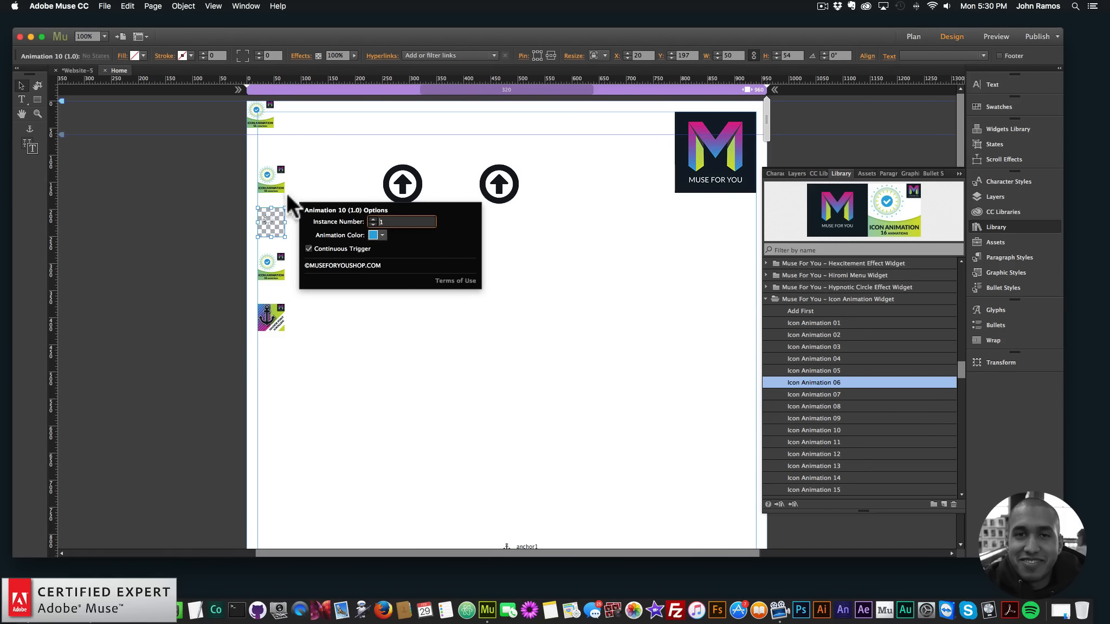
{"action": "left_click", "coordinate": [274, 266]}
{"action": "left_click", "coordinate": [294, 251]}
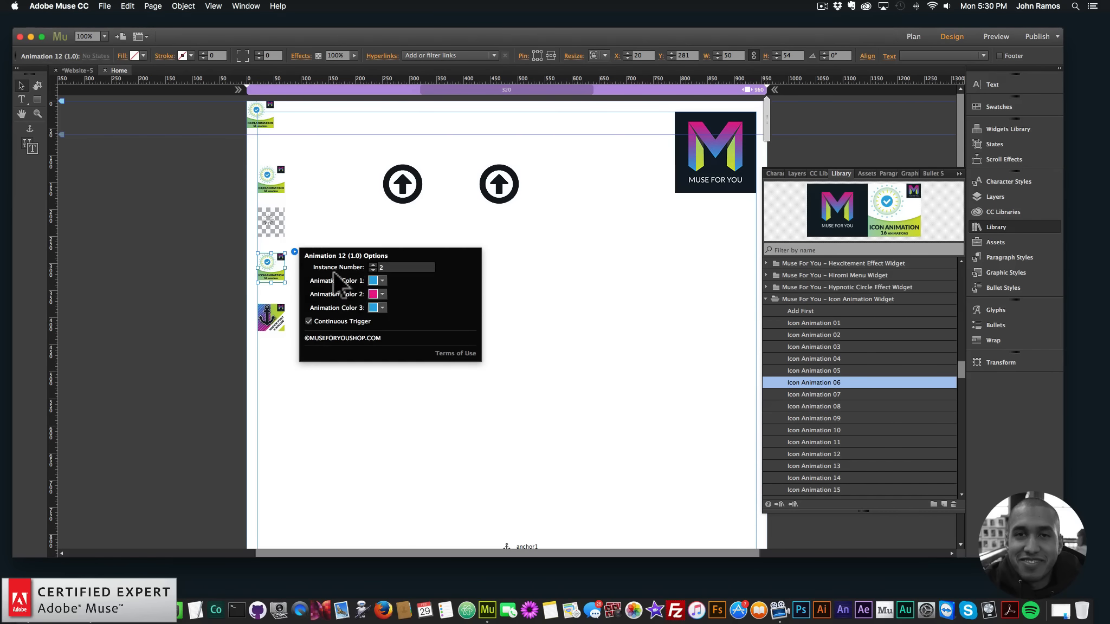
{"action": "left_click", "coordinate": [564, 313]}
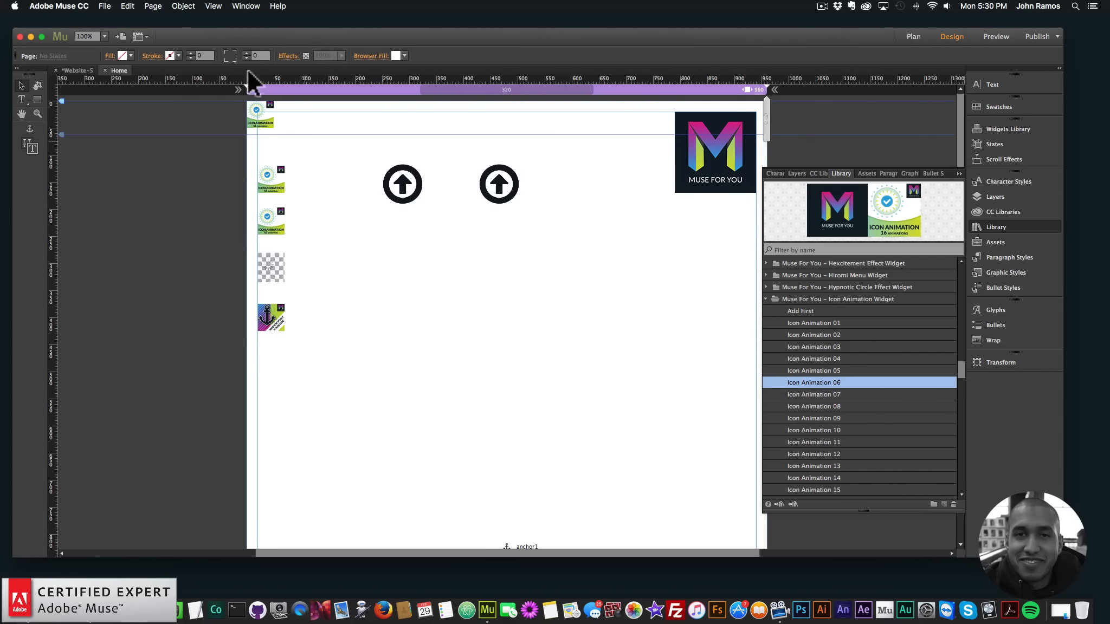
Preview the page in the browser and compare which animations play on the first and second arrow icons
{"action": "left_click", "coordinate": [104, 6]}
{"action": "left_click", "coordinate": [153, 178]}
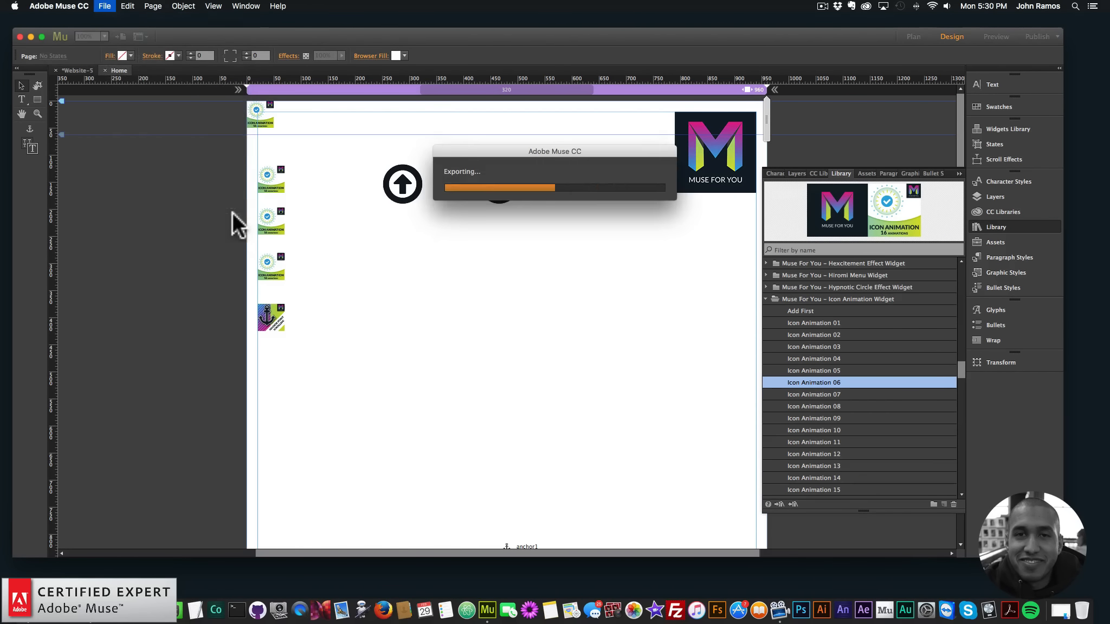
{"action": "left_click", "coordinate": [449, 209]}
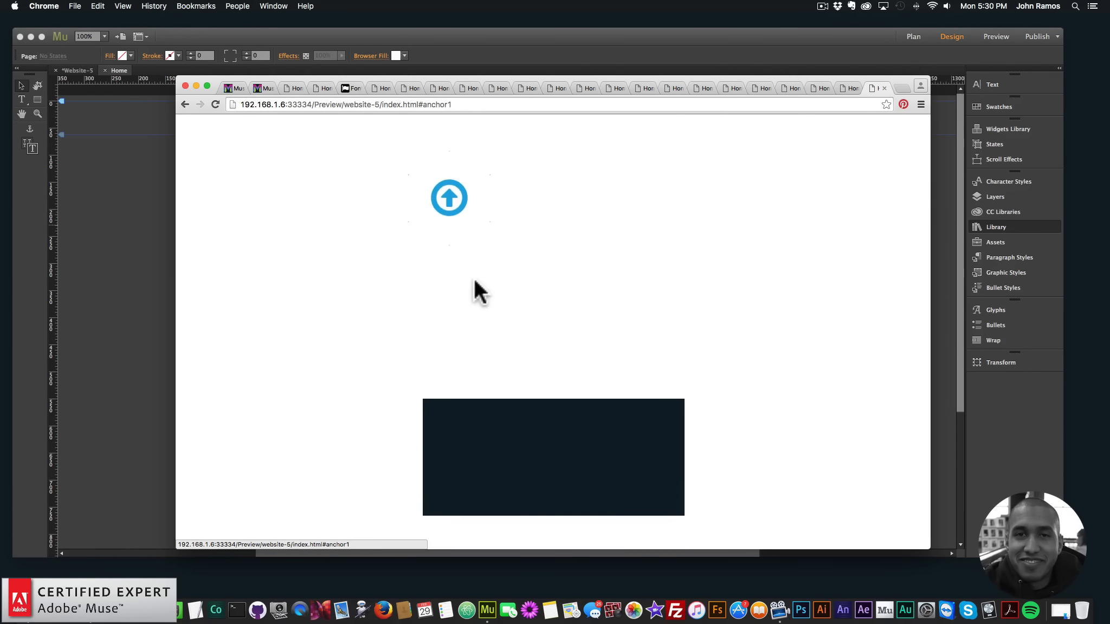
{"action": "scroll", "coordinate": [474, 277], "scroll_direction": "up", "scroll_amount": 3}
{"action": "left_click", "coordinate": [445, 213]}
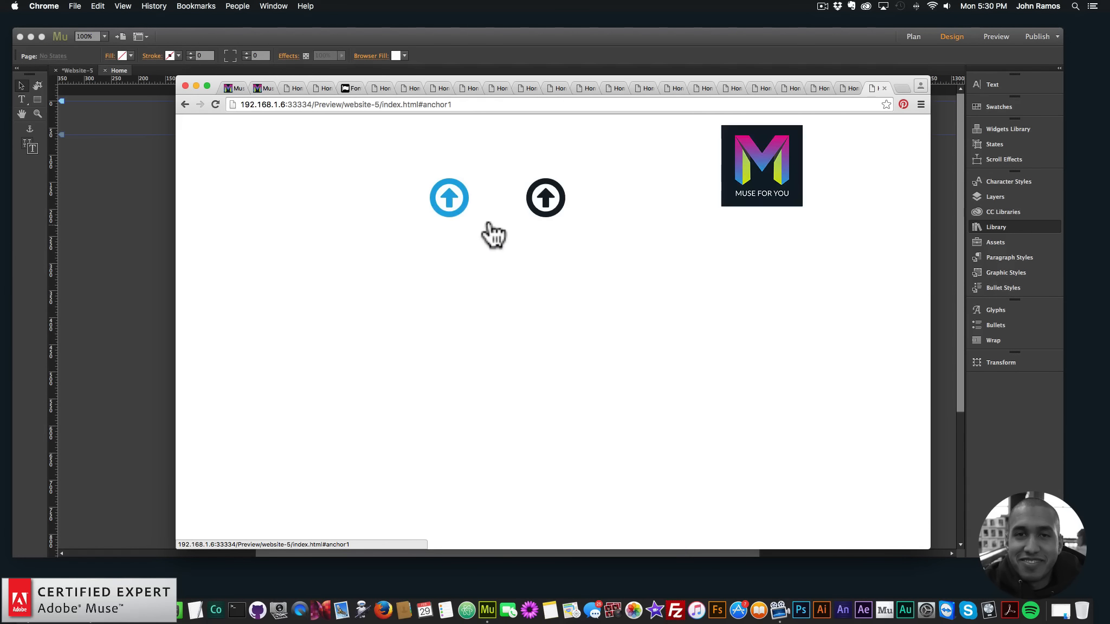
{"action": "left_click", "coordinate": [550, 208]}
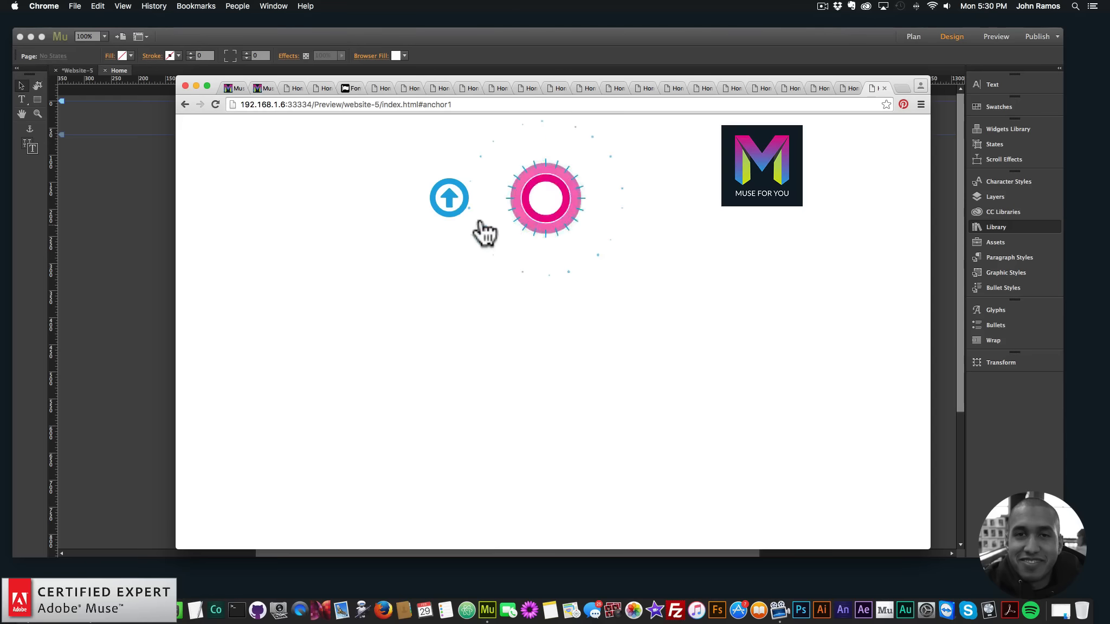
{"action": "left_click", "coordinate": [431, 213]}
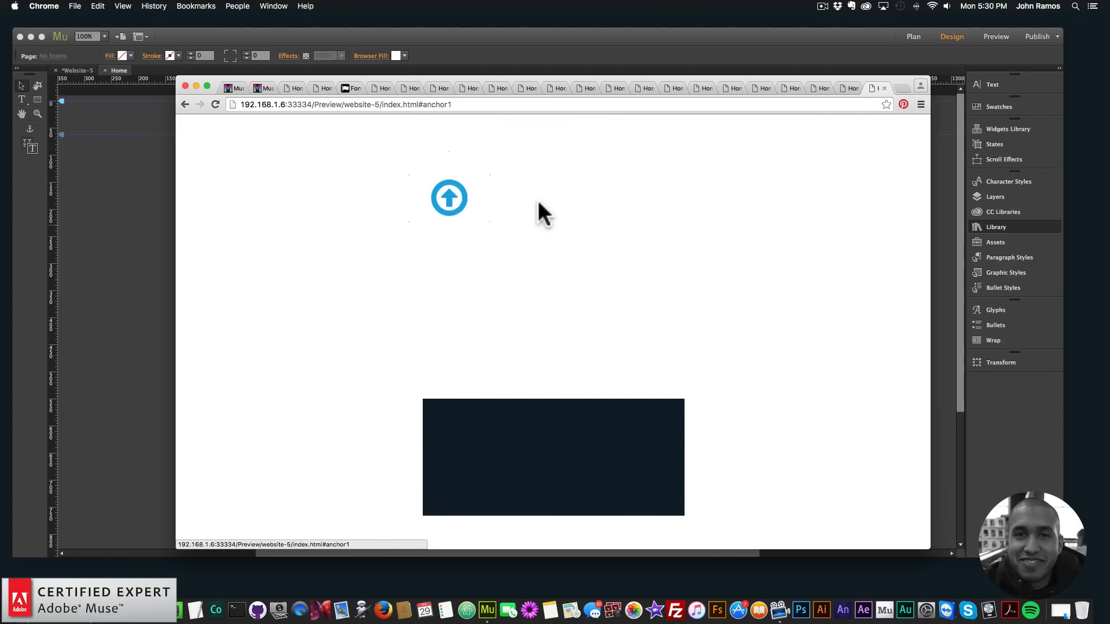
{"action": "scroll", "coordinate": [448, 199], "scroll_direction": "up", "scroll_amount": 5}
{"action": "left_click", "coordinate": [463, 204]}
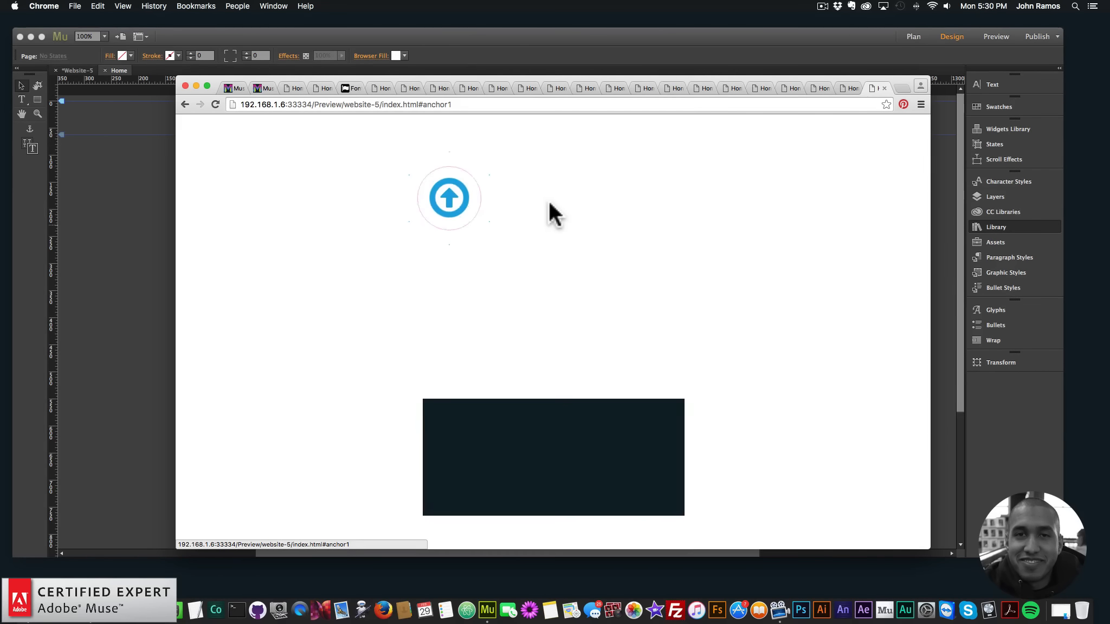
{"action": "scroll", "coordinate": [515, 215], "scroll_direction": "up", "scroll_amount": 5}
Return to Adobe Muse and move both arrow icons to about Y 90, the first at about X 153 and the second at about X 364
{"action": "left_click", "coordinate": [123, 205]}
{"action": "left_click_drag", "start_coordinate": [403, 184], "coordinate": [365, 158]}
{"action": "left_click", "coordinate": [514, 184]}
{"action": "left_click_drag", "start_coordinate": [515, 186], "coordinate": [481, 153]}
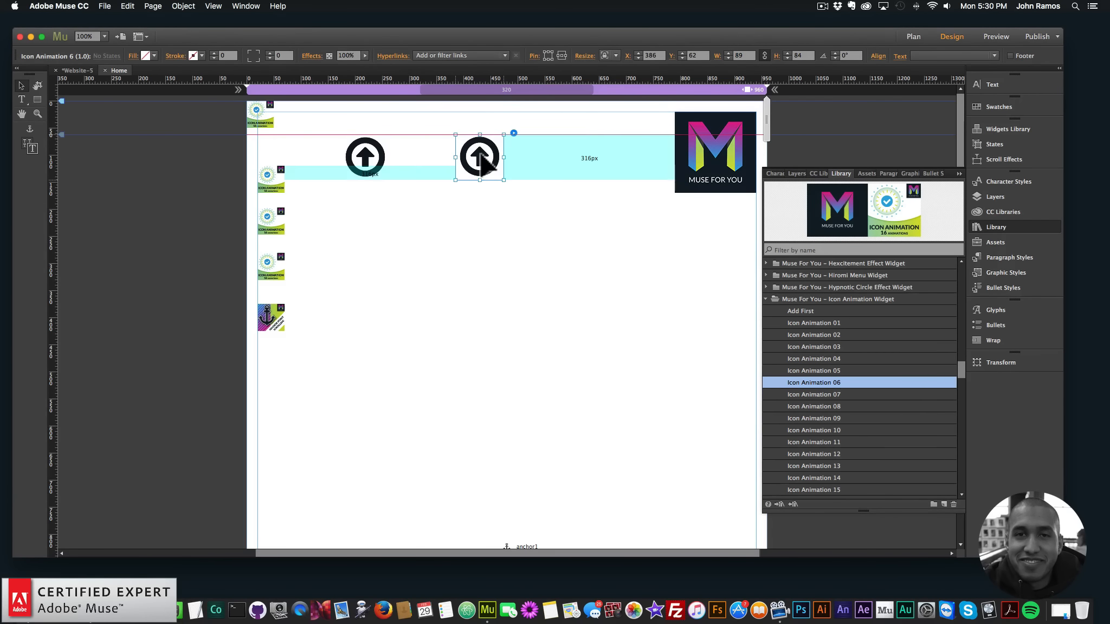
{"action": "left_click", "coordinate": [467, 55]}
{"action": "left_click", "coordinate": [549, 50]}
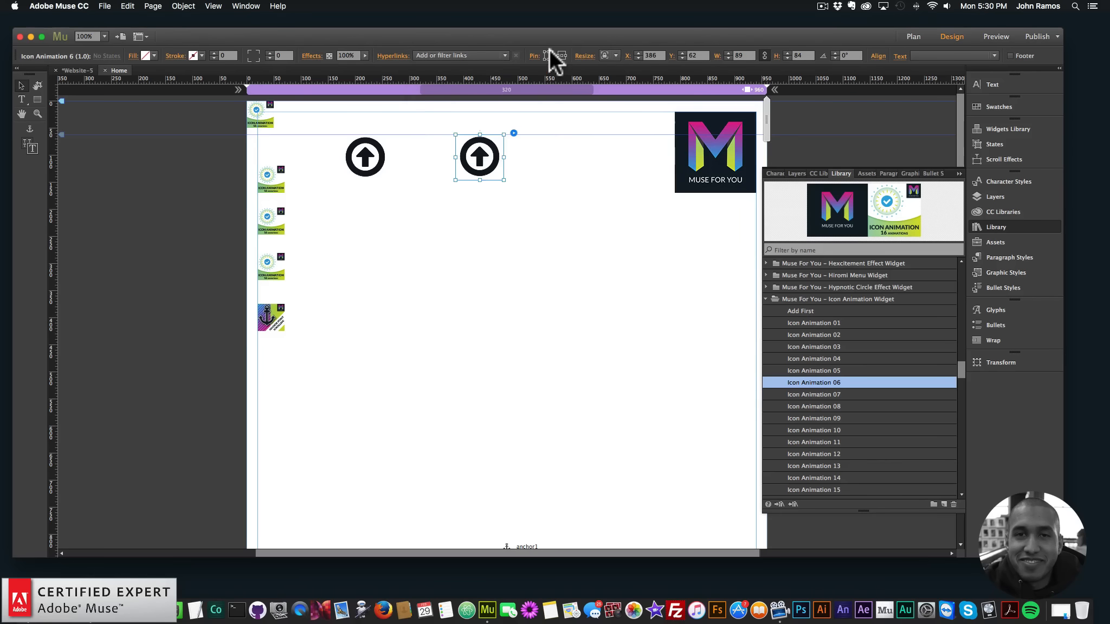
{"action": "left_click", "coordinate": [543, 194]}
{"action": "left_click", "coordinate": [478, 157]}
{"action": "left_click_drag", "start_coordinate": [478, 156], "coordinate": [481, 171]}
{"action": "left_click_drag", "start_coordinate": [353, 155], "coordinate": [353, 170]}
{"action": "left_click_drag", "start_coordinate": [495, 165], "coordinate": [481, 164]}
{"action": "left_click", "coordinate": [526, 166]}
Add the Icon Animation 11 widget to the right of the arrow icons at about X 577, Y 90 and set its instance number to 3
{"action": "left_click", "coordinate": [829, 453]}
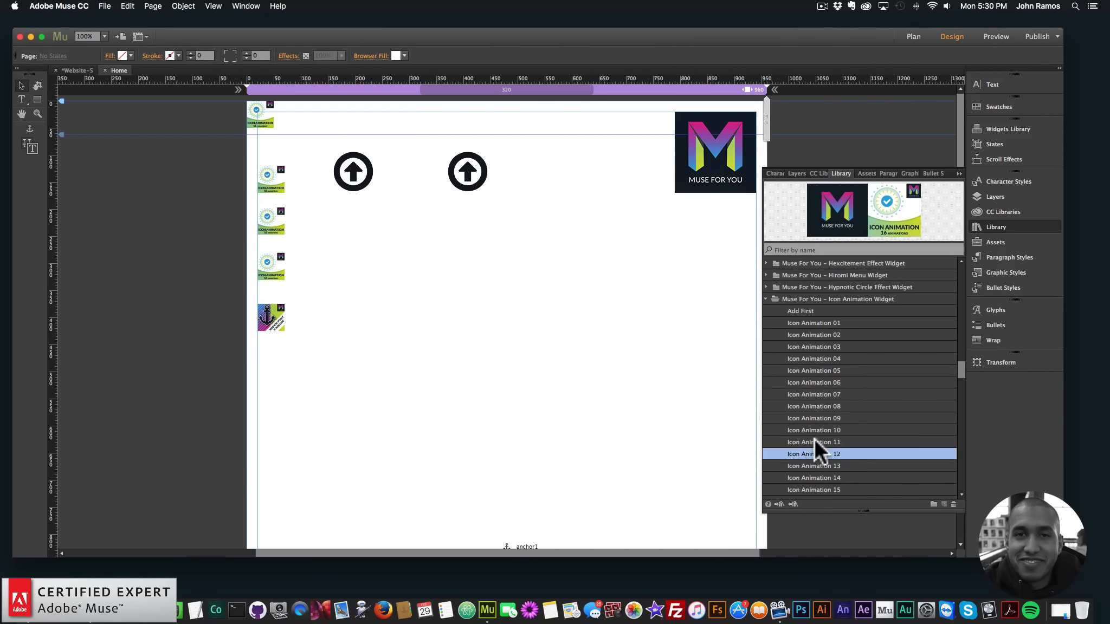
{"action": "left_click_drag", "start_coordinate": [804, 440], "coordinate": [582, 172]}
{"action": "left_click", "coordinate": [618, 148]}
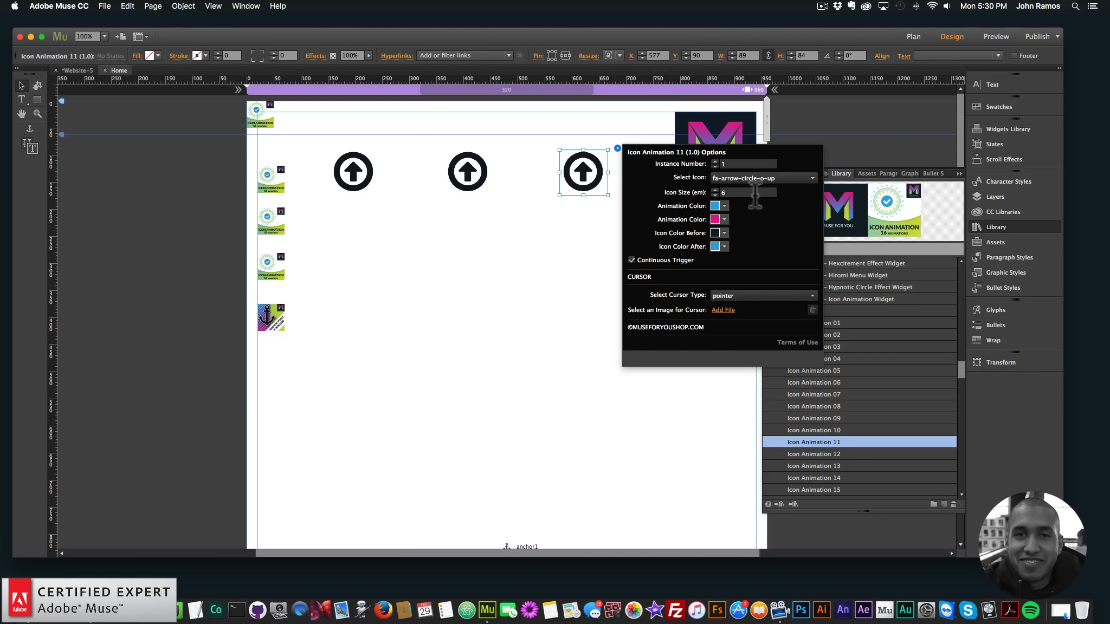
{"action": "left_click", "coordinate": [732, 162]}
{"action": "key", "text": "BackSpace"}
{"action": "type", "text": "3"}
{"action": "key", "text": "Return"}
Change the icon of the first widget, Icon Animation 1, to fa-book
{"action": "left_click", "coordinate": [355, 170]}
{"action": "left_click", "coordinate": [387, 147]}
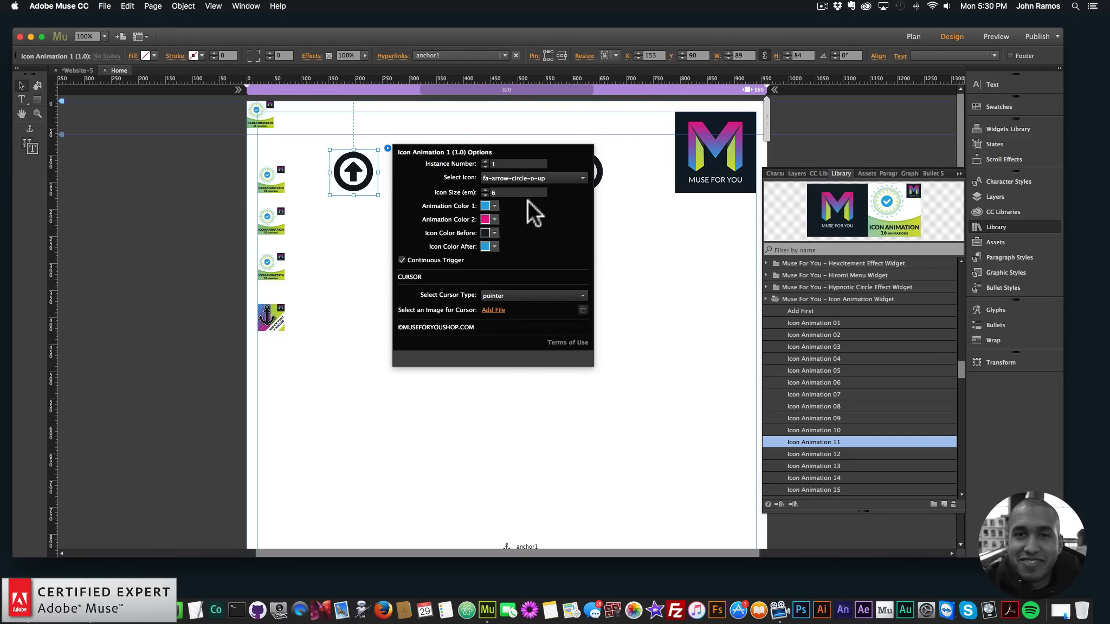
{"action": "left_click", "coordinate": [531, 178]}
{"action": "scroll", "coordinate": [524, 255], "scroll_direction": "down", "scroll_amount": 2}
{"action": "scroll", "coordinate": [526, 287], "scroll_direction": "down", "scroll_amount": 8}
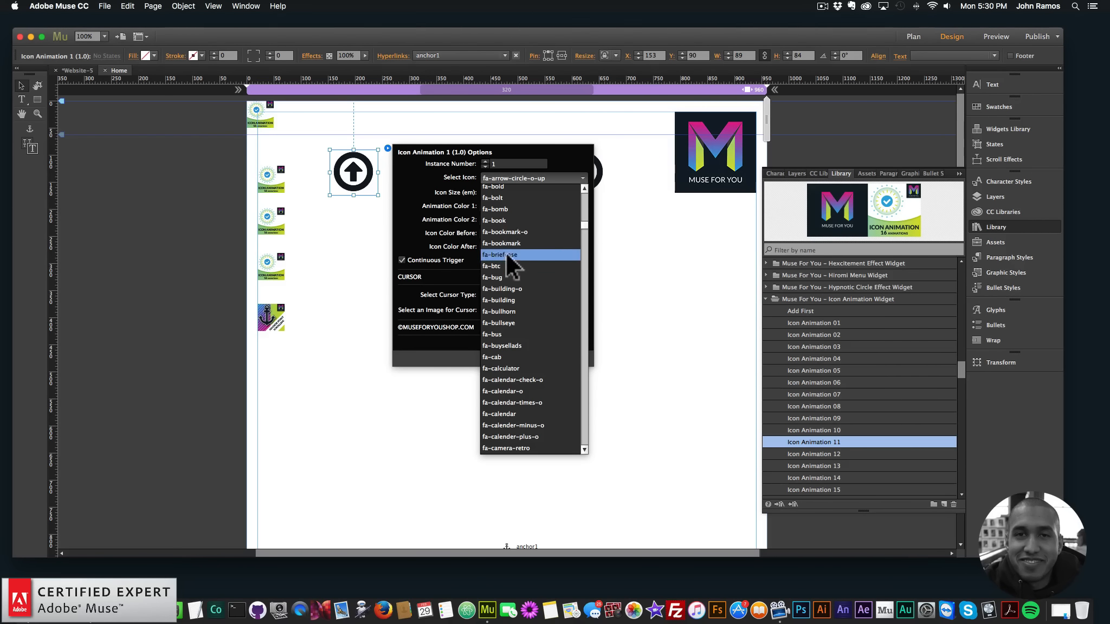
{"action": "left_click", "coordinate": [499, 221]}
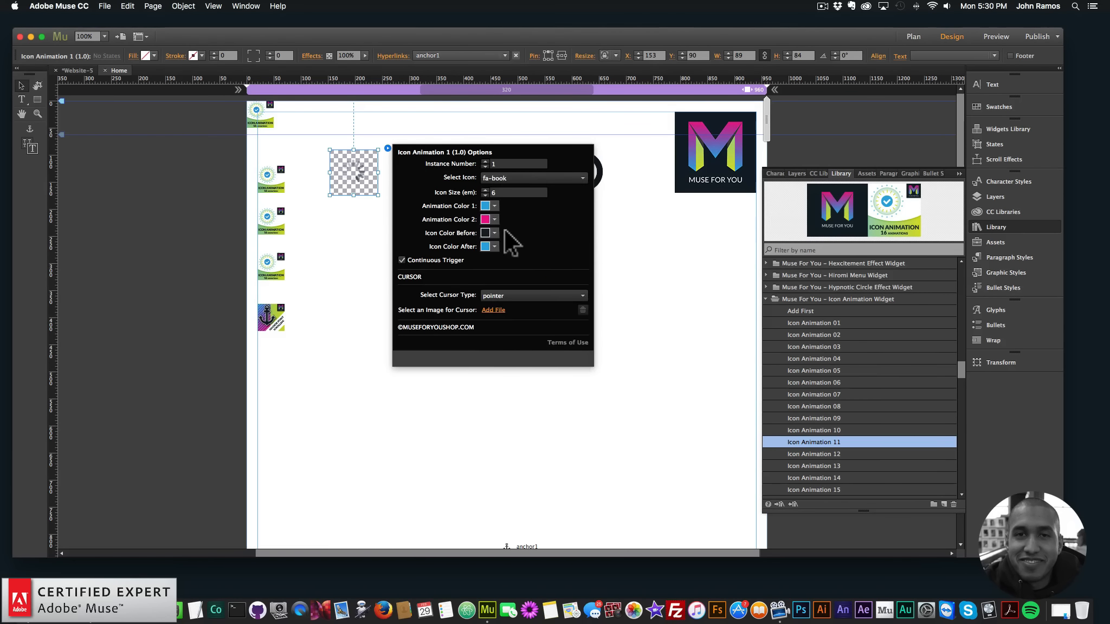
{"action": "left_click", "coordinate": [465, 134]}
Try fa-chrome as the icon of the Icon Animation 6 widget and replace it with fa-file-o
{"action": "left_click", "coordinate": [465, 173]}
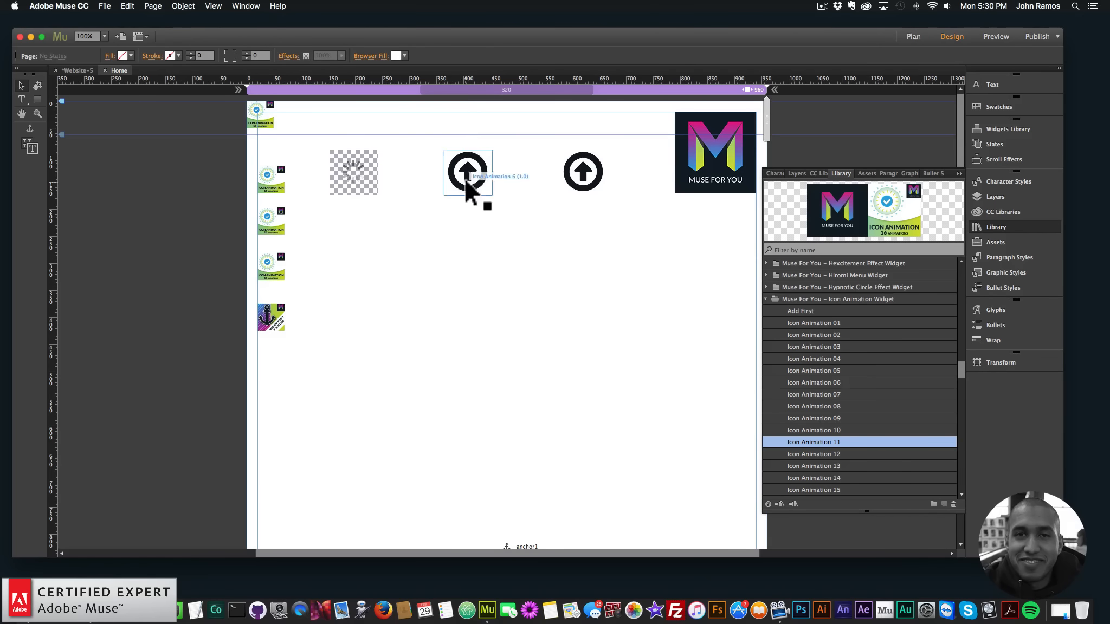
{"action": "left_click", "coordinate": [502, 148]}
{"action": "left_click", "coordinate": [617, 177]}
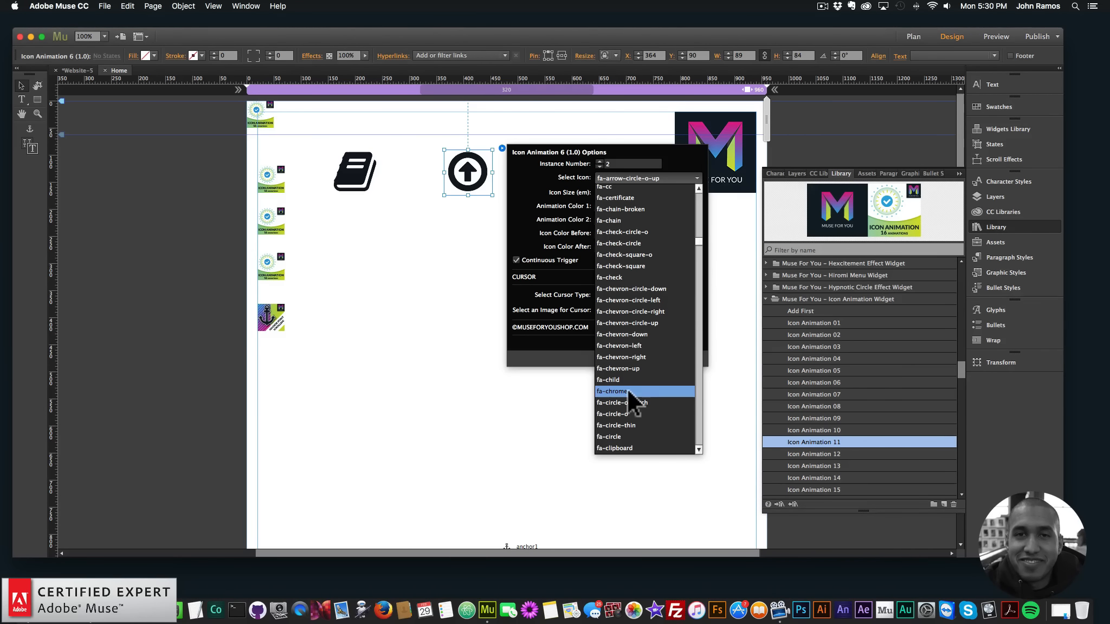
{"action": "left_click", "coordinate": [628, 390]}
{"action": "left_click", "coordinate": [642, 178]}
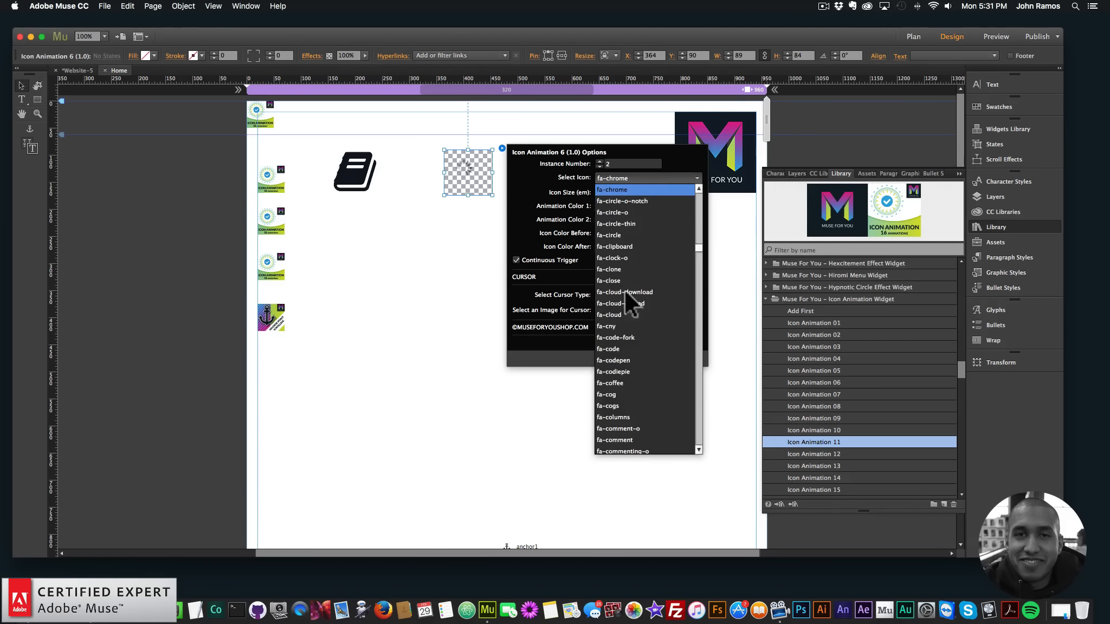
{"action": "scroll", "coordinate": [629, 384], "scroll_direction": "down", "scroll_amount": 6}
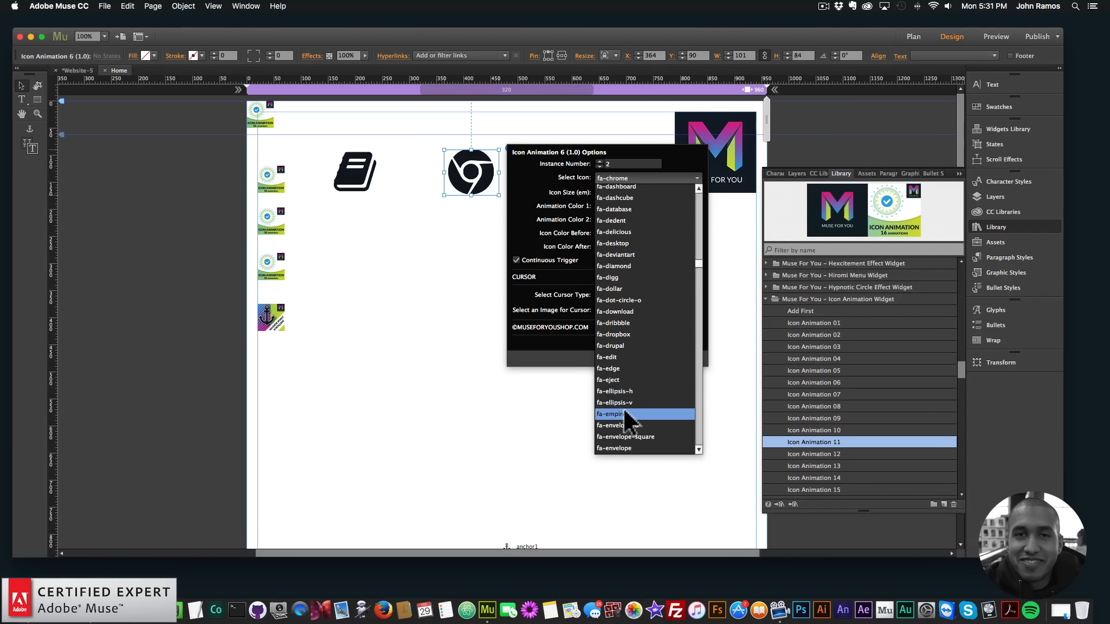
{"action": "scroll", "coordinate": [631, 398], "scroll_direction": "down", "scroll_amount": 7}
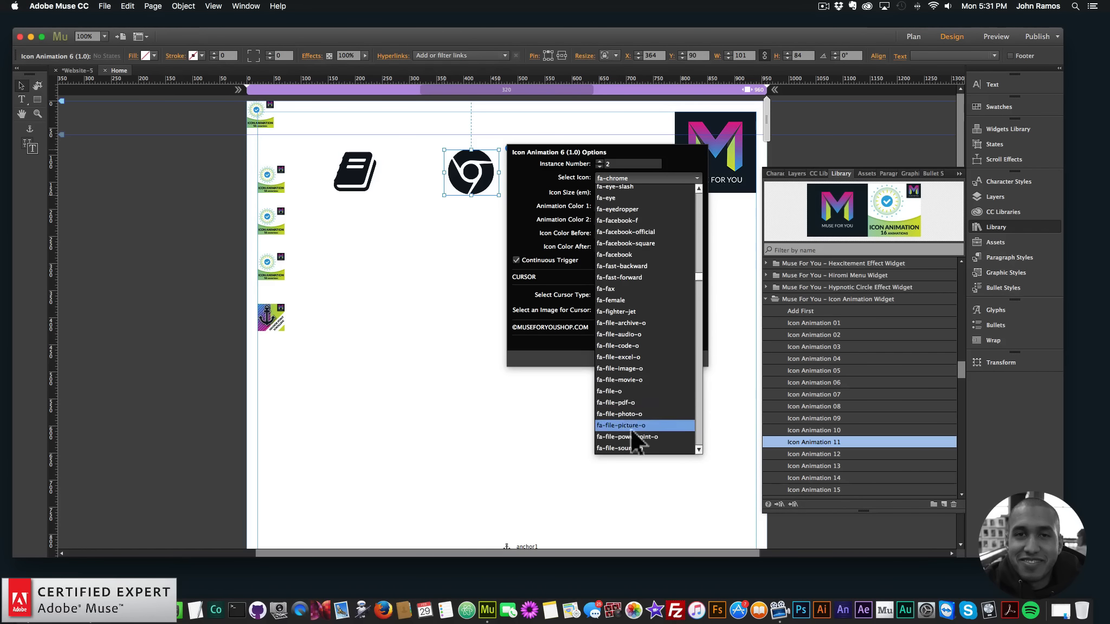
{"action": "left_click", "coordinate": [628, 390]}
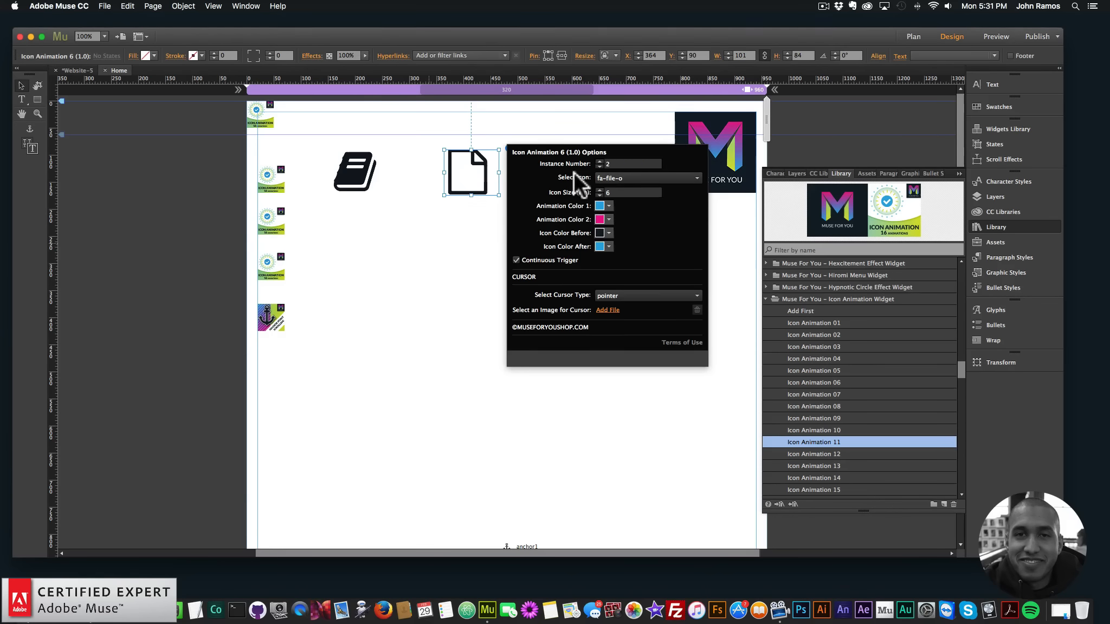
Set the Icon Animation 11 widget's icon to fa-comment and shift the file icon slightly right between its neighbours
{"action": "left_click", "coordinate": [591, 164]}
{"action": "left_click", "coordinate": [617, 148]}
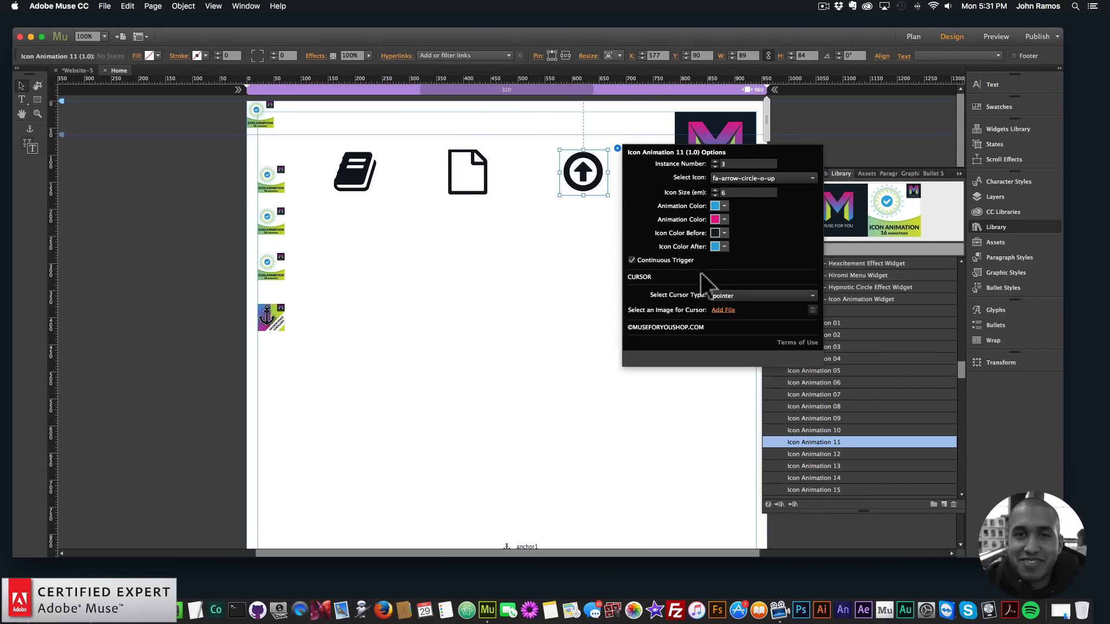
{"action": "left_click", "coordinate": [735, 174]}
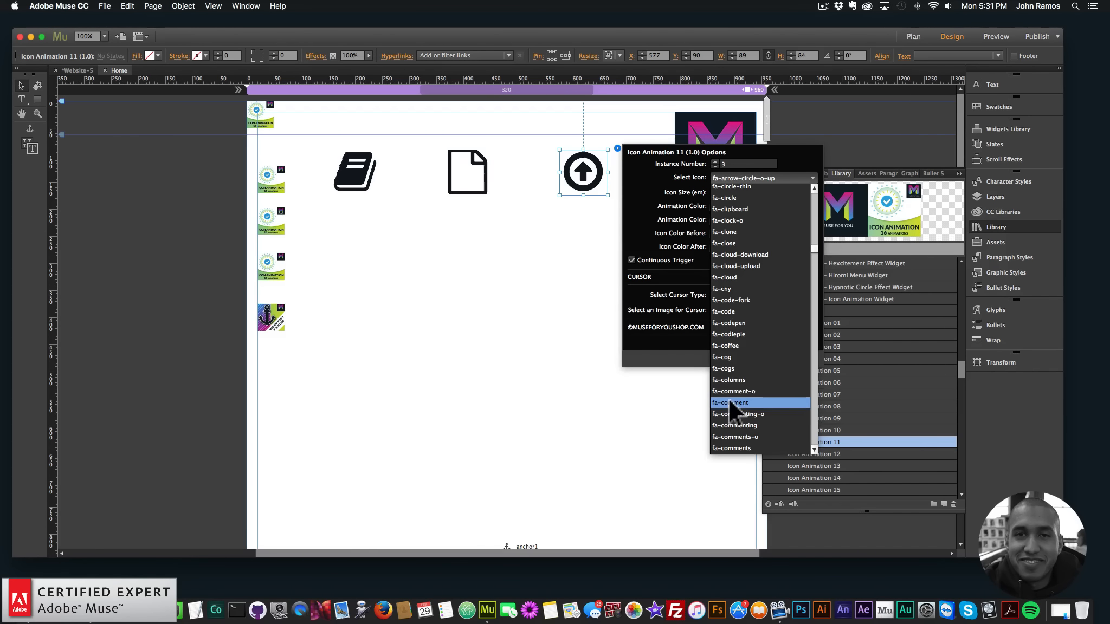
{"action": "left_click", "coordinate": [730, 403]}
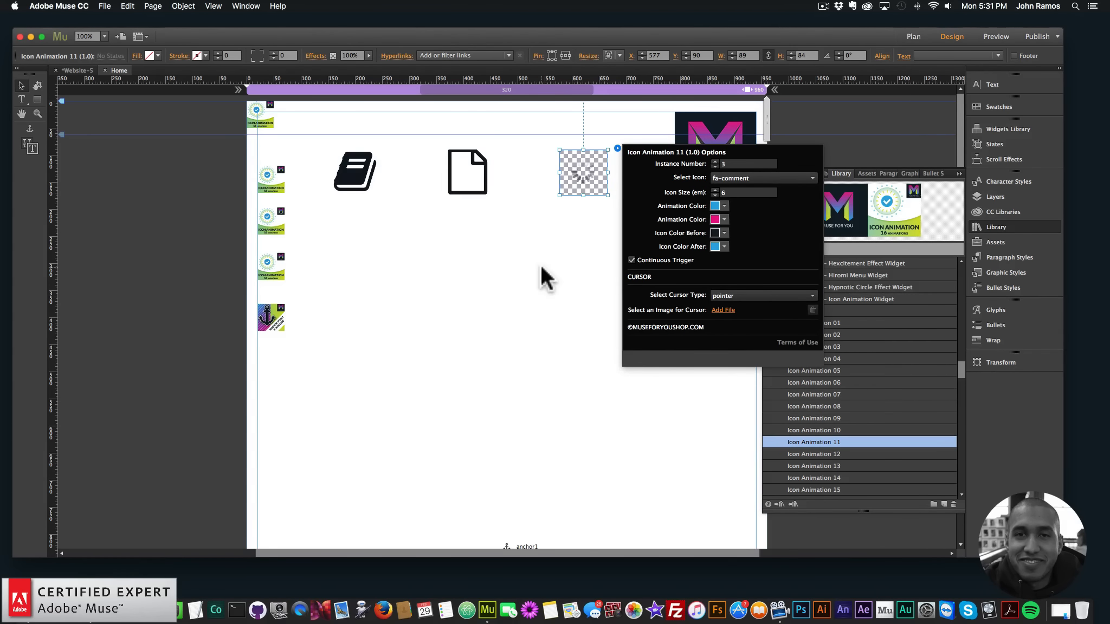
{"action": "left_click_drag", "start_coordinate": [470, 173], "coordinate": [477, 175]}
{"action": "left_click", "coordinate": [497, 227]}
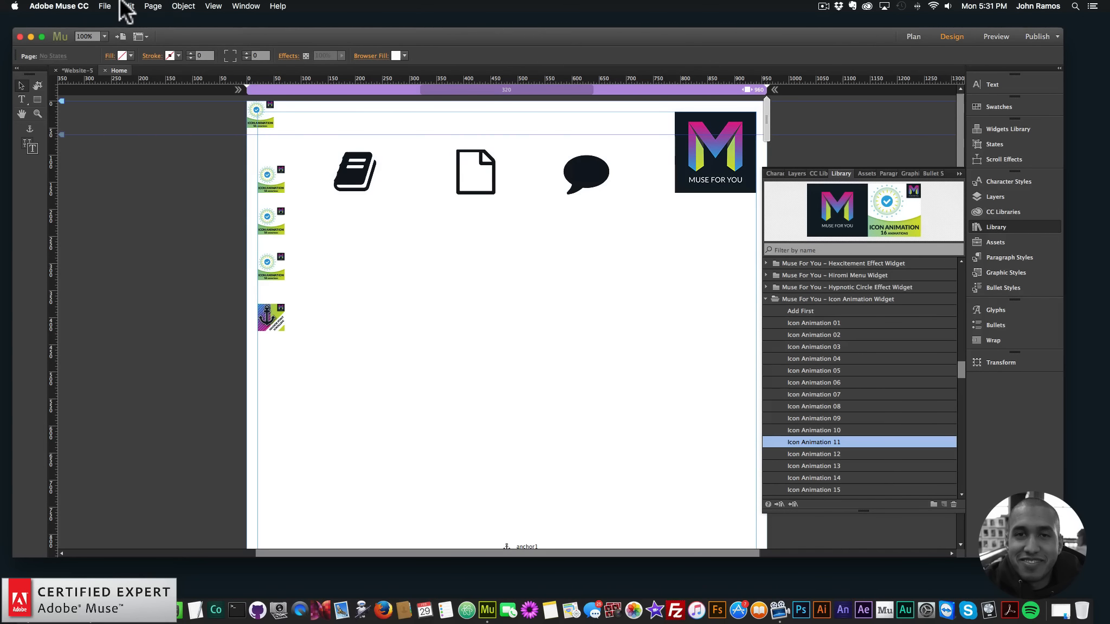
Preview the page in the browser and examine the animations that play on the book, file and comment icons
{"action": "left_click", "coordinate": [105, 6]}
{"action": "left_click", "coordinate": [140, 176]}
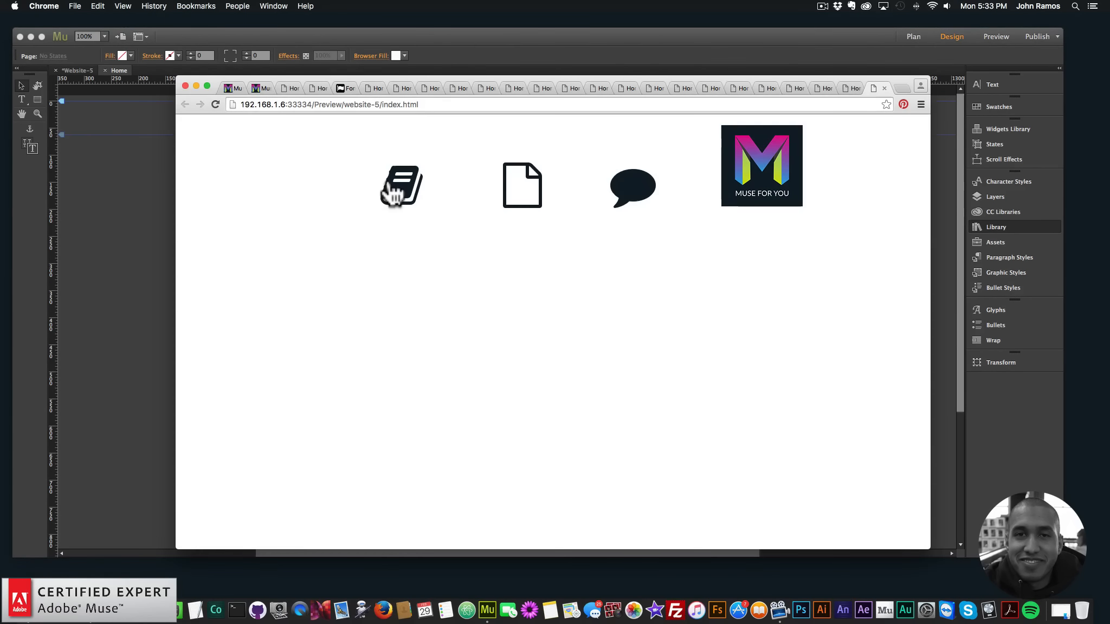
{"action": "left_click", "coordinate": [394, 192]}
{"action": "left_click", "coordinate": [508, 205]}
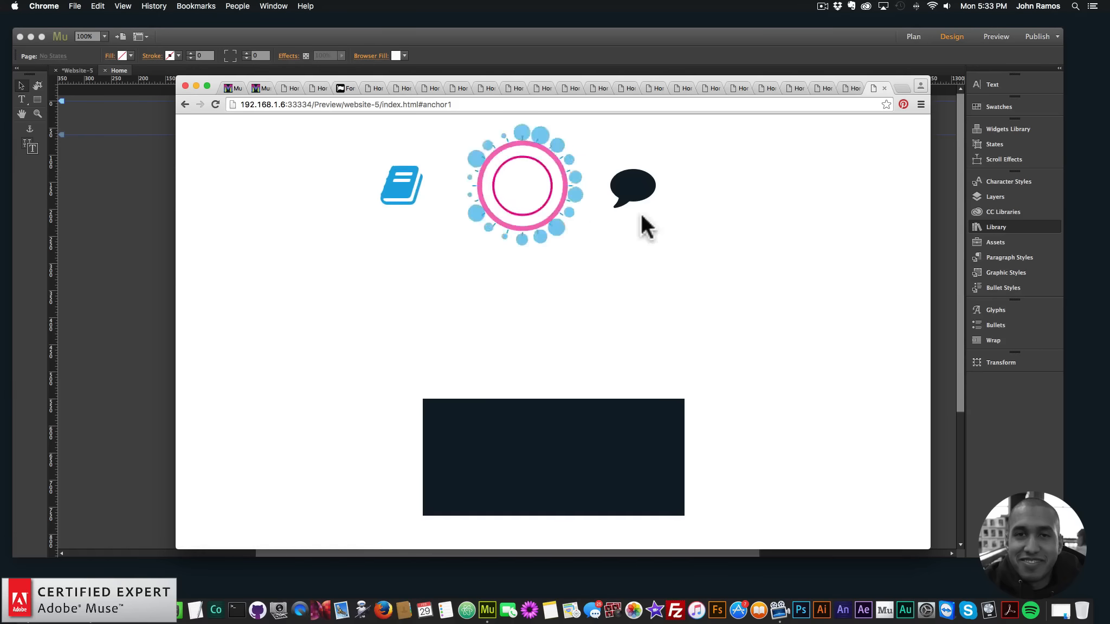
{"action": "left_click", "coordinate": [640, 198]}
{"action": "left_click", "coordinate": [528, 187]}
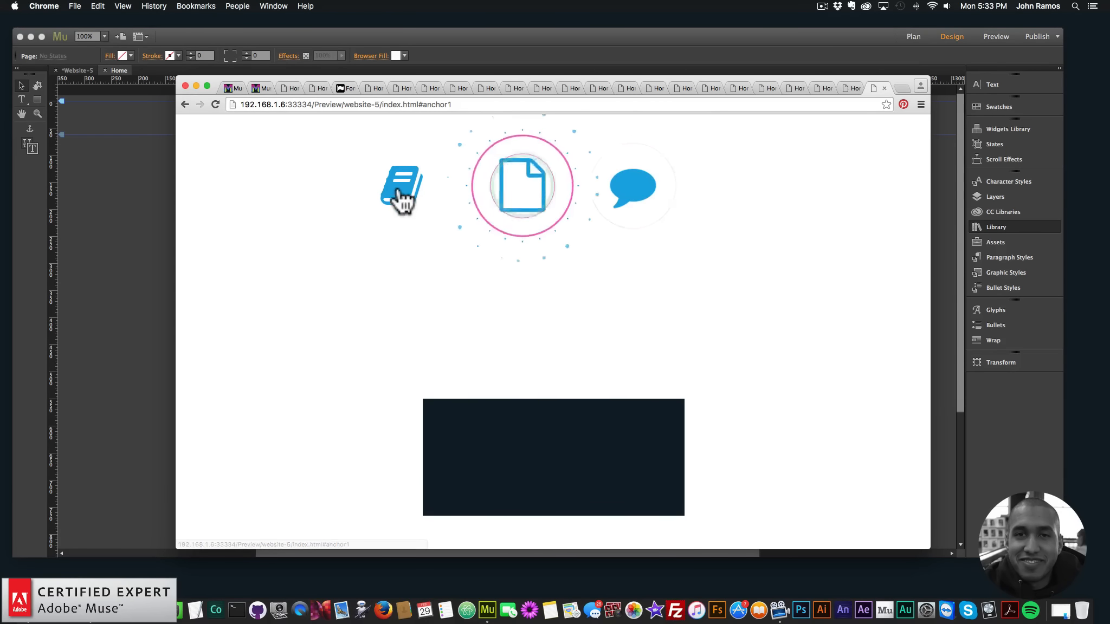
{"action": "left_click", "coordinate": [398, 192]}
{"action": "left_click", "coordinate": [541, 224]}
{"action": "left_click", "coordinate": [643, 198]}
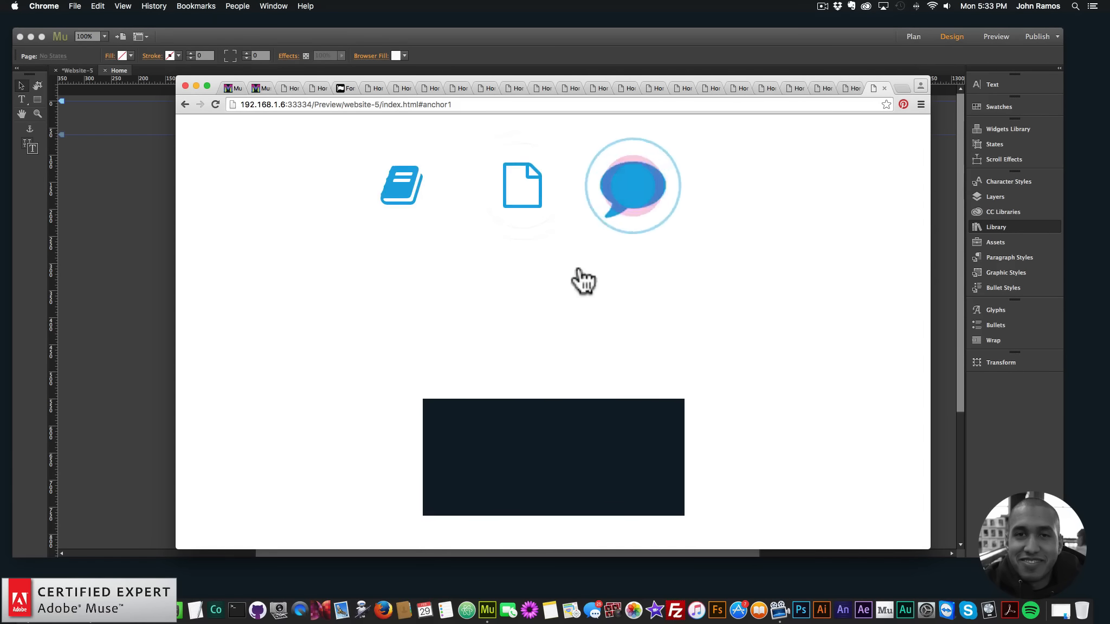
{"action": "left_click", "coordinate": [528, 198]}
{"action": "left_click", "coordinate": [408, 209]}
{"action": "left_click", "coordinate": [639, 193]}
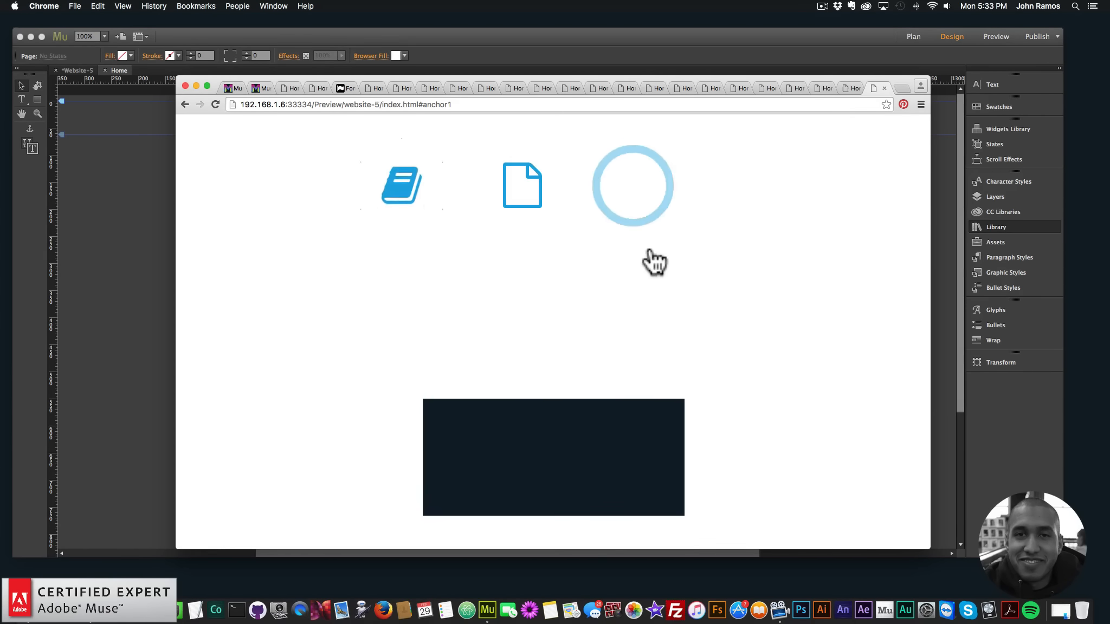
{"action": "left_click", "coordinate": [540, 190]}
{"action": "left_click", "coordinate": [411, 203]}
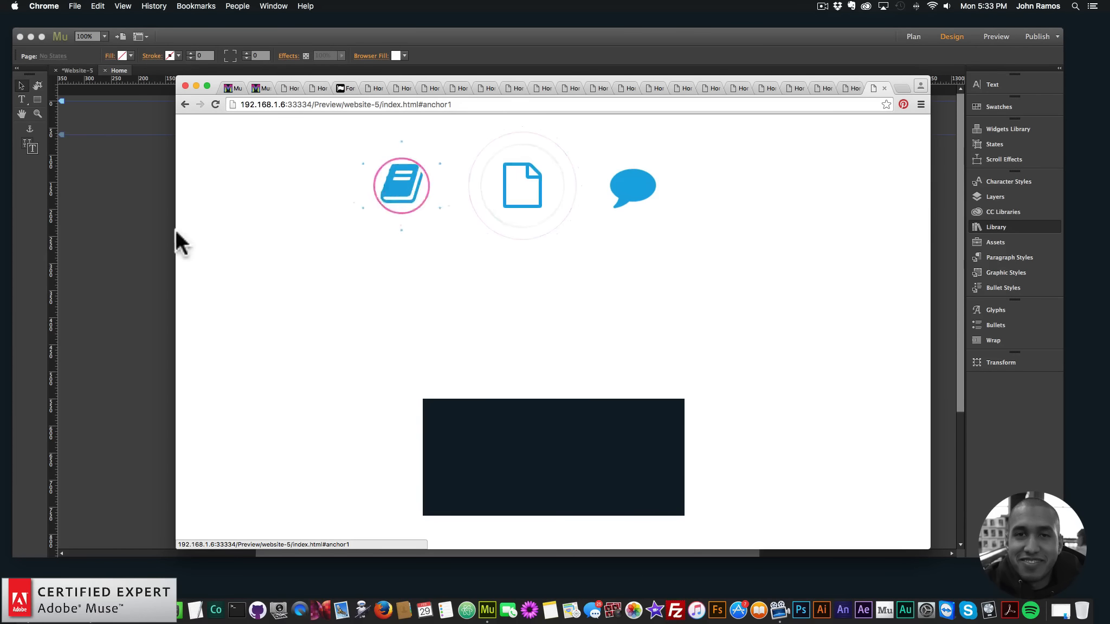
Switch to Adobe Muse and back to the browser preview, and trigger the book icon's anchor link
{"action": "left_click", "coordinate": [175, 213]}
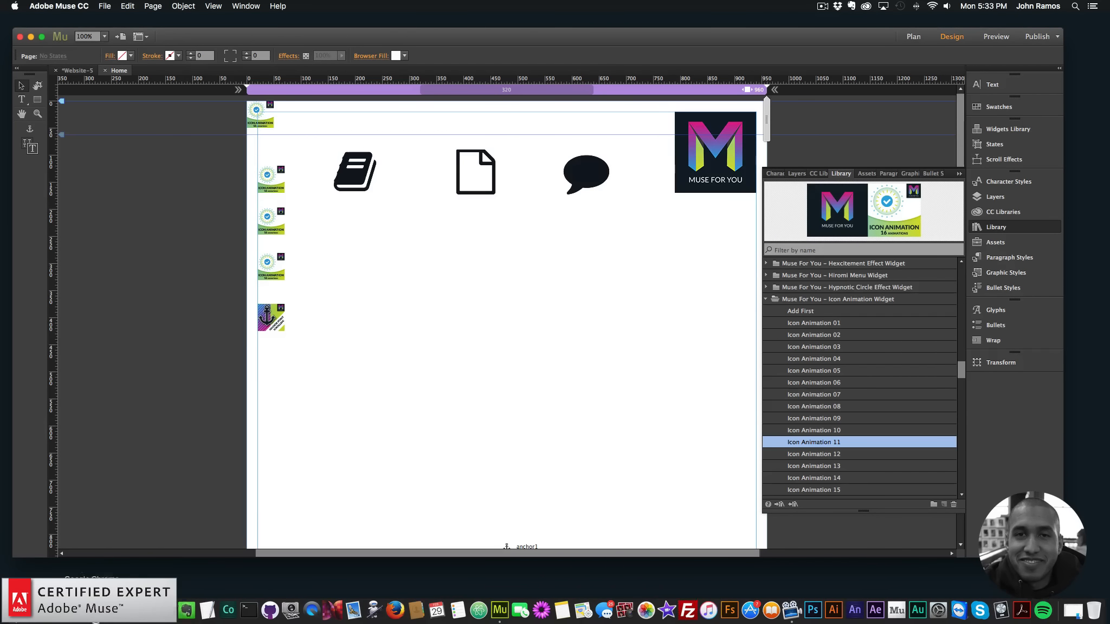
{"action": "left_click", "coordinate": [157, 601]}
{"action": "left_click", "coordinate": [406, 195]}
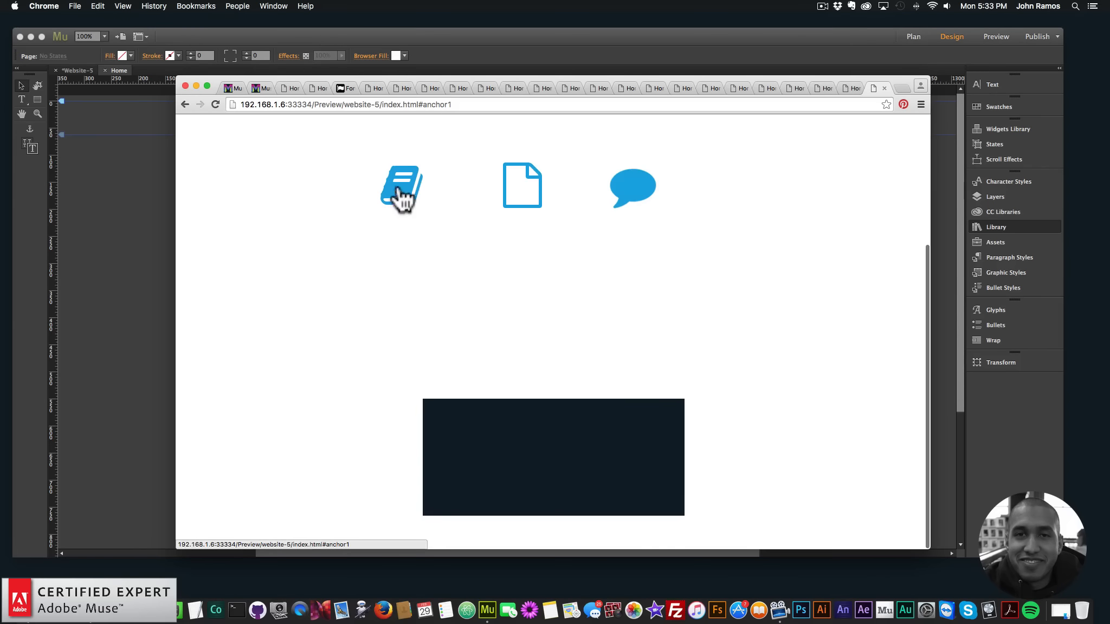
Switch to Adobe Muse and place a copy of the dark rectangle directly below the original, at about Y 1474
{"action": "left_click", "coordinate": [142, 259]}
{"action": "scroll", "coordinate": [509, 380], "scroll_direction": "down", "scroll_amount": 10}
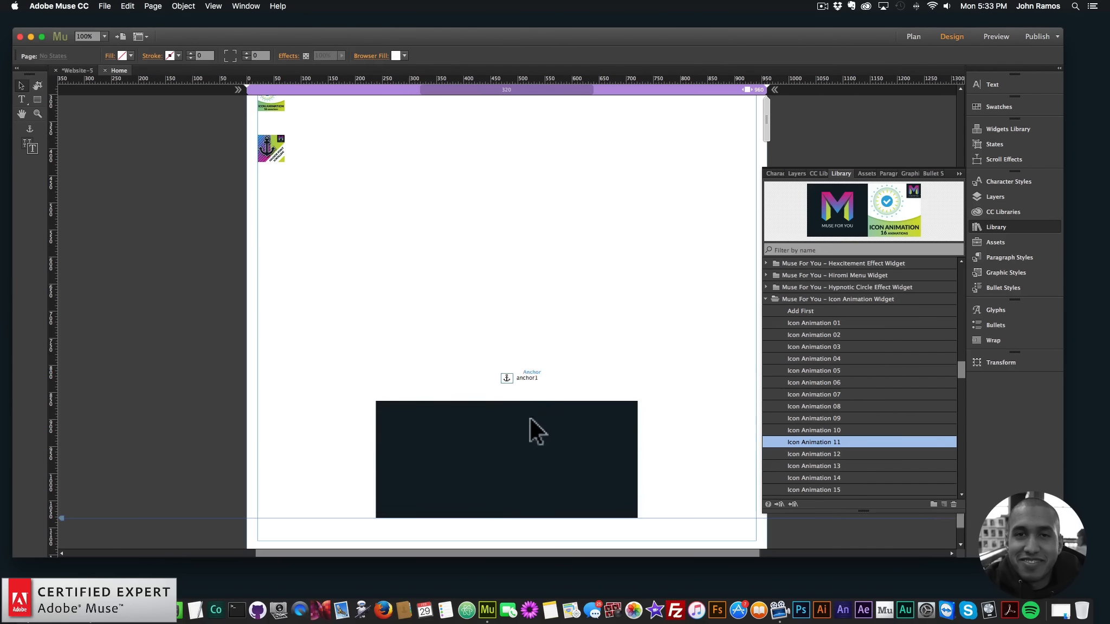
{"action": "left_click", "coordinate": [534, 418]}
{"action": "key", "text": "super+c"}
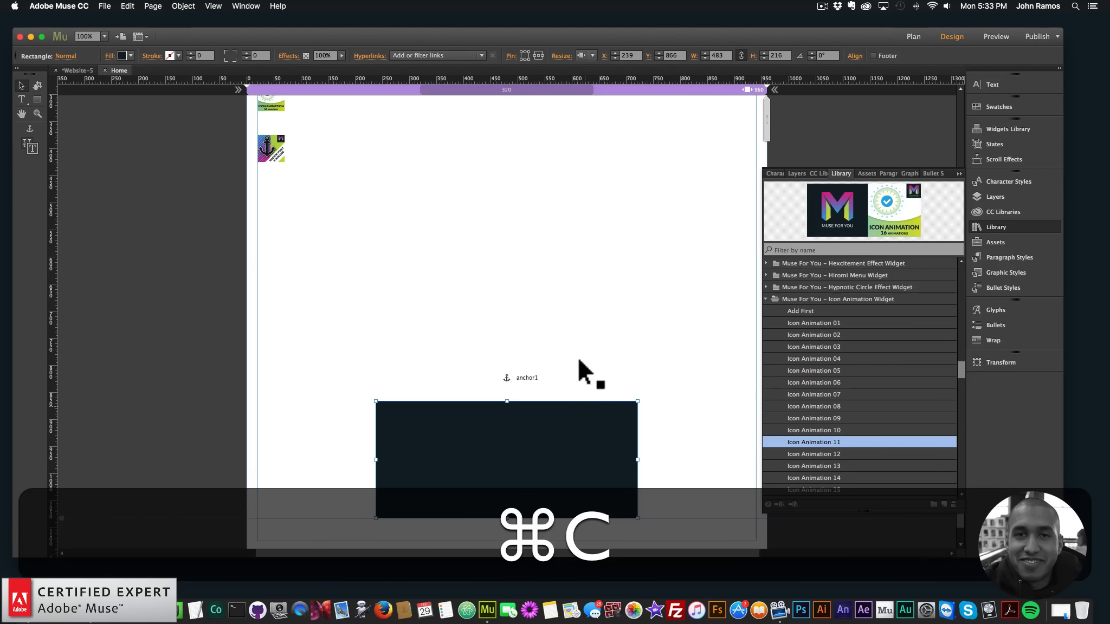
{"action": "scroll", "coordinate": [591, 363], "scroll_direction": "down", "scroll_amount": 1}
{"action": "key", "text": "super+minus"}
{"action": "key", "text": "super+v"}
{"action": "left_click_drag", "start_coordinate": [517, 315], "coordinate": [465, 502]}
{"action": "scroll", "coordinate": [477, 488], "scroll_direction": "down", "scroll_amount": 1}
{"action": "key", "text": "super+space"}
{"action": "left_click", "coordinate": [548, 250]}
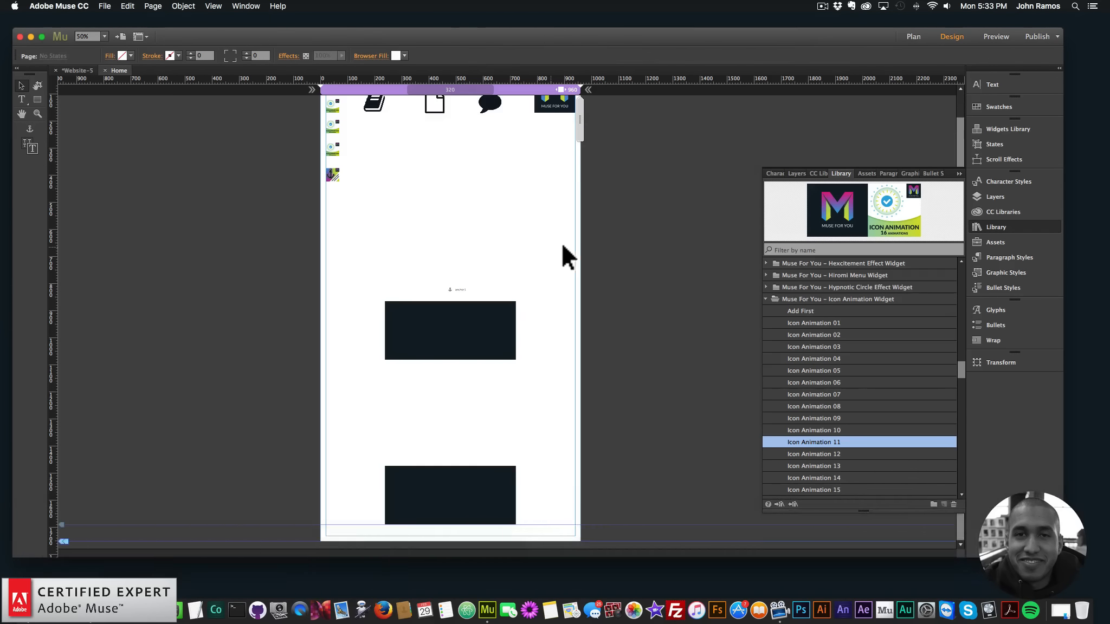
Paste another copy of the dark rectangle and place it below the second one, at X 239, Y 2066
{"action": "key", "text": "Escape"}
{"action": "left_click", "coordinate": [486, 491]}
{"action": "key", "text": "super+v"}
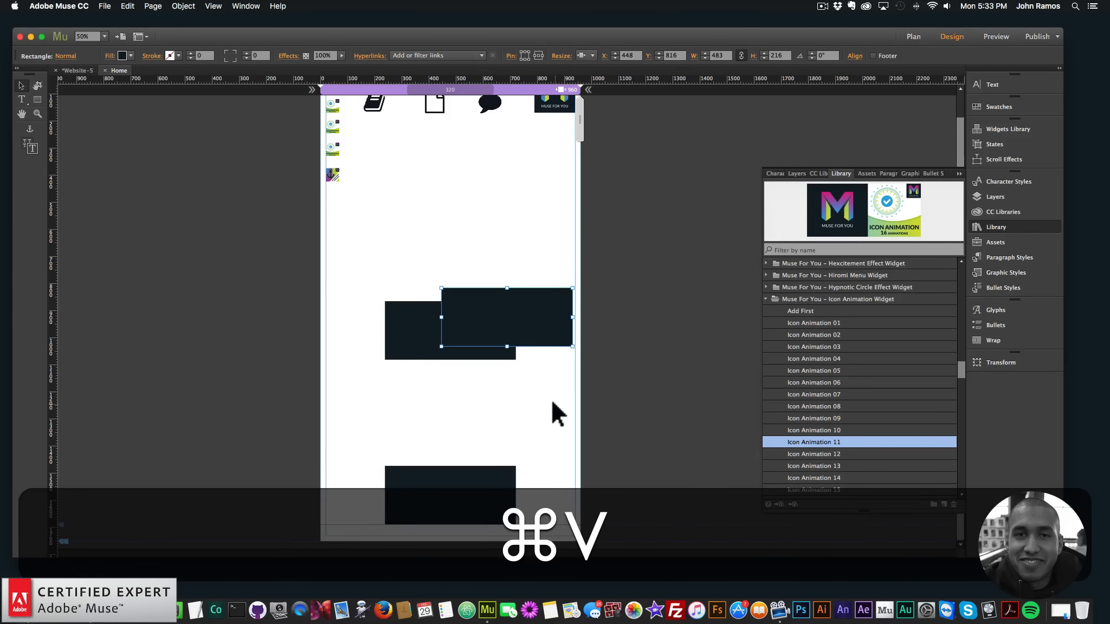
{"action": "left_click_drag", "start_coordinate": [479, 521], "coordinate": [467, 497]}
Place an anchor just above the second rectangle and name it anchor2
{"action": "scroll", "coordinate": [483, 478], "scroll_direction": "up", "scroll_amount": 3}
{"action": "scroll", "coordinate": [484, 477], "scroll_direction": "up", "scroll_amount": 2}
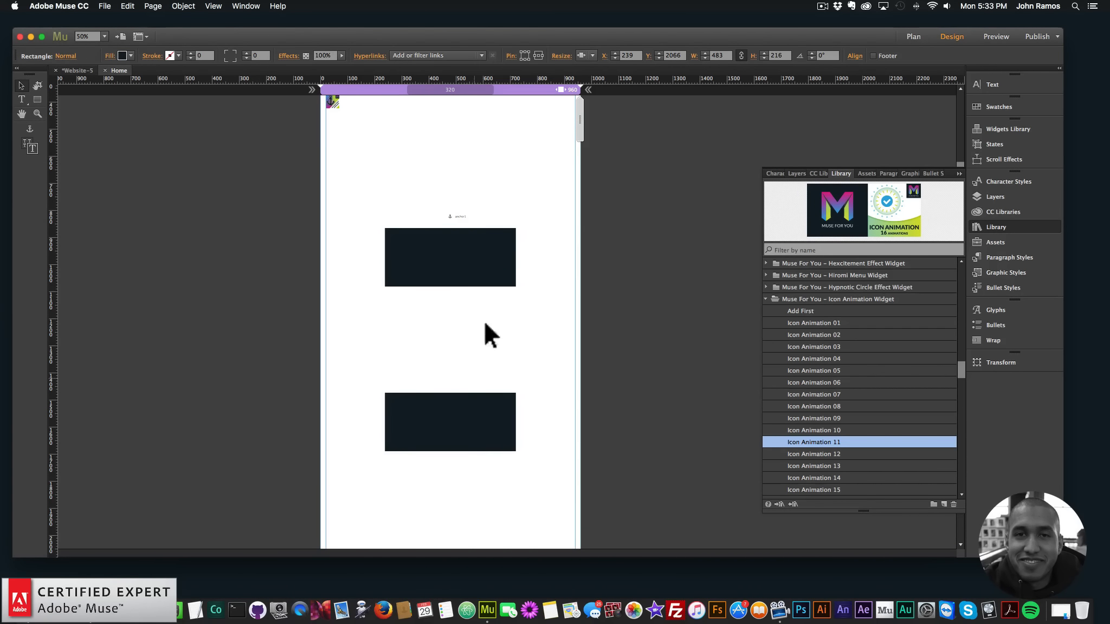
{"action": "left_click", "coordinate": [450, 380]}
{"action": "type", "text": "anchor2"}
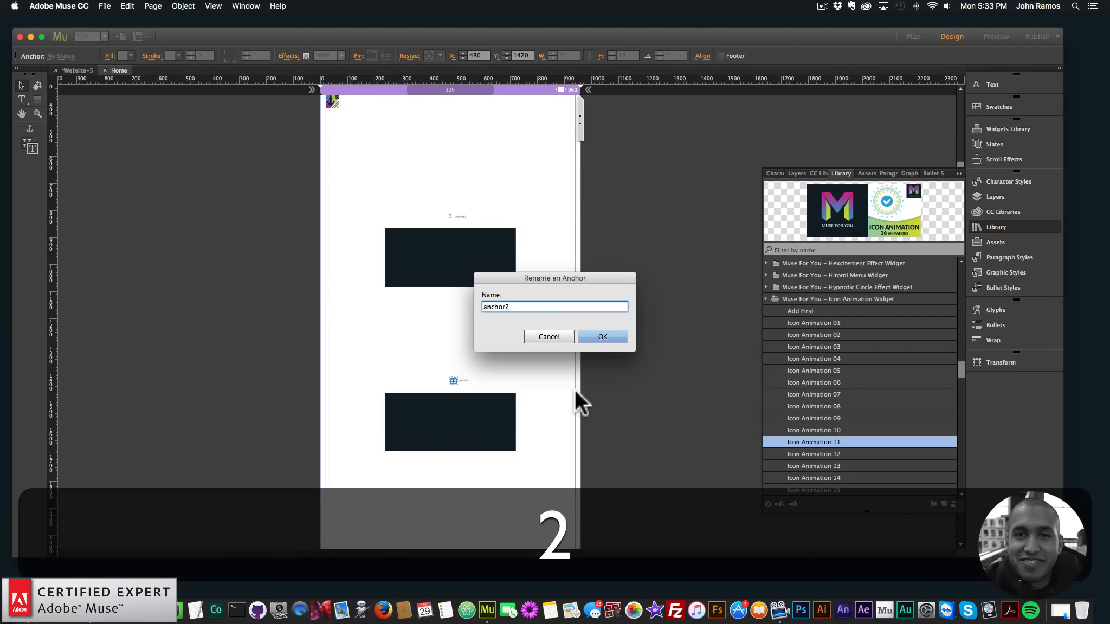
{"action": "key", "text": "Return"}
Place an anchor just above the third rectangle and name it anchor3
{"action": "left_click", "coordinate": [32, 128]}
{"action": "scroll", "coordinate": [446, 409], "scroll_direction": "down", "scroll_amount": 4}
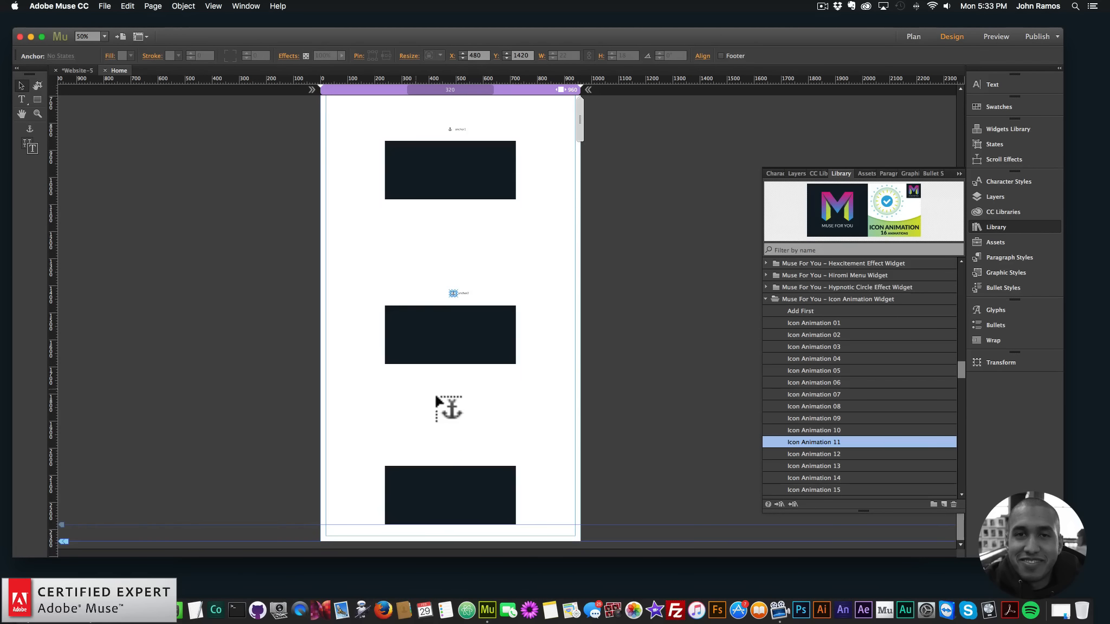
{"action": "left_click", "coordinate": [451, 455]}
{"action": "type", "text": "anchor3"}
{"action": "key", "text": "Return"}
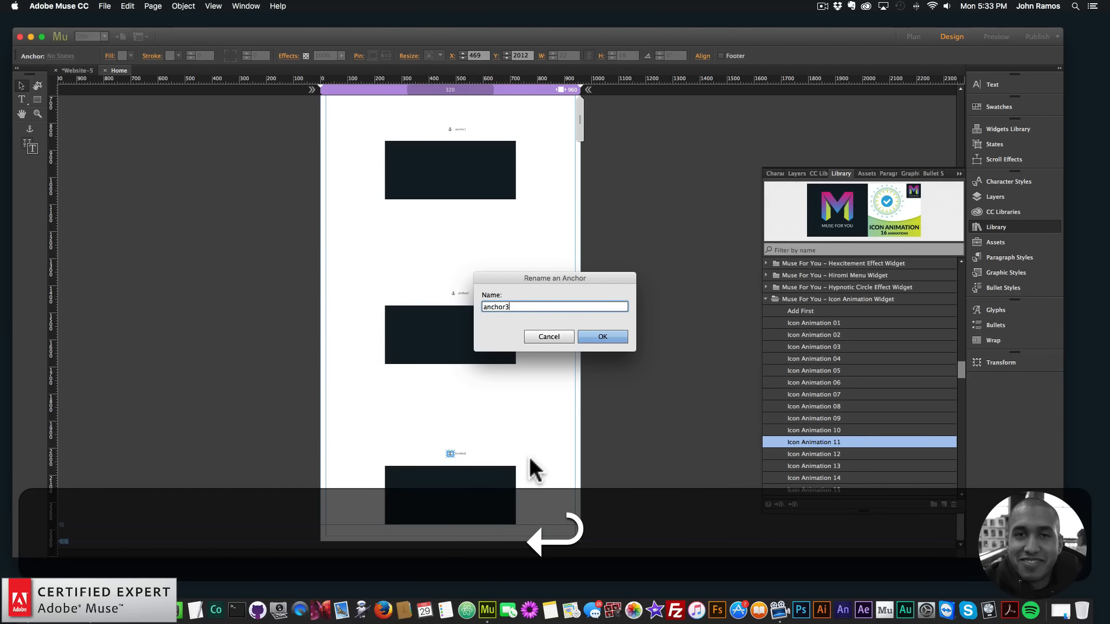
Align the three rectangles and their anchors on their horizontal centres
{"action": "left_click_drag", "start_coordinate": [572, 522], "coordinate": [374, 119]}
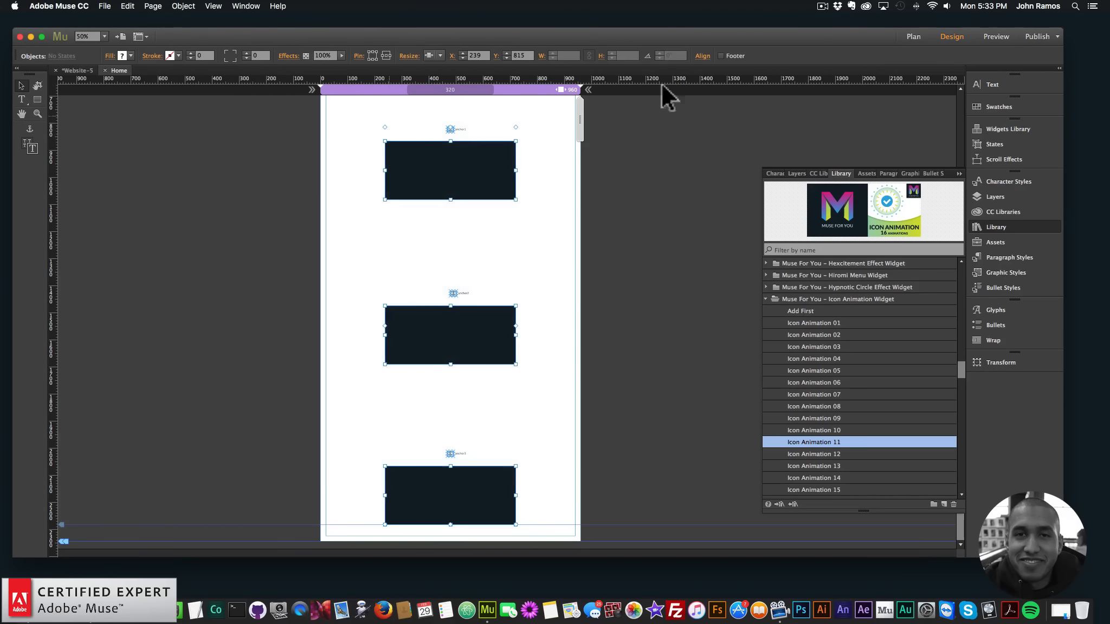
{"action": "left_click", "coordinate": [703, 56]}
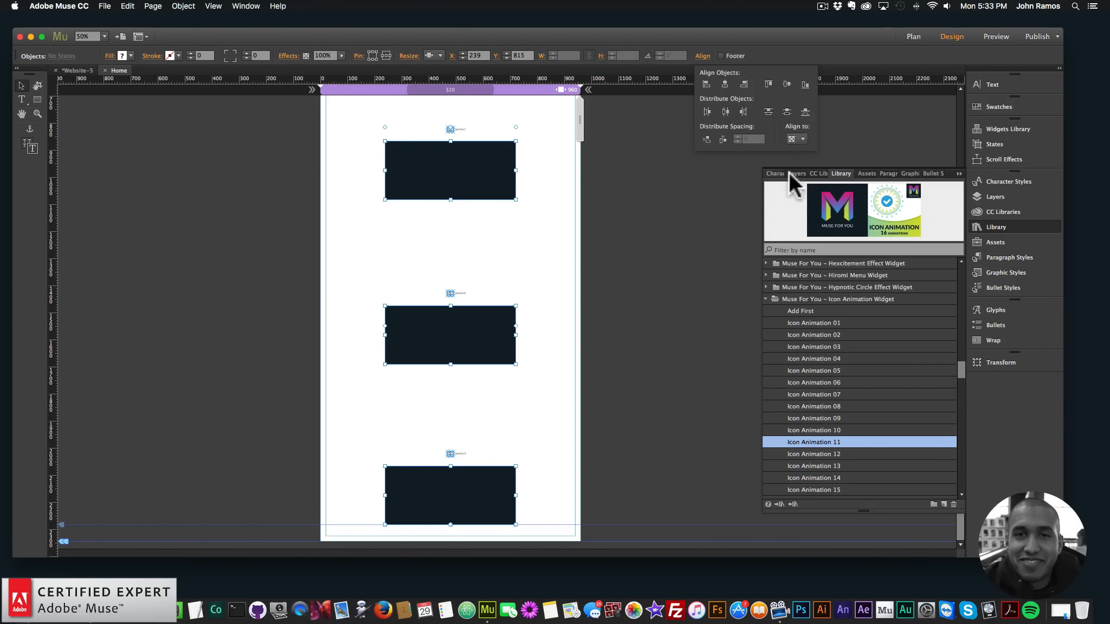
{"action": "left_click", "coordinate": [677, 233]}
Move the Muse For You logo image to X 355, Y 570, between the icons and the first rectangle, and hide it in Layer 1
{"action": "scroll", "coordinate": [664, 250], "scroll_direction": "up", "scroll_amount": 5}
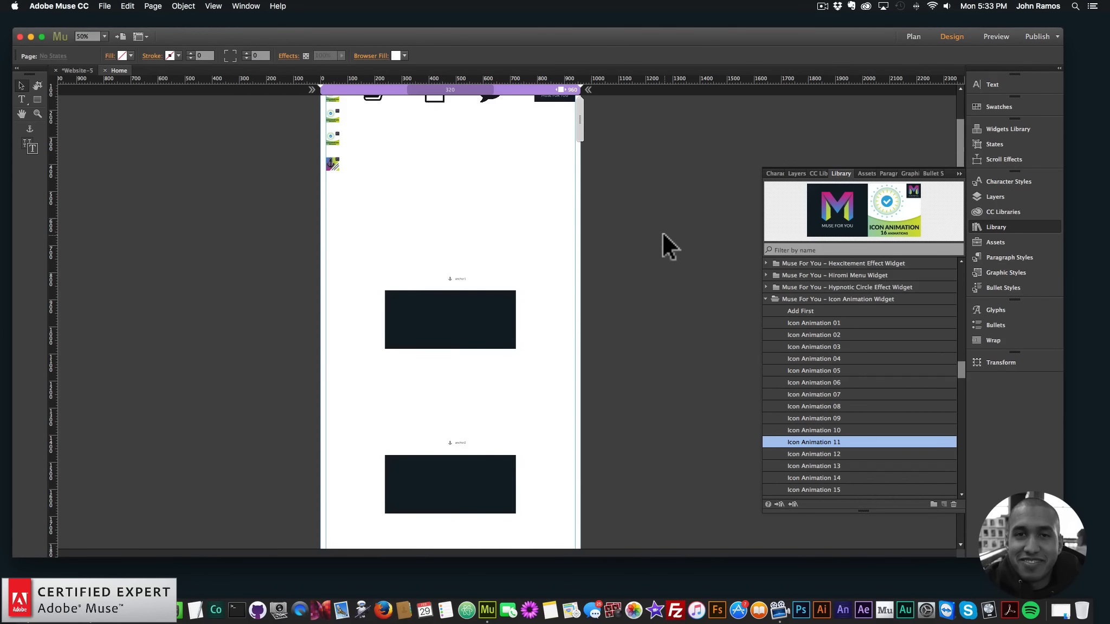
{"action": "scroll", "coordinate": [667, 247], "scroll_direction": "up", "scroll_amount": 2}
{"action": "left_click_drag", "start_coordinate": [552, 118], "coordinate": [433, 268]}
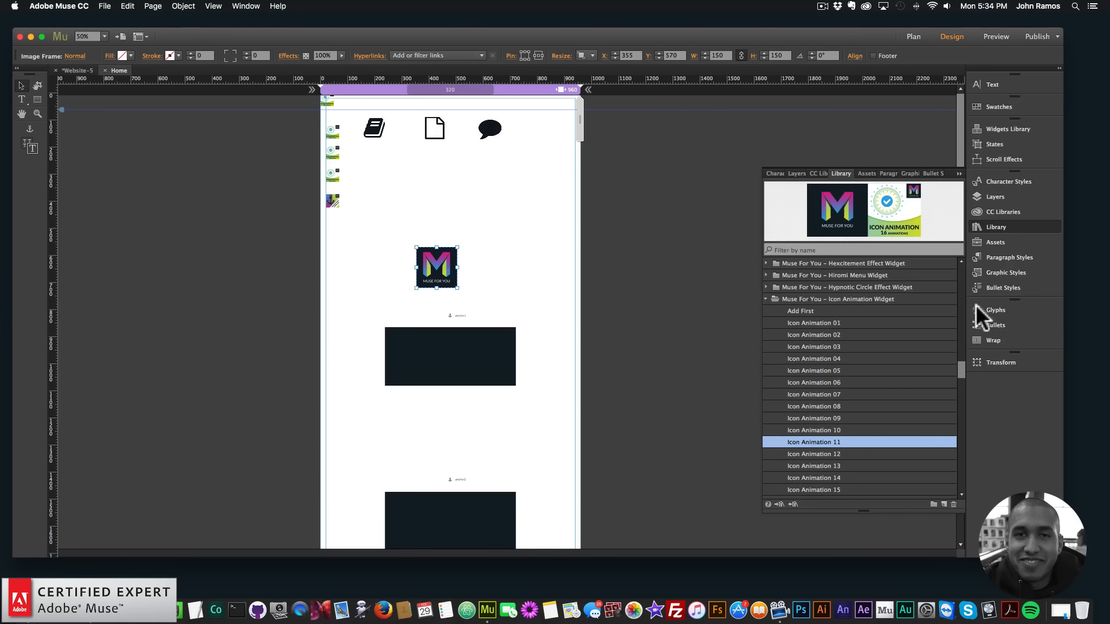
{"action": "left_click", "coordinate": [998, 195]}
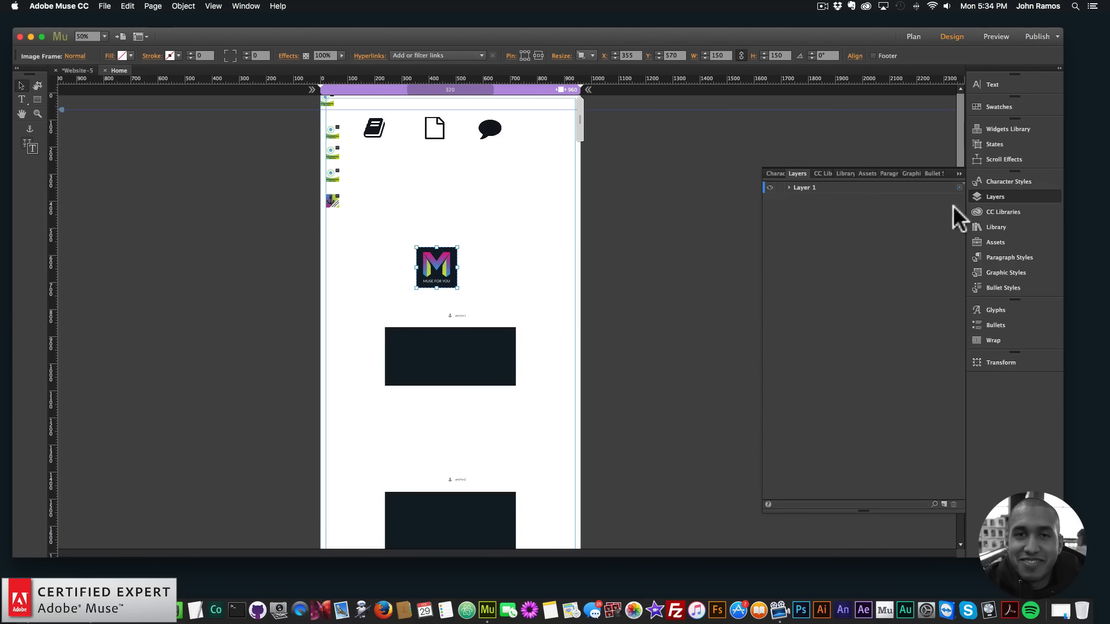
{"action": "left_click", "coordinate": [787, 187]}
{"action": "left_click", "coordinate": [770, 353]}
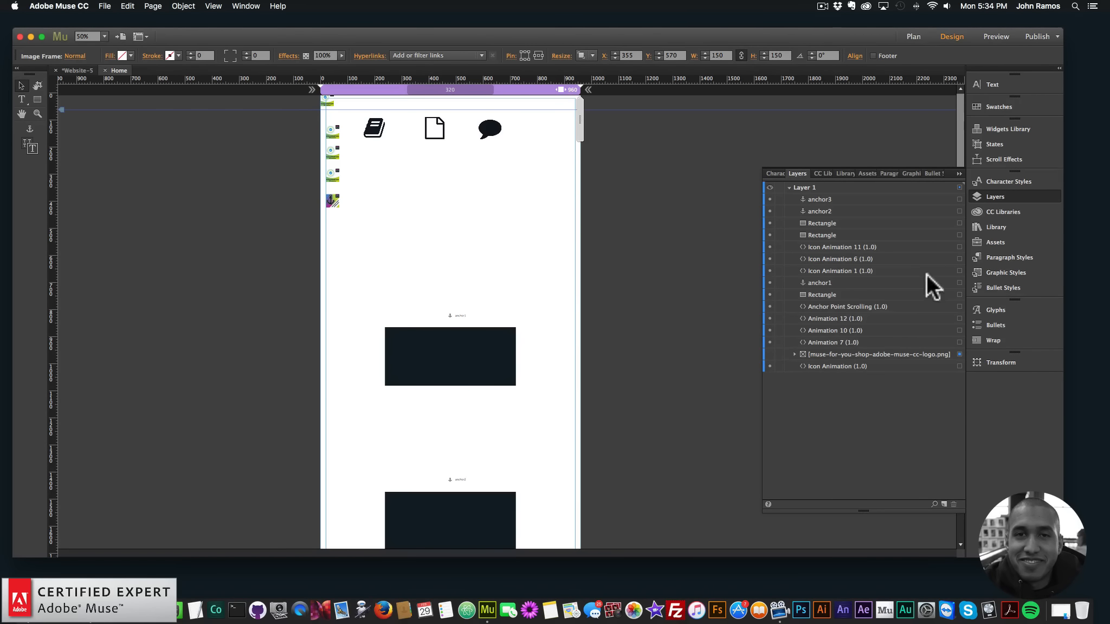
{"action": "left_click", "coordinate": [998, 195]}
Move the book, file and comment icons together to the right and slightly down, with the book at X 218 and all at Y 113
{"action": "left_click", "coordinate": [483, 130]}
{"action": "left_click_drag", "start_coordinate": [534, 172], "coordinate": [325, 96]}
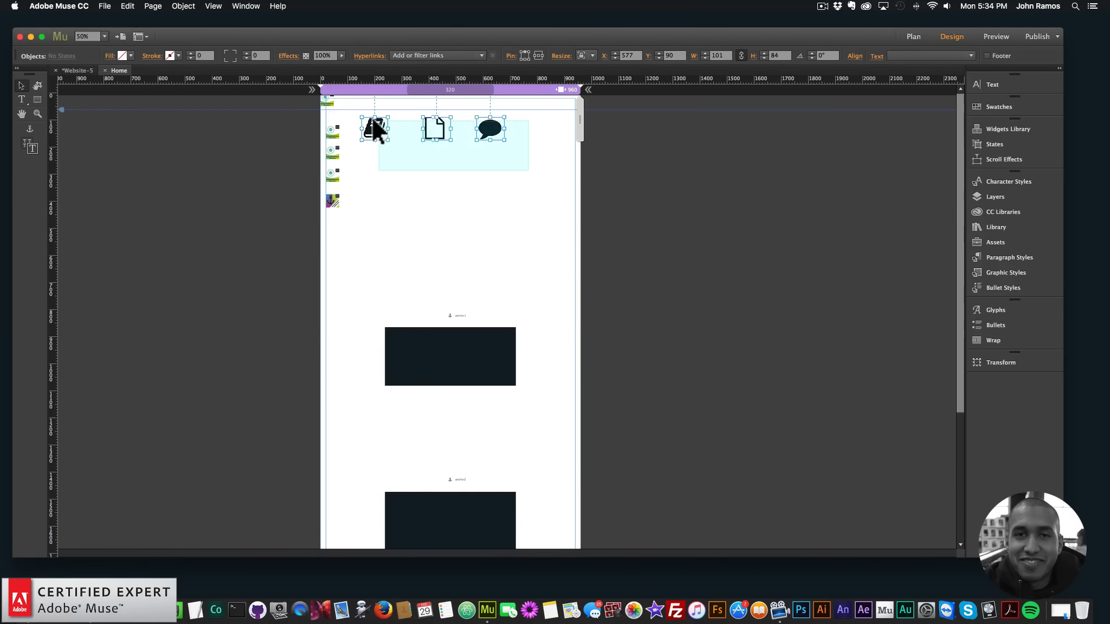
{"action": "mouse_move", "coordinate": [373, 129]}
{"action": "left_mouse_down"}
{"action": "mouse_move", "coordinate": [401, 135]}
{"action": "mouse_move", "coordinate": [392, 124]}
{"action": "left_mouse_up"}
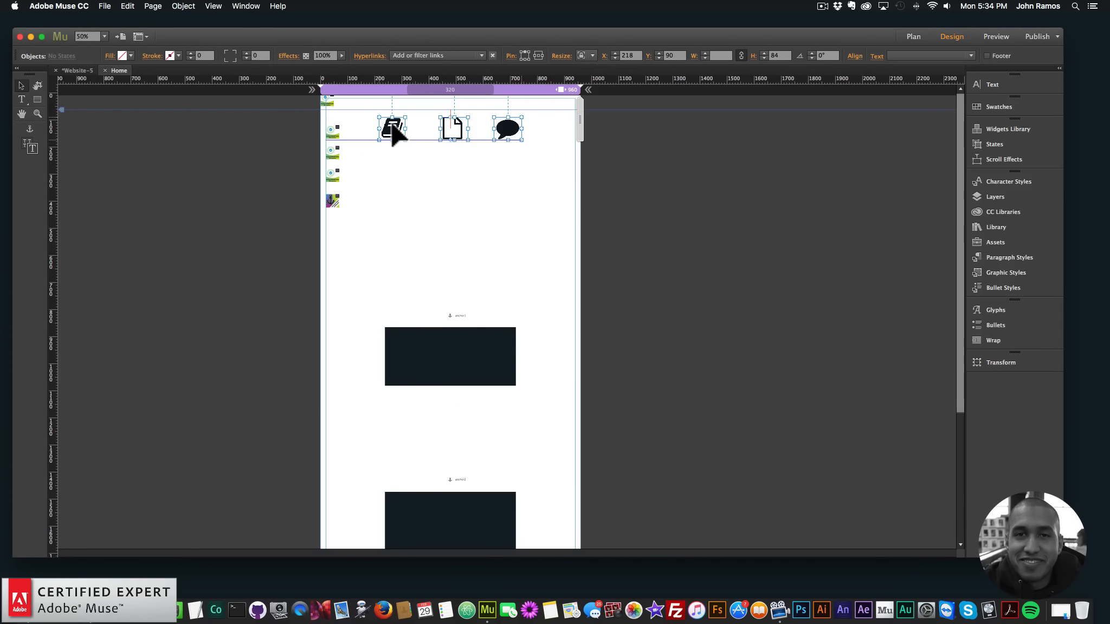
{"action": "left_click", "coordinate": [467, 184]}
{"action": "left_click_drag", "start_coordinate": [533, 170], "coordinate": [399, 131]}
Check the Animation 7 widget's options, then delete the three Animation 7, 10 and 12 widgets beside the icons
{"action": "left_click", "coordinate": [343, 153]}
{"action": "left_click", "coordinate": [338, 132]}
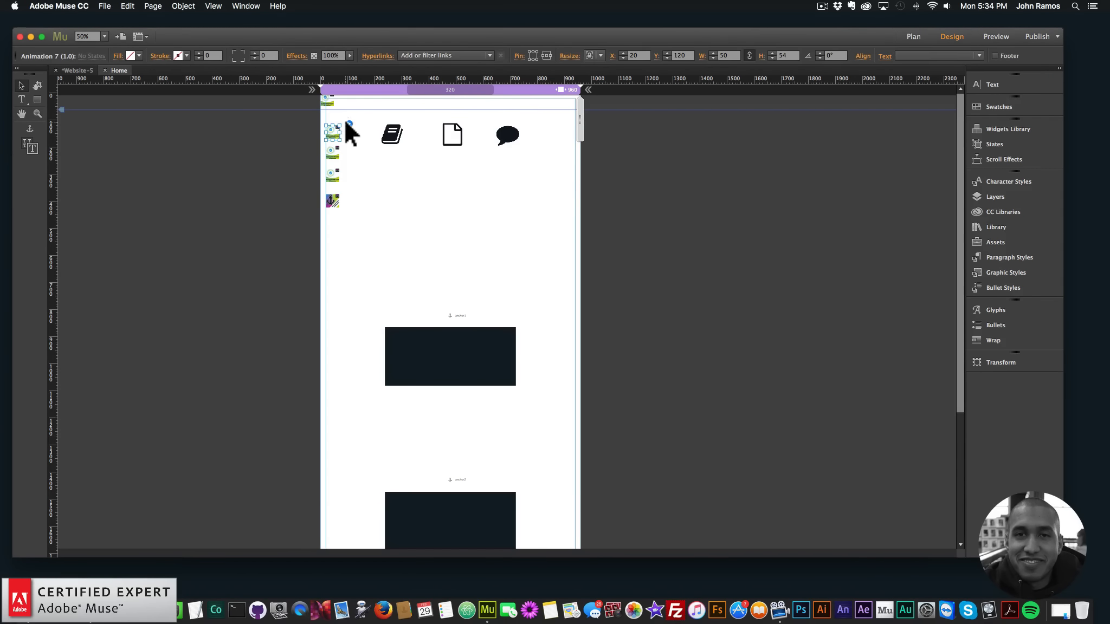
{"action": "left_click", "coordinate": [349, 124]}
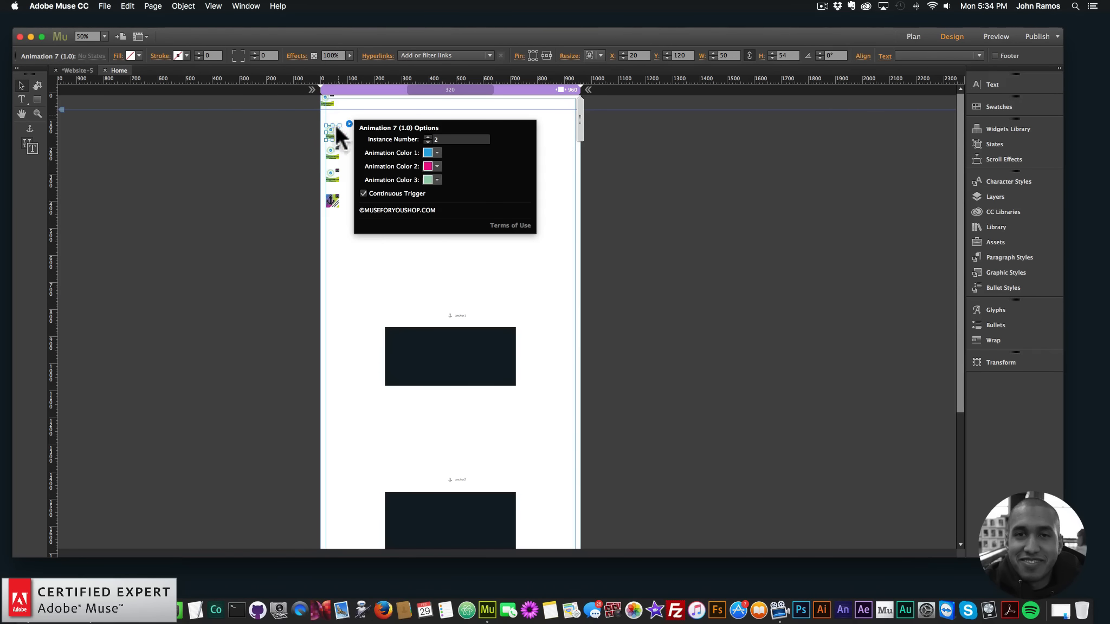
{"action": "left_click", "coordinate": [335, 124]}
{"action": "left_click", "coordinate": [336, 155], "text": "shift"}
{"action": "left_click", "coordinate": [334, 173], "text": "shift"}
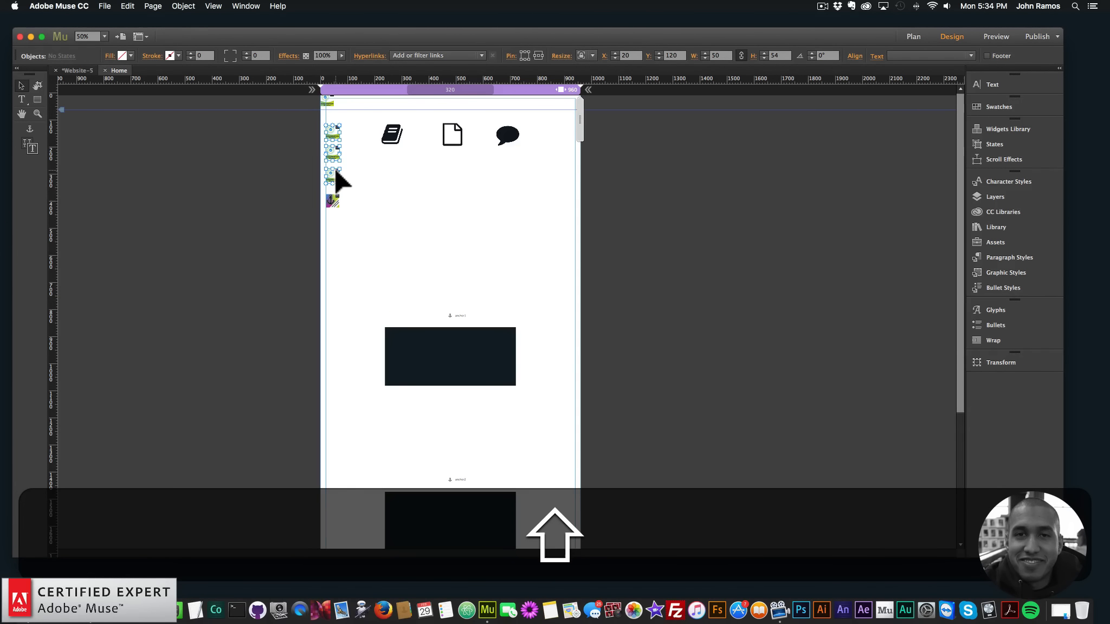
{"action": "key", "text": "BackSpace"}
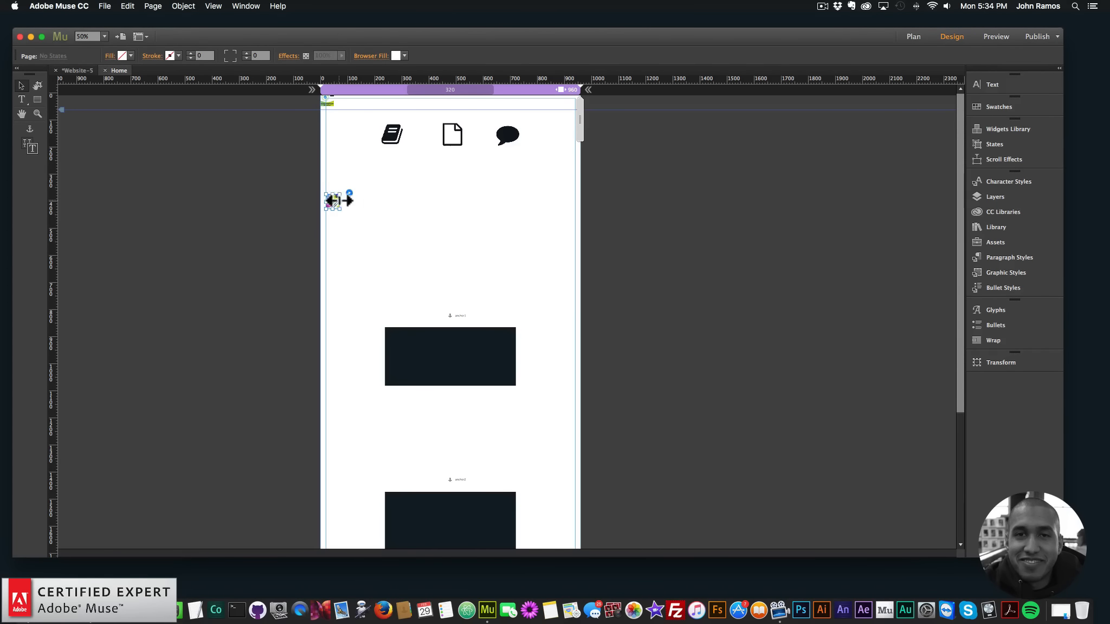
Set the Anchor Point Scrolling widget's Scroll To Easing to easeInExpo
{"action": "left_click", "coordinate": [334, 201]}
{"action": "left_click", "coordinate": [349, 193]}
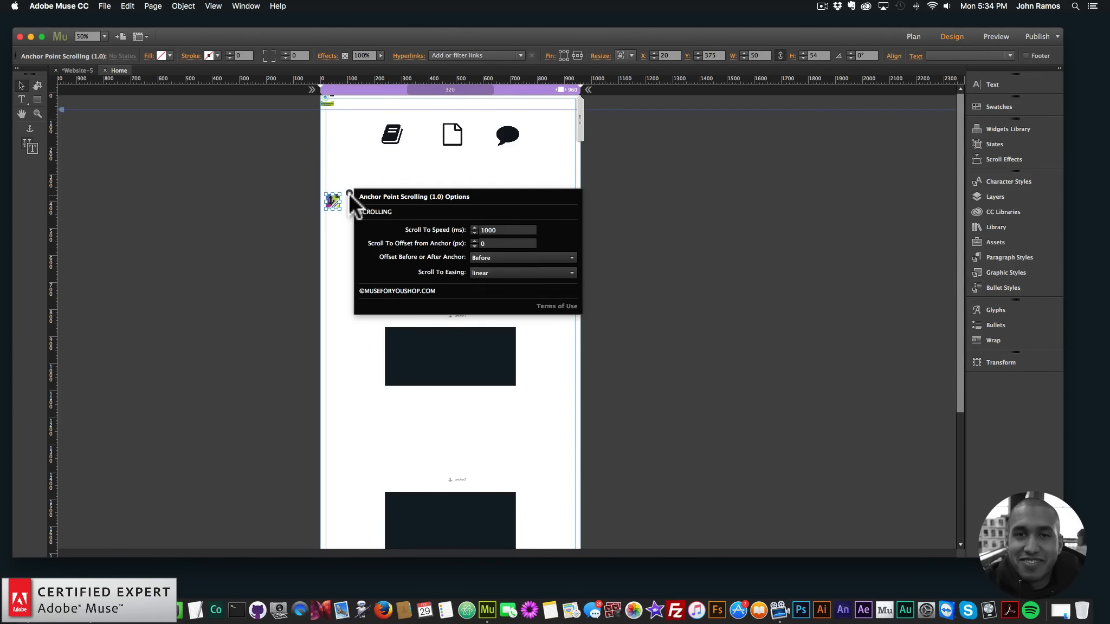
{"action": "left_click", "coordinate": [498, 271]}
{"action": "scroll", "coordinate": [509, 347], "scroll_direction": "down", "scroll_amount": 3}
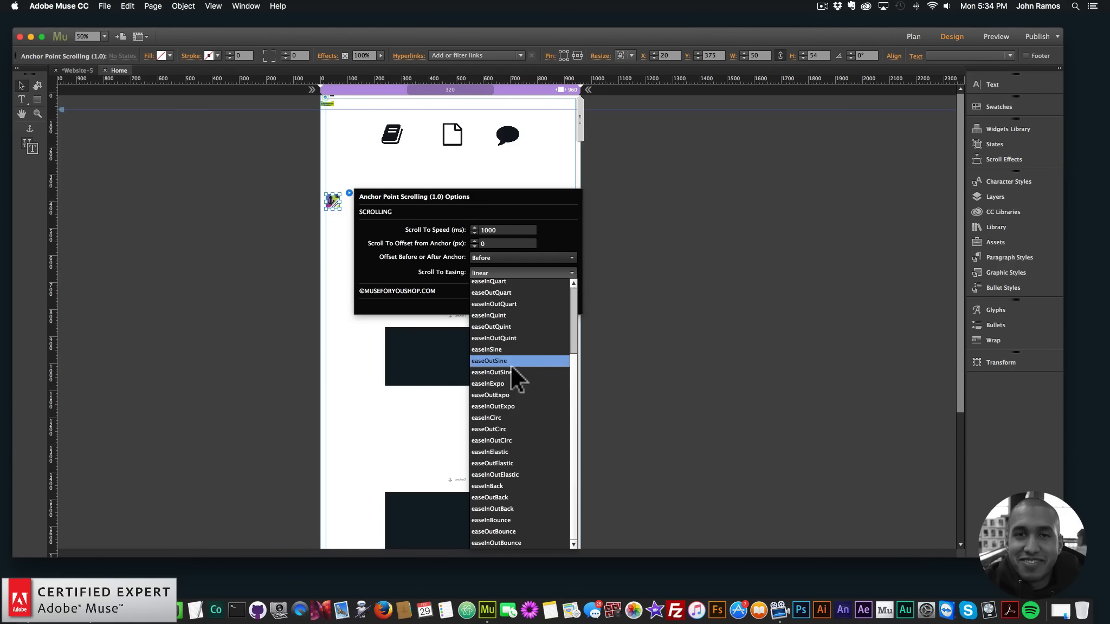
{"action": "left_click", "coordinate": [486, 383]}
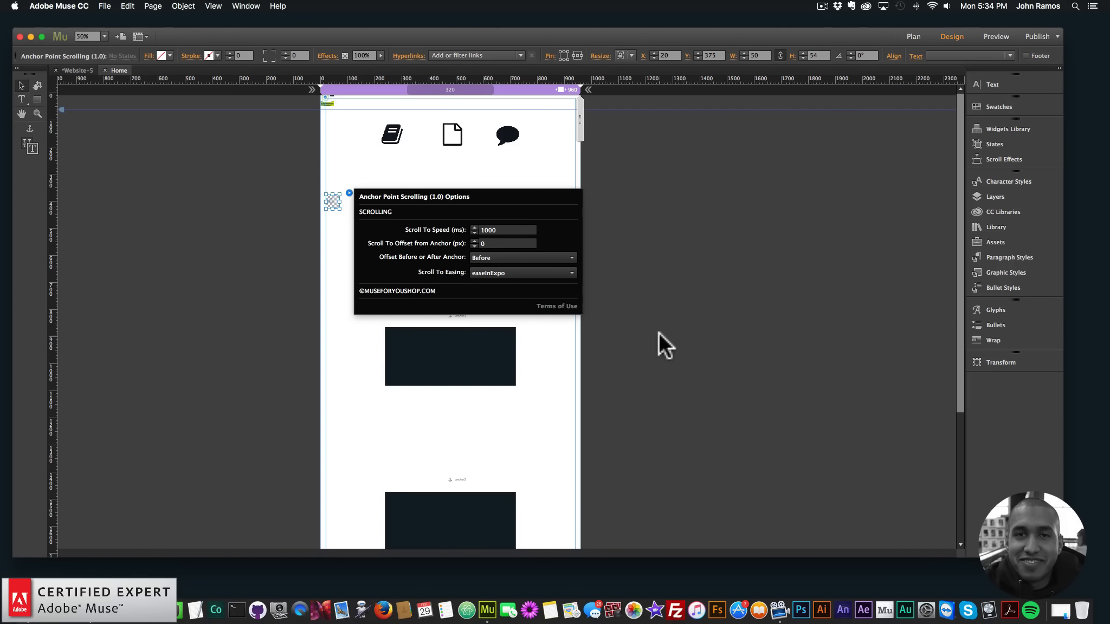
Link the file icon to anchor2 and the comment icon to anchor3
{"action": "left_click", "coordinate": [457, 128]}
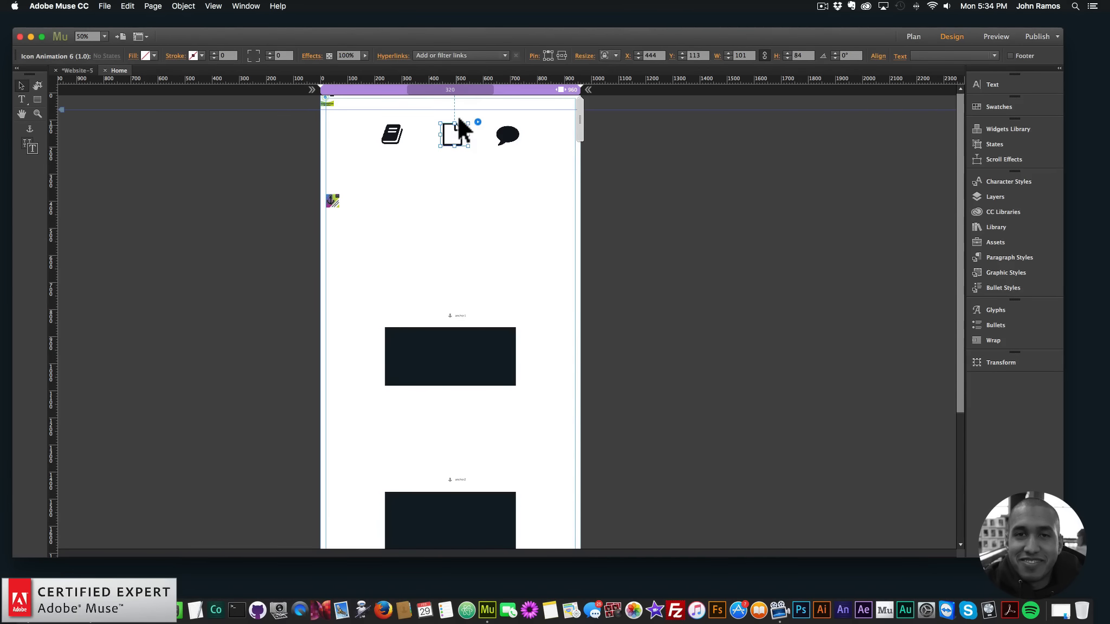
{"action": "left_click", "coordinate": [465, 55]}
{"action": "left_click", "coordinate": [508, 135]}
{"action": "left_click", "coordinate": [458, 56]}
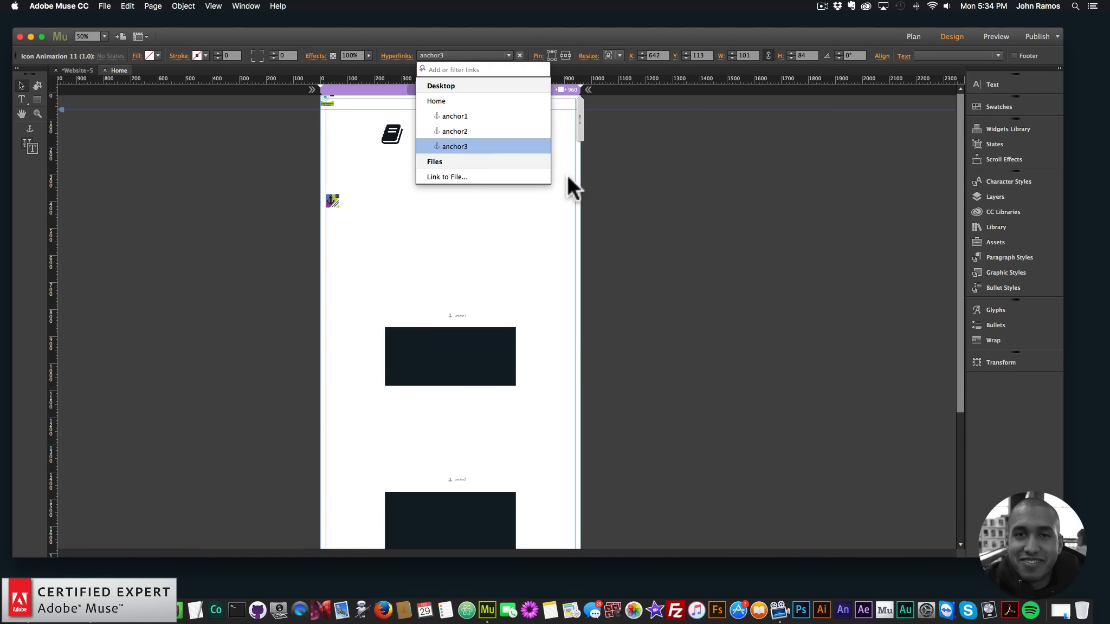
{"action": "left_click", "coordinate": [467, 148]}
{"action": "left_click", "coordinate": [637, 232]}
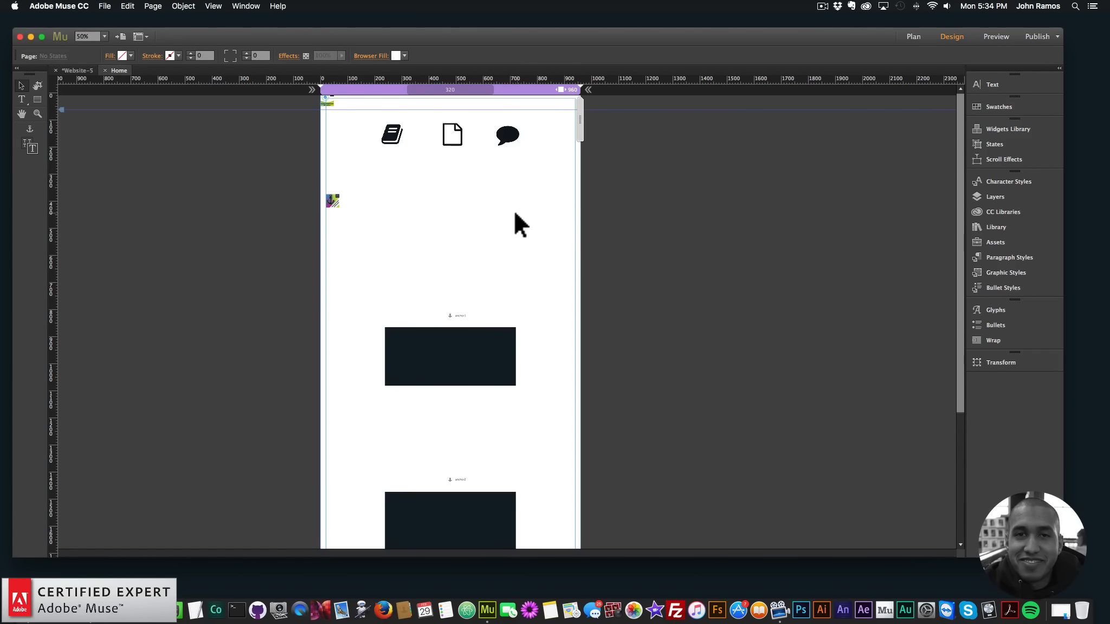
Fill the second rectangle with the pink colour sampled from the CC Libraries swatches
{"action": "left_click", "coordinate": [488, 379]}
{"action": "scroll", "coordinate": [487, 368], "scroll_direction": "down", "scroll_amount": 3}
{"action": "left_click", "coordinate": [470, 376]}
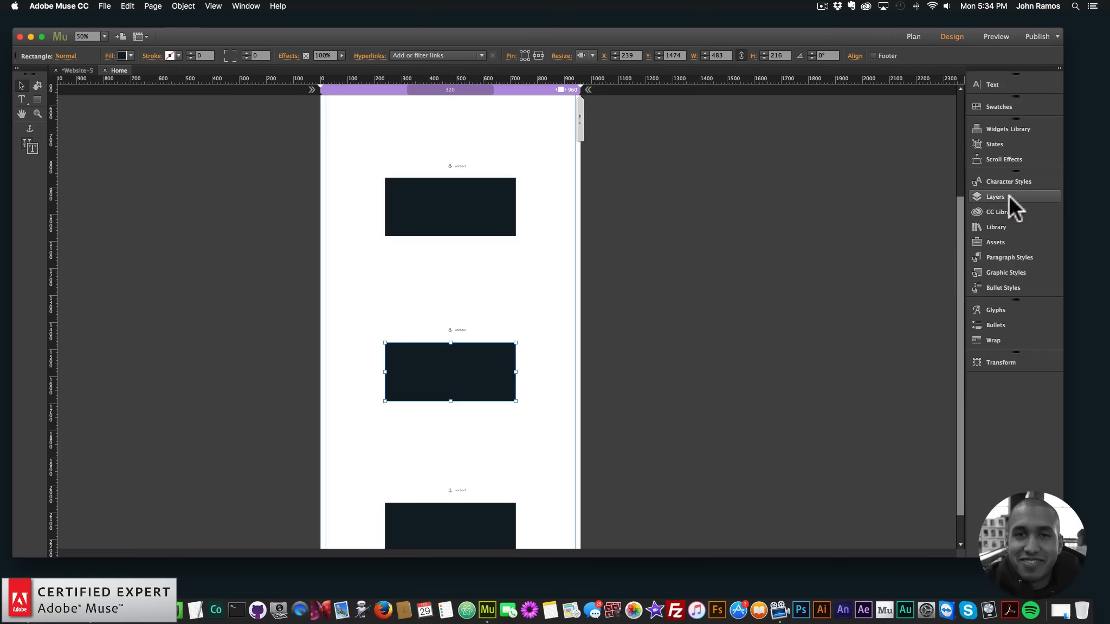
{"action": "left_click", "coordinate": [997, 212]}
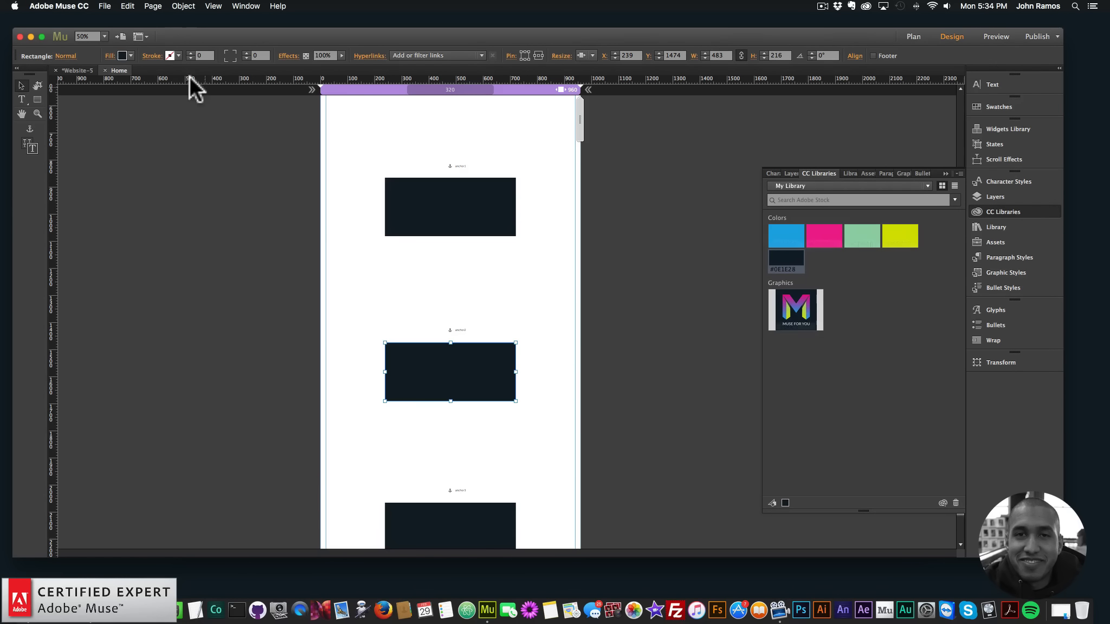
{"action": "left_click", "coordinate": [130, 56]}
{"action": "left_click", "coordinate": [129, 89]}
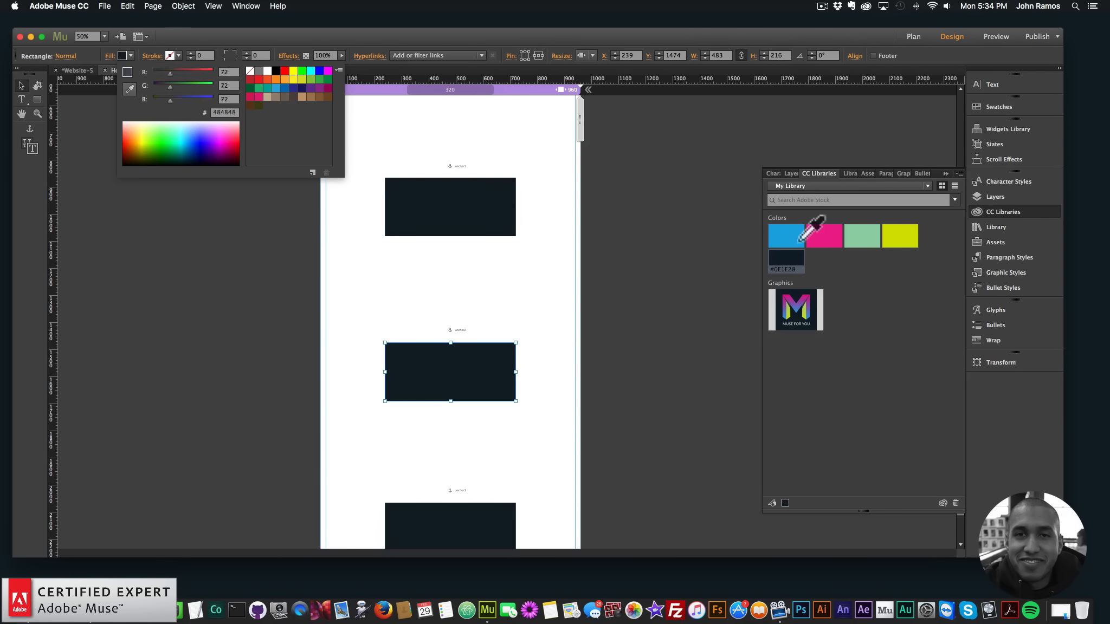
{"action": "left_click", "coordinate": [828, 233]}
Fill the third rectangle with the light green colour sampled from the CC Libraries swatches
{"action": "left_click", "coordinate": [451, 524]}
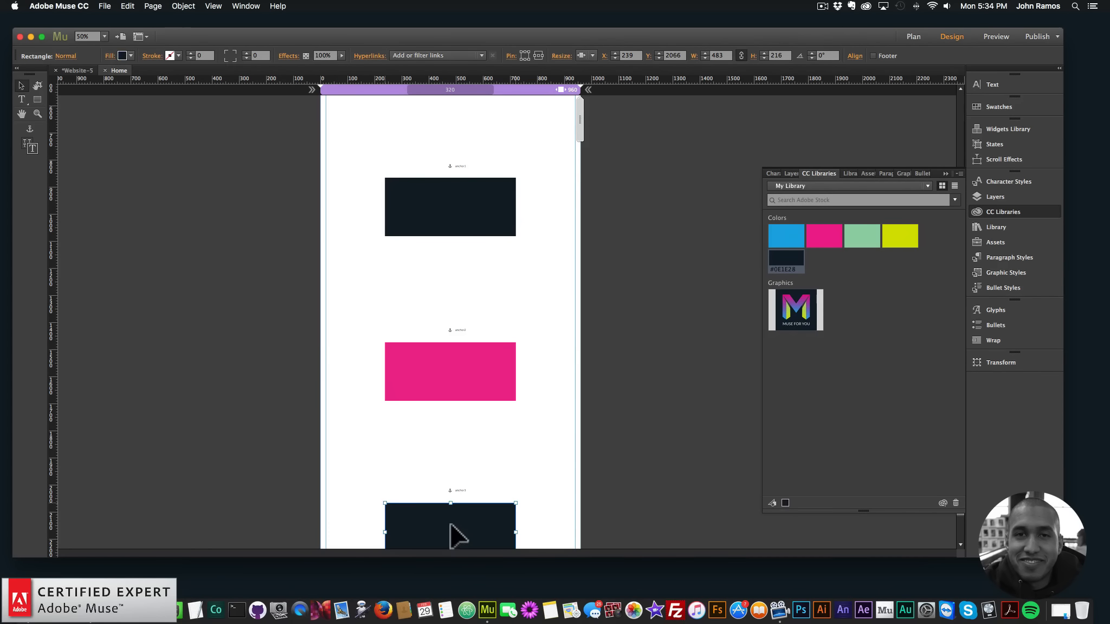
{"action": "left_click", "coordinate": [129, 56]}
{"action": "left_click", "coordinate": [130, 89]}
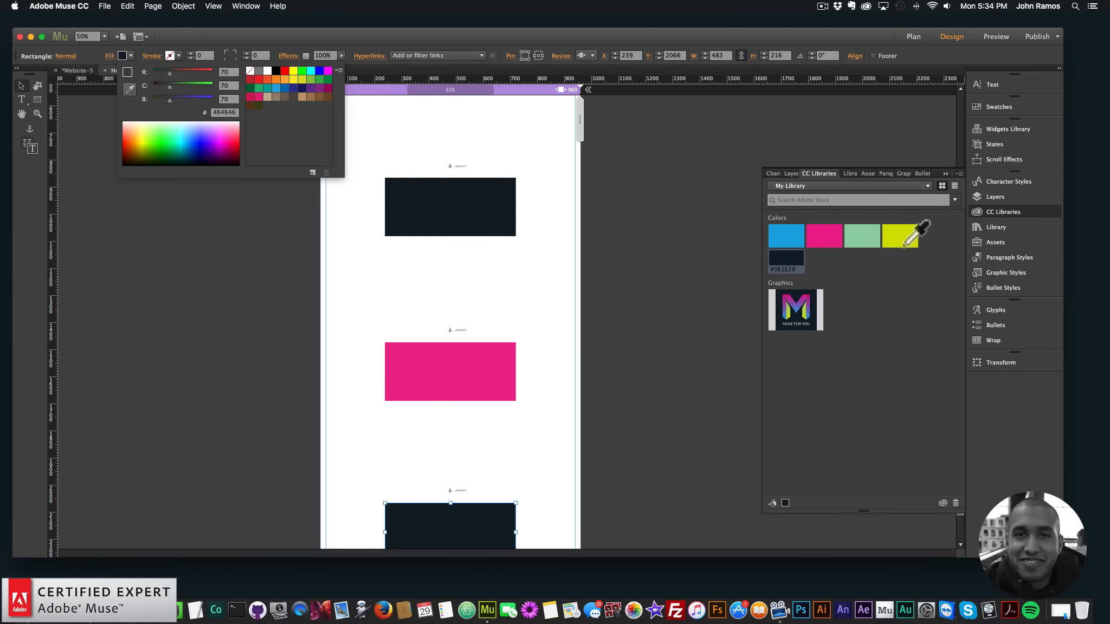
{"action": "left_click", "coordinate": [867, 229]}
{"action": "left_click", "coordinate": [619, 199]}
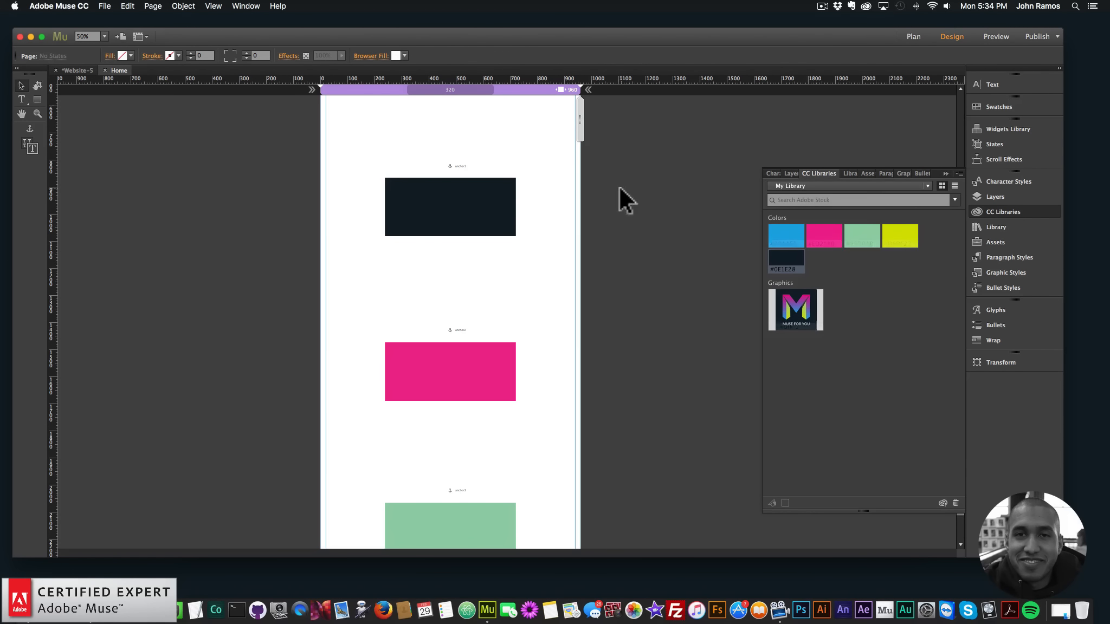
{"action": "left_click", "coordinate": [996, 211]}
Preview the page in the browser and test the book icon's link to anchor1
{"action": "scroll", "coordinate": [771, 218], "scroll_direction": "up", "scroll_amount": 5}
{"action": "left_click", "coordinate": [104, 6]}
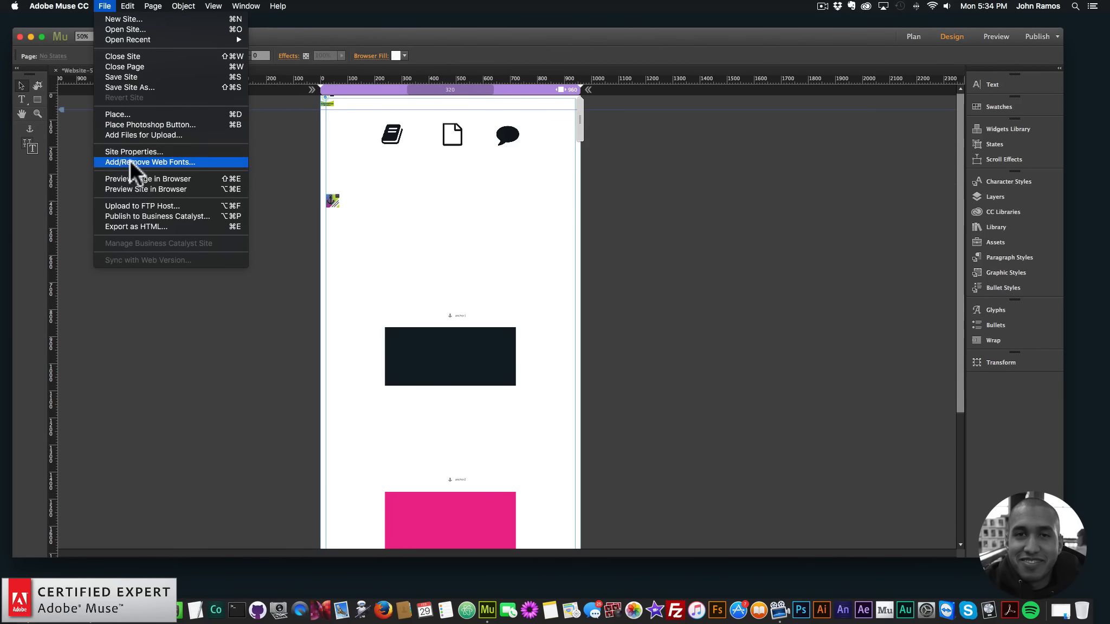
{"action": "left_click", "coordinate": [132, 175]}
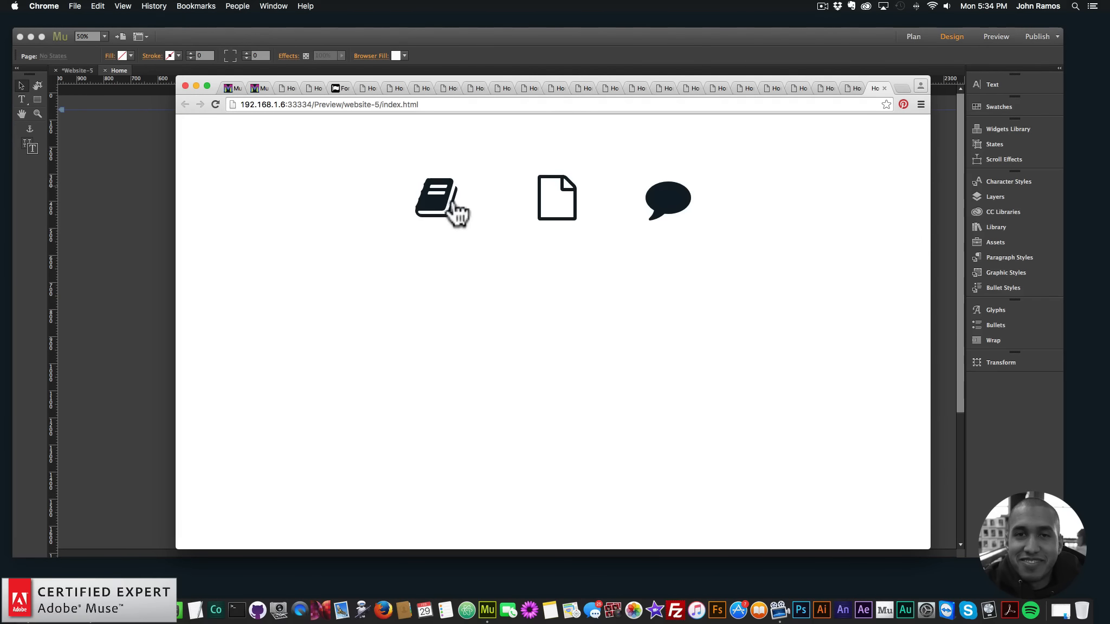
{"action": "left_click", "coordinate": [442, 206]}
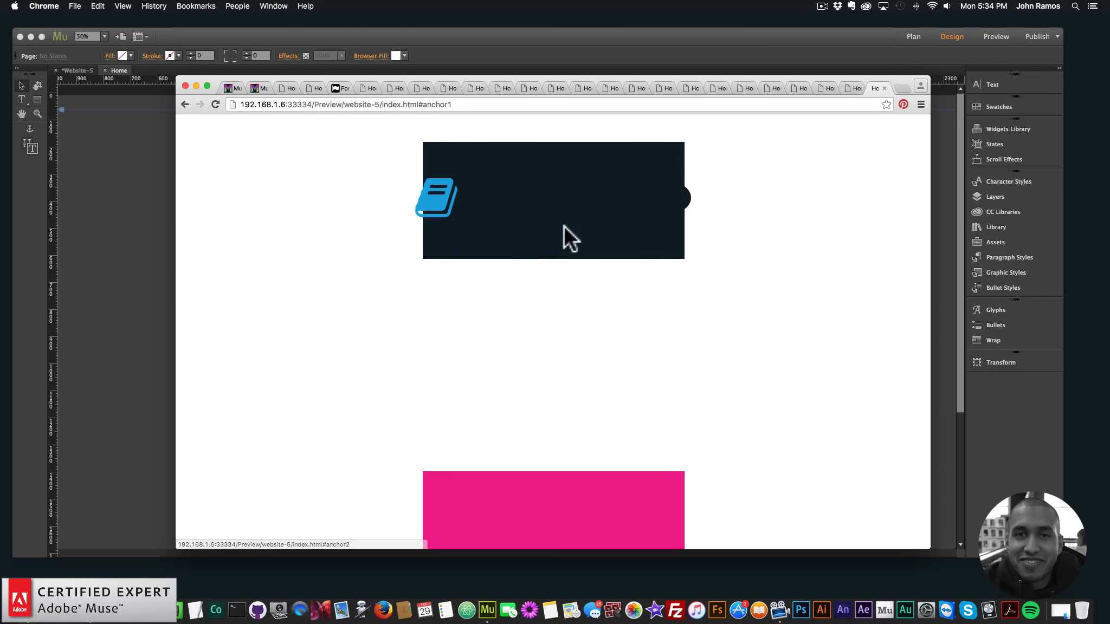
Switch back to Adobe Muse and bring the book, file and comment icons to the front of the stacking order
{"action": "left_click", "coordinate": [87, 179]}
{"action": "left_click", "coordinate": [507, 137], "text": "shift"}
{"action": "left_click", "coordinate": [390, 133], "text": "shift"}
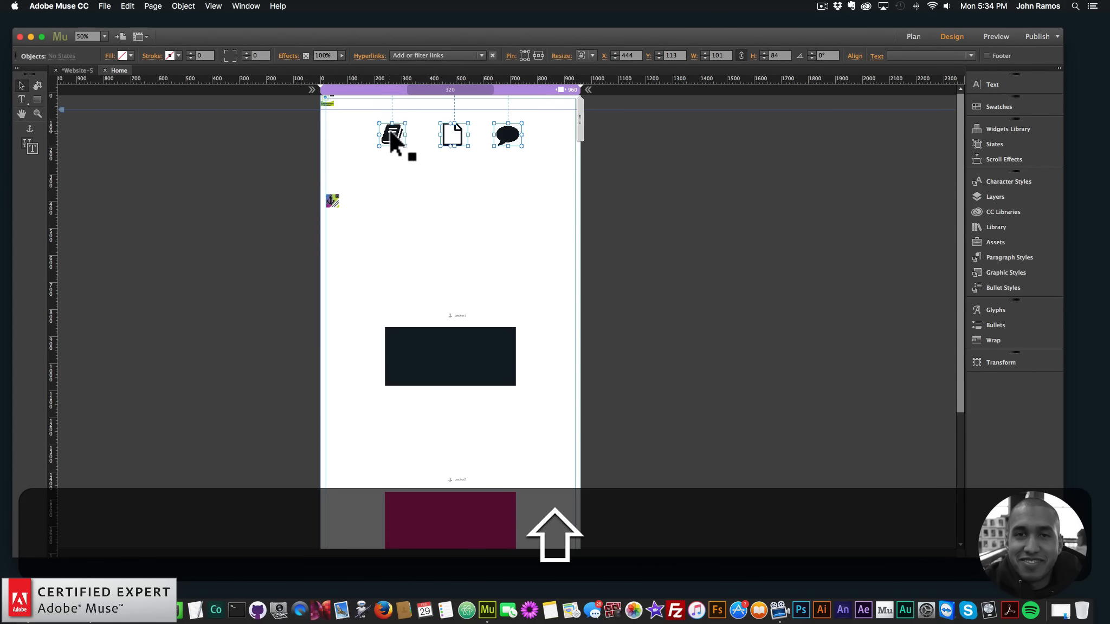
{"action": "right_click", "coordinate": [394, 130]}
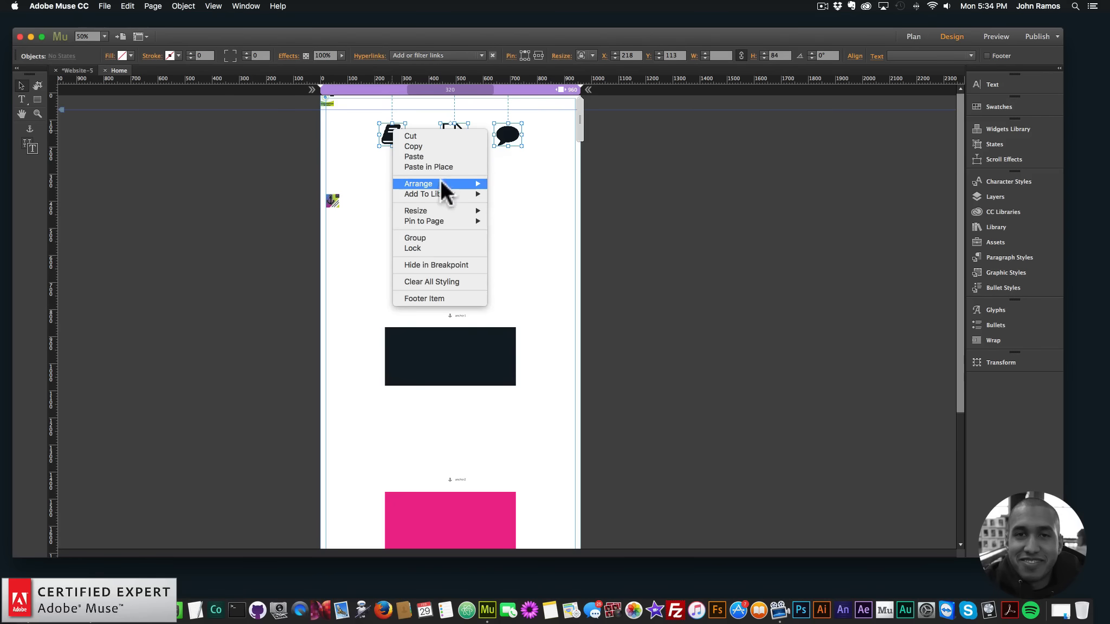
{"action": "mouse_move", "coordinate": [440, 183]}
{"action": "left_click", "coordinate": [511, 181]}
{"action": "left_click", "coordinate": [132, 190]}
Preview the page in the browser and test the file, comment and book icons' anchor links
{"action": "left_click", "coordinate": [105, 6]}
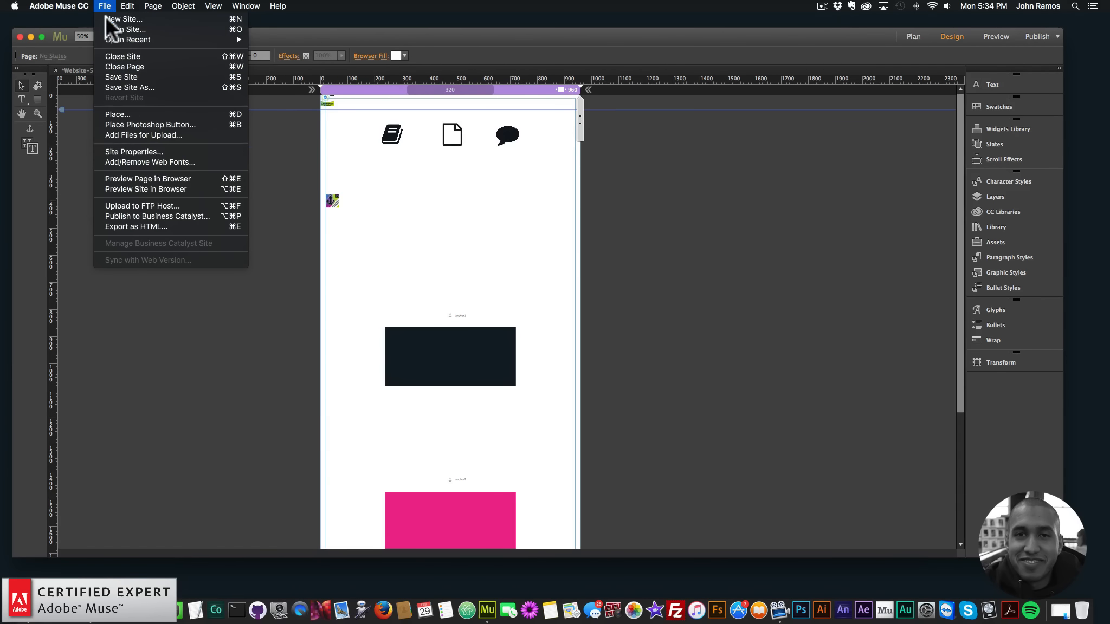
{"action": "left_click", "coordinate": [153, 178]}
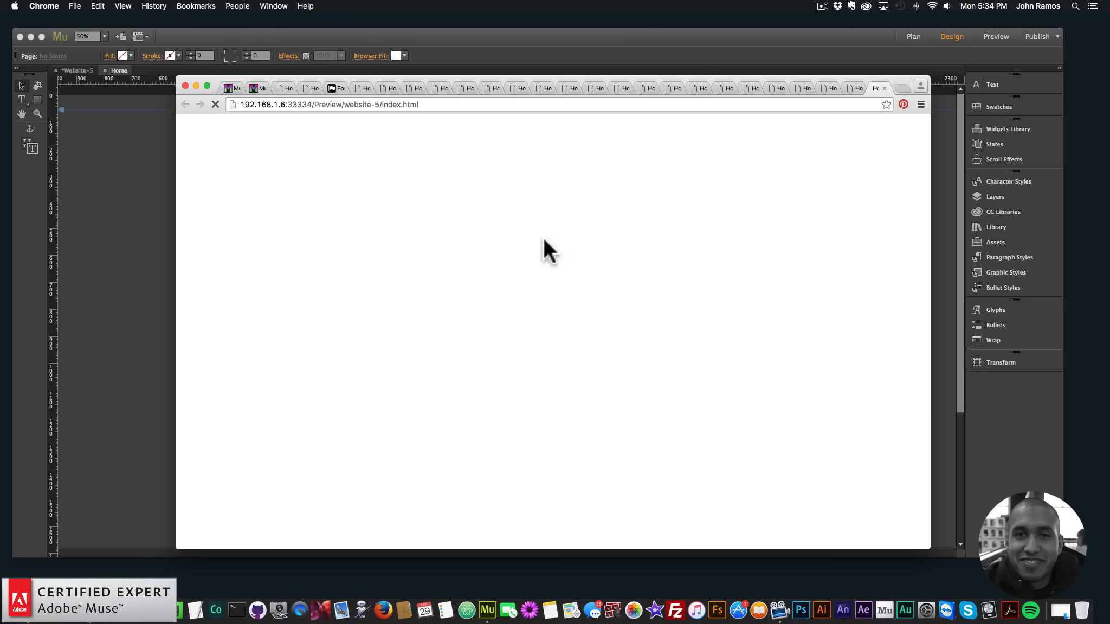
{"action": "left_click", "coordinate": [552, 217]}
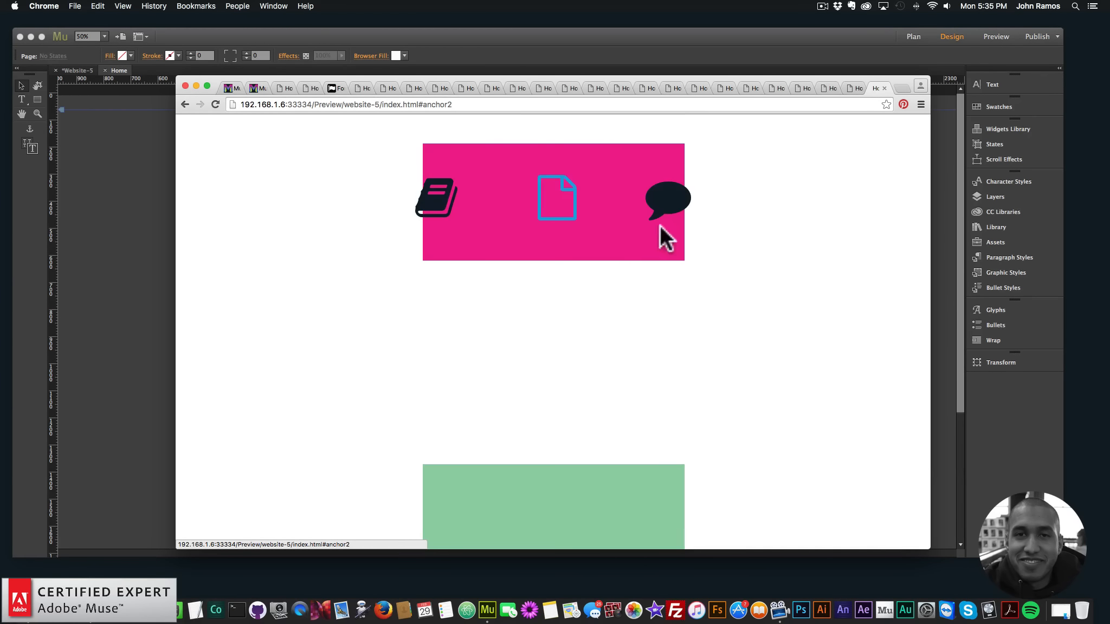
{"action": "left_click", "coordinate": [661, 224]}
{"action": "left_click", "coordinate": [433, 204]}
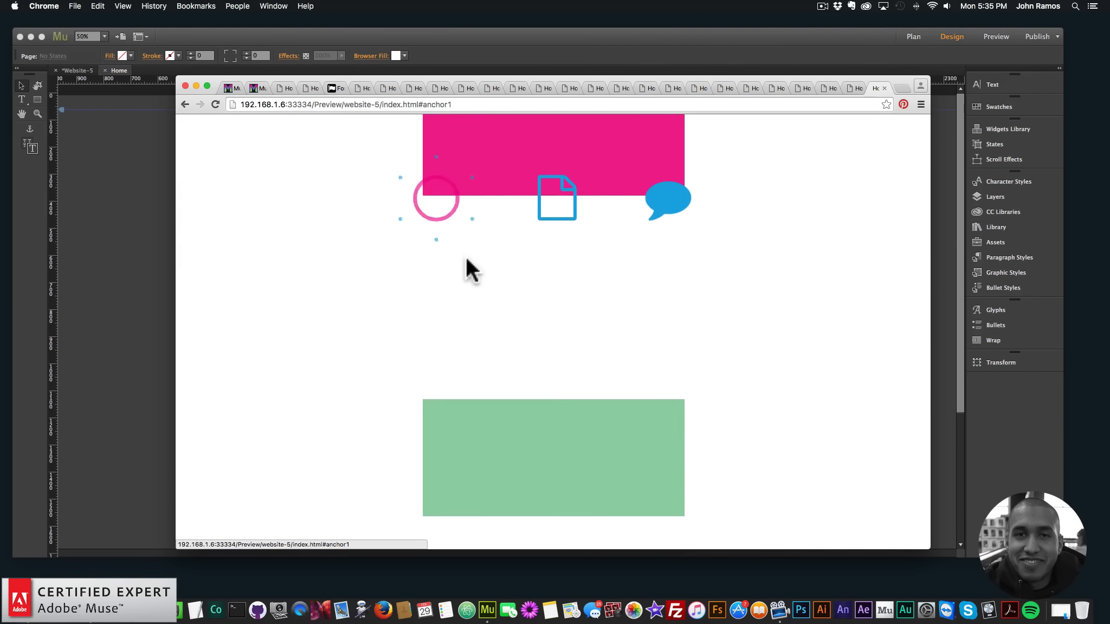
Return to Adobe Muse and lengthen the page by moving its bottom edge further below the green rectangle
{"action": "left_click", "coordinate": [90, 244]}
{"action": "scroll", "coordinate": [108, 271], "scroll_direction": "down", "scroll_amount": 5}
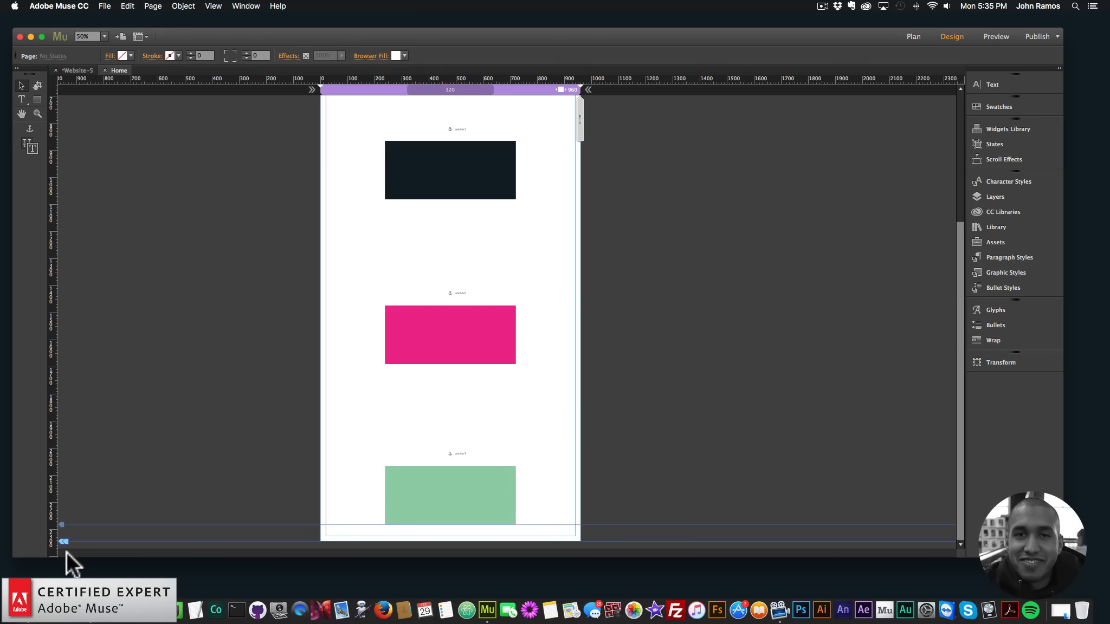
{"action": "scroll", "coordinate": [59, 542], "scroll_direction": "down", "scroll_amount": 3}
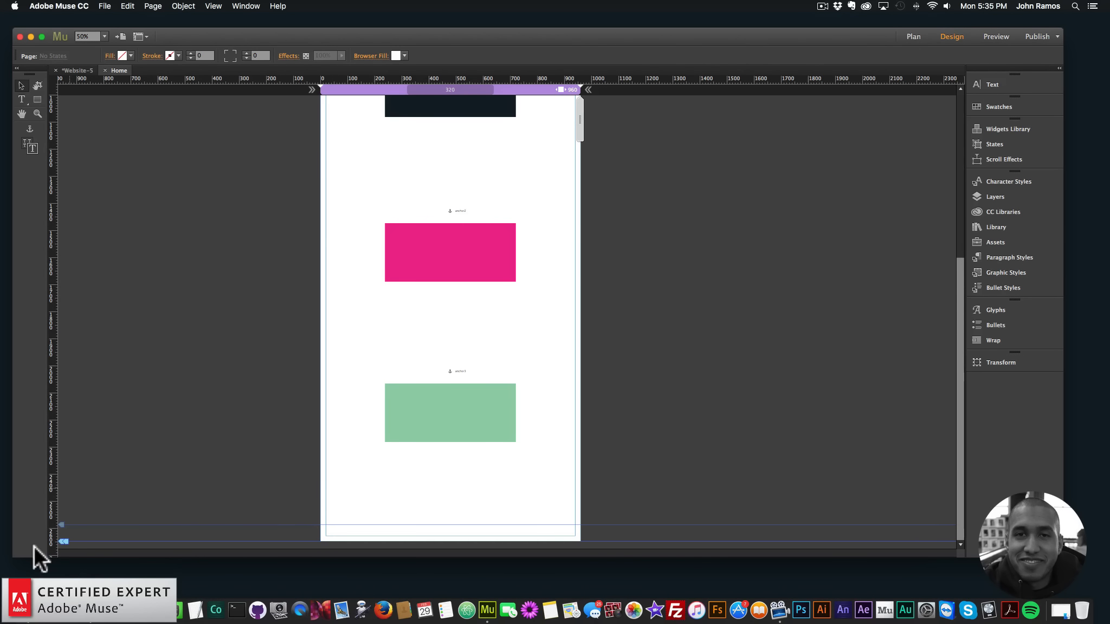
{"action": "left_click_drag", "start_coordinate": [64, 542], "coordinate": [64, 589]}
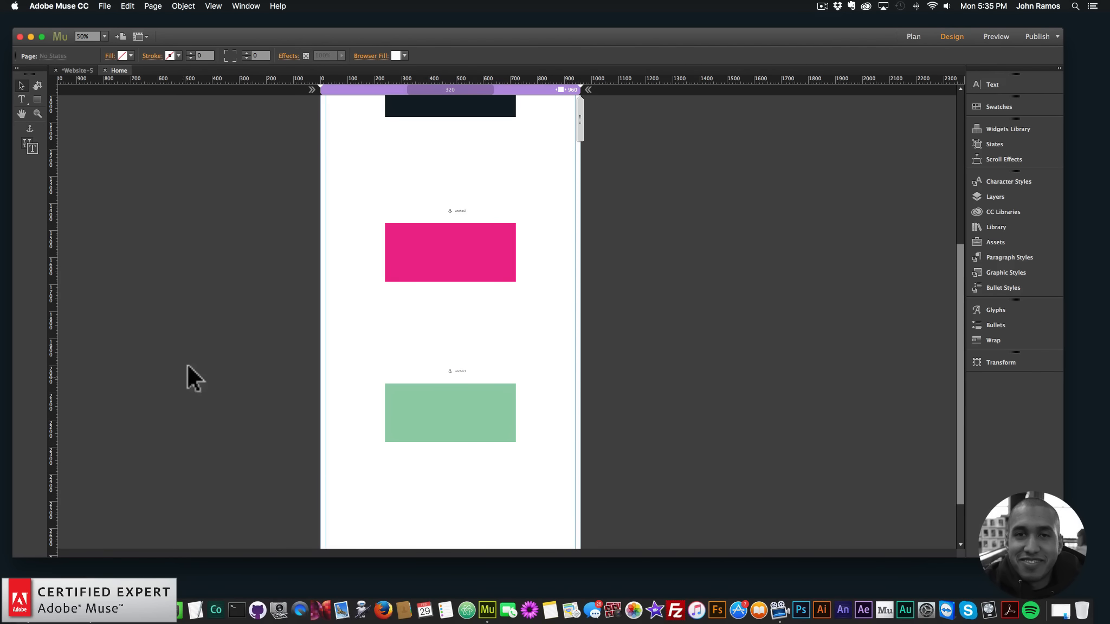
{"action": "left_click", "coordinate": [109, 5]}
{"action": "left_click", "coordinate": [124, 146]}
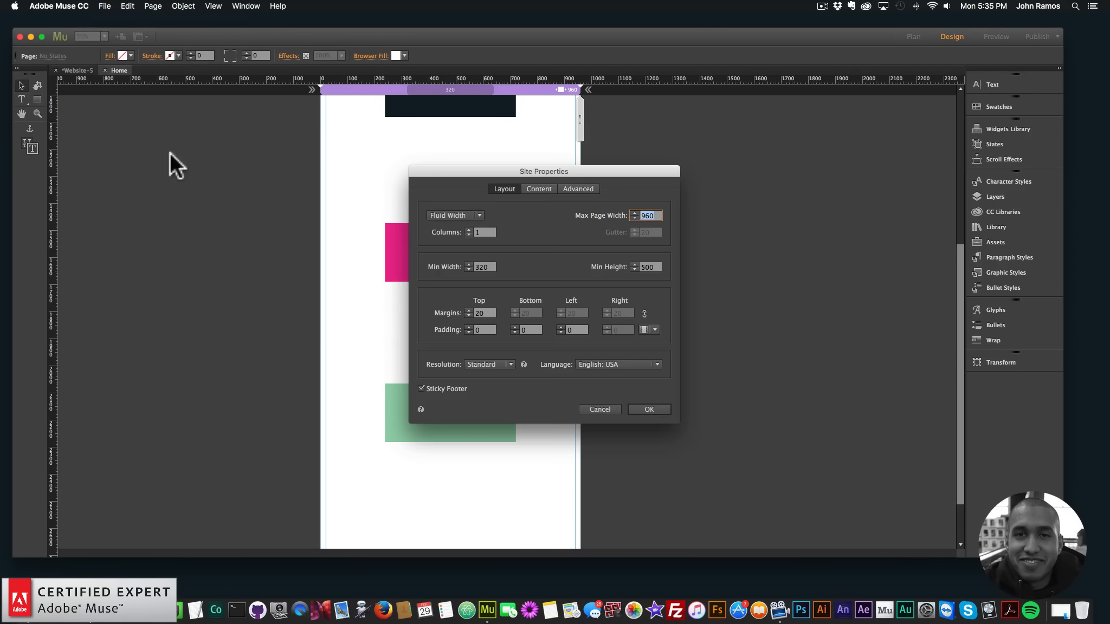
{"action": "left_click", "coordinate": [606, 405]}
Preview the site in the browser and test the book, file and comment icons' links to anchor1, anchor2 and anchor3
{"action": "left_click", "coordinate": [58, 6]}
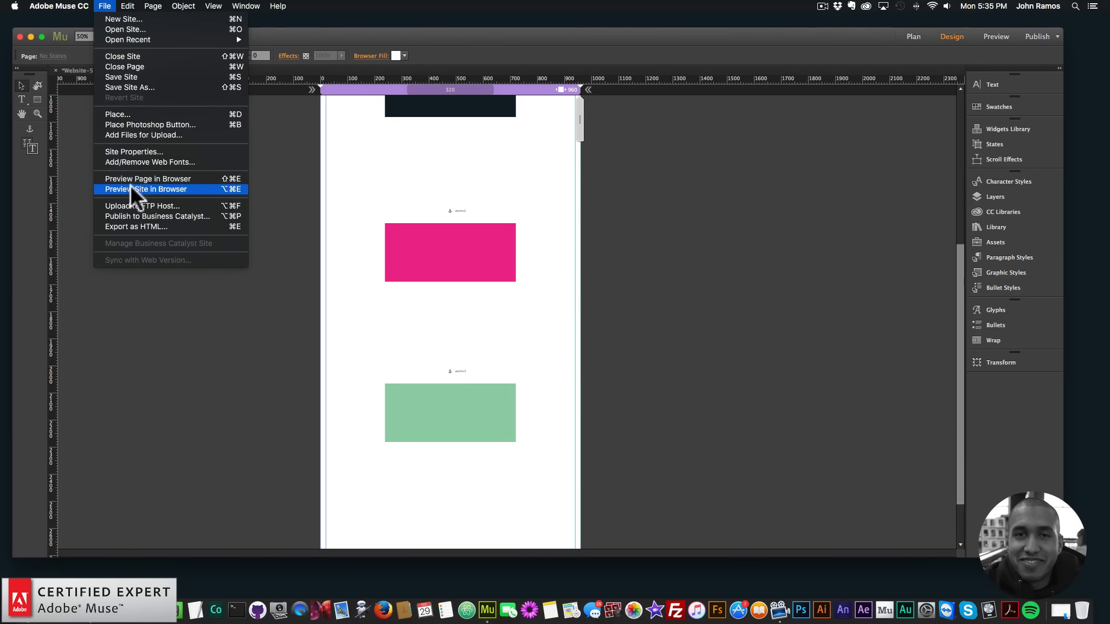
{"action": "left_click", "coordinate": [142, 188]}
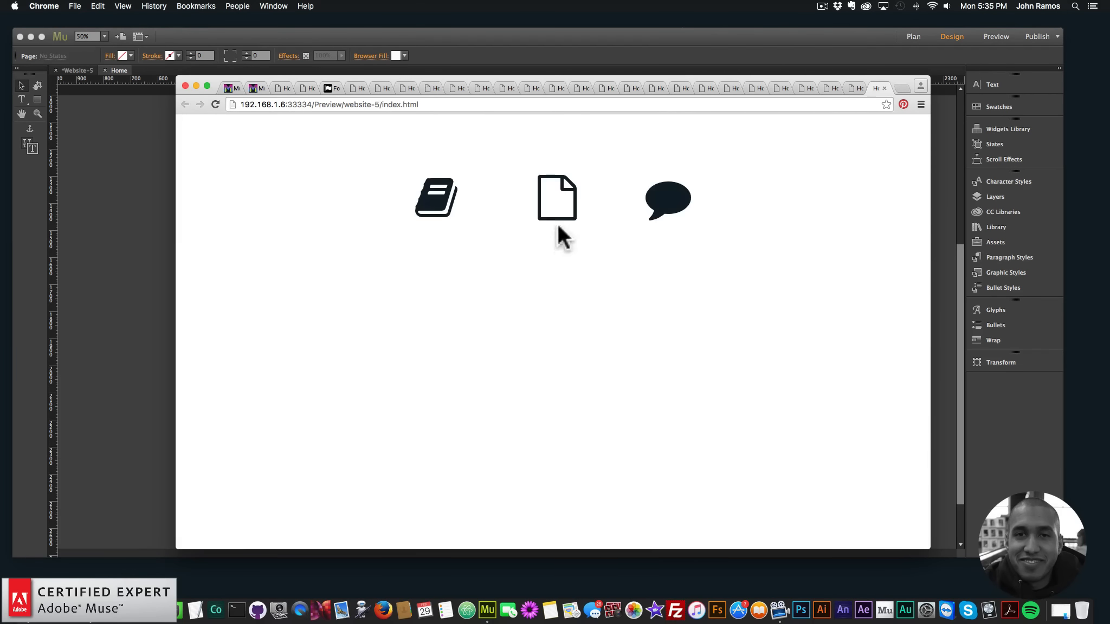
{"action": "left_click", "coordinate": [445, 212]}
{"action": "left_click", "coordinate": [557, 216]}
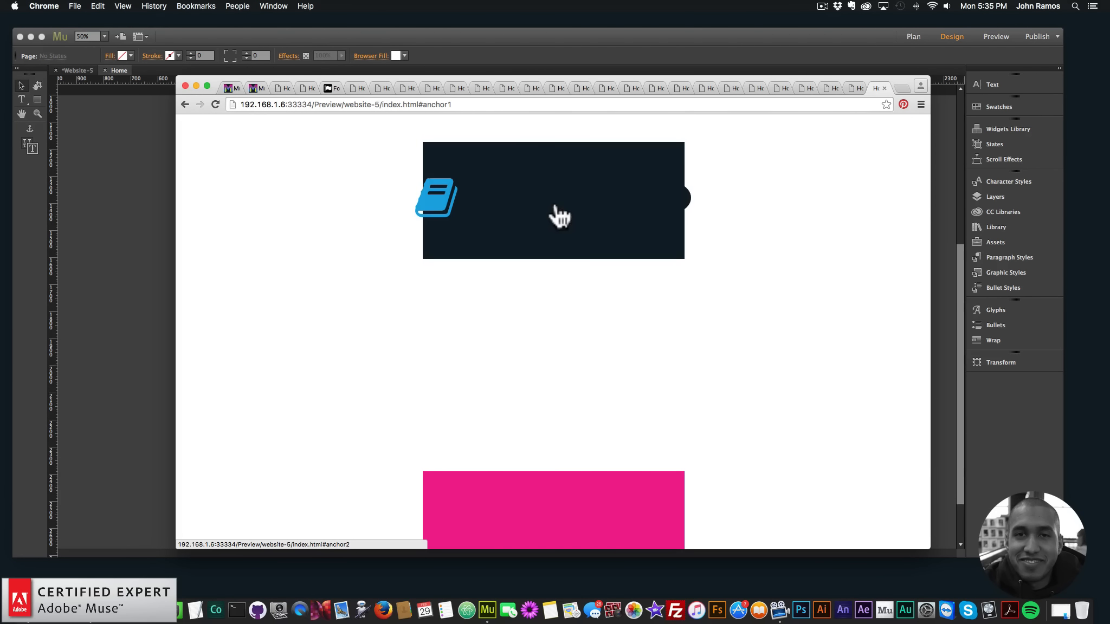
{"action": "left_click", "coordinate": [684, 214]}
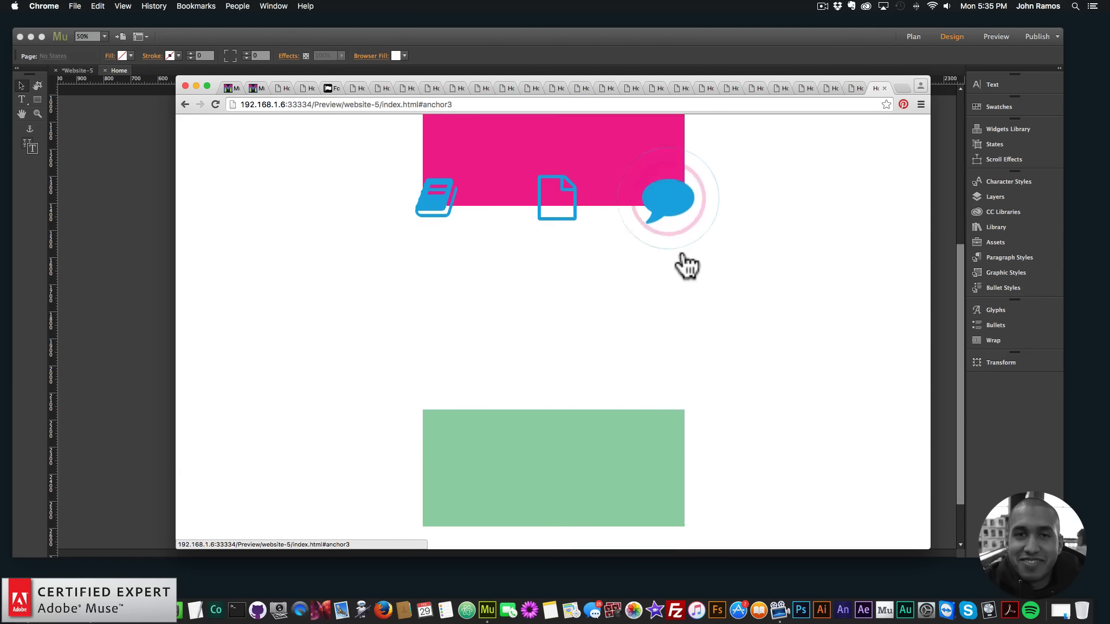
{"action": "left_click", "coordinate": [568, 210]}
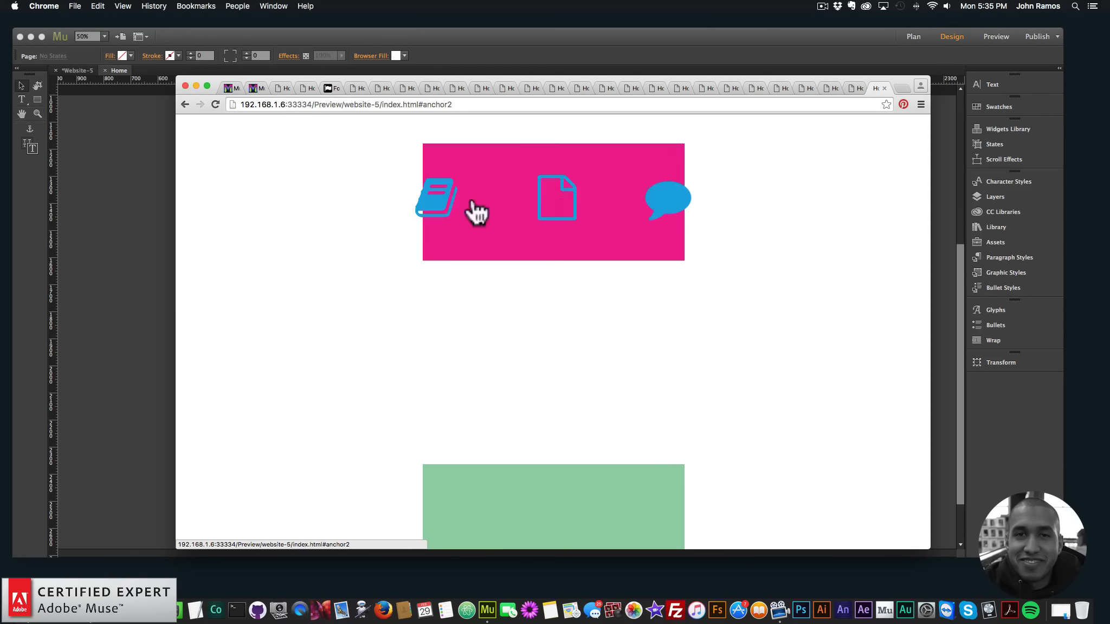
{"action": "left_click", "coordinate": [471, 214]}
{"action": "left_click", "coordinate": [553, 219]}
{"action": "left_click", "coordinate": [436, 208]}
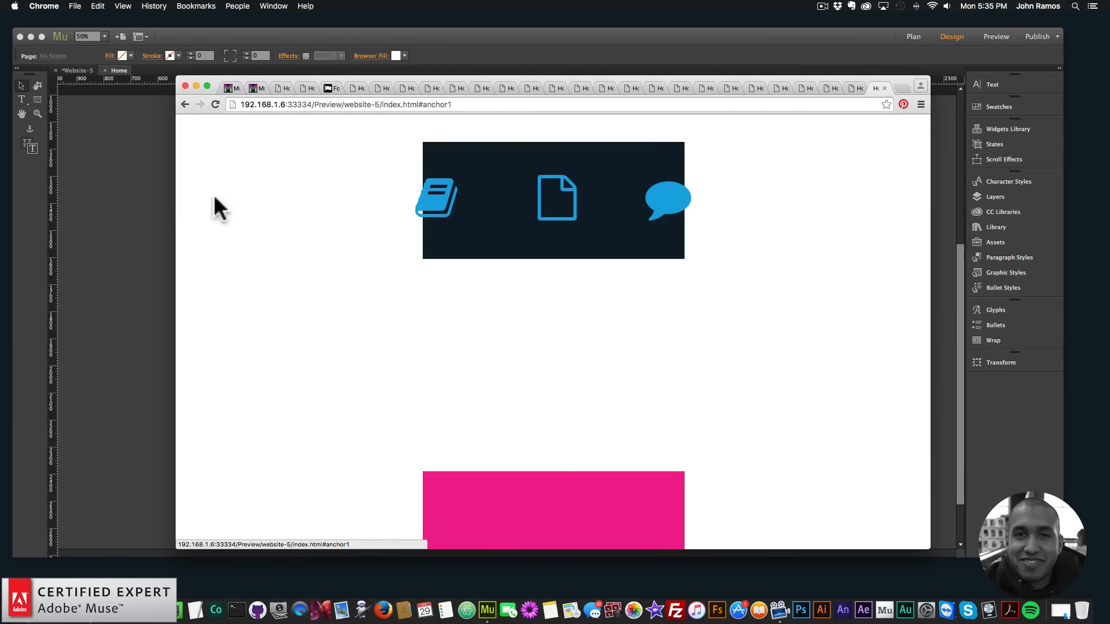
Switch back to Adobe Muse and set the book icon's size to 3 em in its widget options
{"action": "key", "text": "super+Tab"}
{"action": "left_click", "coordinate": [451, 130]}
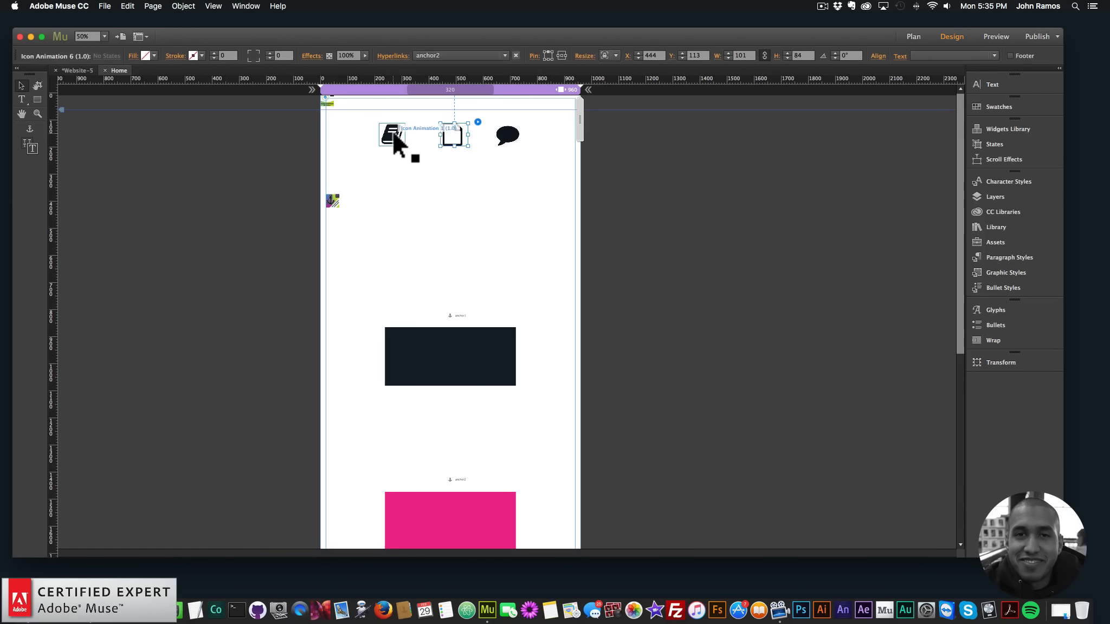
{"action": "left_click", "coordinate": [393, 133], "text": "shift"}
{"action": "left_click", "coordinate": [496, 138], "text": "shift"}
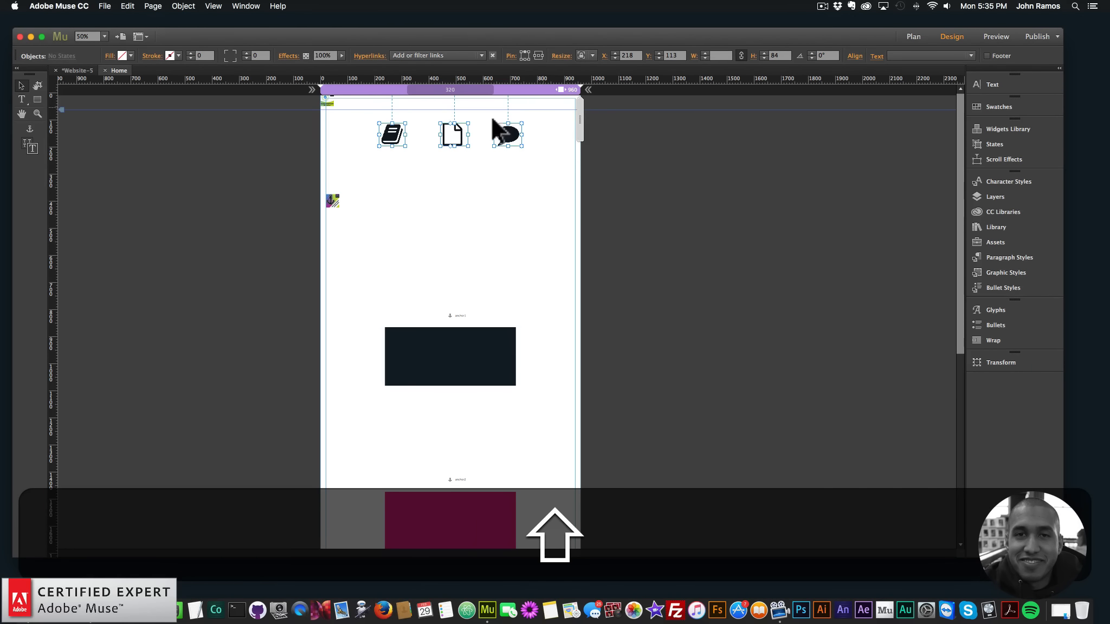
{"action": "left_click", "coordinate": [396, 135]}
{"action": "left_click", "coordinate": [414, 122]}
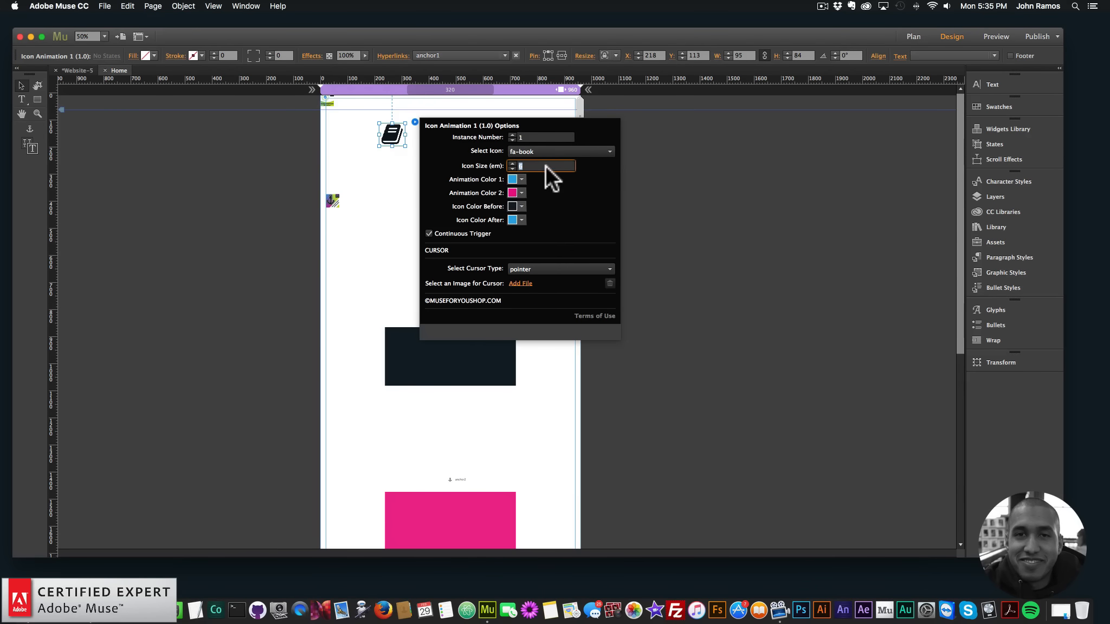
{"action": "type", "text": "3"}
{"action": "key", "text": "Return"}
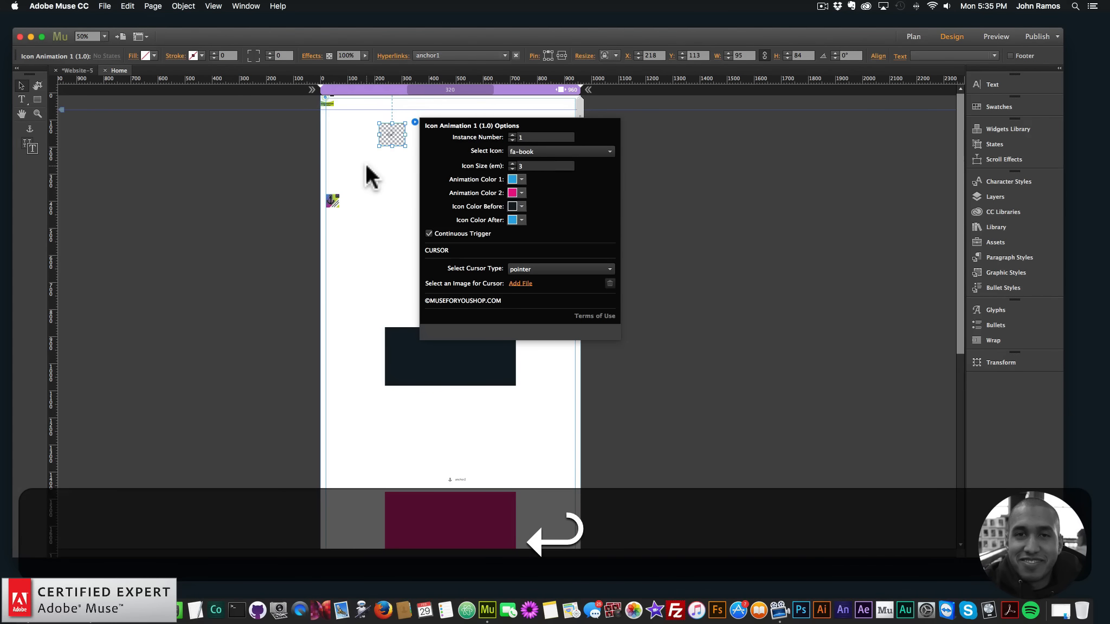
Set the file icon's size to 3 em in its widget options
{"action": "left_click", "coordinate": [452, 134]}
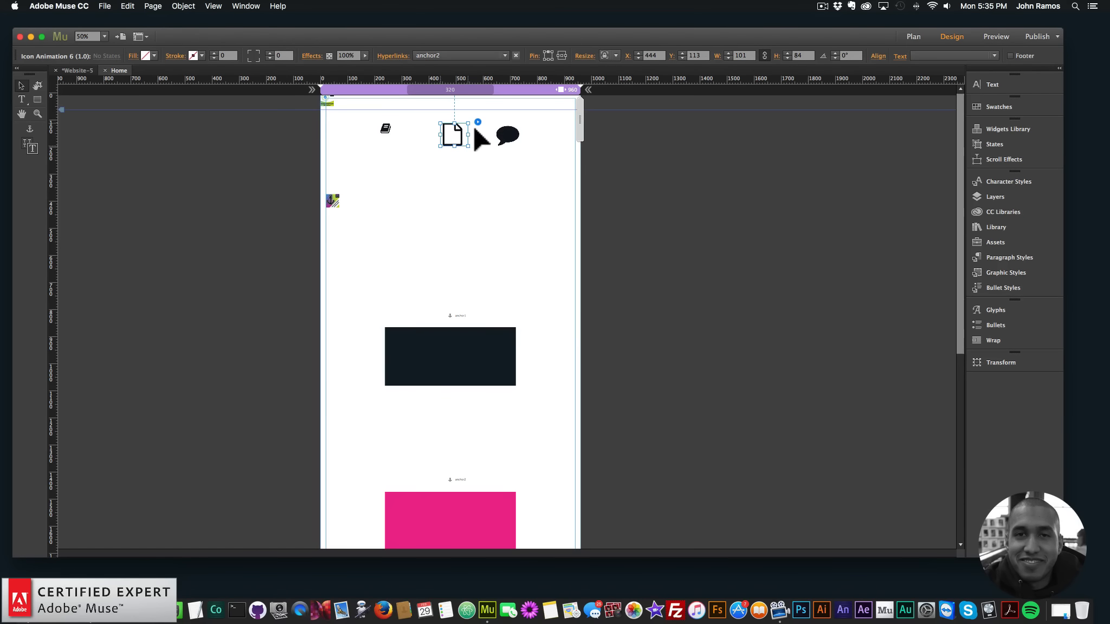
{"action": "left_click", "coordinate": [477, 121]}
{"action": "type", "text": "3"}
{"action": "key", "text": "Return"}
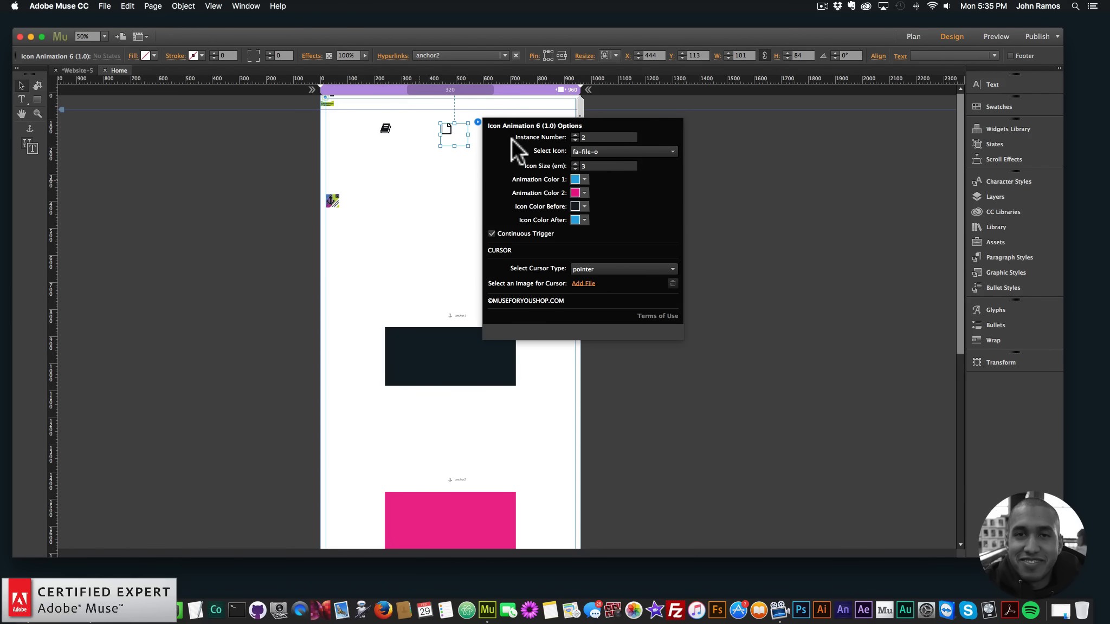
{"action": "key", "text": "Escape"}
Set the comment icon's size to 3 em in its widget options
{"action": "left_click", "coordinate": [510, 134]}
{"action": "left_click", "coordinate": [531, 121]}
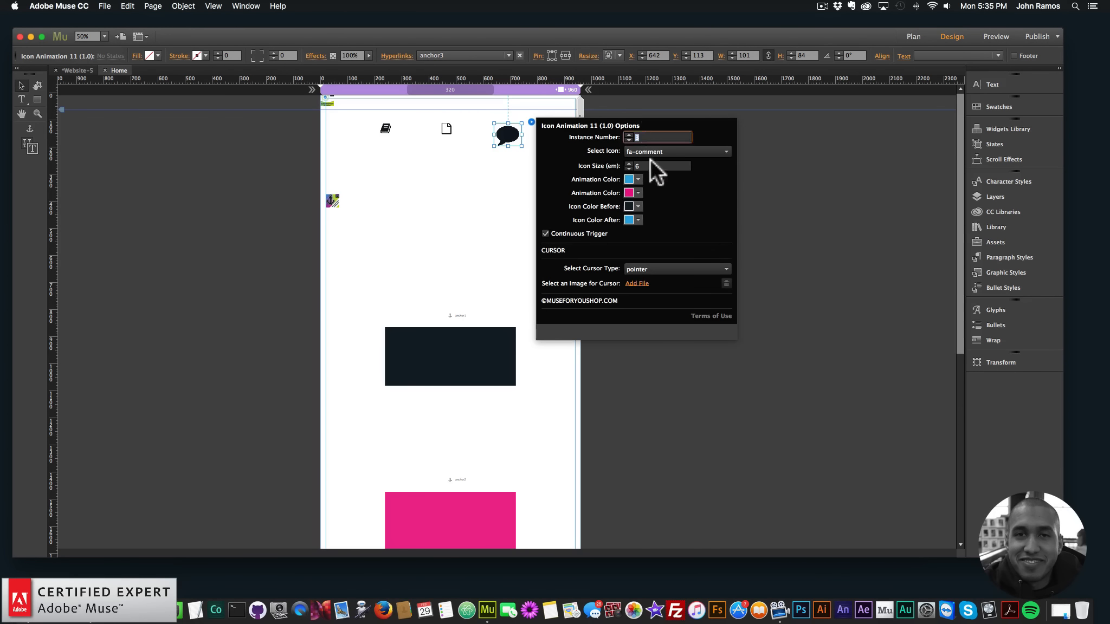
{"action": "double_click", "coordinate": [650, 165]}
{"action": "key", "text": "BackSpace"}
{"action": "type", "text": "3"}
{"action": "key", "text": "Return"}
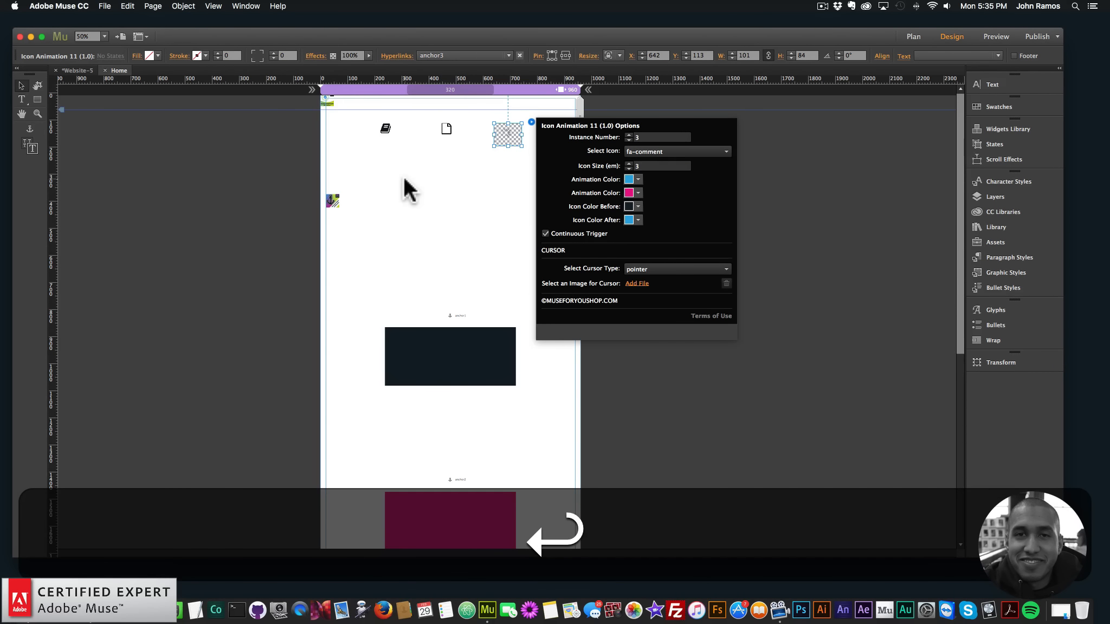
{"action": "key", "text": "Escape"}
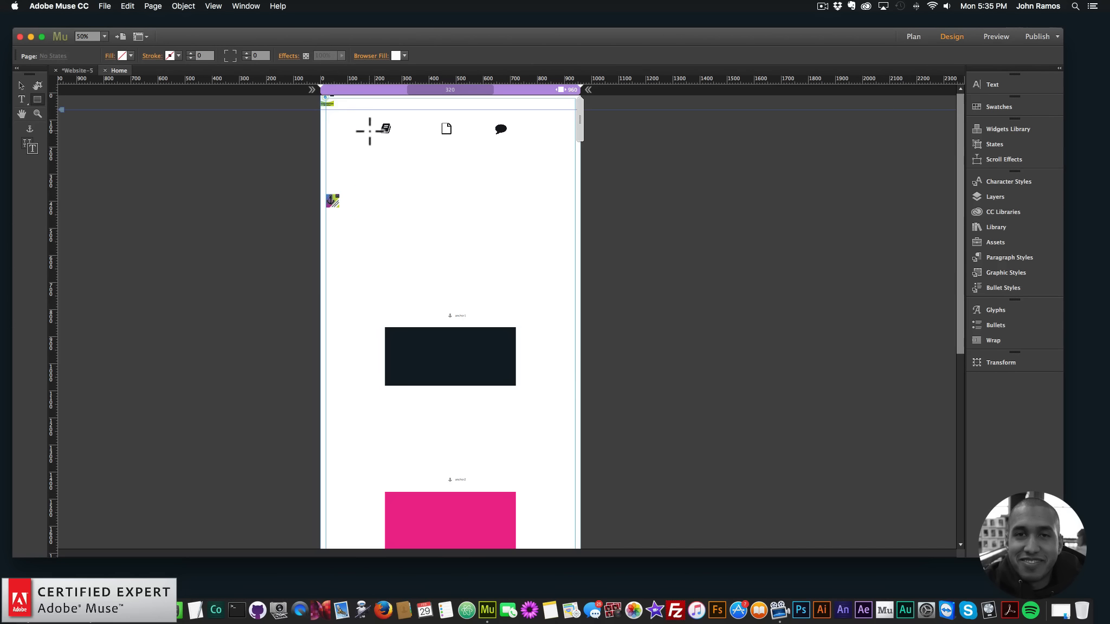
Draw a full-width header rectangle about 960 by 95 px at the top of the page and fill it with white
{"action": "left_click", "coordinate": [36, 112]}
{"action": "left_click", "coordinate": [443, 113]}
{"action": "left_click_drag", "start_coordinate": [590, 121], "coordinate": [578, 121]}
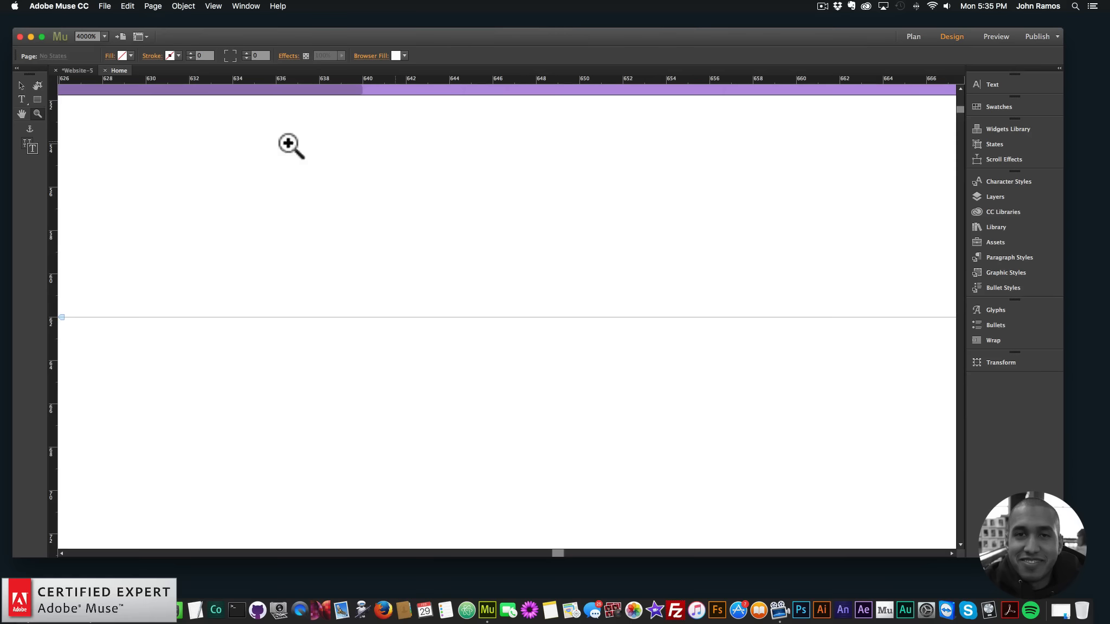
{"action": "key", "text": "super+minus"}
{"action": "key", "text": "super+minus"}
{"action": "key", "text": "super+minus"}
{"action": "key", "text": "super+minus"}
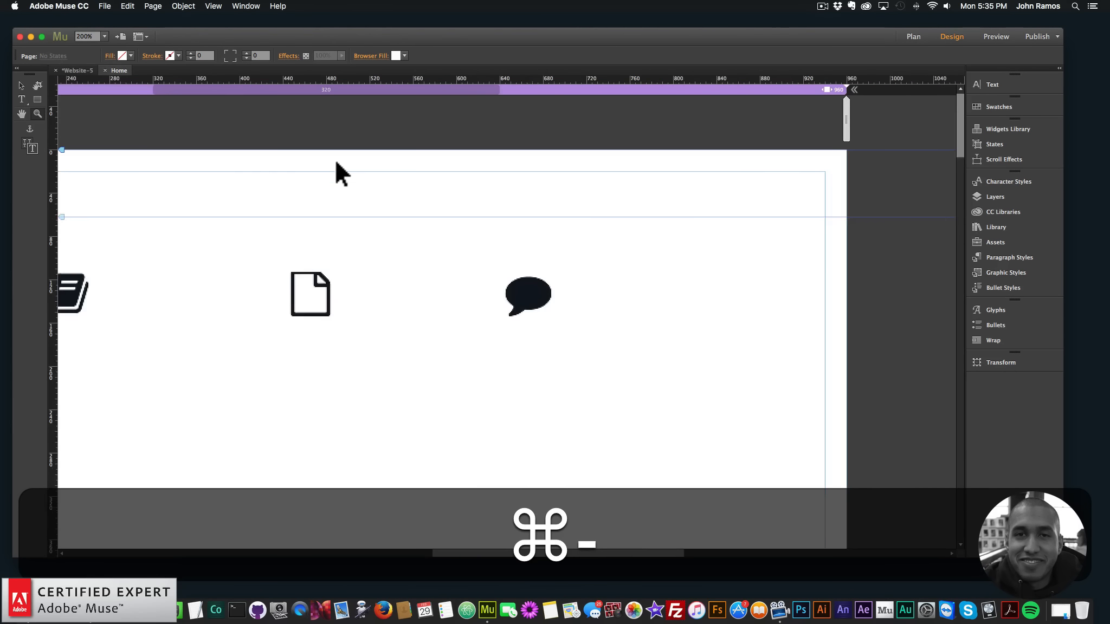
{"action": "key", "text": "super+minus"}
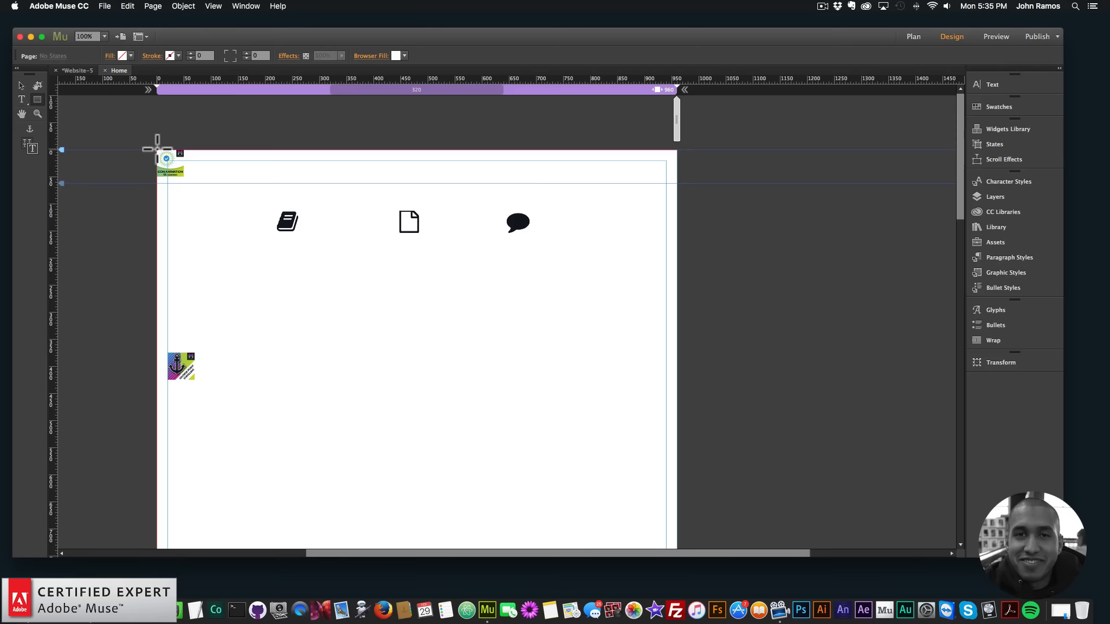
{"action": "left_click_drag", "start_coordinate": [157, 150], "coordinate": [677, 201]}
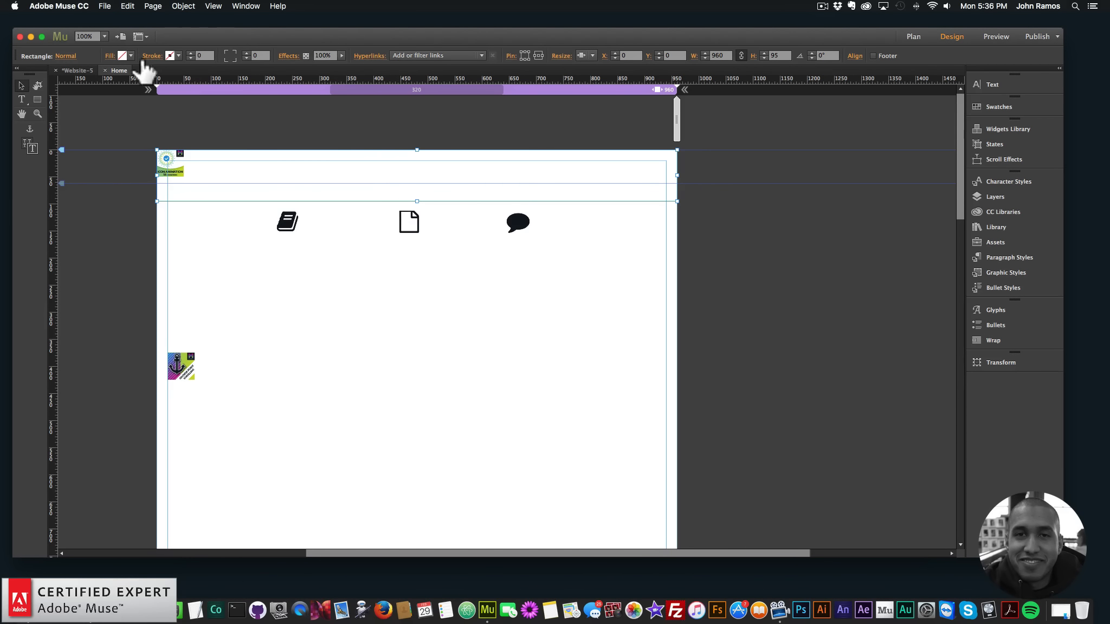
{"action": "left_click", "coordinate": [130, 56]}
Try to move the three icons up onto the white header rectangle, and undo the moves
{"action": "left_click", "coordinate": [423, 218]}
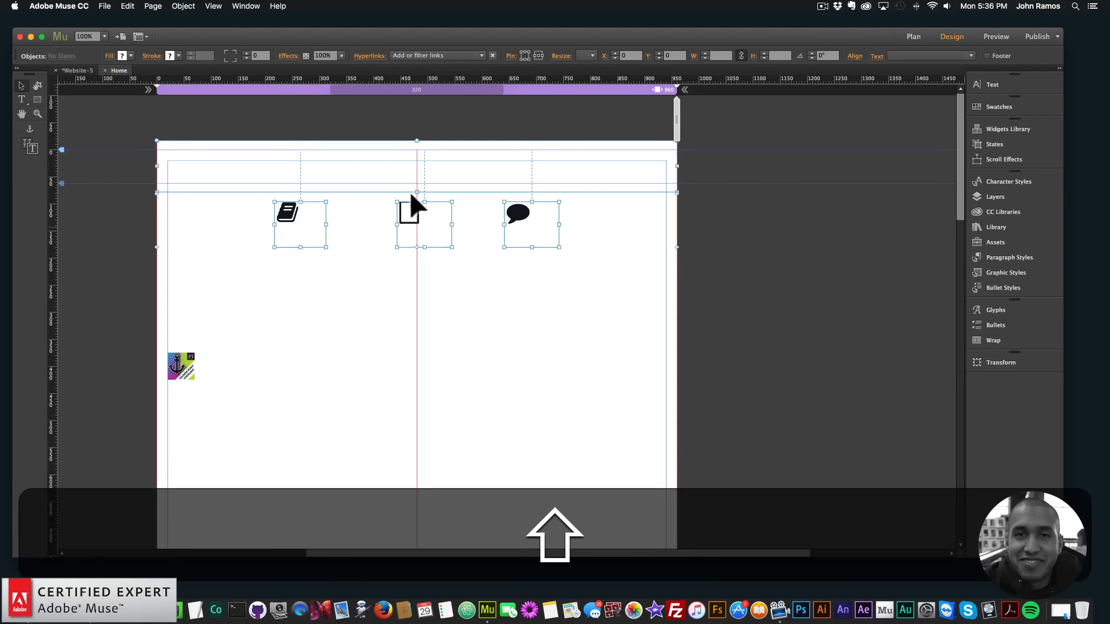
{"action": "key", "text": "super+z"}
{"action": "left_click", "coordinate": [325, 227], "text": "shift"}
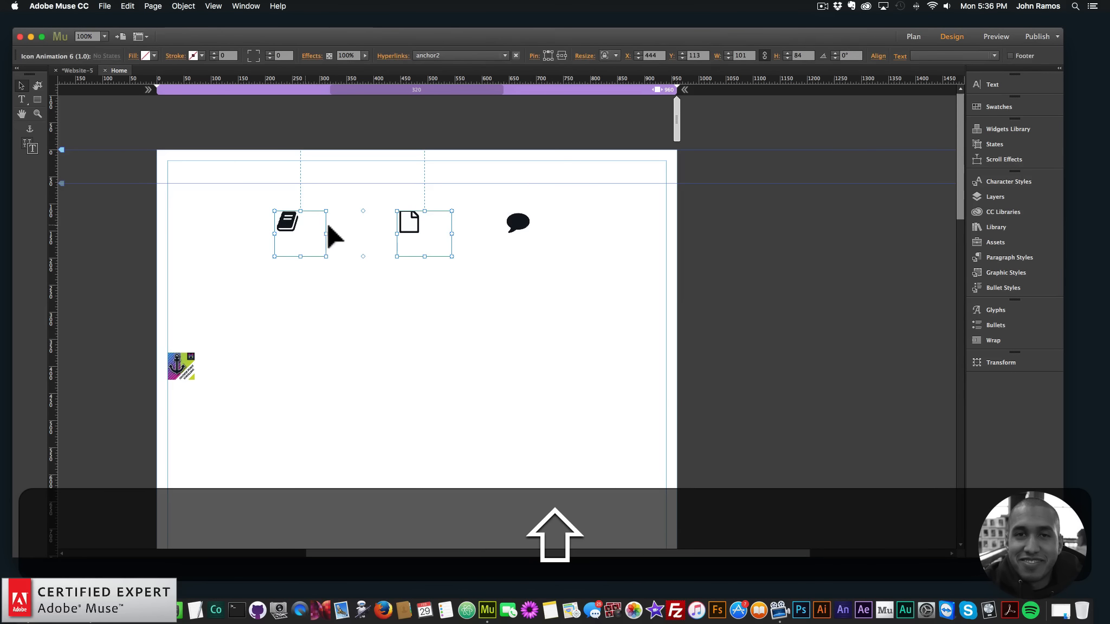
{"action": "left_click", "coordinate": [524, 232], "text": "shift"}
{"action": "left_click_drag", "start_coordinate": [523, 232], "coordinate": [528, 175]}
{"action": "right_click", "coordinate": [528, 175]}
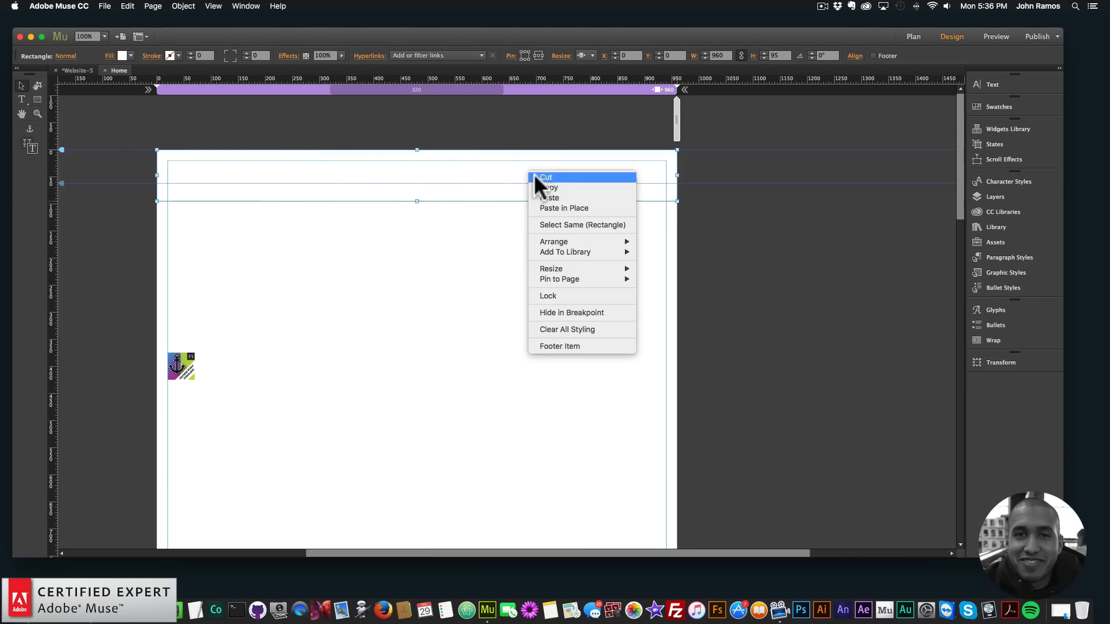
{"action": "key", "text": "super+z"}
Bring the three icons to the front and move them up onto the white header rectangle
{"action": "right_click", "coordinate": [535, 225]}
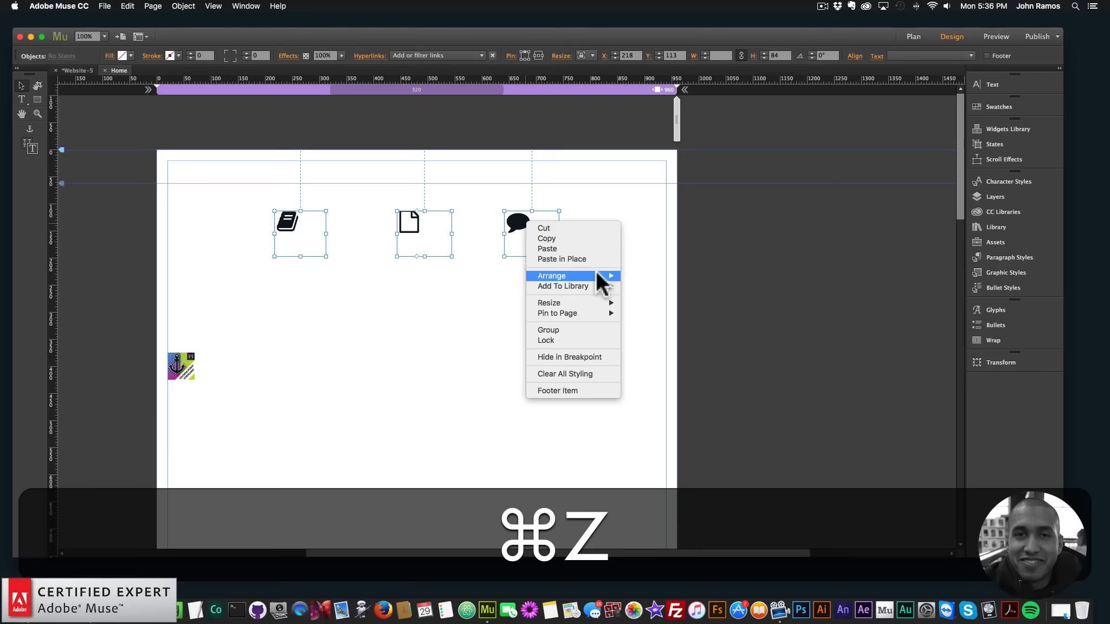
{"action": "mouse_move", "coordinate": [598, 280]}
{"action": "left_click", "coordinate": [639, 280]}
{"action": "left_click_drag", "start_coordinate": [529, 226], "coordinate": [536, 184]}
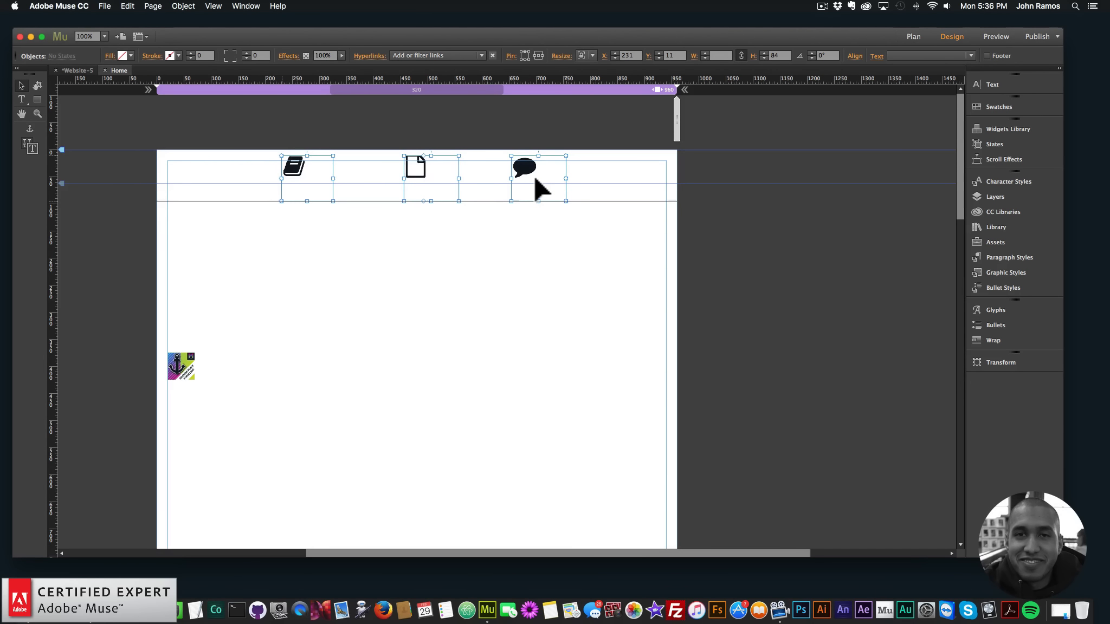
Shrink the book icon's frame to about 49 by 38 px so it fits closely around the icon
{"action": "left_click", "coordinate": [303, 184]}
{"action": "left_click_drag", "start_coordinate": [307, 204], "coordinate": [309, 169]}
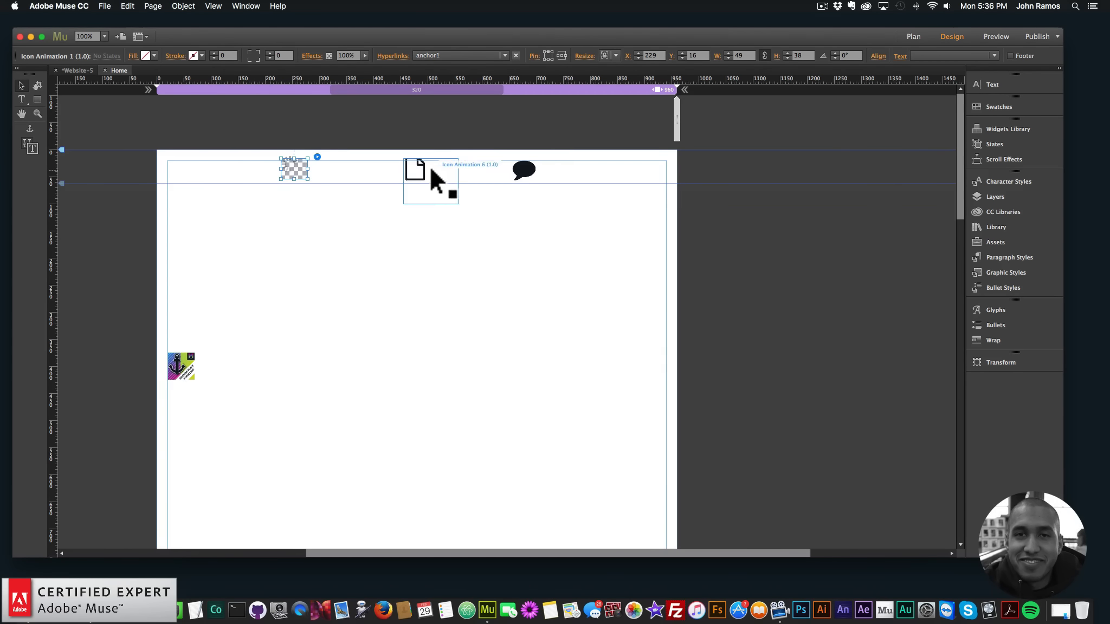
Shrink the file icon's frame to about 45 by 42 px and the comment icon's frame to about 50 by 42 px
{"action": "left_click_drag", "start_coordinate": [431, 205], "coordinate": [428, 169]}
{"action": "left_click", "coordinate": [527, 170]}
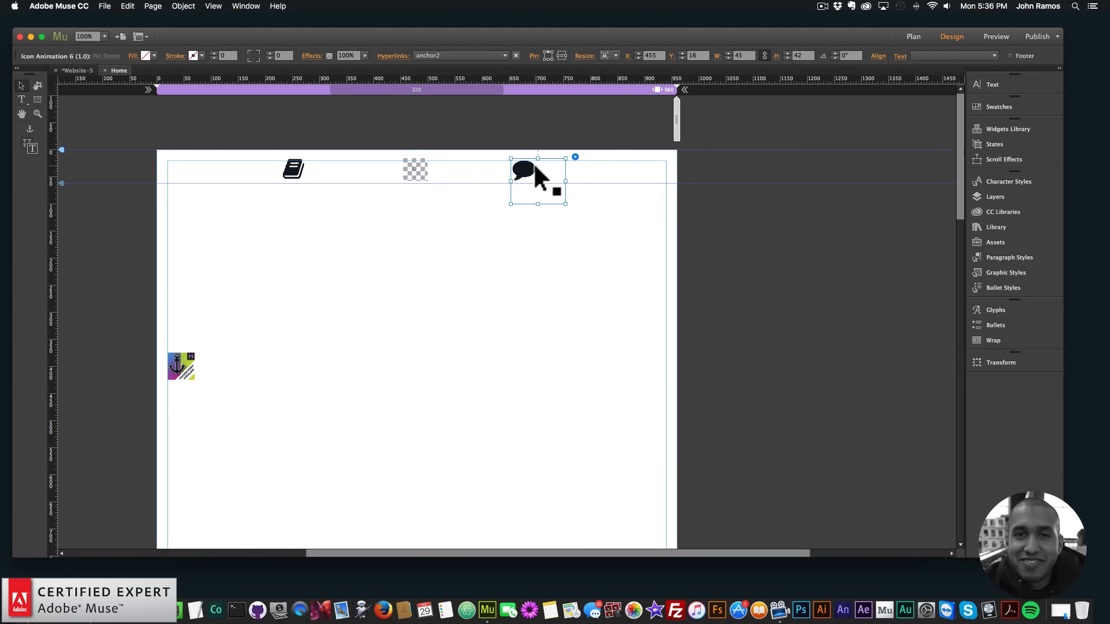
{"action": "left_click_drag", "start_coordinate": [537, 204], "coordinate": [531, 168]}
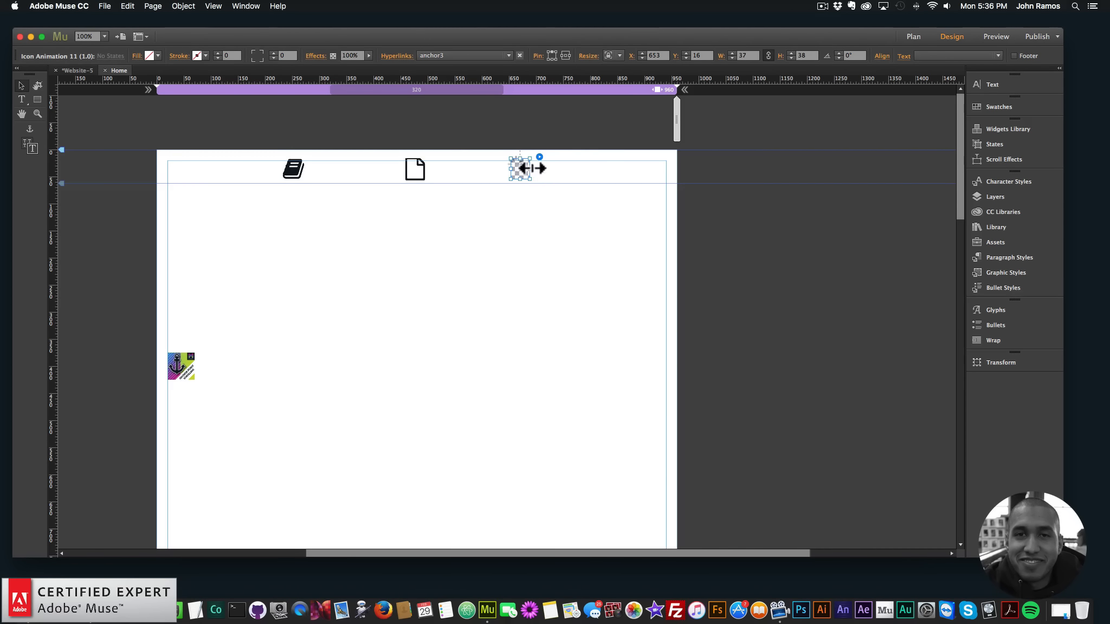
Move the three icons down into one level row on the header, with their Y position at about 54 px
{"action": "left_click", "coordinate": [510, 237]}
{"action": "left_click", "coordinate": [576, 174]}
{"action": "left_click_drag", "start_coordinate": [522, 171], "coordinate": [539, 182]}
{"action": "left_click_drag", "start_coordinate": [417, 166], "coordinate": [423, 179]}
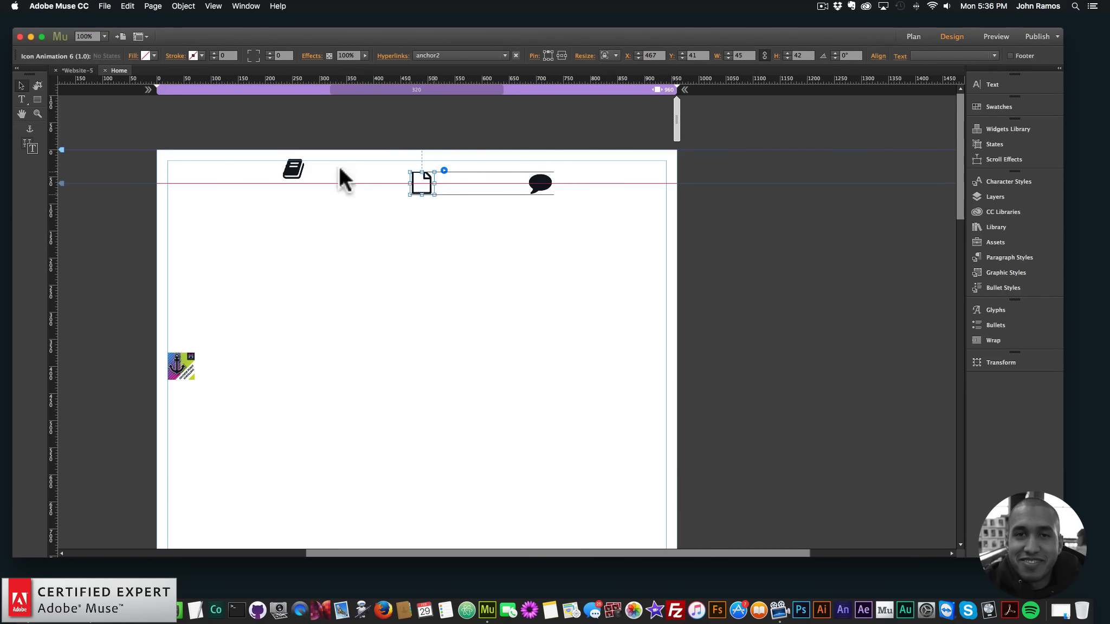
{"action": "left_click_drag", "start_coordinate": [293, 168], "coordinate": [299, 182]}
{"action": "left_click", "coordinate": [414, 172], "text": "shift"}
{"action": "left_click", "coordinate": [538, 185], "text": "shift"}
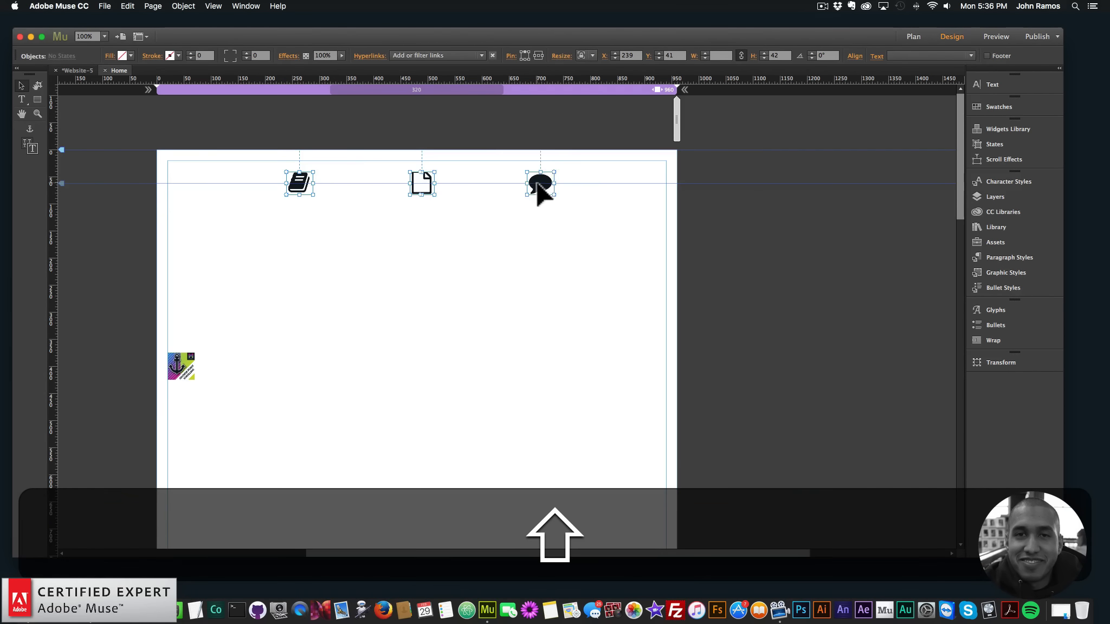
{"action": "left_click_drag", "start_coordinate": [537, 185], "coordinate": [535, 190]}
Extend the white header rectangle downward to a height of about 128 px
{"action": "left_click", "coordinate": [567, 196]}
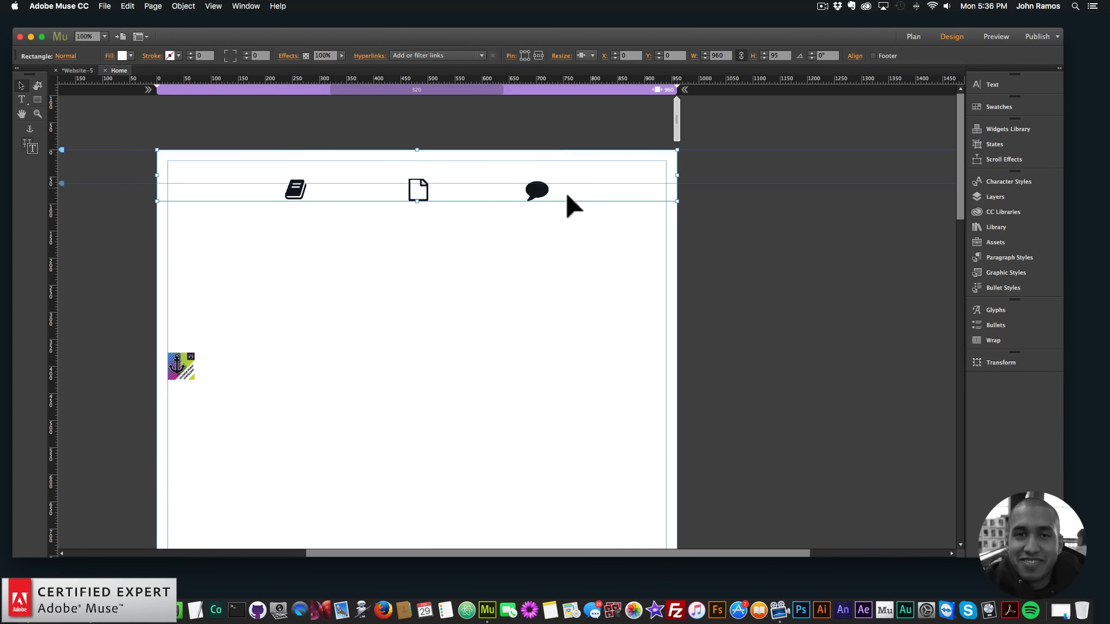
{"action": "left_click_drag", "start_coordinate": [416, 201], "coordinate": [417, 219]}
{"action": "left_click", "coordinate": [195, 117]}
Preview the page in the browser and test the anchor links of the file and comment icons
{"action": "left_click", "coordinate": [105, 6]}
{"action": "left_click", "coordinate": [135, 181]}
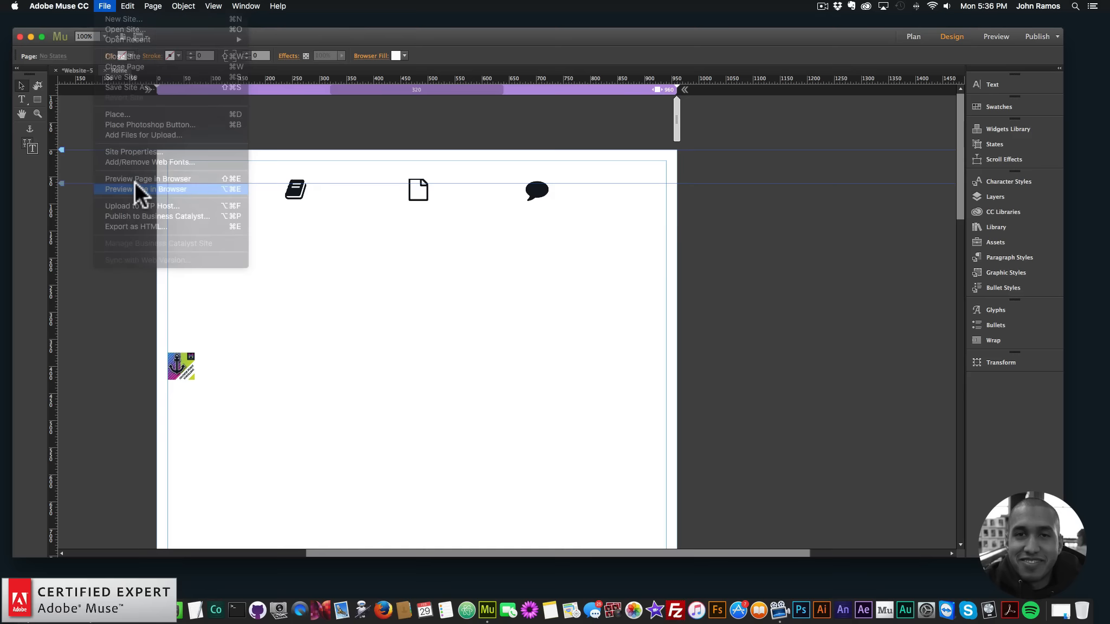
{"action": "left_click", "coordinate": [552, 157]}
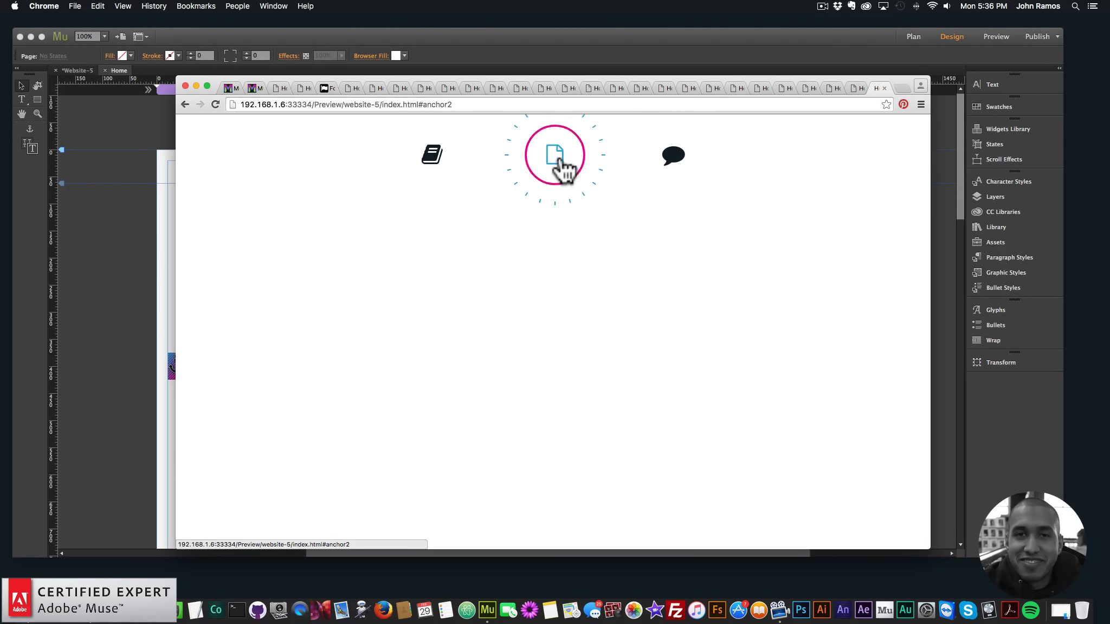
{"action": "left_click", "coordinate": [678, 165]}
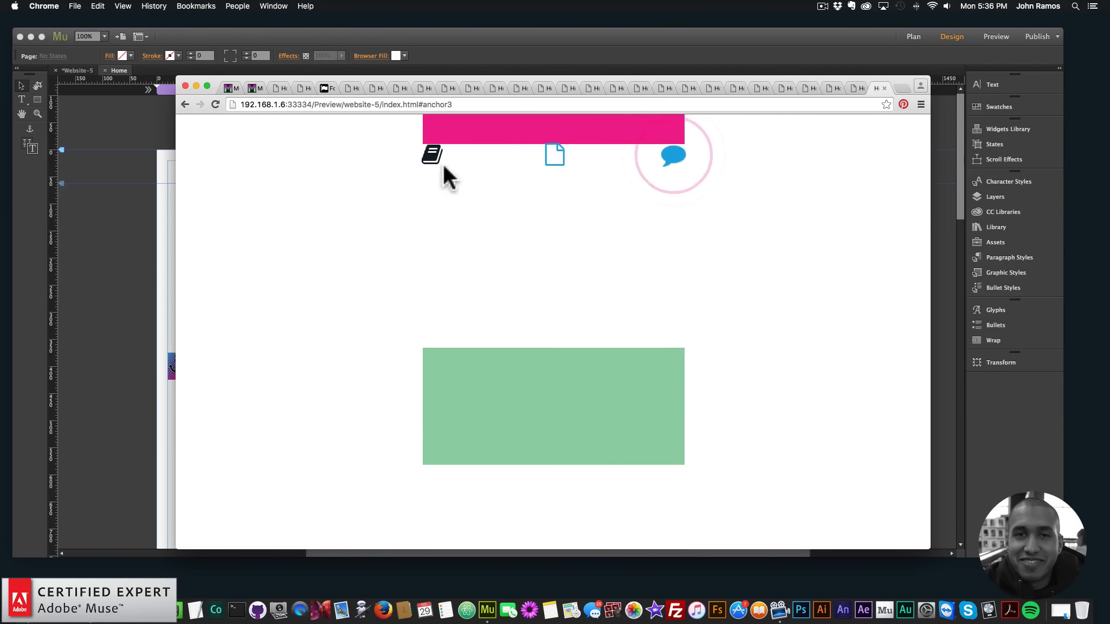
Return to Adobe Muse and check where the white header rectangle sits in the layer stack of Layer 1
{"action": "left_click", "coordinate": [125, 185]}
{"action": "left_click", "coordinate": [608, 198]}
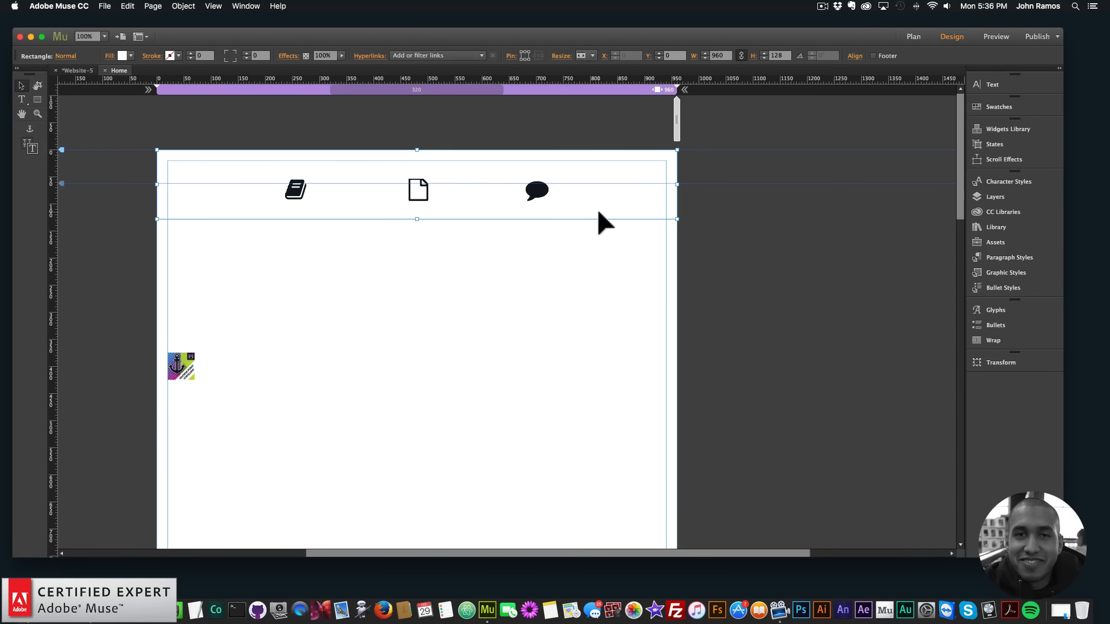
{"action": "right_click", "coordinate": [606, 199]}
{"action": "left_click", "coordinate": [909, 274]}
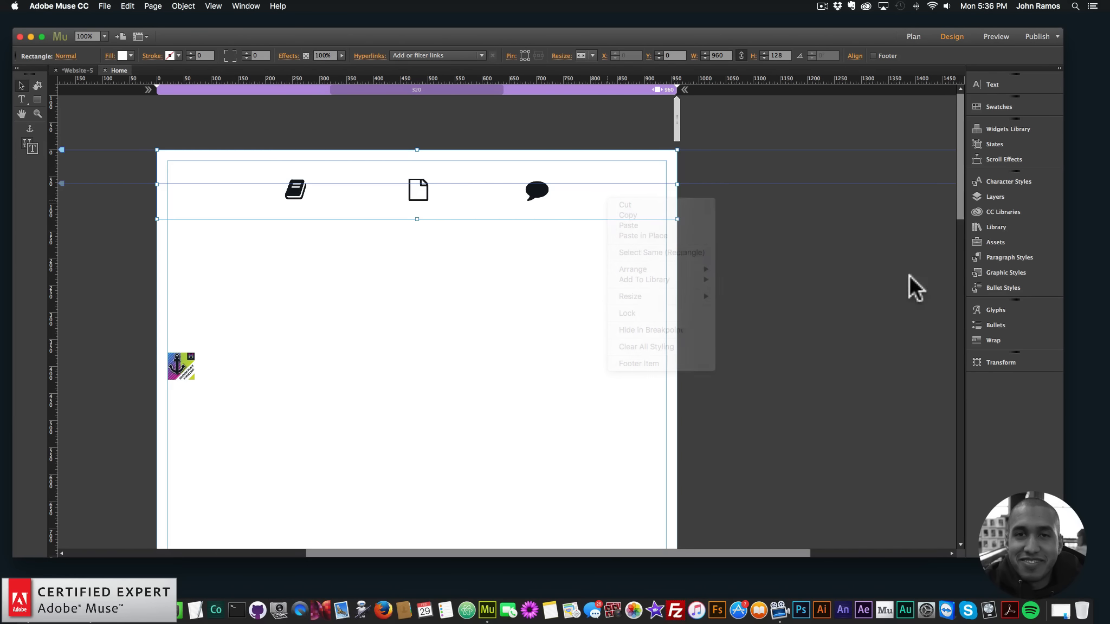
{"action": "left_click", "coordinate": [994, 195]}
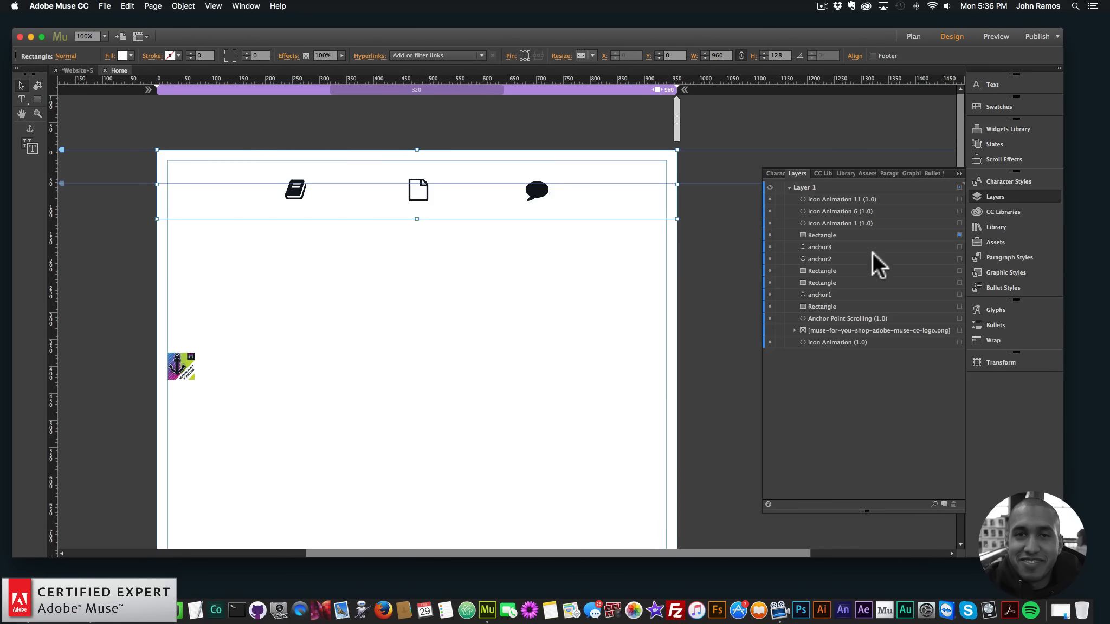
{"action": "left_click", "coordinate": [851, 234]}
{"action": "left_click", "coordinate": [466, 282]}
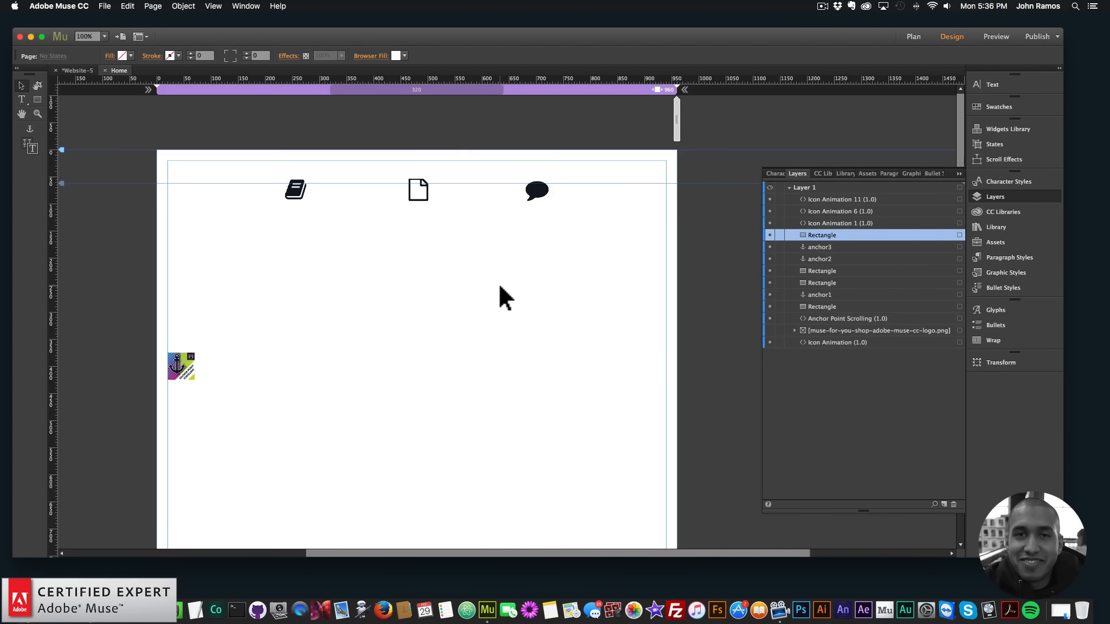
Preview the page in the browser again and follow the file, comment and book icon links
{"action": "key", "text": "super+shift+e"}
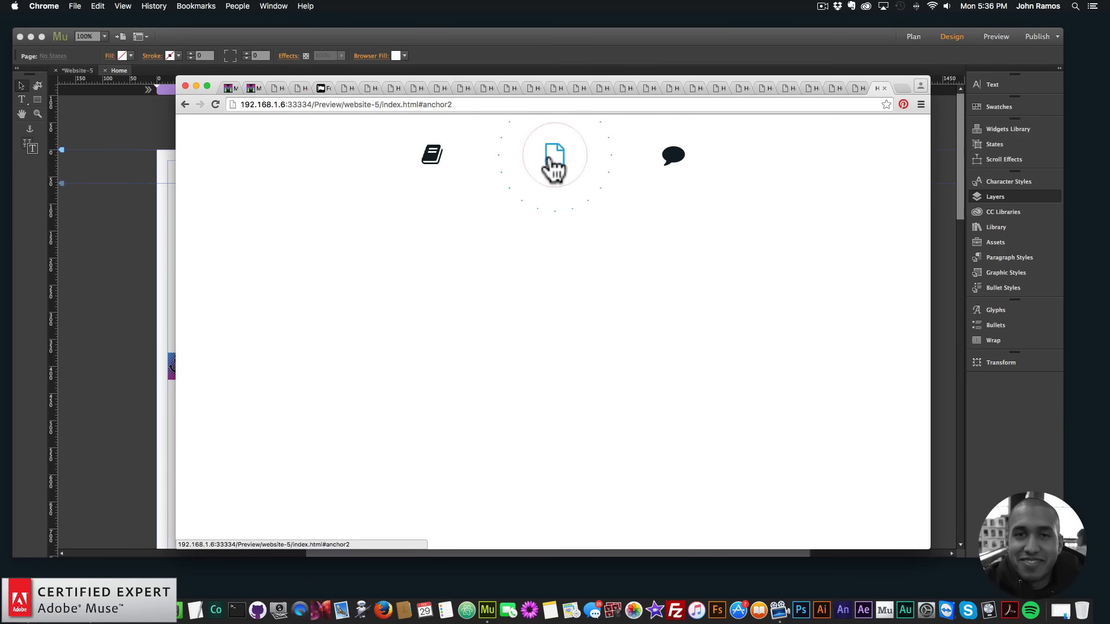
{"action": "left_click", "coordinate": [553, 165]}
{"action": "left_click", "coordinate": [684, 163]}
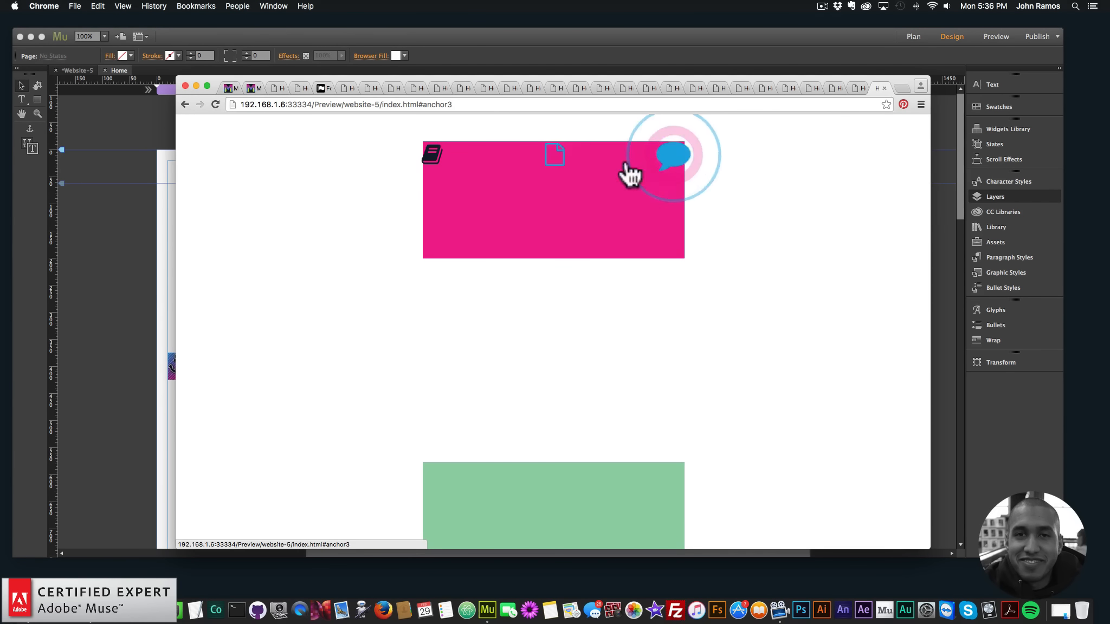
{"action": "left_click", "coordinate": [432, 163]}
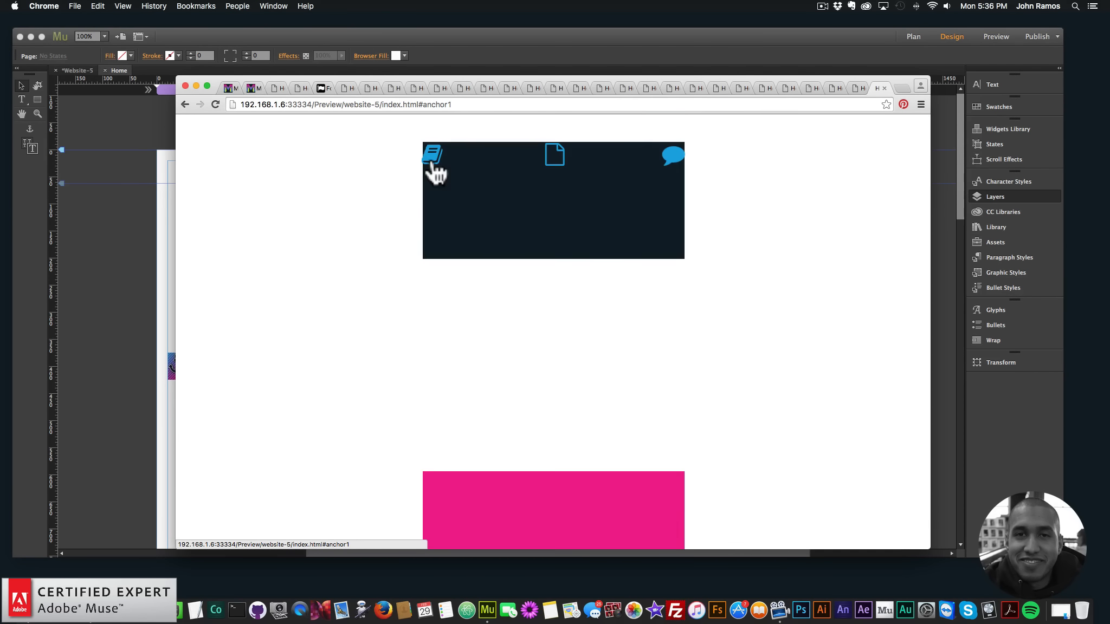
Pin the white header rectangle in the browser window, then preview the page and follow the anchor links of all three icons
{"action": "key", "text": "super+Tab"}
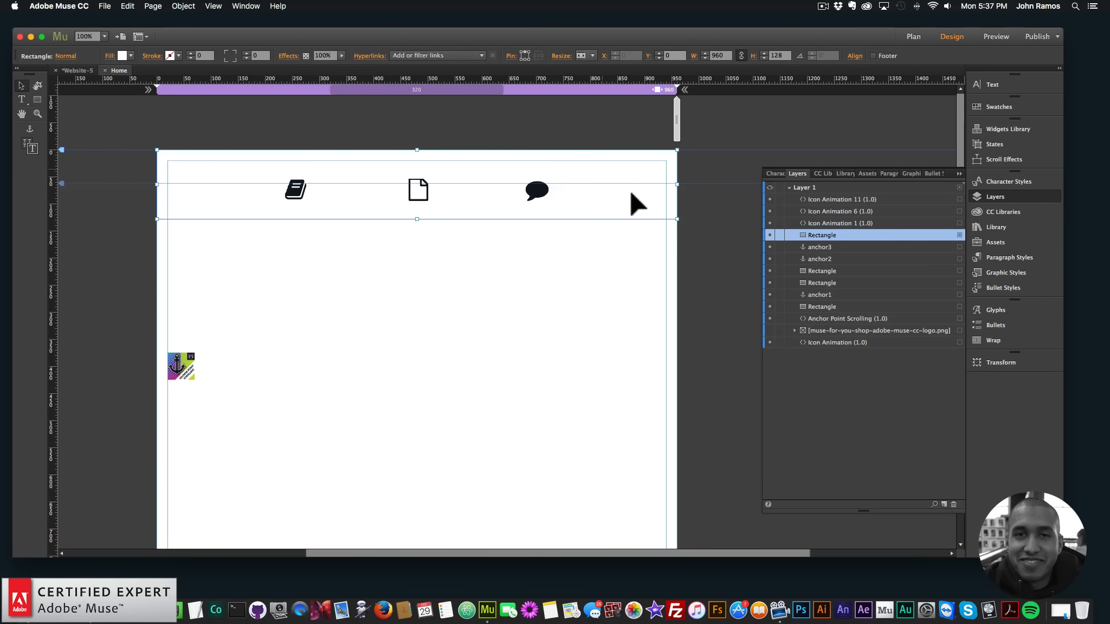
{"action": "left_click", "coordinate": [104, 6]}
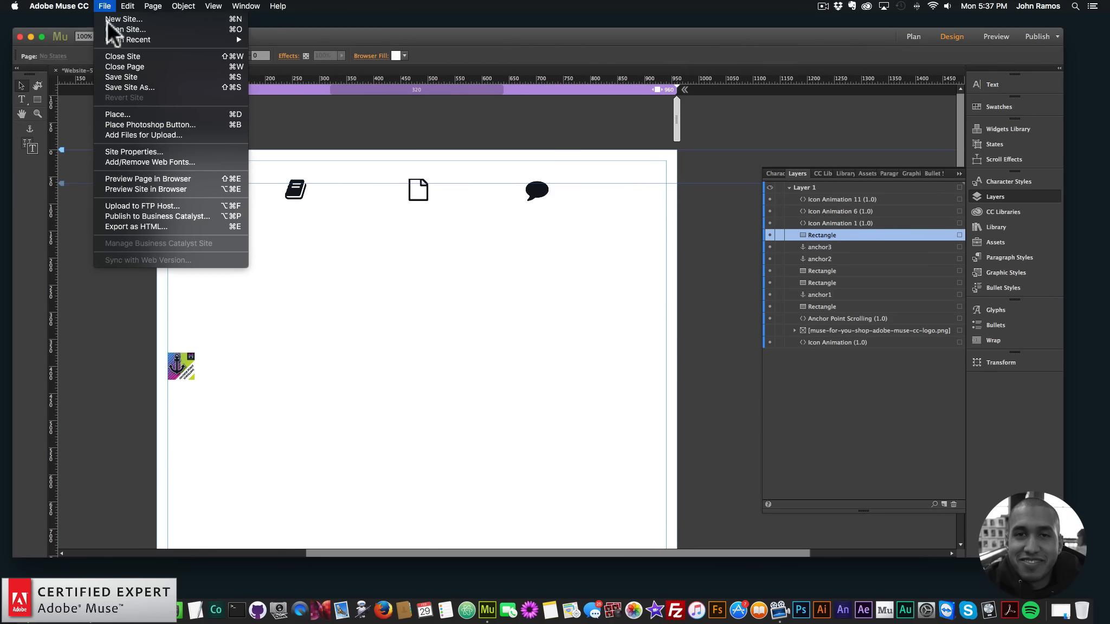
{"action": "left_click", "coordinate": [143, 179]}
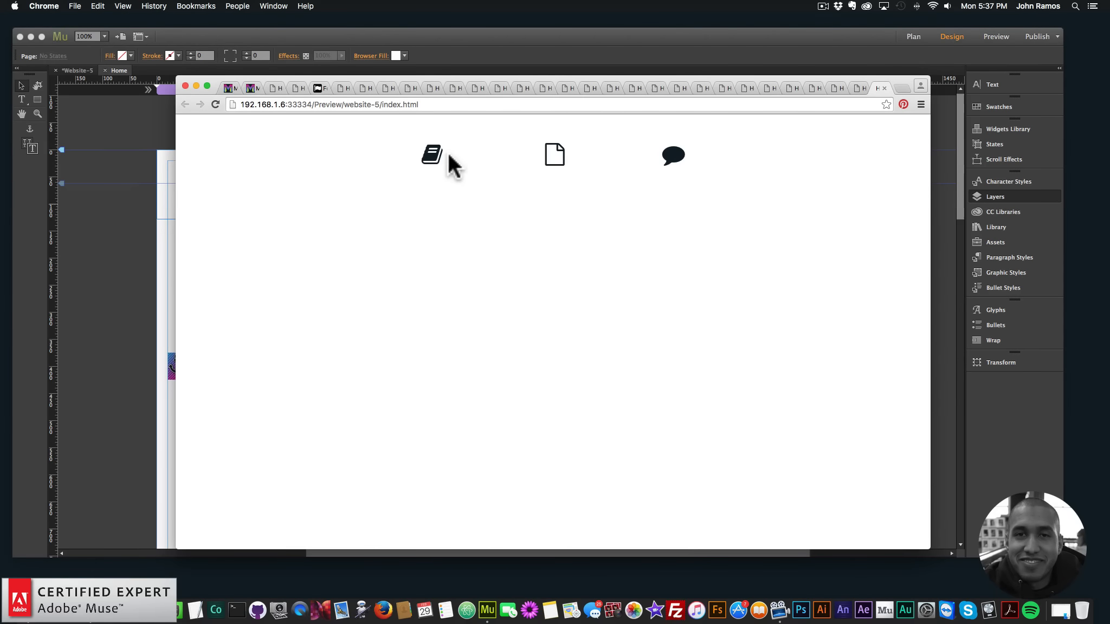
{"action": "left_click", "coordinate": [549, 162]}
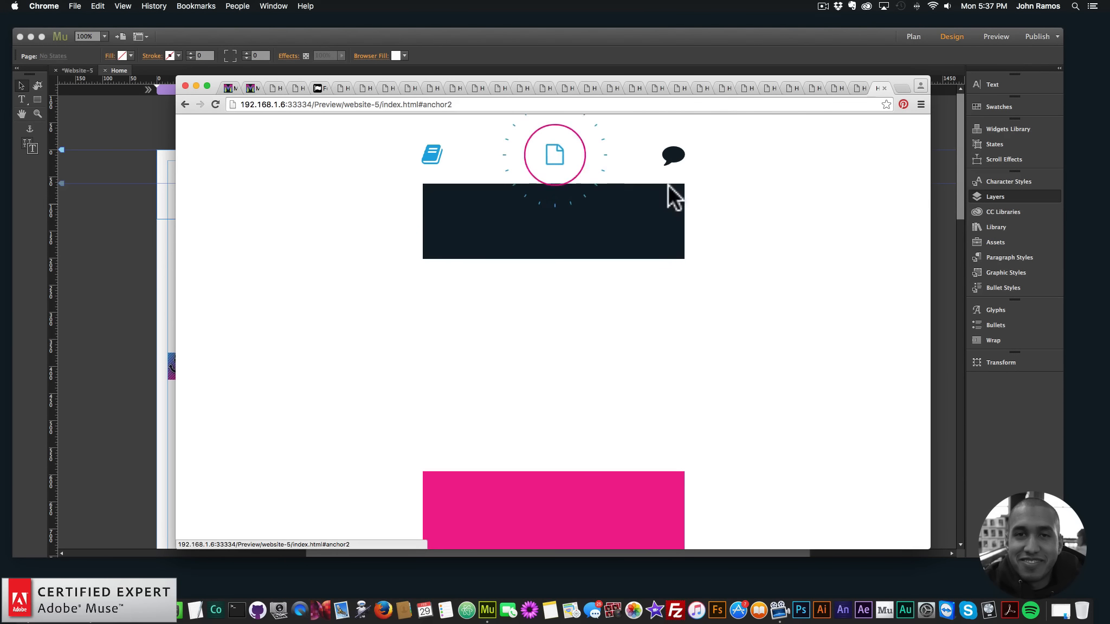
{"action": "left_click", "coordinate": [673, 168]}
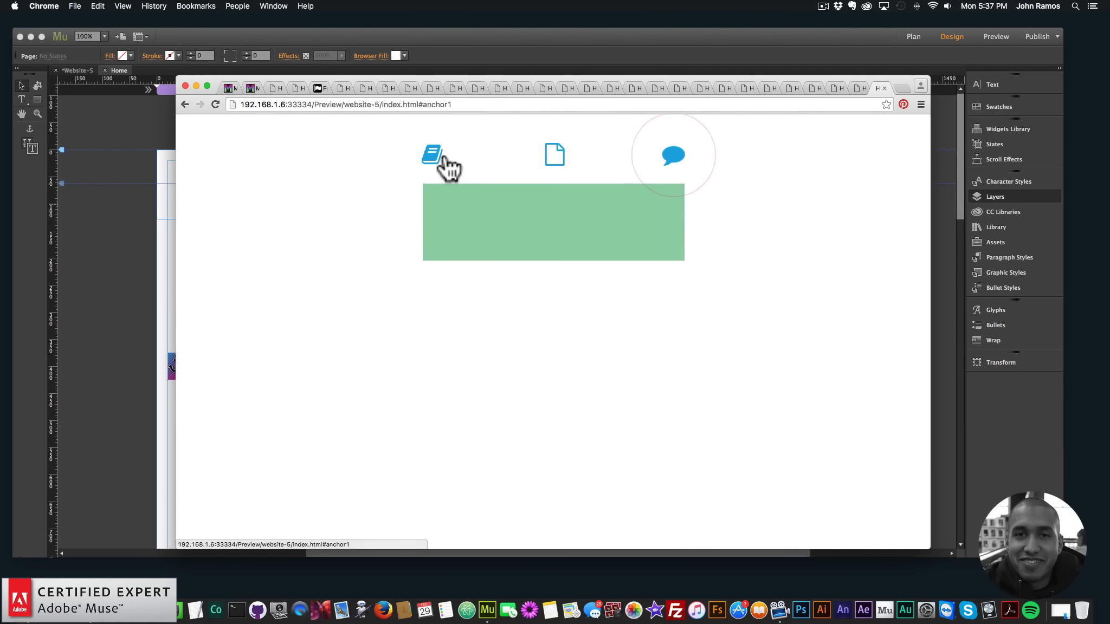
{"action": "left_click", "coordinate": [439, 160]}
{"action": "left_click", "coordinate": [552, 158]}
{"action": "left_click", "coordinate": [674, 159]}
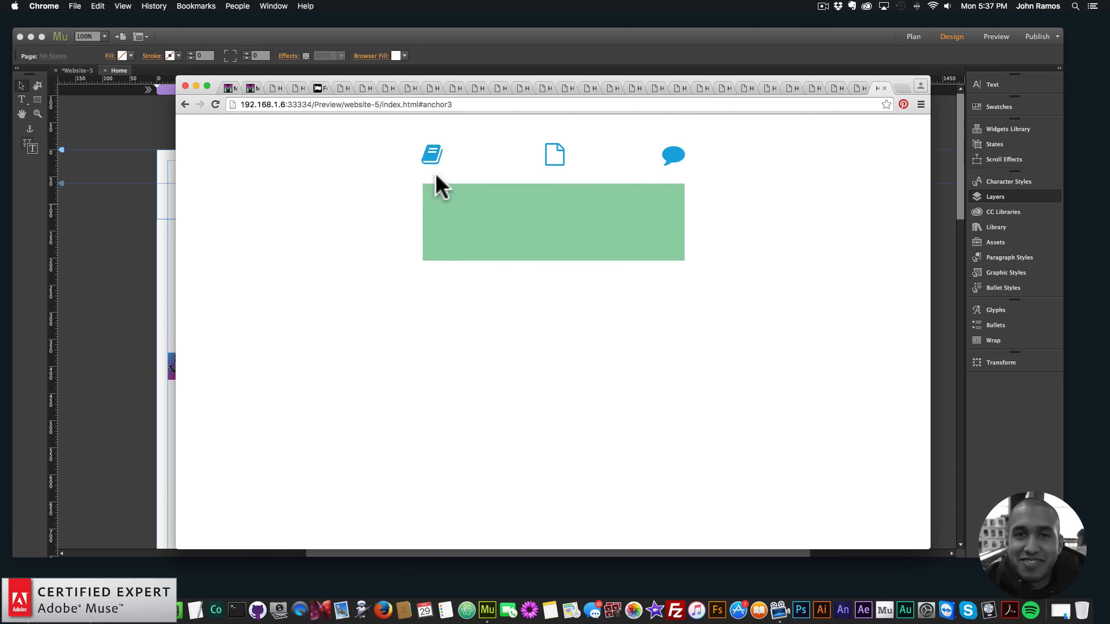
{"action": "left_click", "coordinate": [554, 156]}
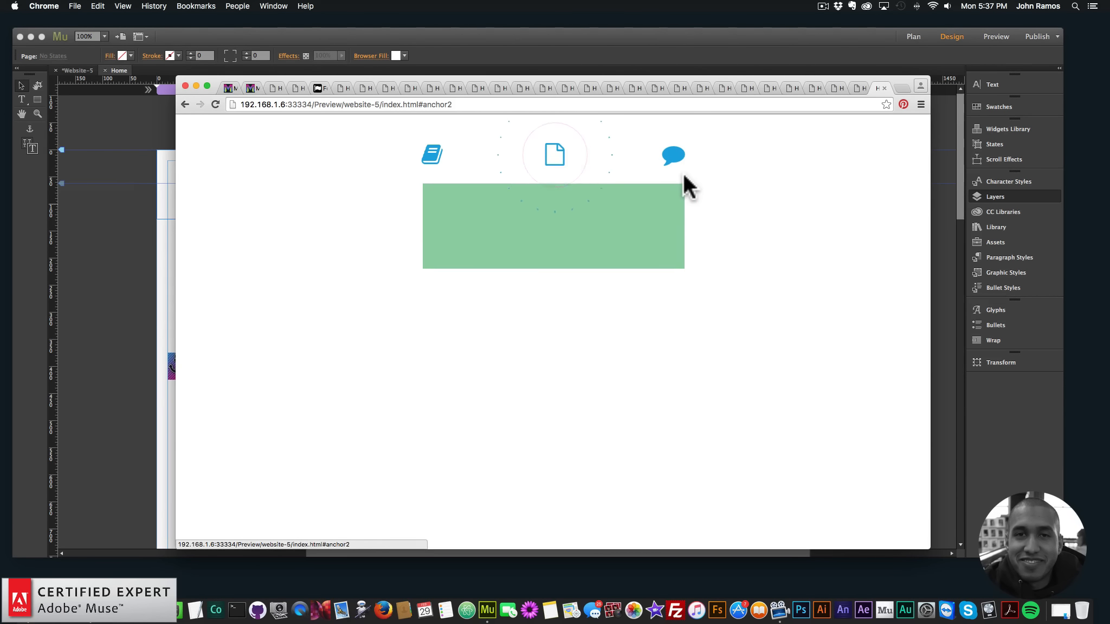
Back in Adobe Muse, set the book icon's Icon Color Before and Icon Color After to none
{"action": "left_click", "coordinate": [84, 233]}
{"action": "left_click", "coordinate": [299, 190]}
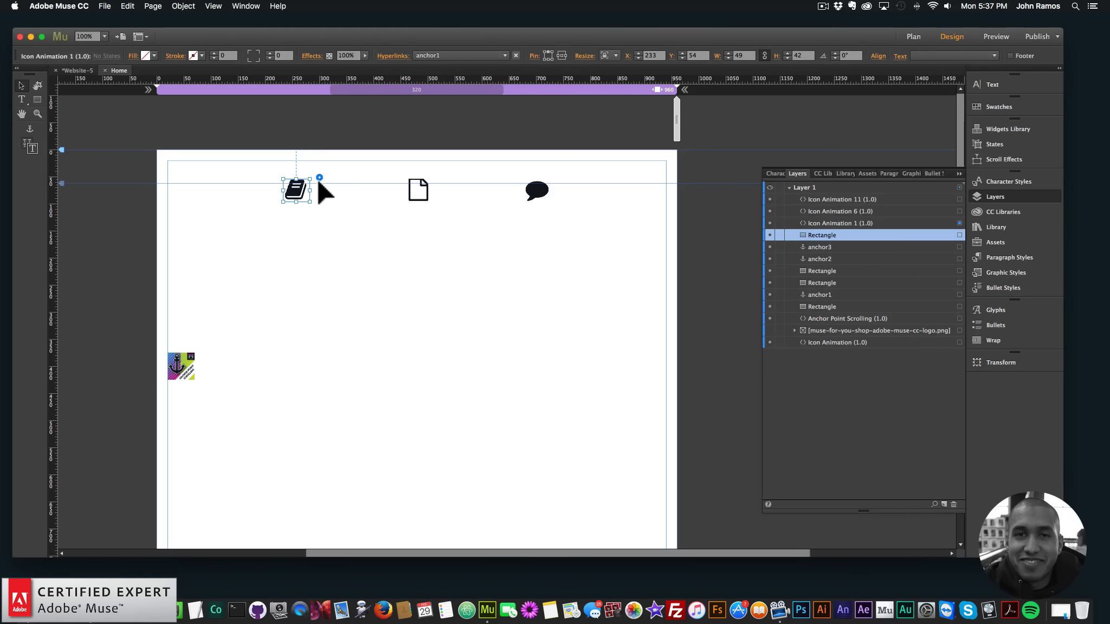
{"action": "left_click", "coordinate": [320, 177]}
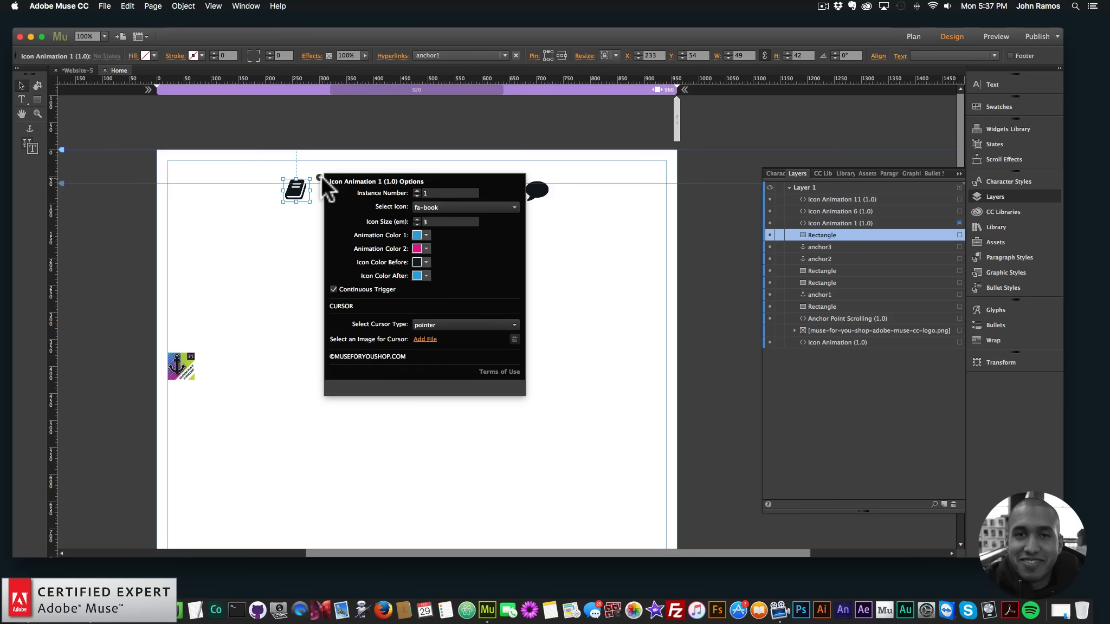
{"action": "left_click", "coordinate": [426, 276]}
{"action": "left_click", "coordinate": [424, 295]}
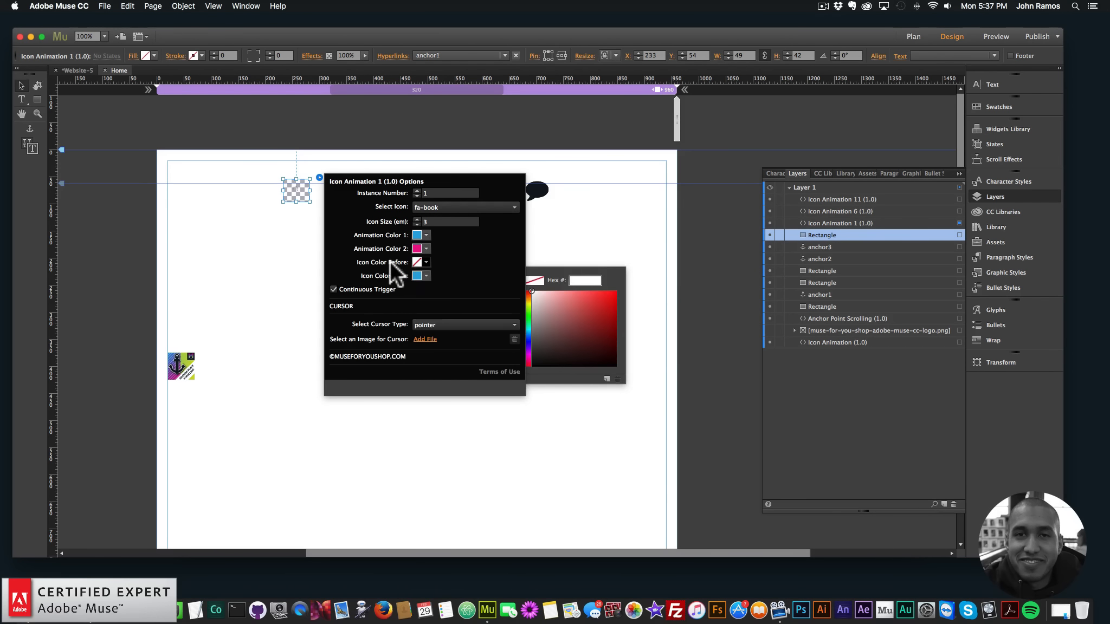
{"action": "left_click", "coordinate": [426, 276]}
{"action": "left_click", "coordinate": [424, 308]}
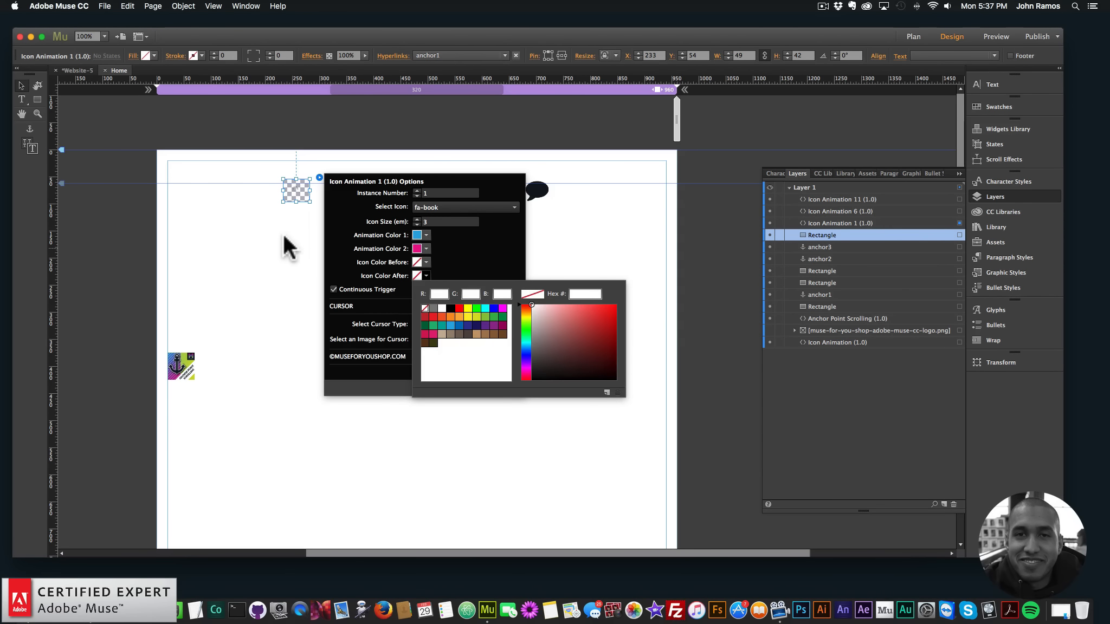
Set the file icon's Icon Color Before and Icon Color After to none
{"action": "left_click", "coordinate": [414, 191]}
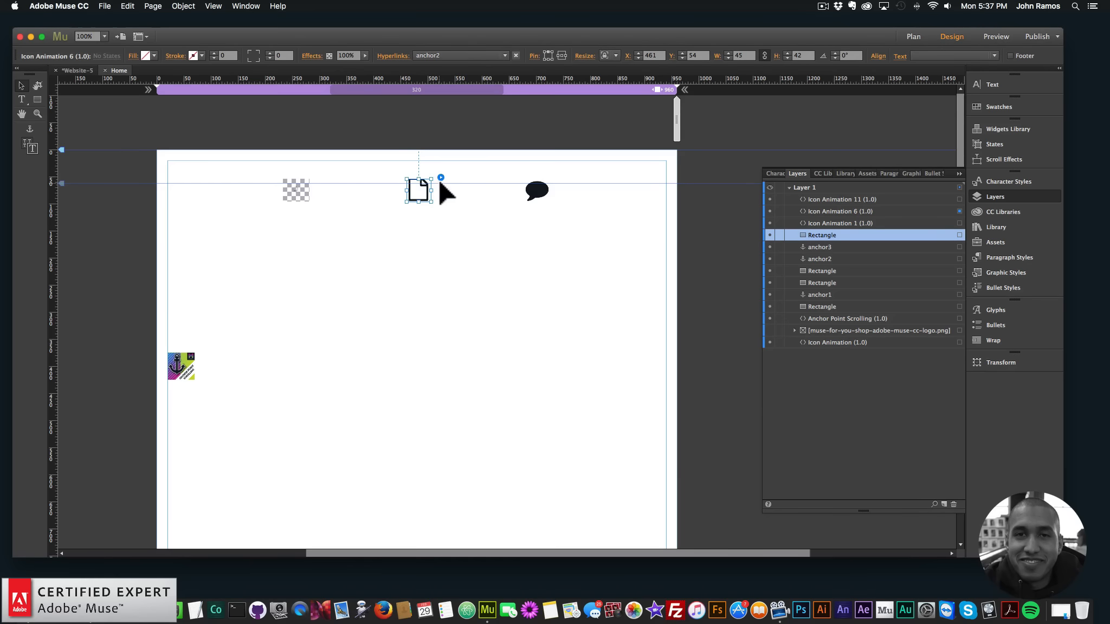
{"action": "left_click", "coordinate": [441, 178]}
{"action": "left_click", "coordinate": [548, 262]}
{"action": "left_click", "coordinate": [544, 293]}
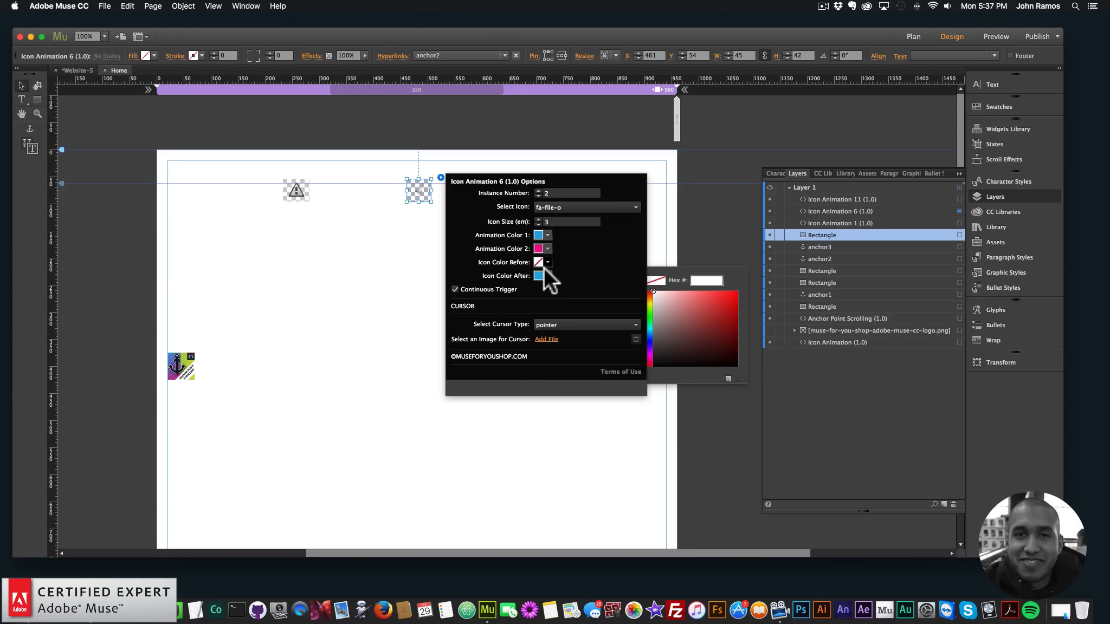
{"action": "left_click", "coordinate": [545, 274]}
{"action": "left_click", "coordinate": [547, 309]}
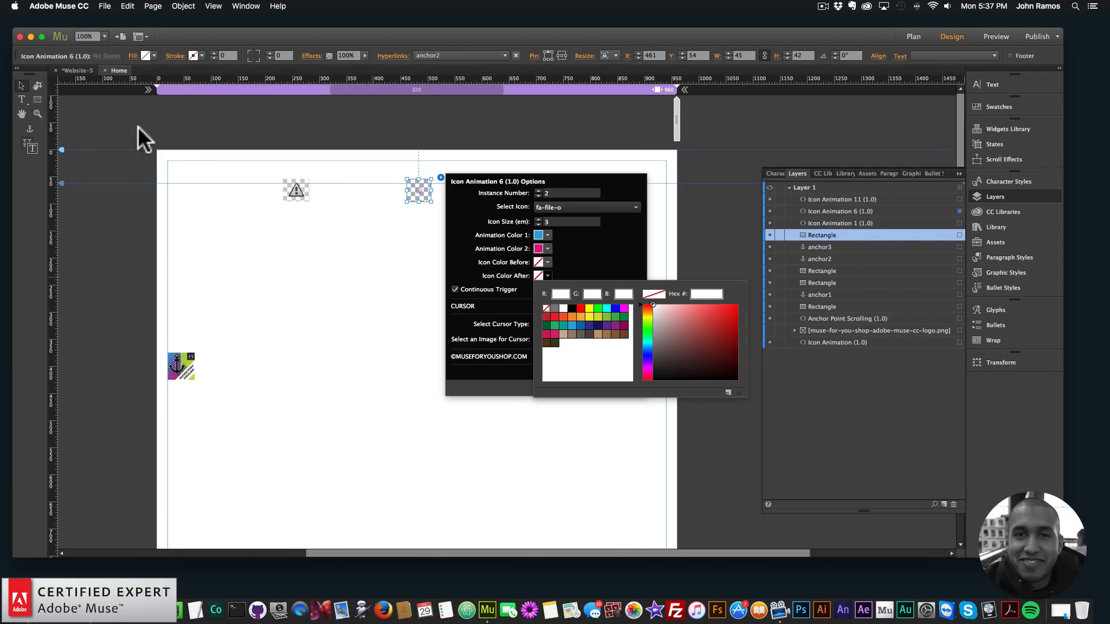
Draw a text frame below the book and file icons and enter "Menu Item 1"
{"action": "left_click", "coordinate": [20, 98]}
{"action": "left_click_drag", "start_coordinate": [291, 264], "coordinate": [430, 296]}
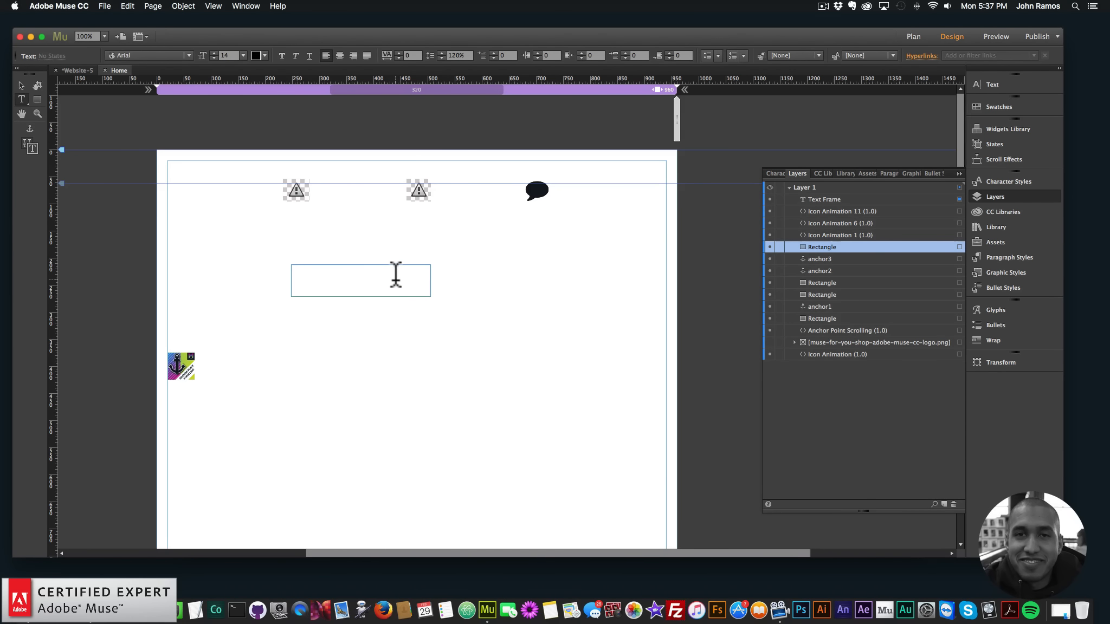
{"action": "type", "text": "Menu "}
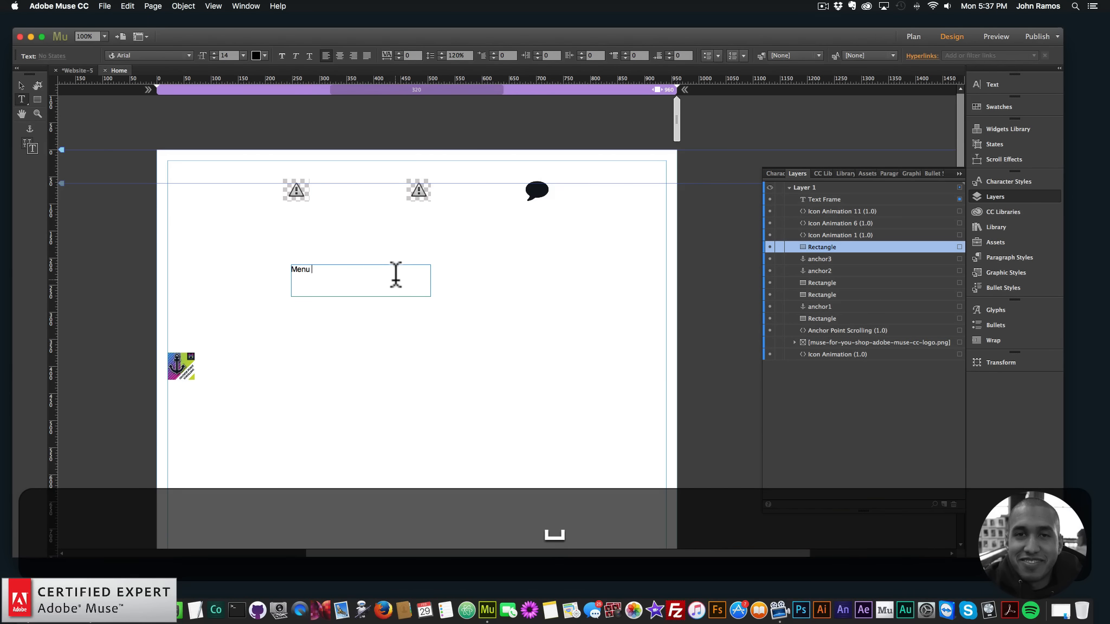
{"action": "type", "text": "Item 1"}
Replace the text in the new text frame with "About"
{"action": "key", "text": "super+a"}
{"action": "key", "text": "shift+super+a"}
{"action": "type", "text": "About"}
{"action": "key", "text": "BackSpace"}
{"action": "key", "text": "BackSpace"}
{"action": "key", "text": "super+a"}
{"action": "key", "text": "shift+super+a"}
{"action": "key", "text": "shift+BackSpace"}
{"action": "type", "text": "About"}
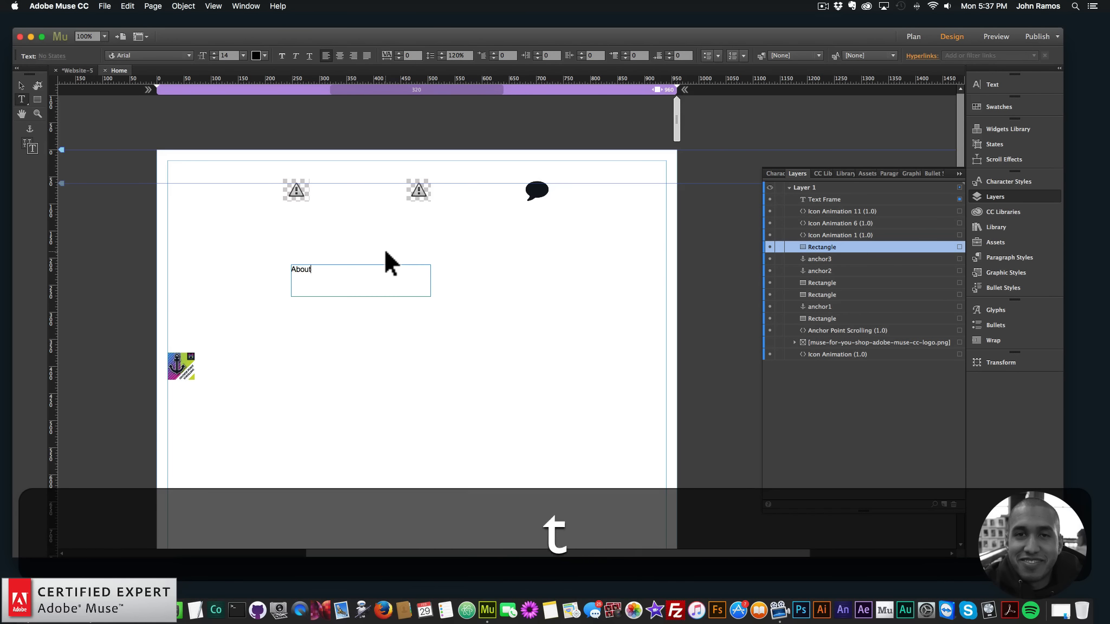
Center the "About" text and set it to size 24 in the Lato font
{"action": "key", "text": "super+a"}
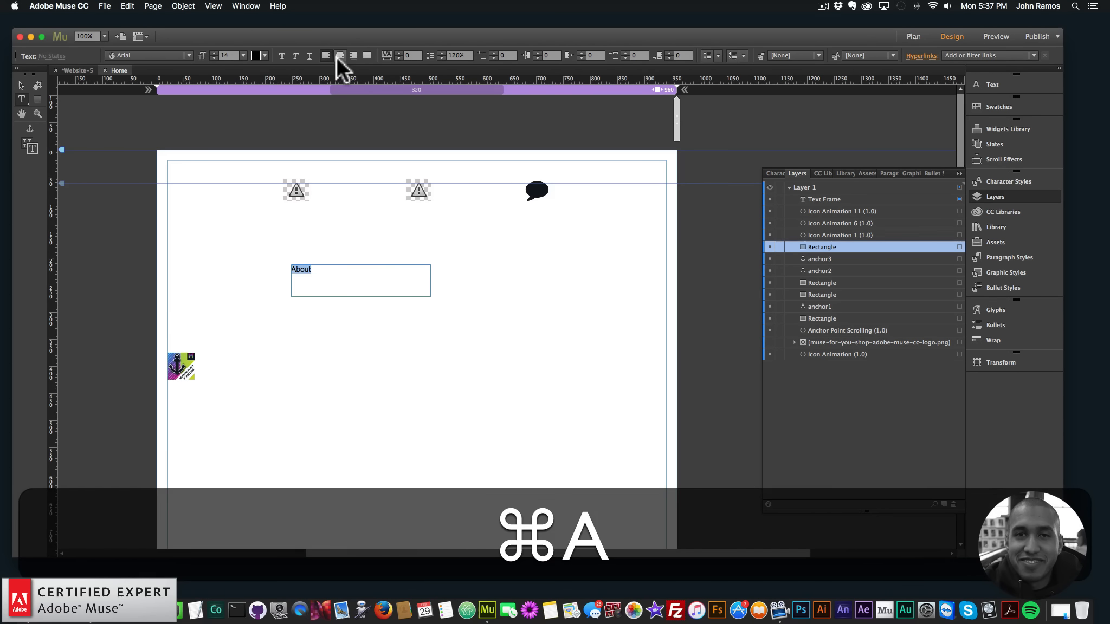
{"action": "left_click", "coordinate": [339, 55]}
{"action": "left_click", "coordinate": [244, 55]}
{"action": "left_click", "coordinate": [251, 160]}
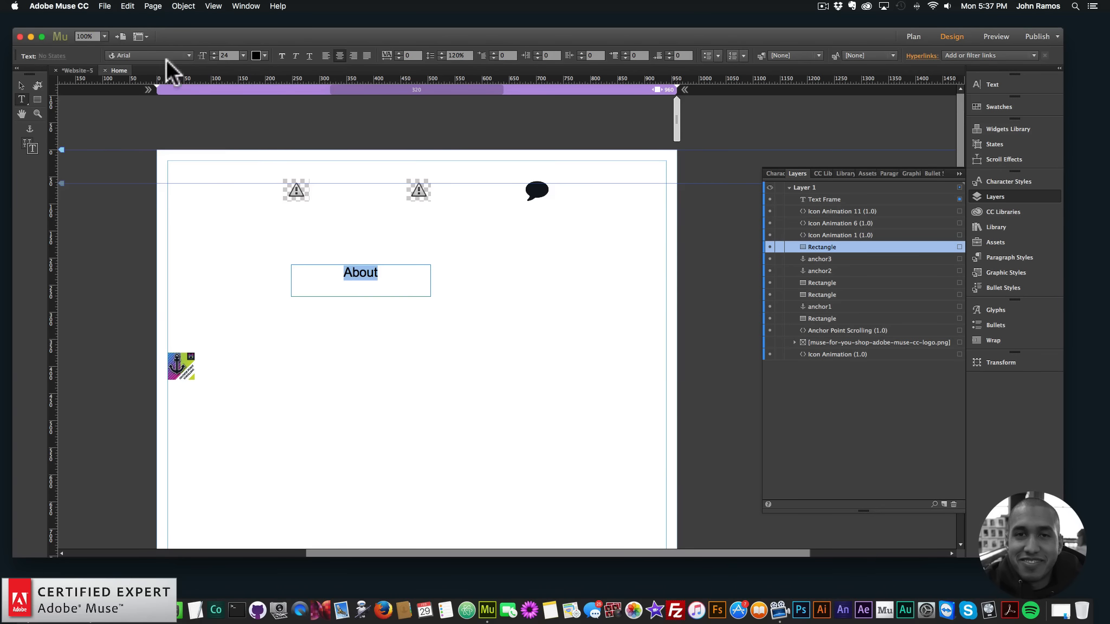
{"action": "left_click", "coordinate": [192, 55]}
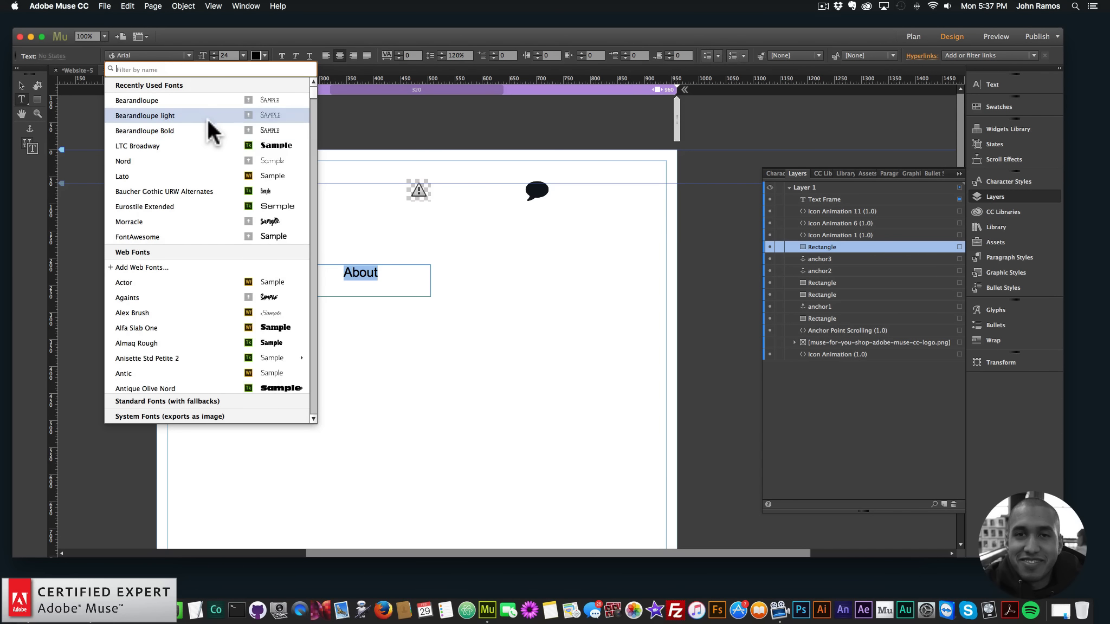
{"action": "left_click", "coordinate": [186, 175]}
{"action": "left_click", "coordinate": [21, 85]}
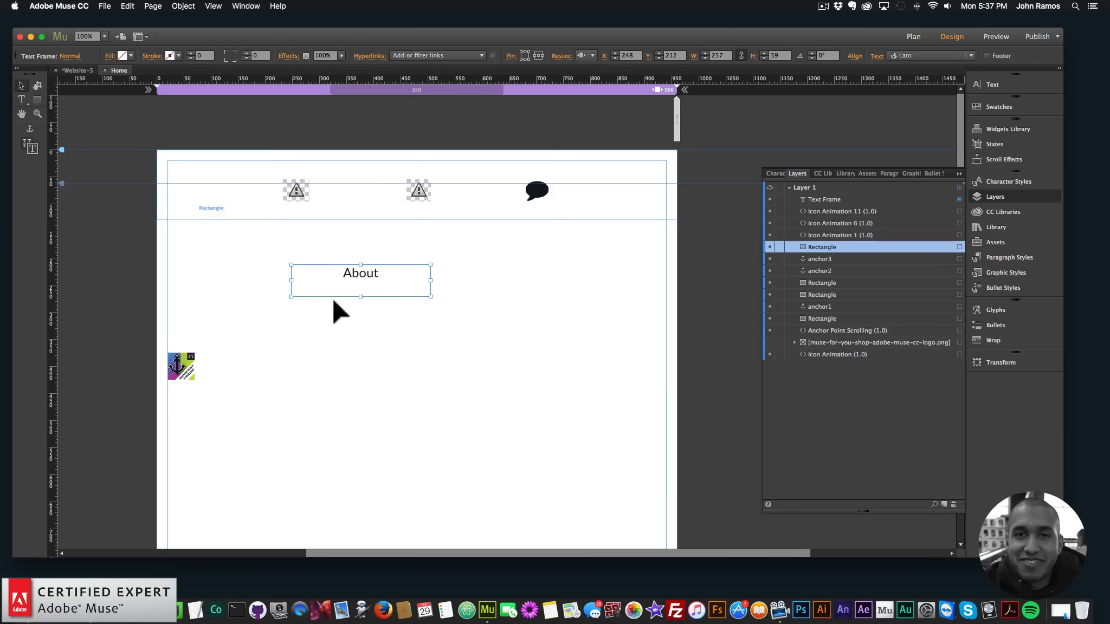
Shorten the "About" text frame, place it over the book icon widget in the header, and bring that widget to the front
{"action": "left_click_drag", "start_coordinate": [361, 296], "coordinate": [298, 194]}
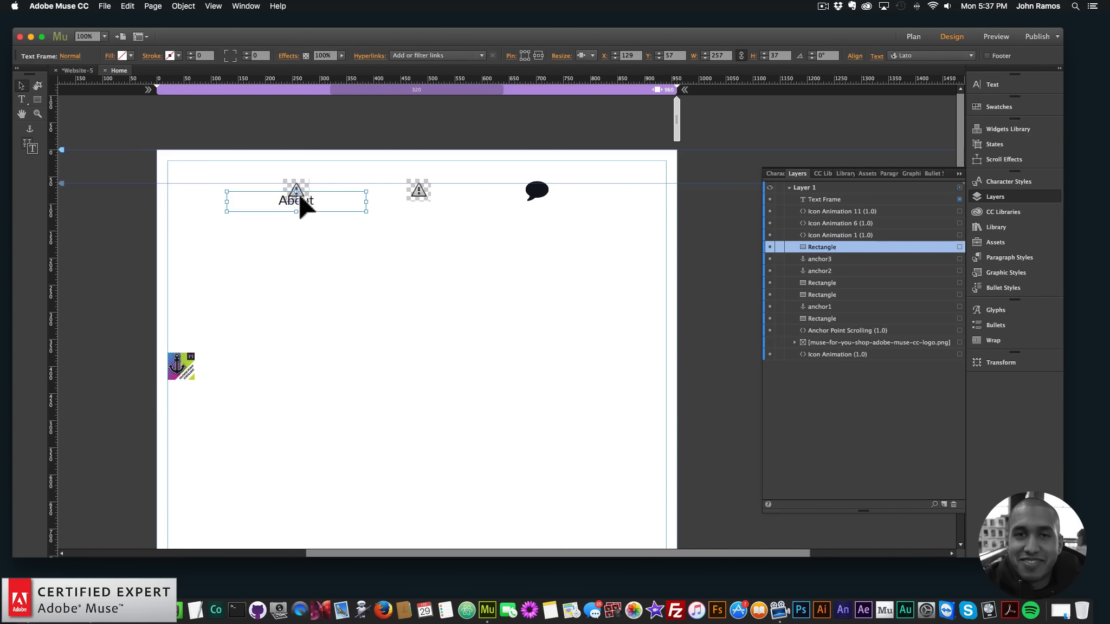
{"action": "left_click", "coordinate": [297, 182]}
{"action": "right_click", "coordinate": [296, 181]}
{"action": "left_click", "coordinate": [483, 251]}
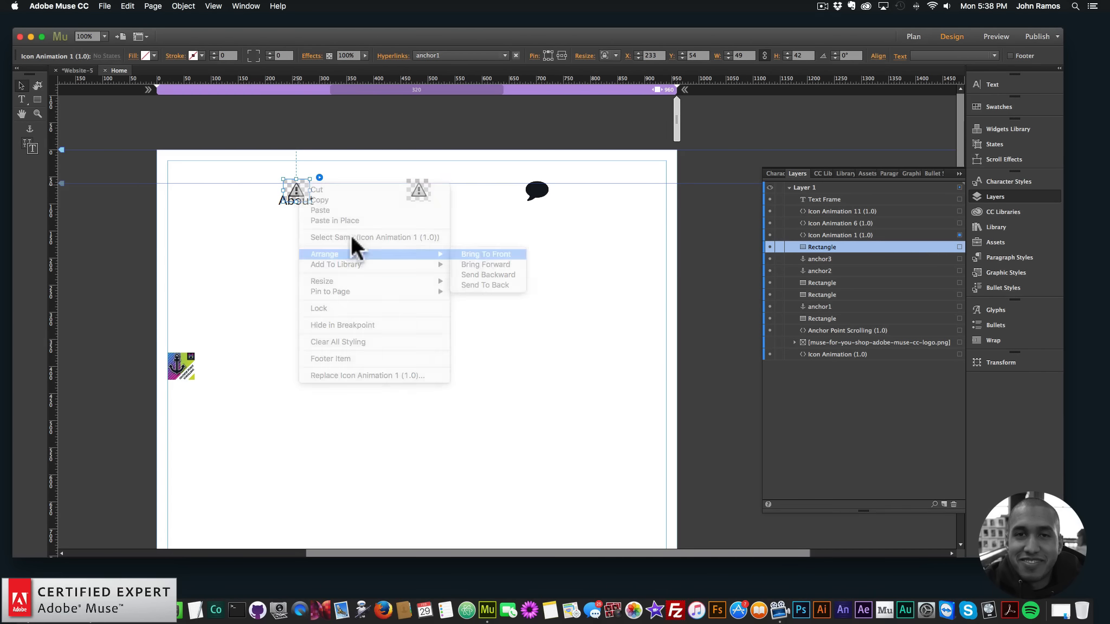
{"action": "left_click_drag", "start_coordinate": [317, 202], "coordinate": [312, 191]}
{"action": "left_click", "coordinate": [293, 265]}
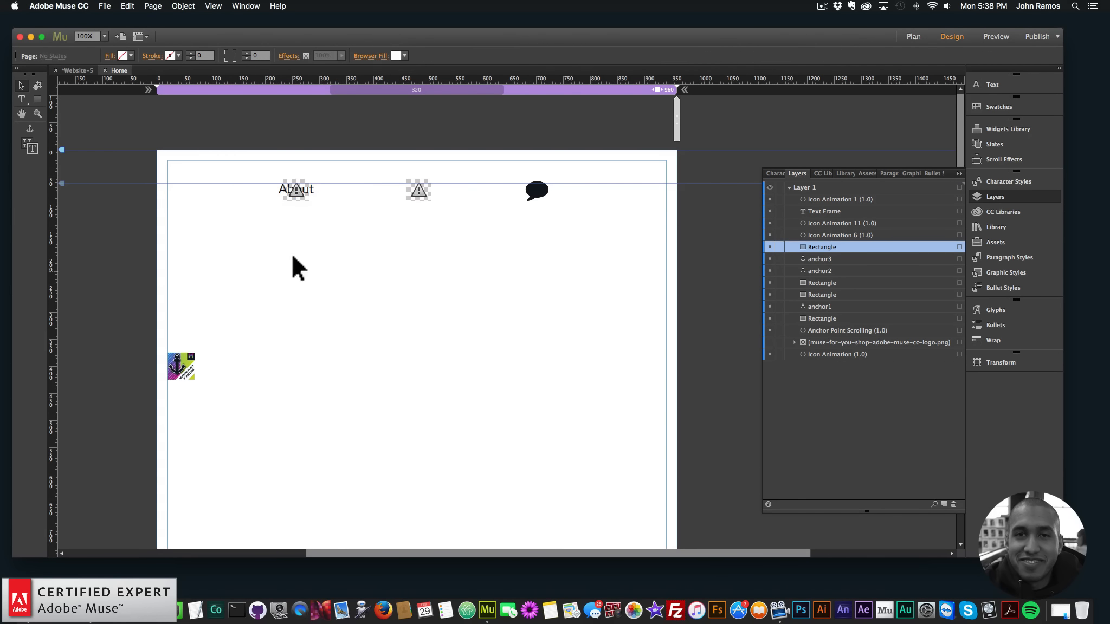
Preview the page in the browser and try the "About" menu item
{"action": "left_click", "coordinate": [105, 6]}
{"action": "left_click", "coordinate": [139, 172]}
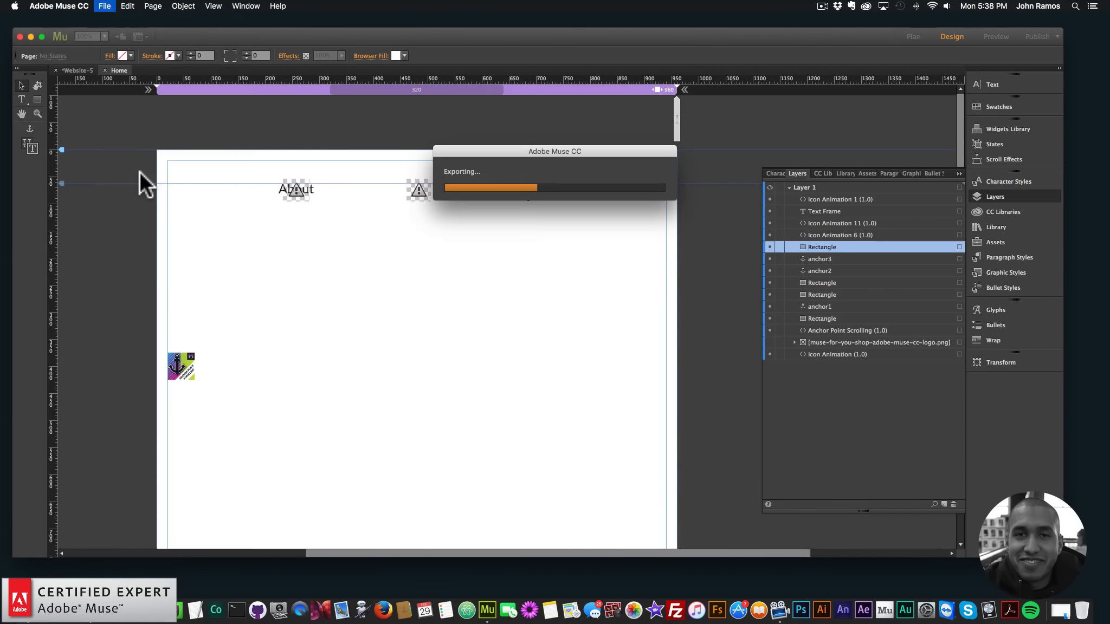
{"action": "left_click", "coordinate": [432, 154]}
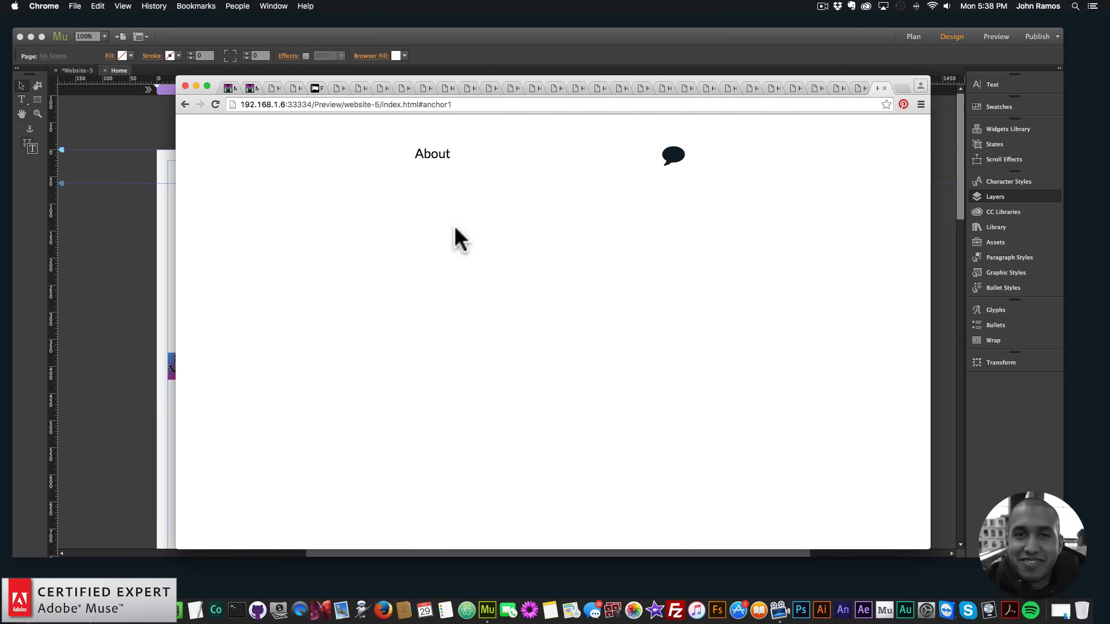
Back in Adobe Muse, pin the "About" text frame to the top of the browser window
{"action": "left_click", "coordinate": [123, 276]}
{"action": "left_click", "coordinate": [315, 195]}
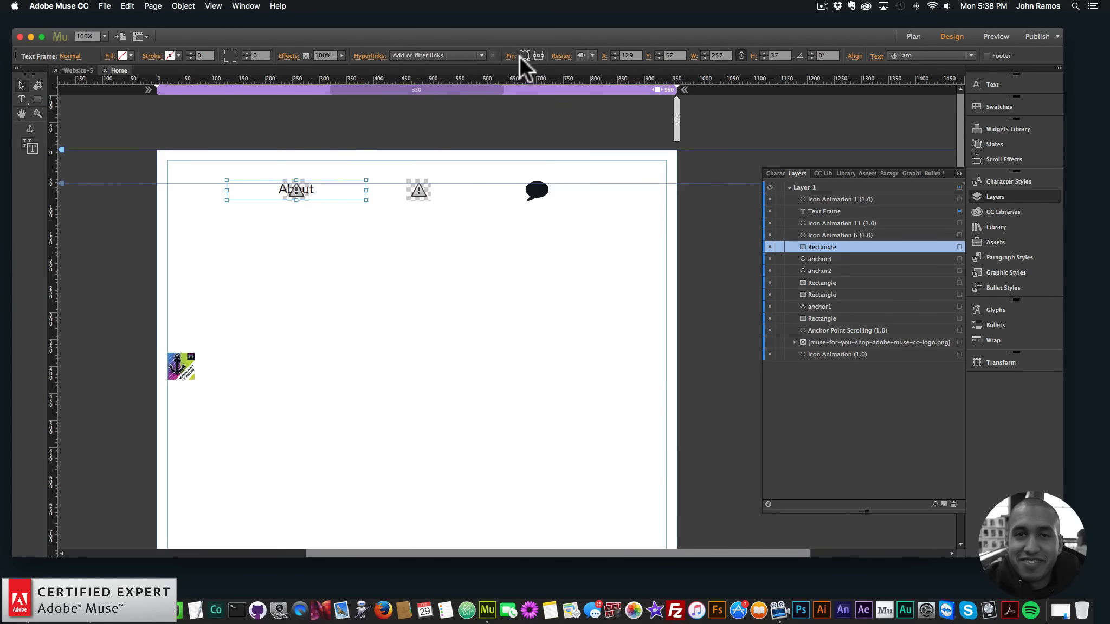
{"action": "left_click", "coordinate": [377, 198]}
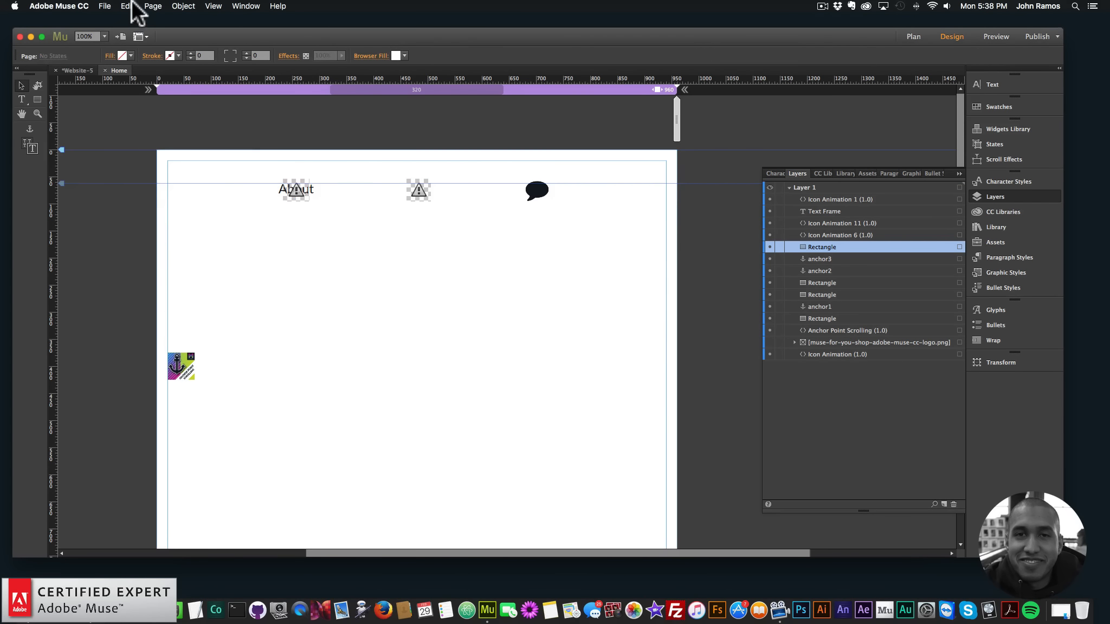
Preview the page in the browser again and test the "About" item's anchor scrolling and repeated click animation
{"action": "left_click", "coordinate": [105, 6]}
{"action": "left_click", "coordinate": [135, 177]}
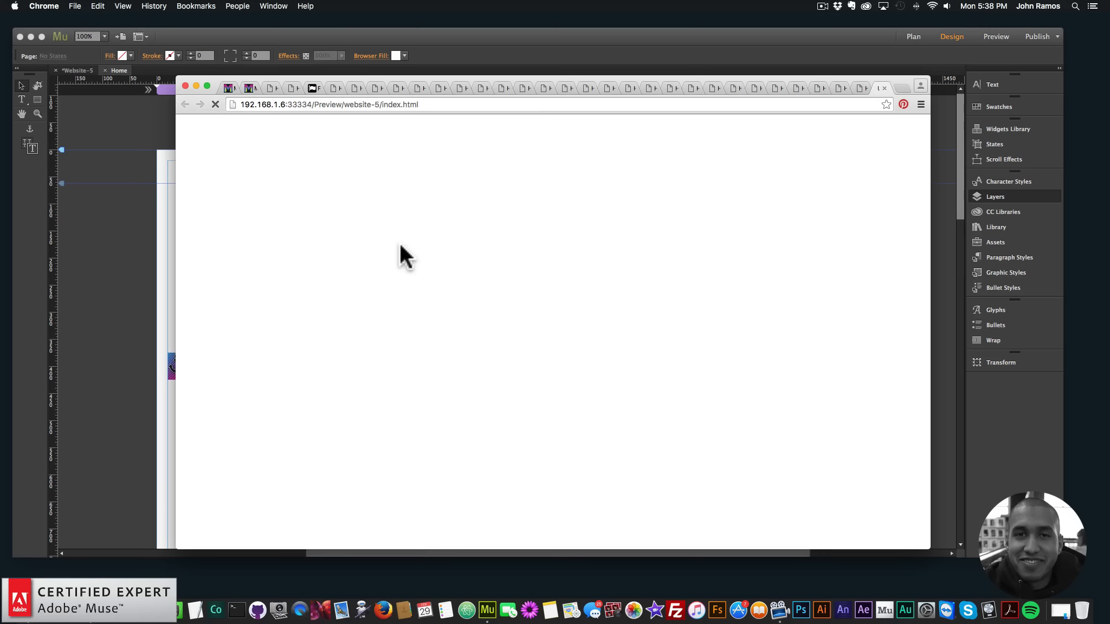
{"action": "left_click", "coordinate": [429, 157]}
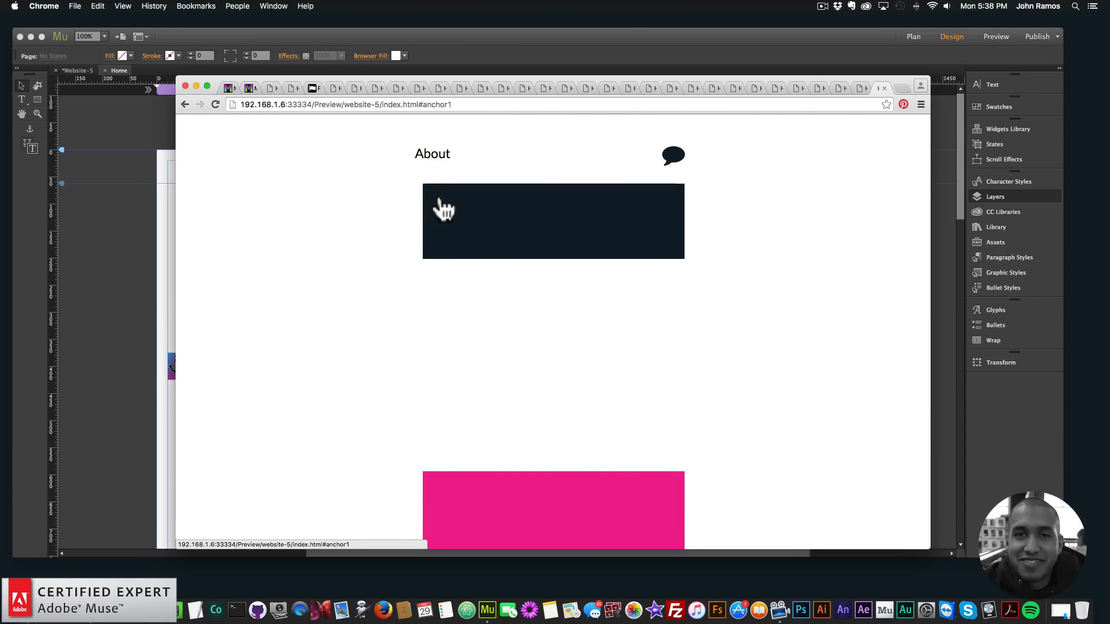
{"action": "left_click", "coordinate": [432, 156]}
{"action": "left_click", "coordinate": [437, 162]}
{"action": "left_click", "coordinate": [436, 162]}
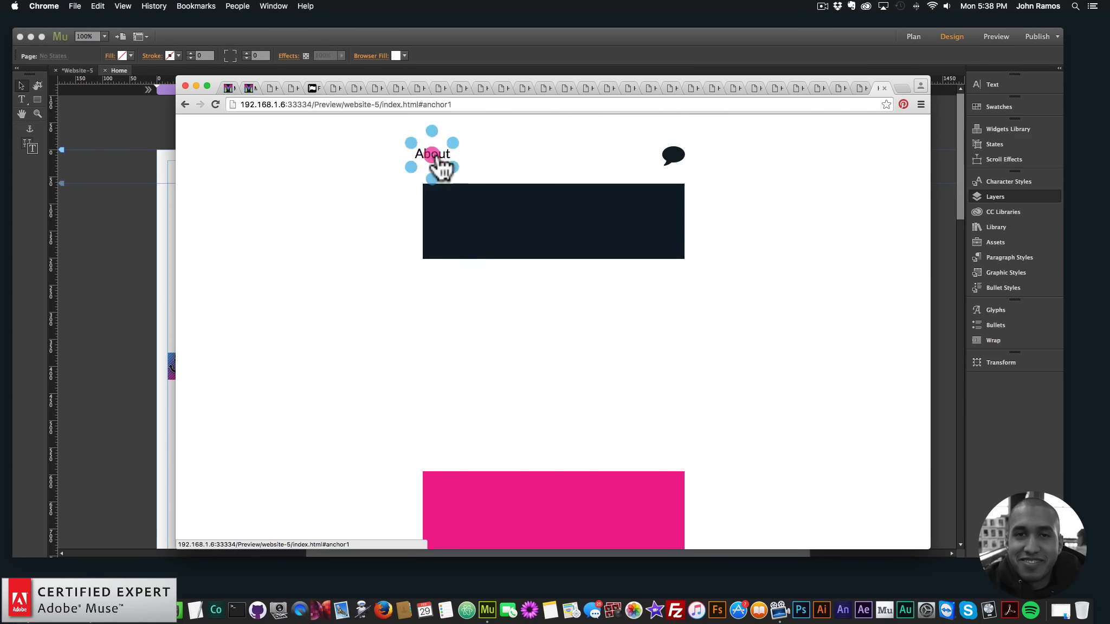
{"action": "left_click", "coordinate": [435, 163]}
{"action": "left_click", "coordinate": [432, 158]}
{"action": "left_click", "coordinate": [416, 168]}
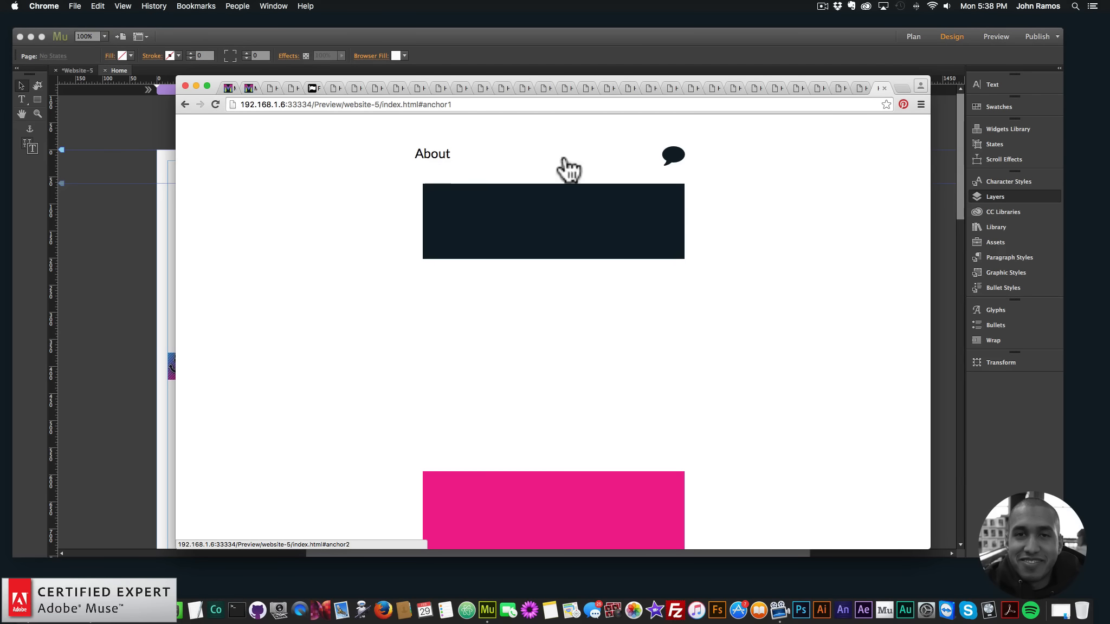
{"action": "left_click", "coordinate": [449, 158]}
{"action": "left_click", "coordinate": [439, 170]}
Back in Adobe Muse, set the book icon widget's Icon Size to 6 em
{"action": "left_click", "coordinate": [76, 210]}
{"action": "left_click", "coordinate": [297, 181]}
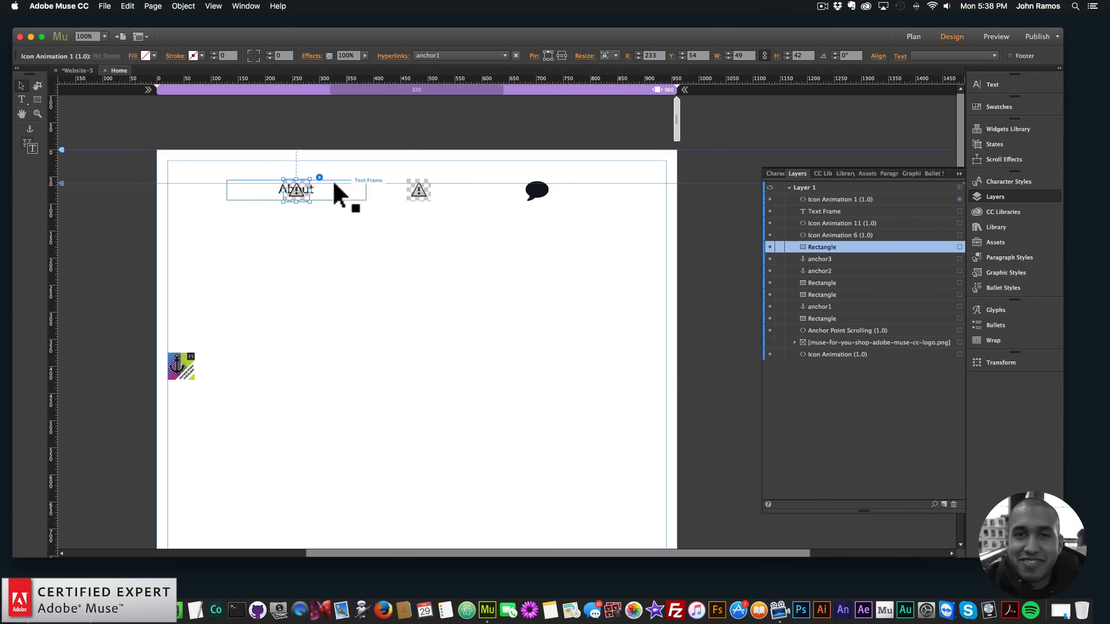
{"action": "left_click", "coordinate": [319, 177]}
{"action": "left_click", "coordinate": [437, 219]}
{"action": "type", "text": "5"}
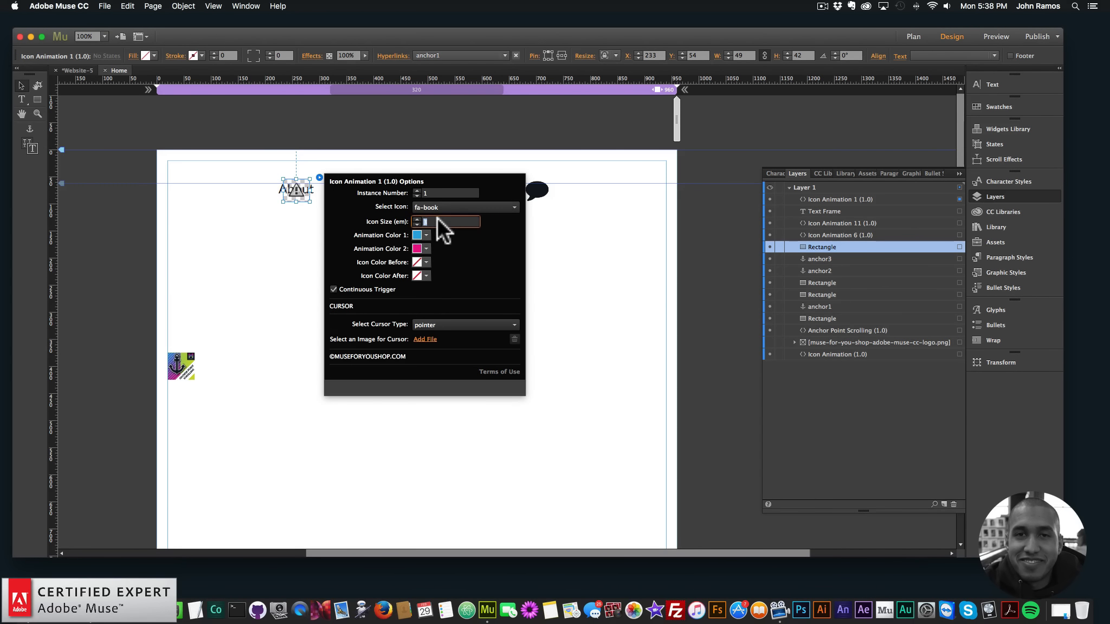
{"action": "key", "text": "Return"}
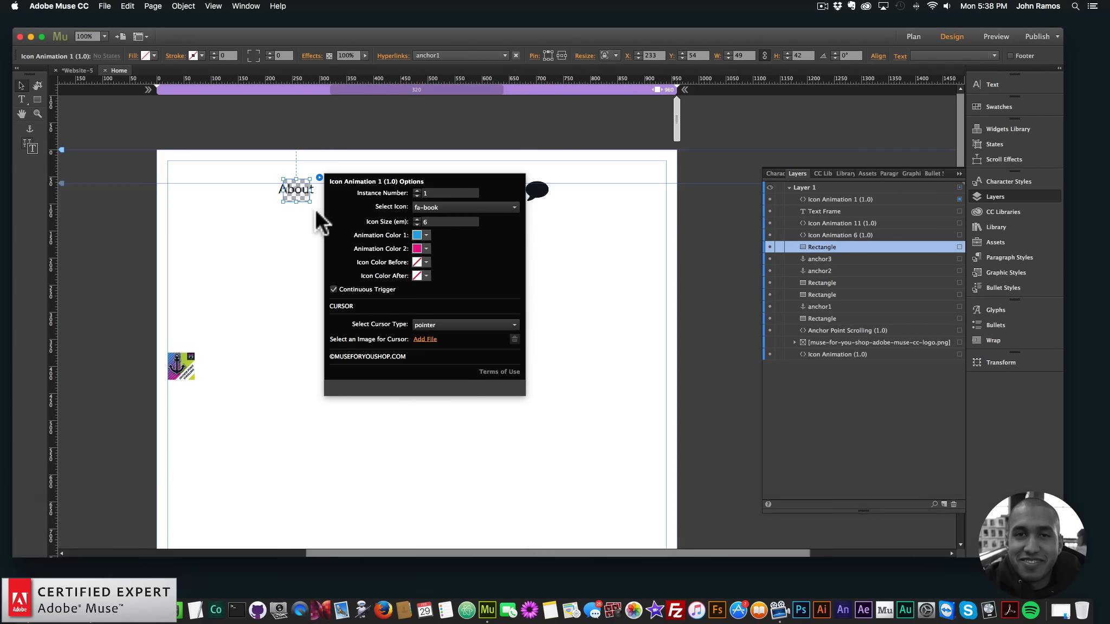
Widen the book icon widget on both sides to about 92 px so it spans the "About" text
{"action": "left_click", "coordinate": [309, 198]}
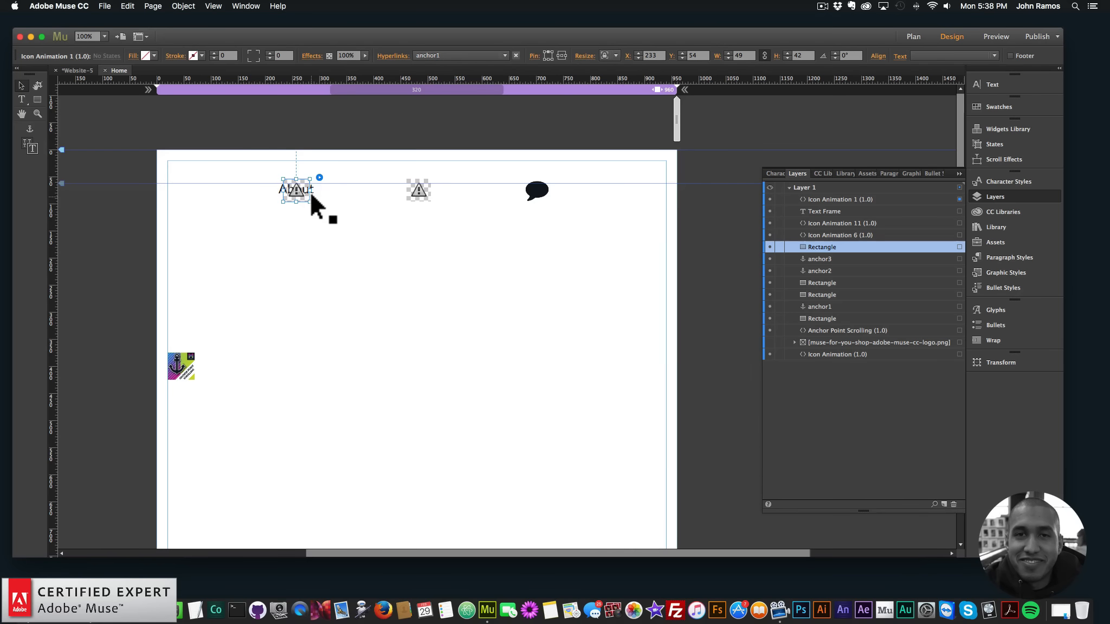
{"action": "left_click_drag", "start_coordinate": [282, 190], "coordinate": [273, 189]}
{"action": "left_click", "coordinate": [117, 265]}
Preview the page in the browser and check where the animation plays around "About"
{"action": "left_click", "coordinate": [106, 6]}
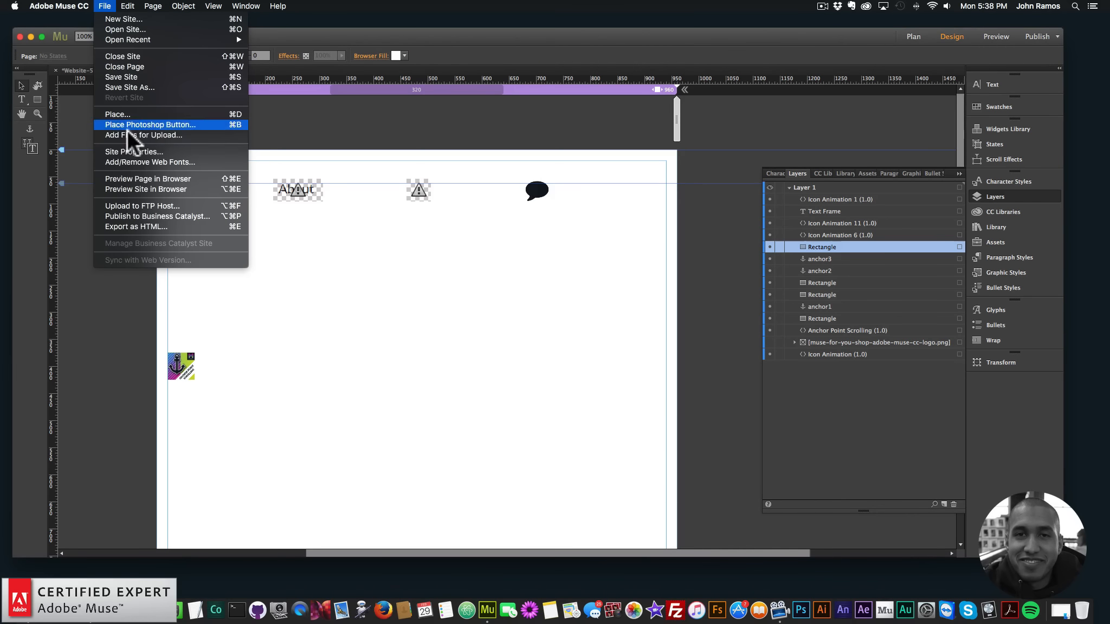
{"action": "left_click", "coordinate": [136, 177]}
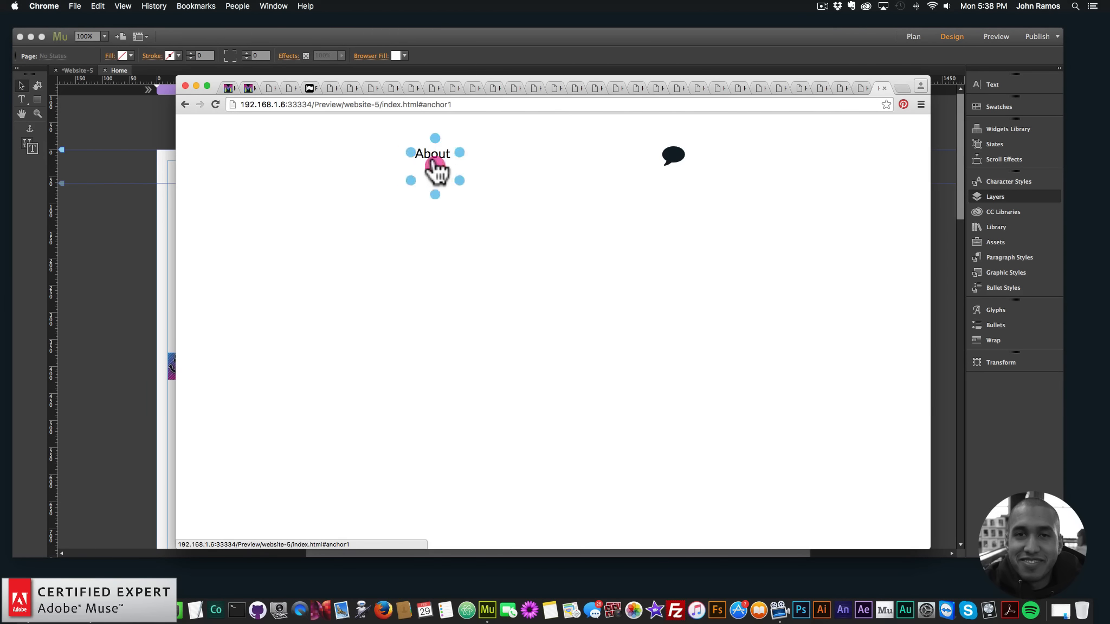
{"action": "left_click", "coordinate": [433, 160]}
Back in Adobe Muse, move the book icon widget to about X 210, Y 52 and preview the page in the browser
{"action": "key", "text": "super+Tab"}
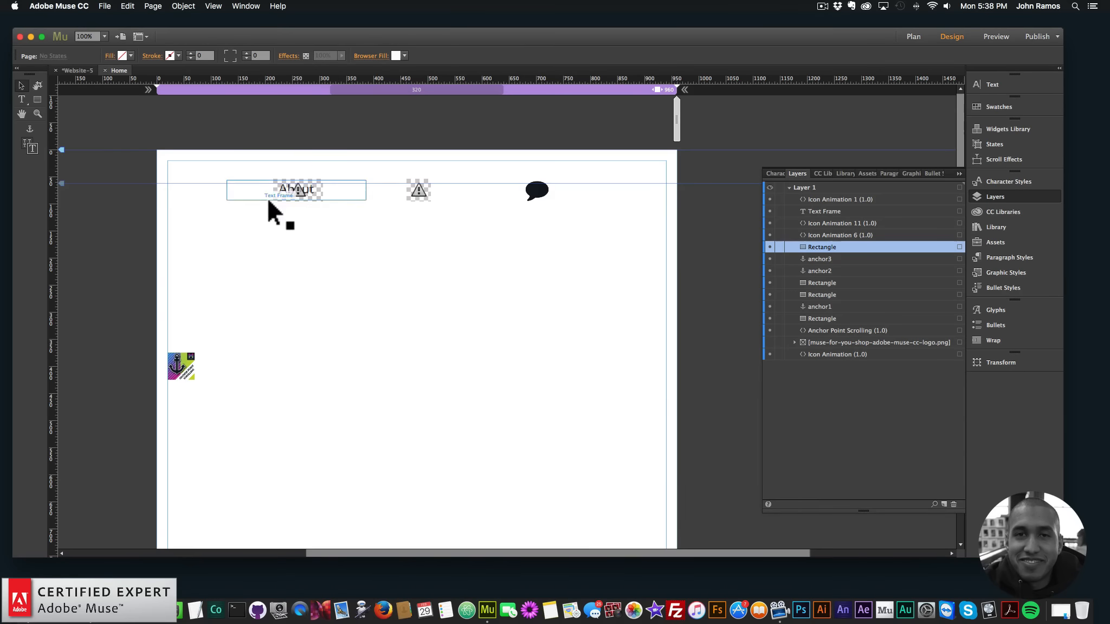
{"action": "left_click", "coordinate": [297, 194]}
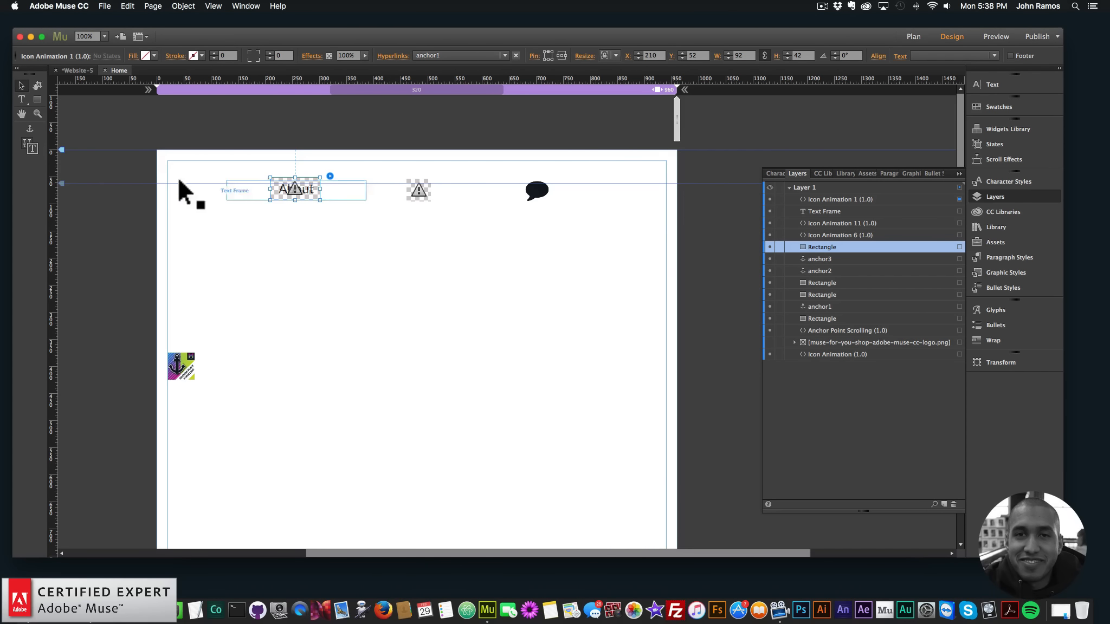
{"action": "left_click", "coordinate": [193, 198]}
{"action": "left_click", "coordinate": [104, 6]}
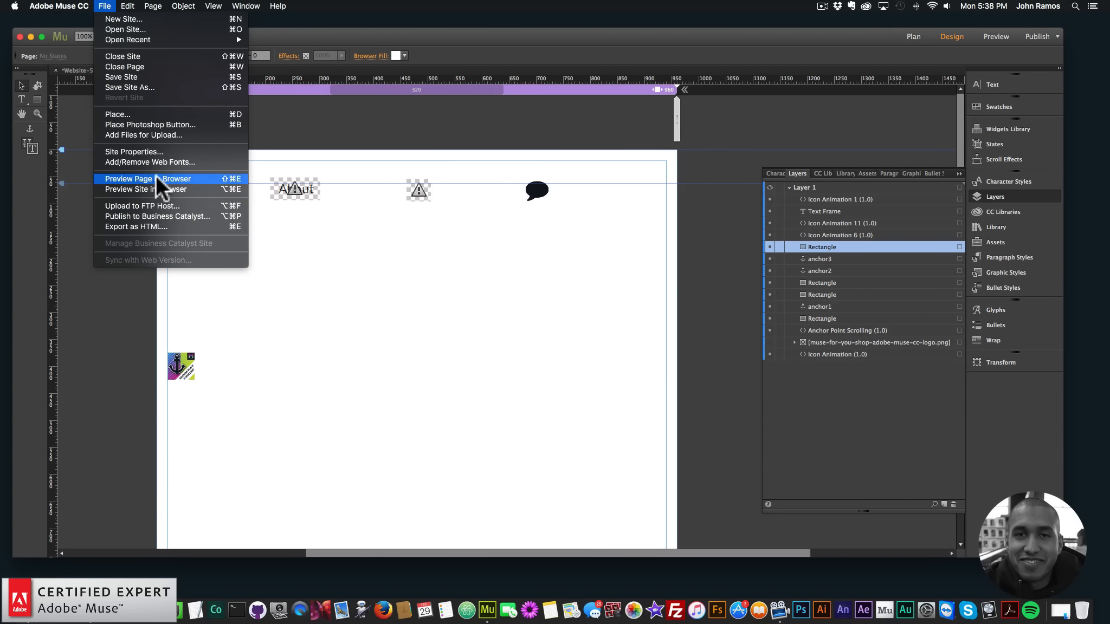
{"action": "left_click", "coordinate": [155, 179]}
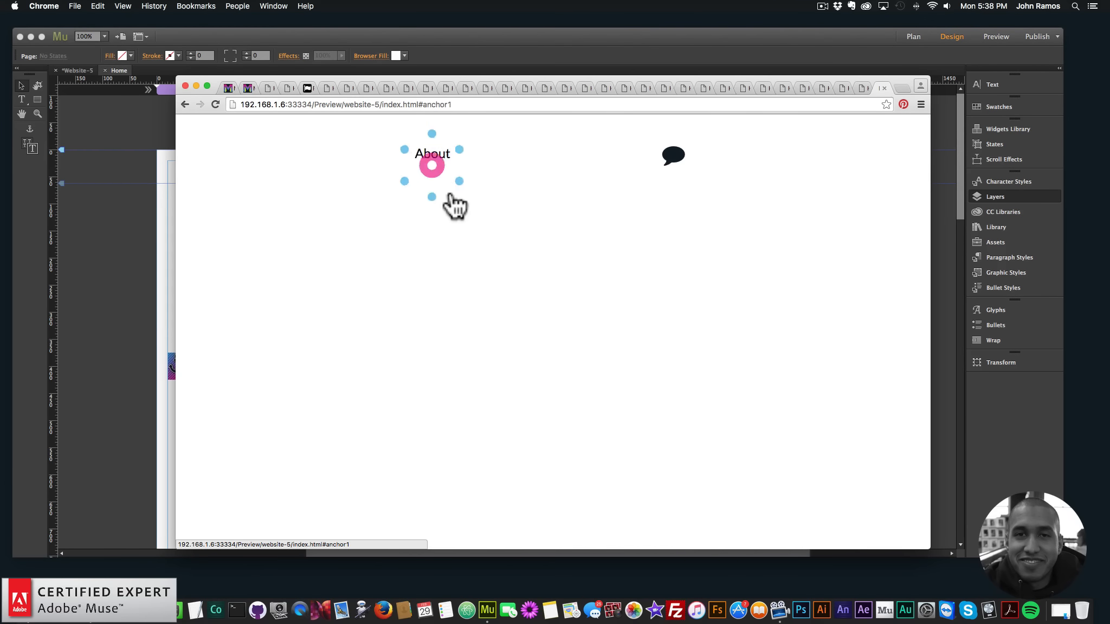
Back in Adobe Muse, set the book icon widget's Icon Size to 3 em
{"action": "left_click", "coordinate": [144, 215]}
{"action": "left_click", "coordinate": [314, 185]}
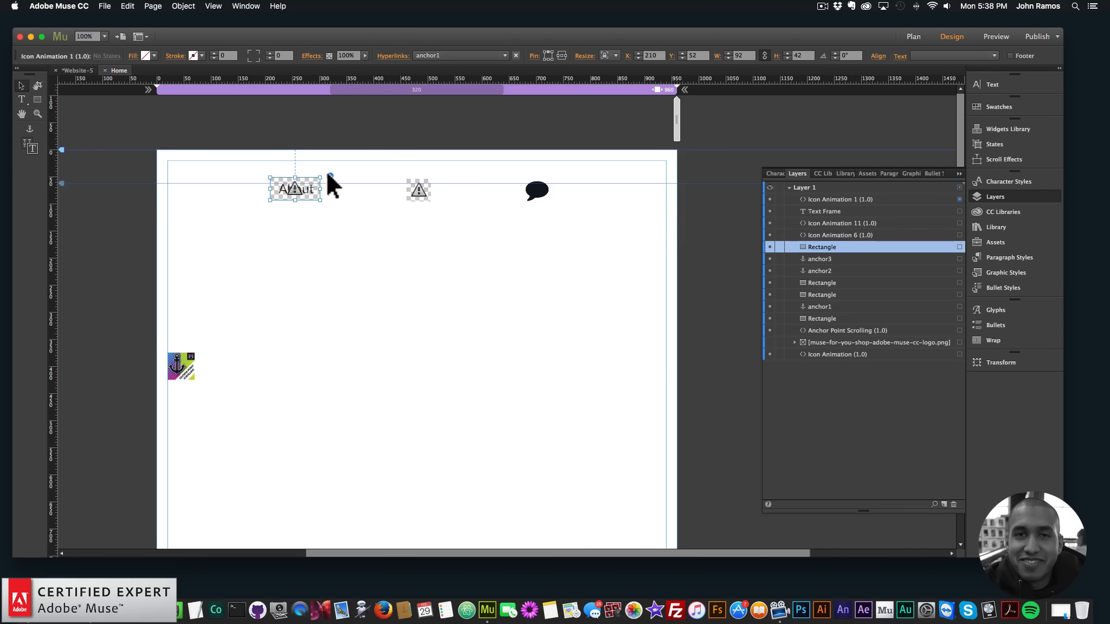
{"action": "left_click", "coordinate": [330, 176]}
{"action": "type", "text": "3"}
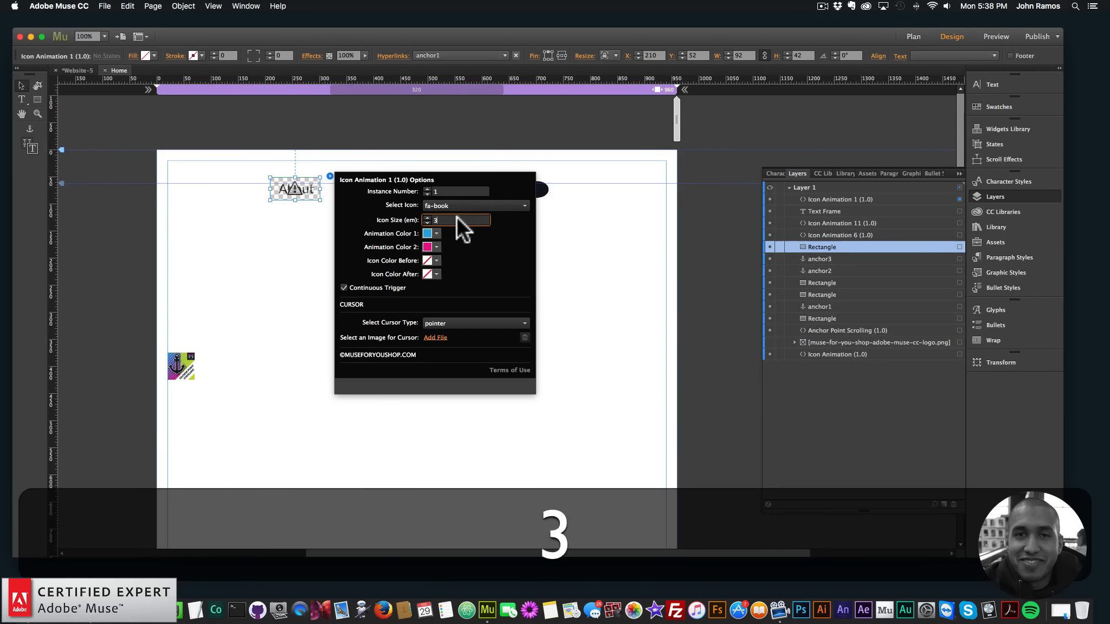
{"action": "key", "text": "Return"}
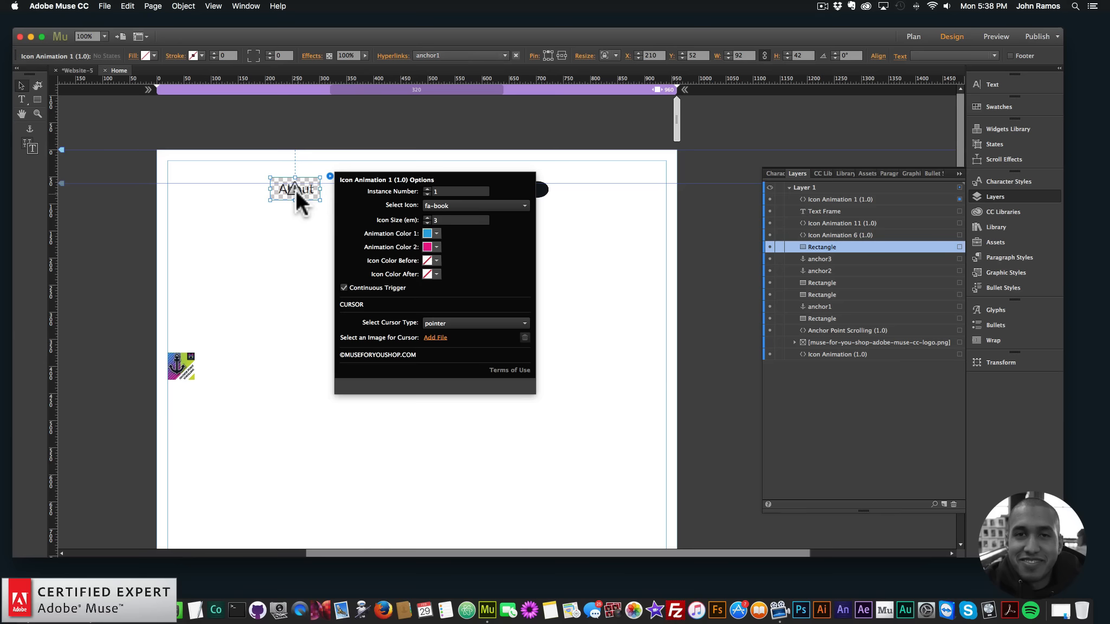
Preview the page in the browser and check the resized animation on the "About" item
{"action": "left_click", "coordinate": [104, 6]}
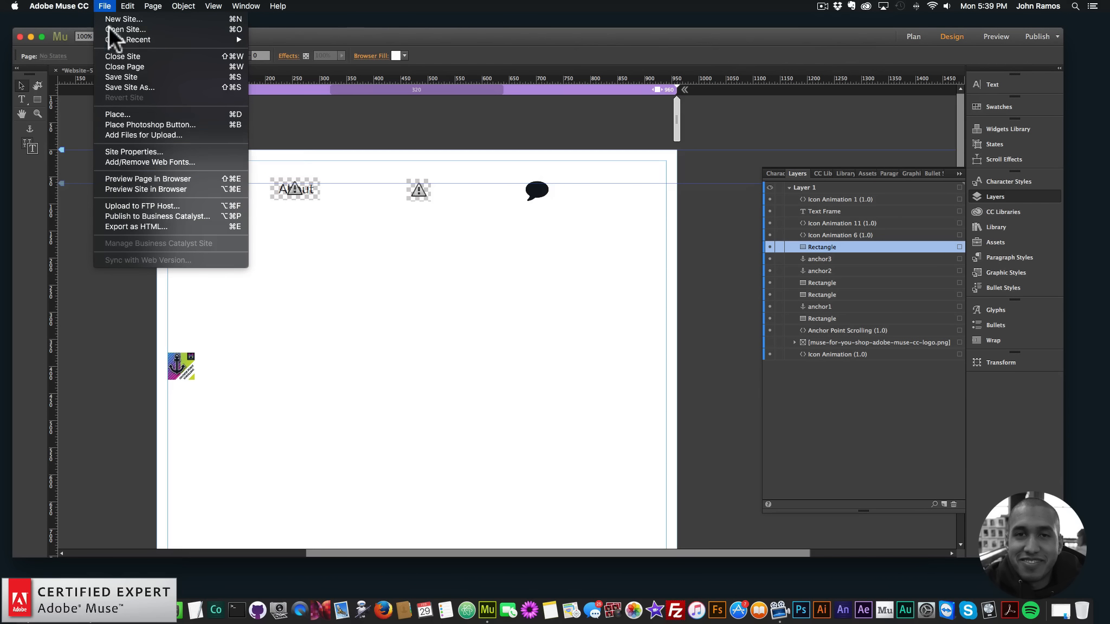
{"action": "left_click", "coordinate": [145, 177]}
{"action": "left_click", "coordinate": [431, 162]}
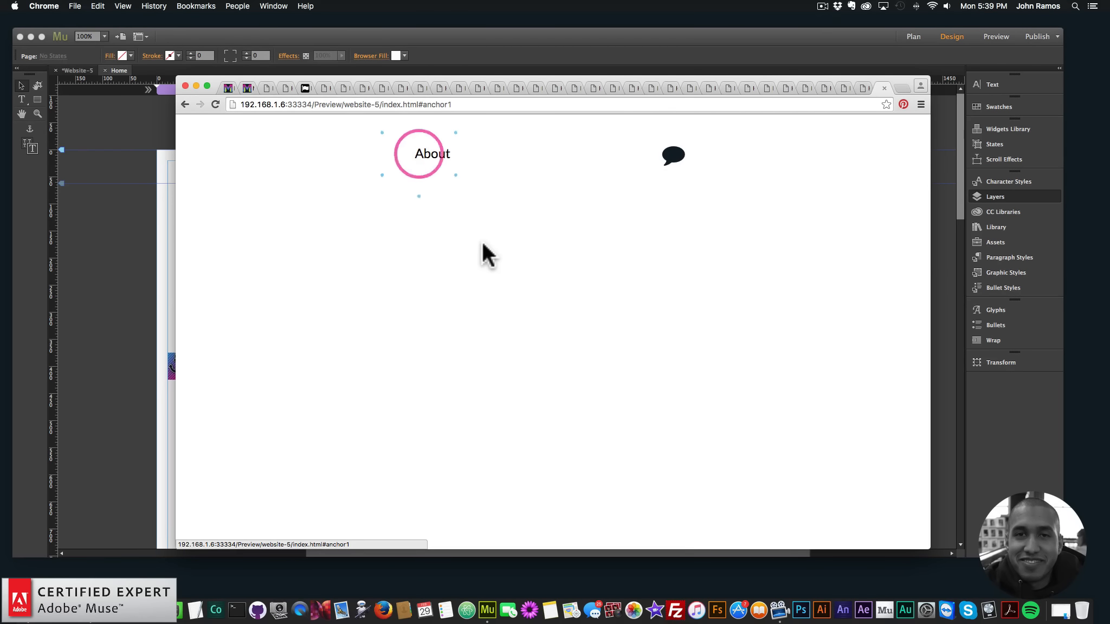
Back in Adobe Muse, shift the book icon widget horizontally to about X 220 over the "About" text
{"action": "left_click", "coordinate": [136, 223]}
{"action": "left_click", "coordinate": [300, 183]}
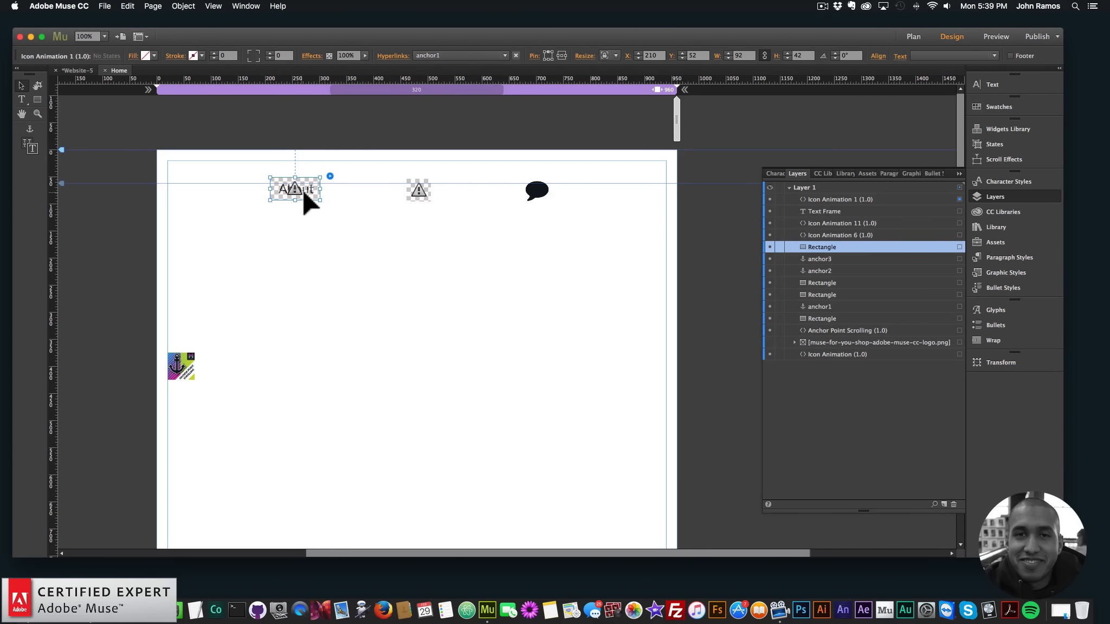
{"action": "left_click_drag", "start_coordinate": [302, 189], "coordinate": [345, 181]}
Set the book icon widget's Icon Color Before and Icon Color After to yellow (FFFF00)
{"action": "left_click", "coordinate": [335, 176]}
{"action": "left_click", "coordinate": [442, 261]}
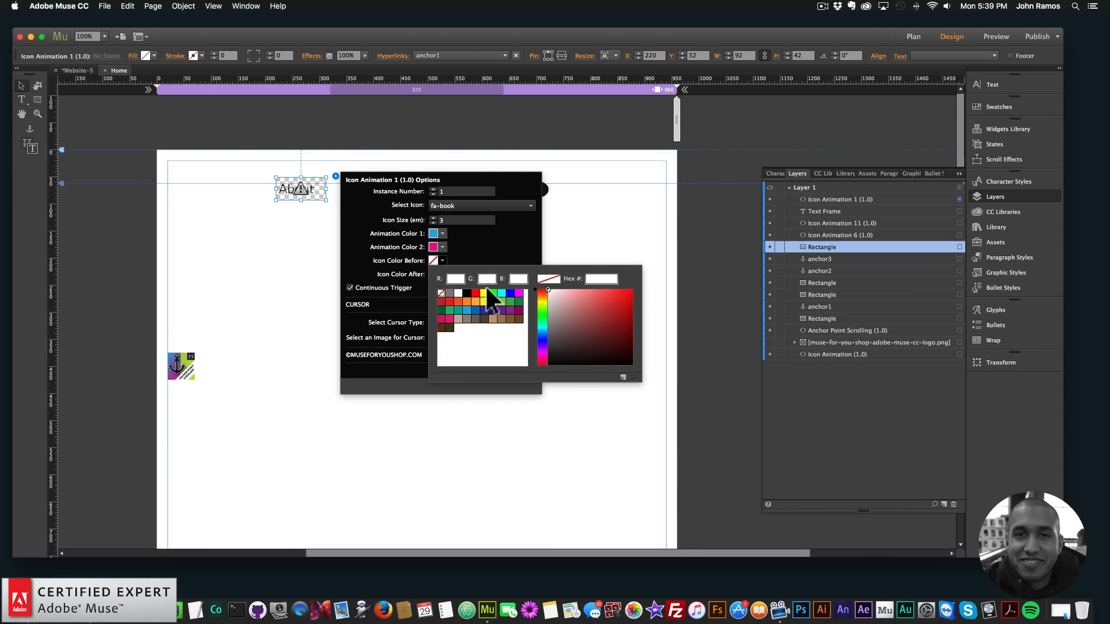
{"action": "left_click", "coordinate": [484, 293]}
{"action": "left_click", "coordinate": [442, 273]}
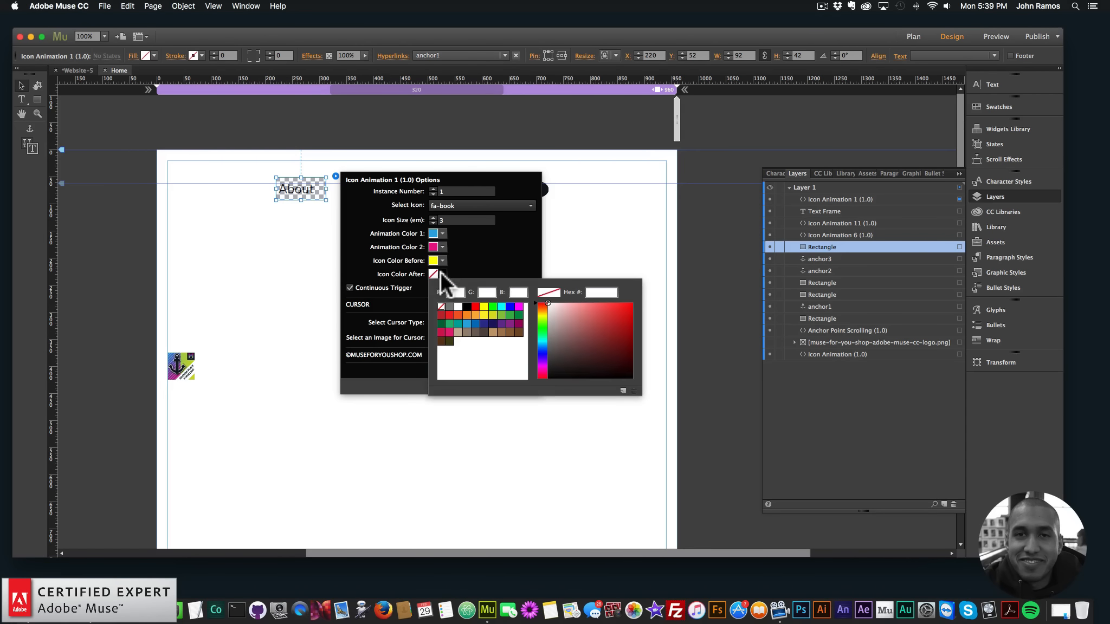
{"action": "left_click", "coordinate": [483, 306]}
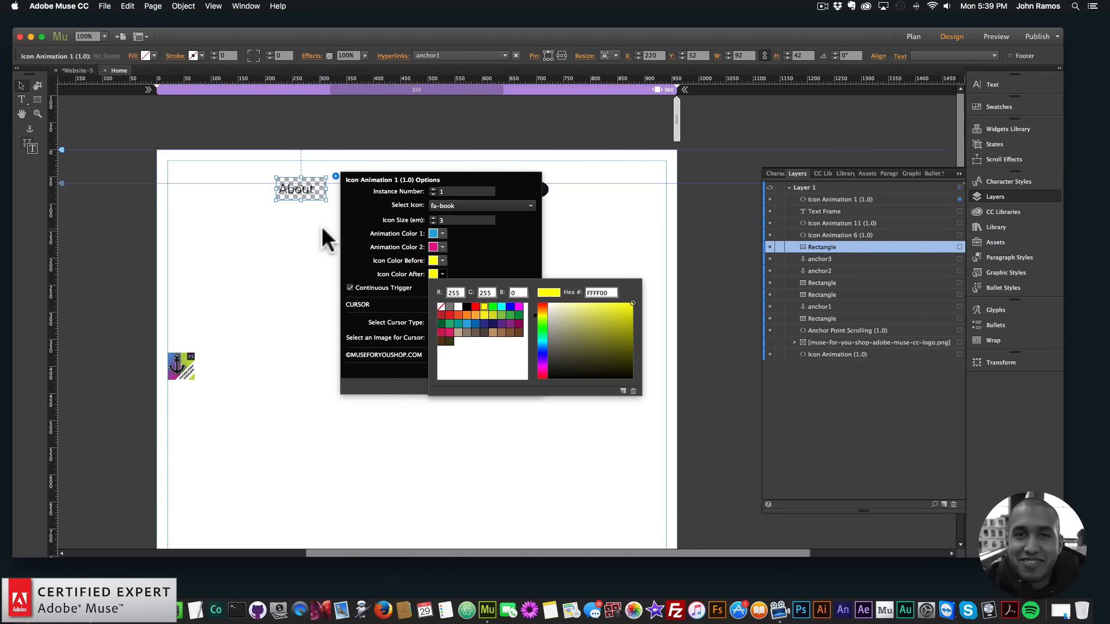
Center-align the book icon widget's text and move the widget to about X 212, Y 54 over "About"
{"action": "left_click", "coordinate": [316, 187]}
{"action": "left_click", "coordinate": [899, 56]}
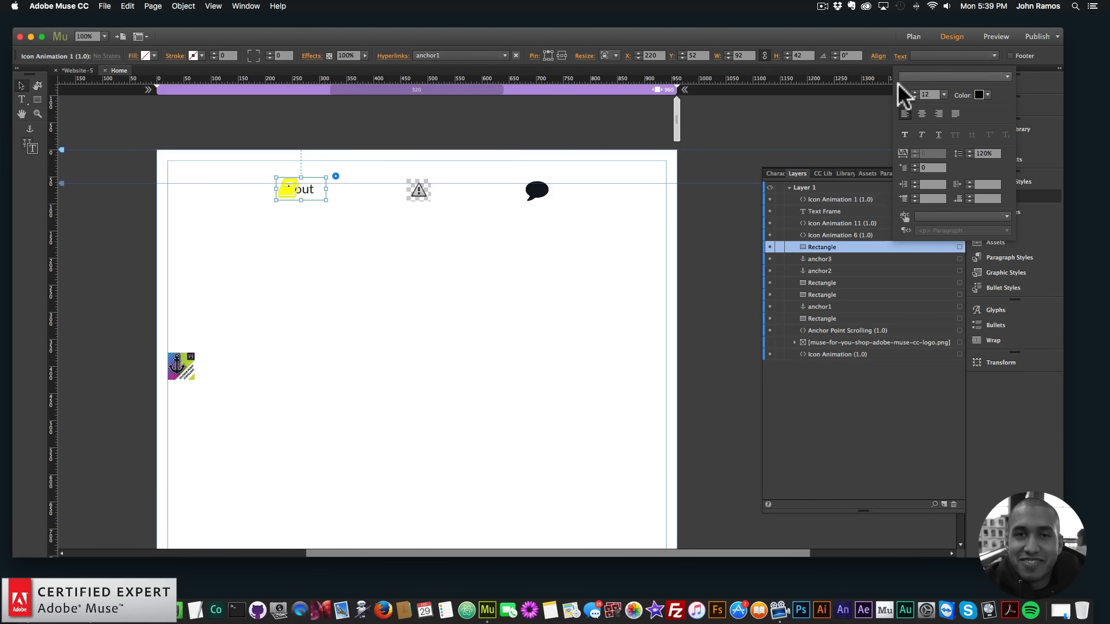
{"action": "left_click", "coordinate": [919, 111]}
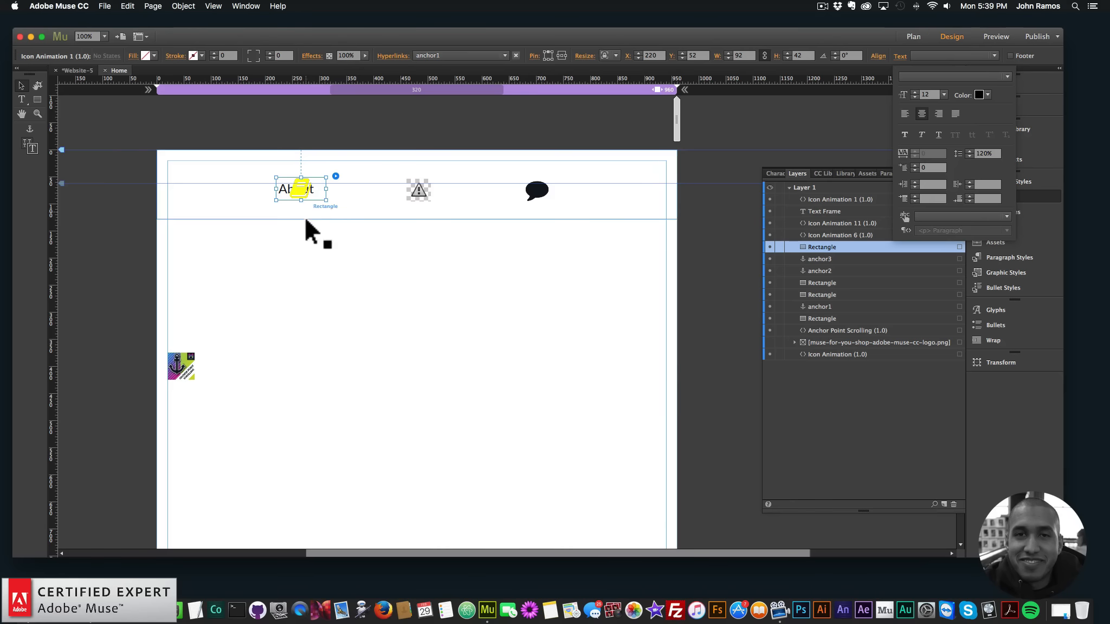
{"action": "left_click_drag", "start_coordinate": [308, 181], "coordinate": [305, 186]}
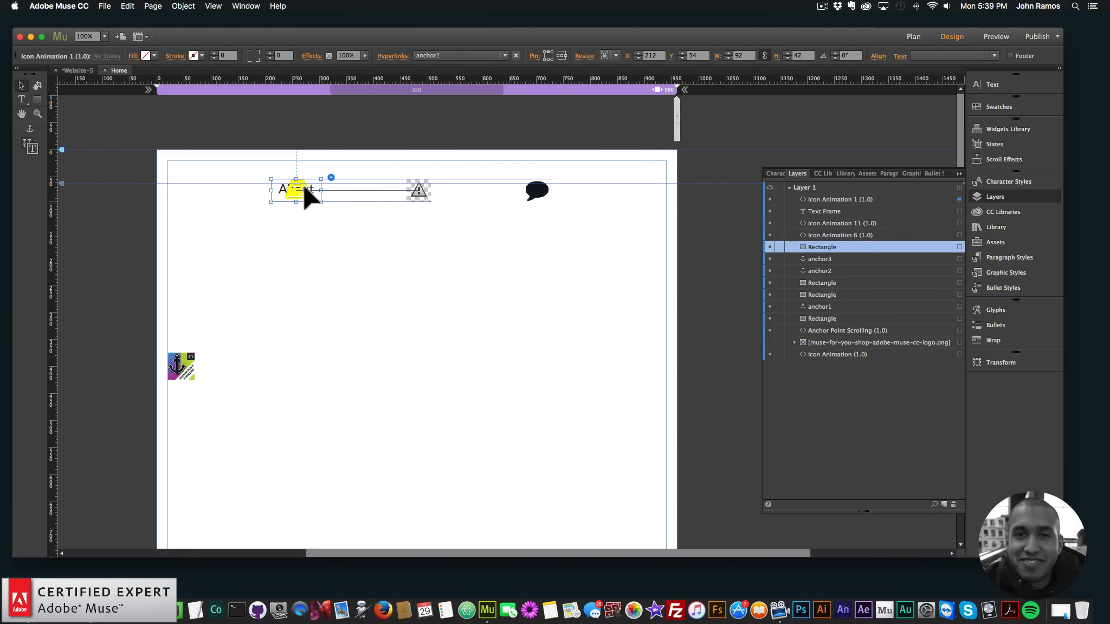
Preview the page in the browser and check the yellow icon's alignment and animation on "About"
{"action": "left_click", "coordinate": [105, 6]}
{"action": "left_click", "coordinate": [137, 175]}
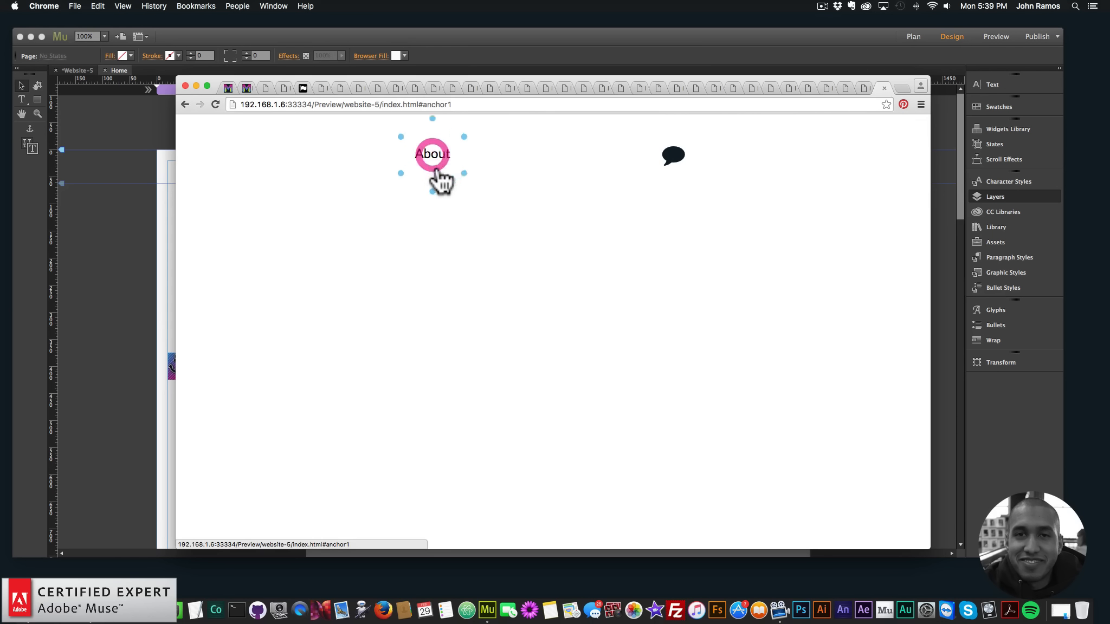
Back in Adobe Muse, set the book icon widget's Icon Color Before and Icon Color After to none
{"action": "left_click", "coordinate": [86, 228]}
{"action": "left_click", "coordinate": [288, 192]}
{"action": "left_click", "coordinate": [331, 177]}
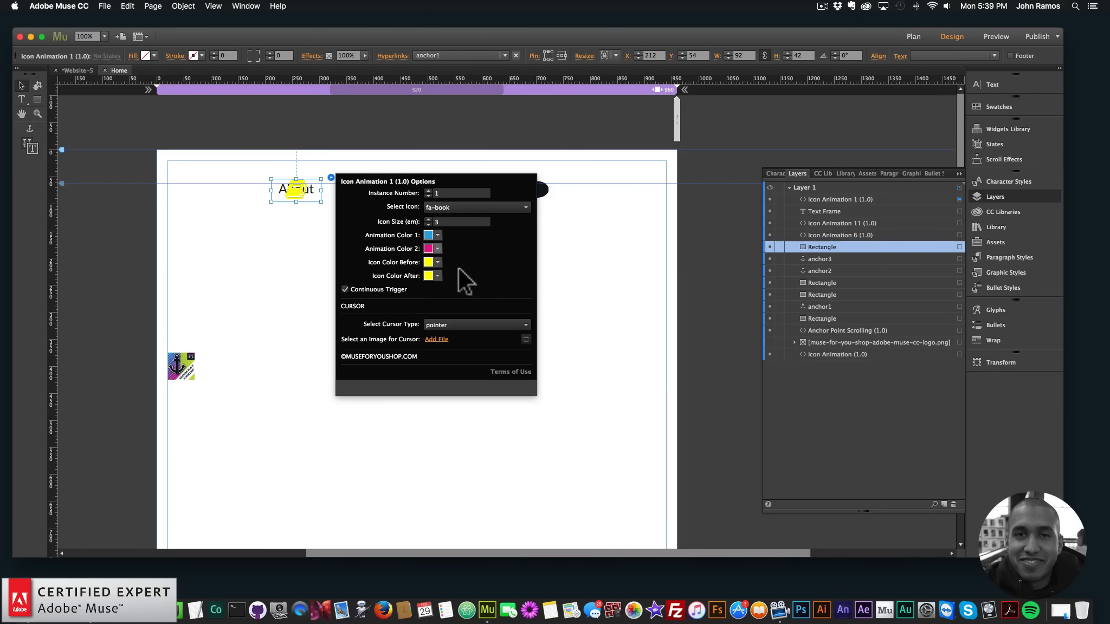
{"action": "left_click", "coordinate": [438, 262]}
{"action": "left_click", "coordinate": [437, 295]}
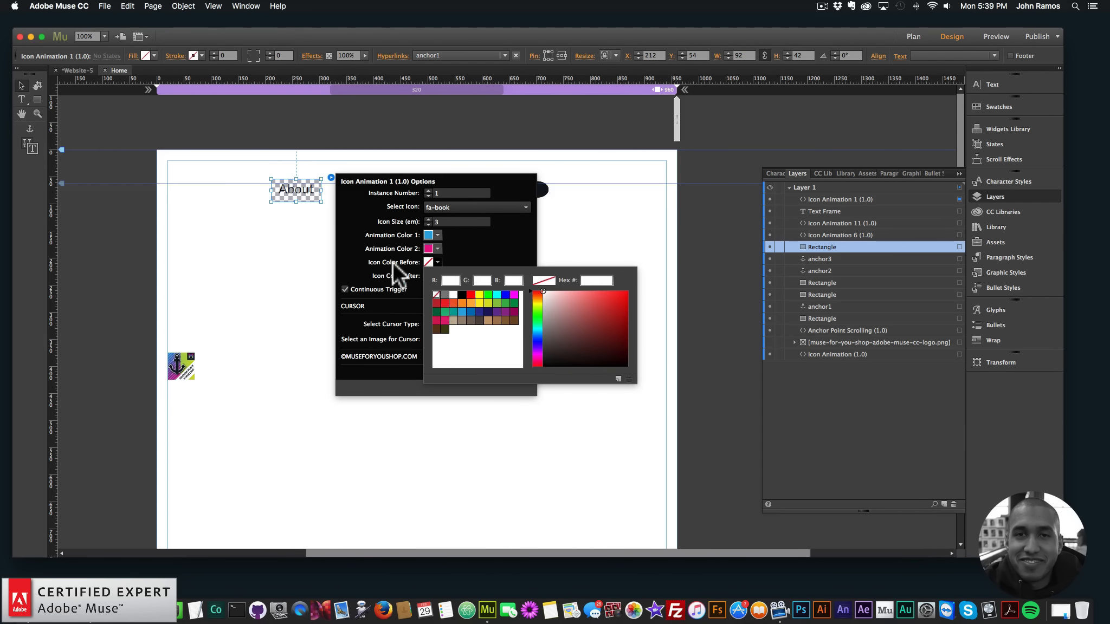
{"action": "left_click", "coordinate": [437, 275]}
{"action": "left_click", "coordinate": [436, 307]}
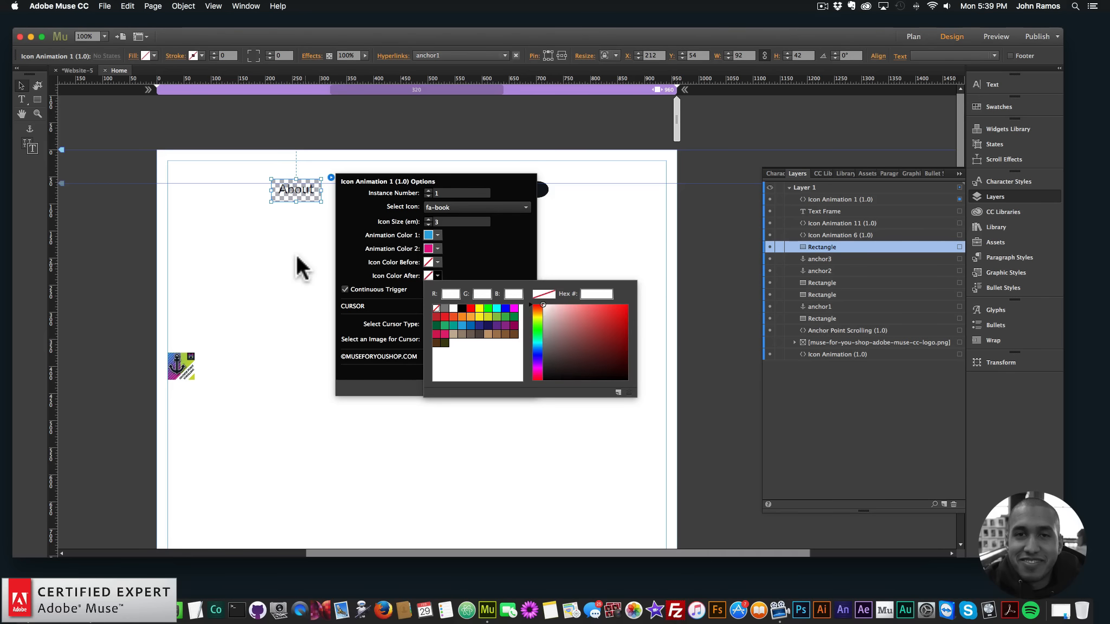
{"action": "left_click", "coordinate": [237, 238]}
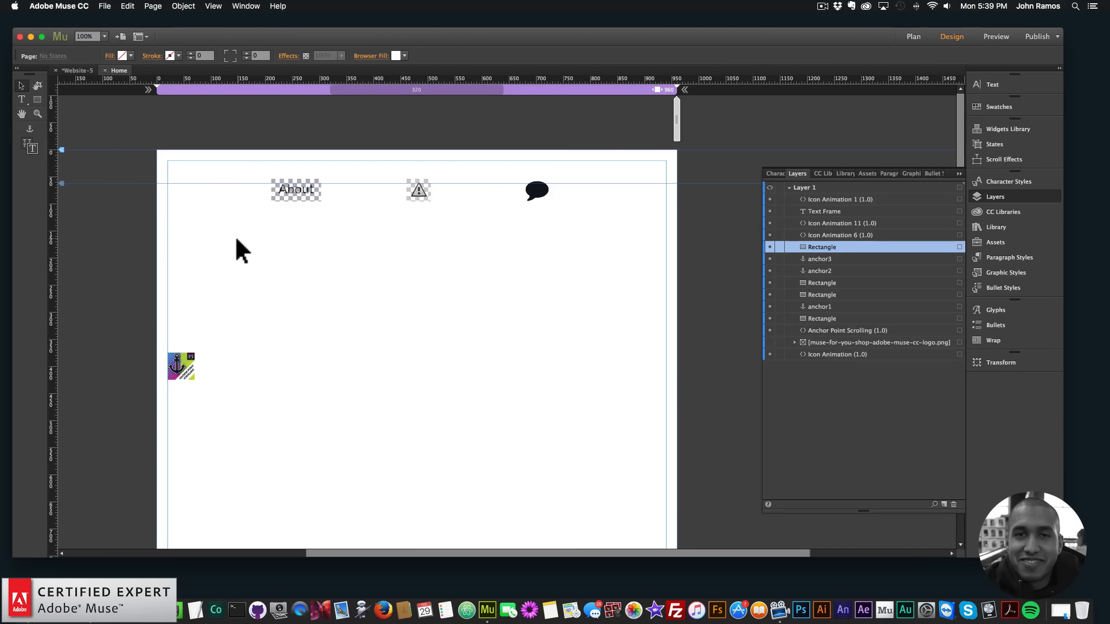
Preview the page in the browser and test the anchor links and animations of the menu items
{"action": "left_click", "coordinate": [104, 6]}
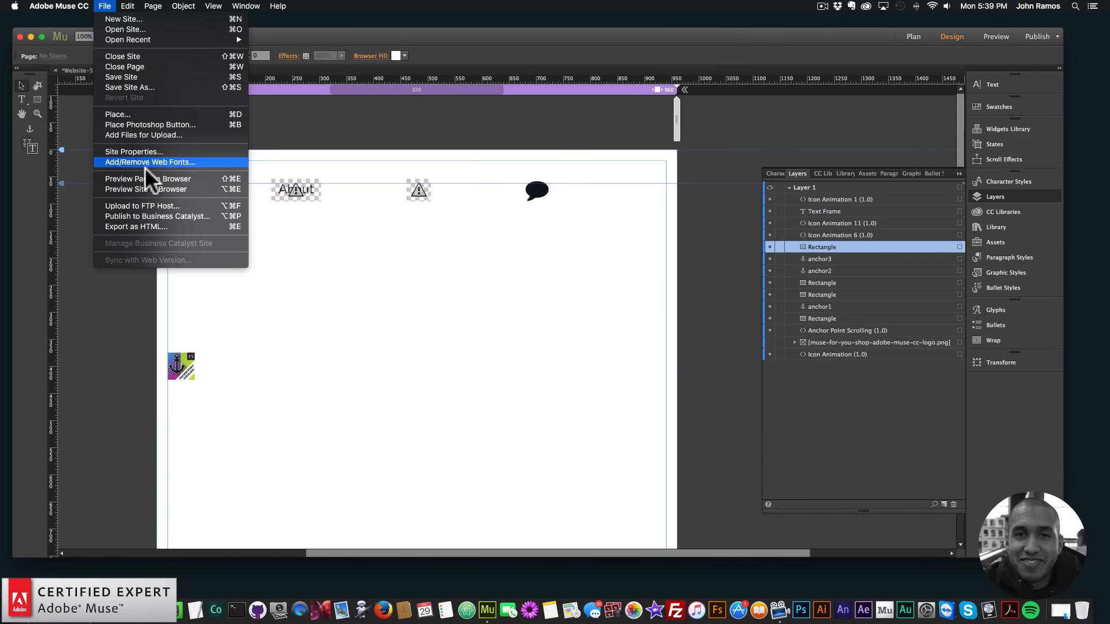
{"action": "left_click", "coordinate": [146, 179]}
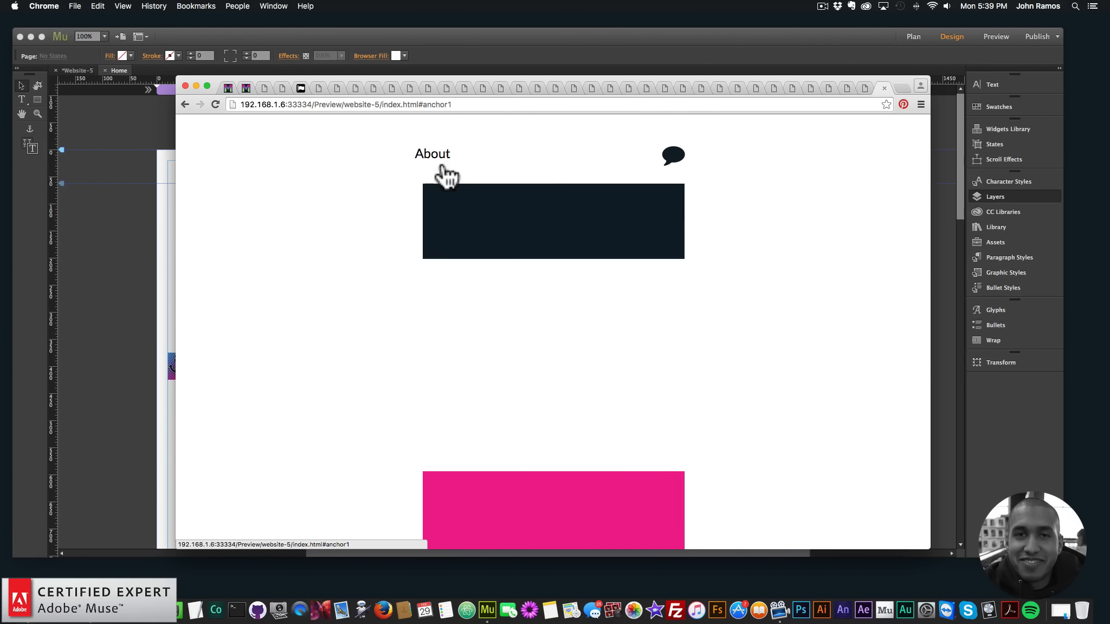
{"action": "left_click", "coordinate": [558, 154]}
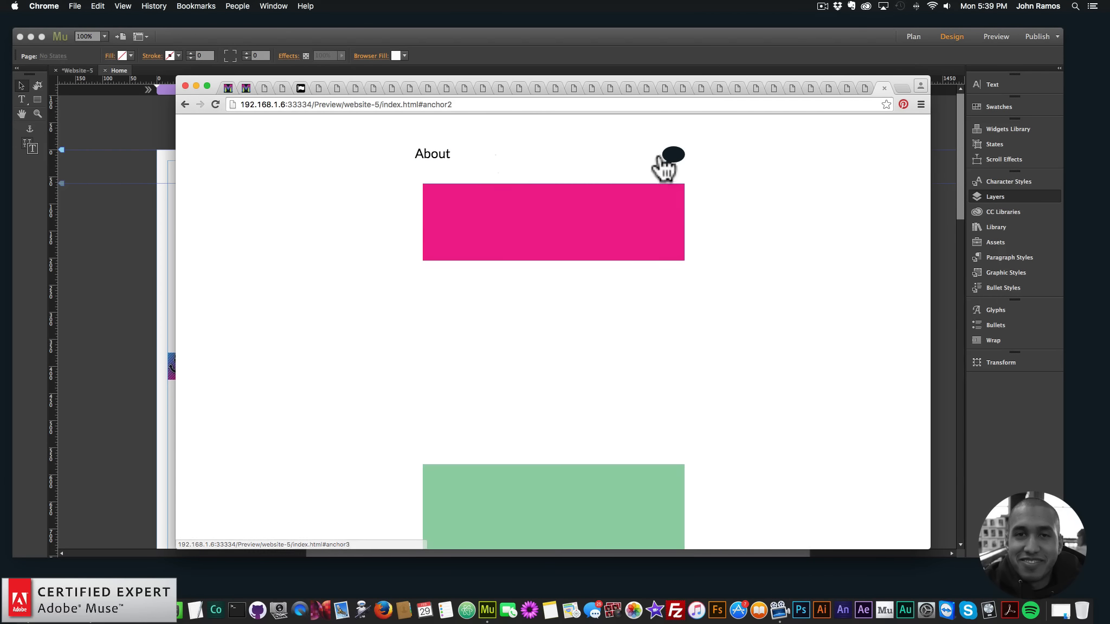
{"action": "left_click", "coordinate": [674, 158]}
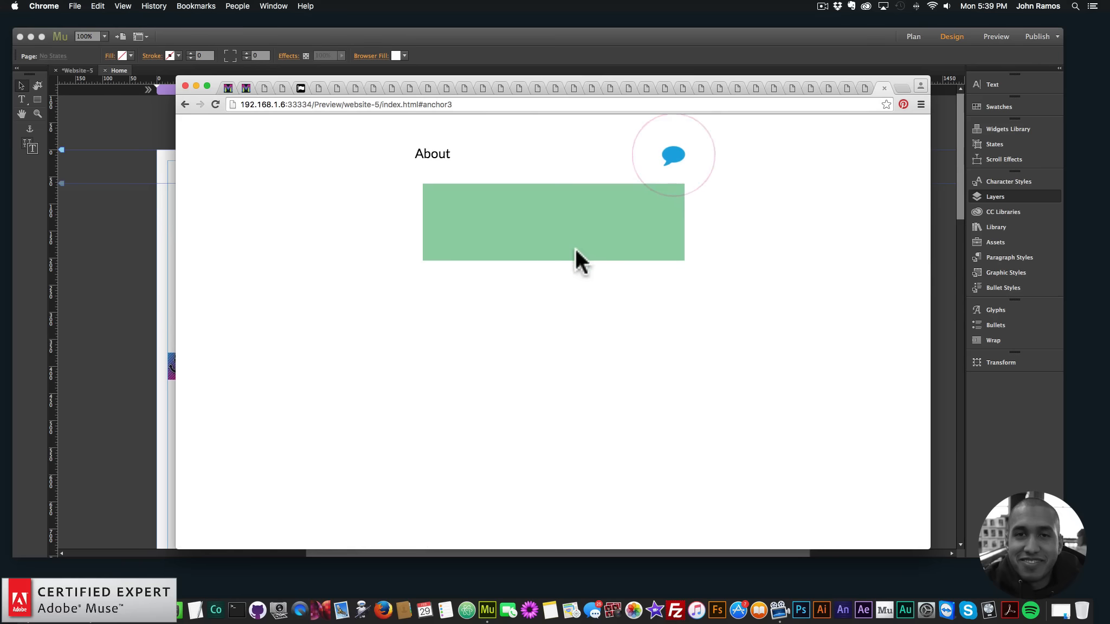
Back in Adobe Muse, review the Icon Color Before and After settings of the fa-file-o widget linked to anchor2
{"action": "left_click", "coordinate": [149, 201]}
{"action": "left_click", "coordinate": [424, 186]}
{"action": "left_click", "coordinate": [441, 177]}
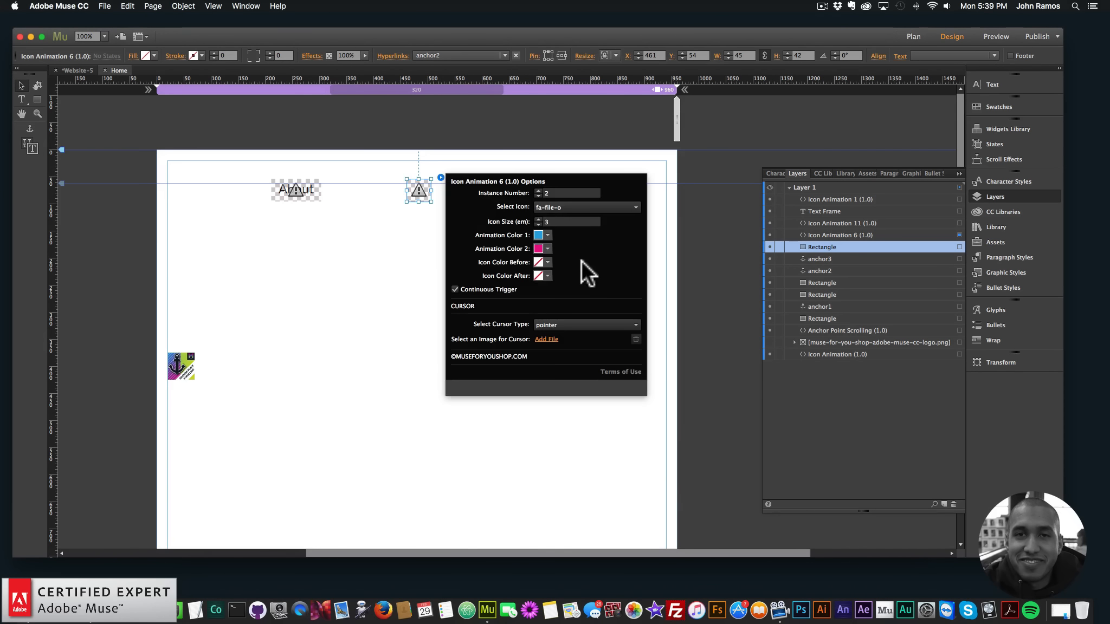
{"action": "left_click", "coordinate": [540, 275]}
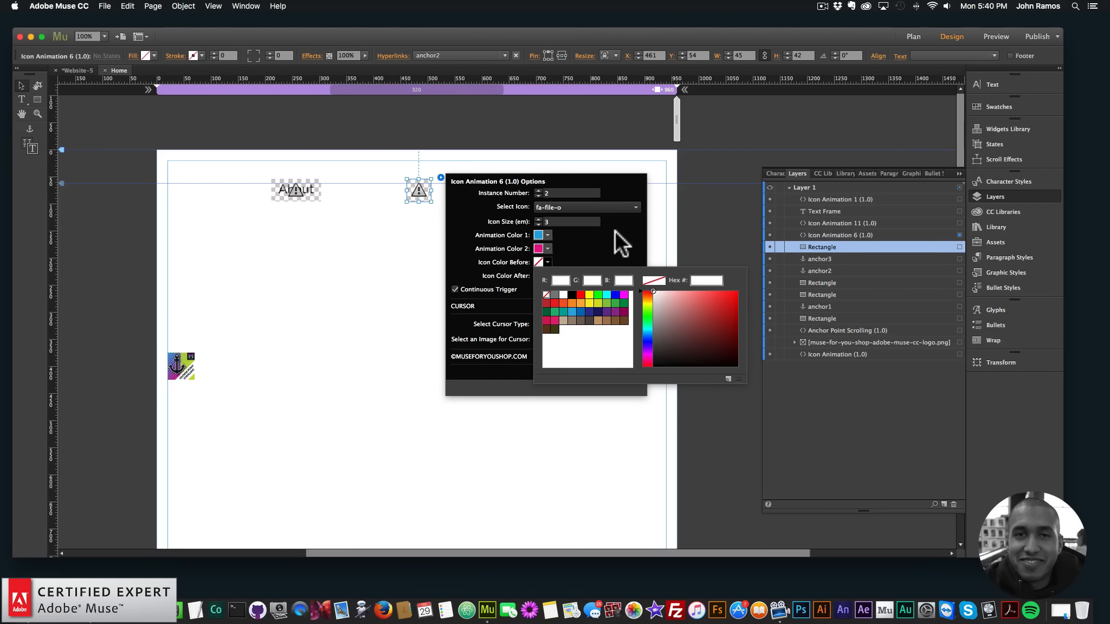
{"action": "left_click", "coordinate": [385, 295]}
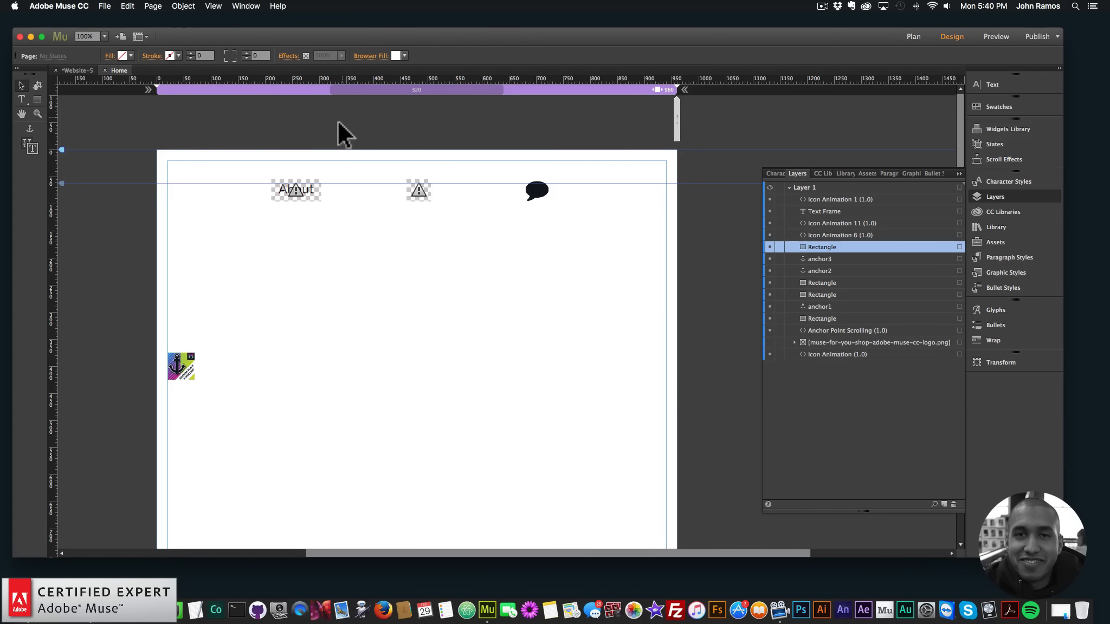
Create a new fluid-width site with a 960 max page width and open its Home page for design
{"action": "left_click", "coordinate": [104, 5]}
{"action": "left_click", "coordinate": [112, 17]}
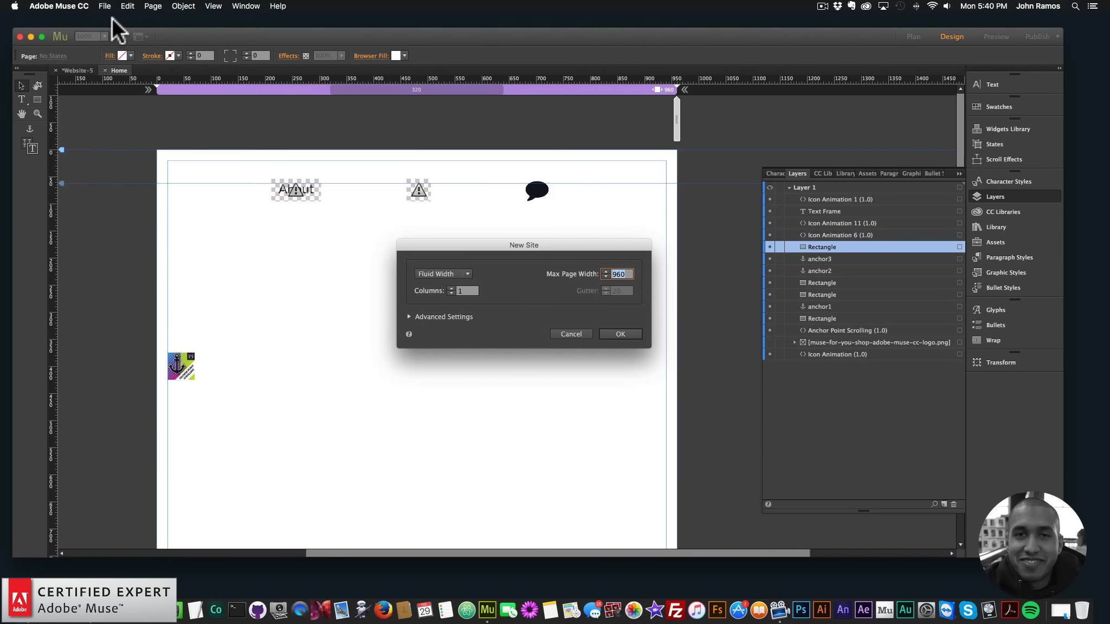
{"action": "left_click", "coordinate": [620, 335]}
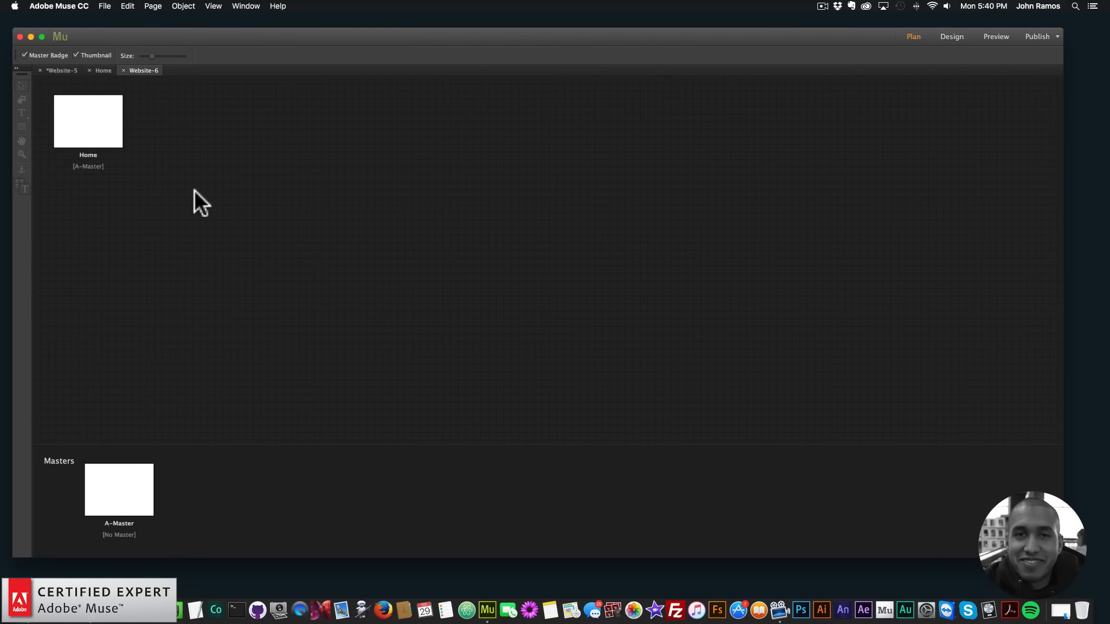
{"action": "double_click", "coordinate": [110, 115]}
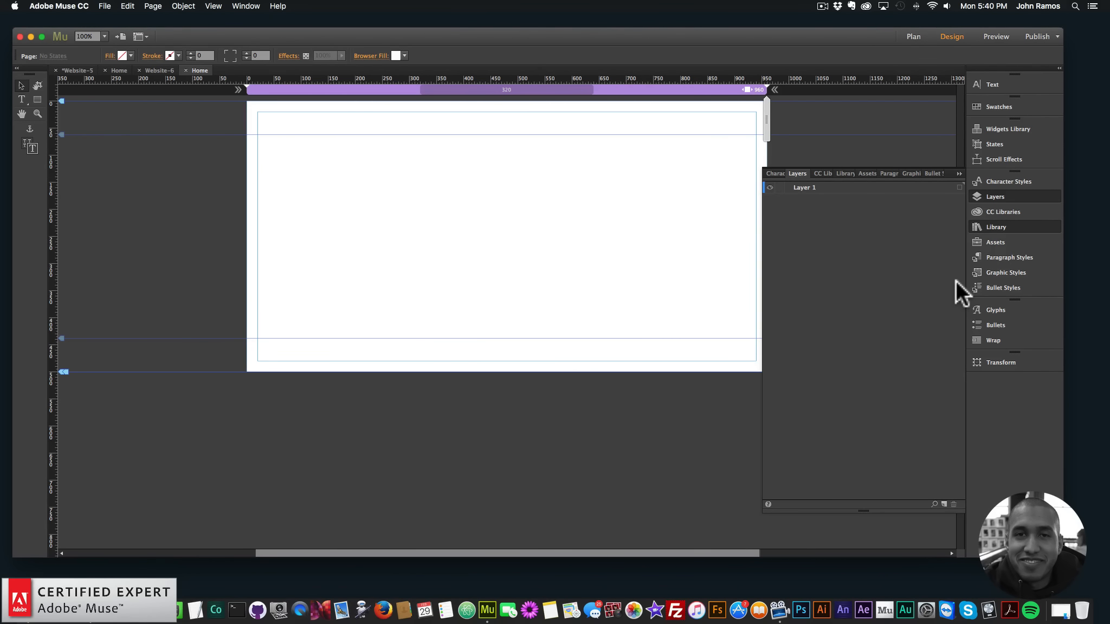
Place the Icon Animation 01 widget from the library near the middle of the Home page
{"action": "left_click_drag", "start_coordinate": [961, 276], "coordinate": [957, 368]}
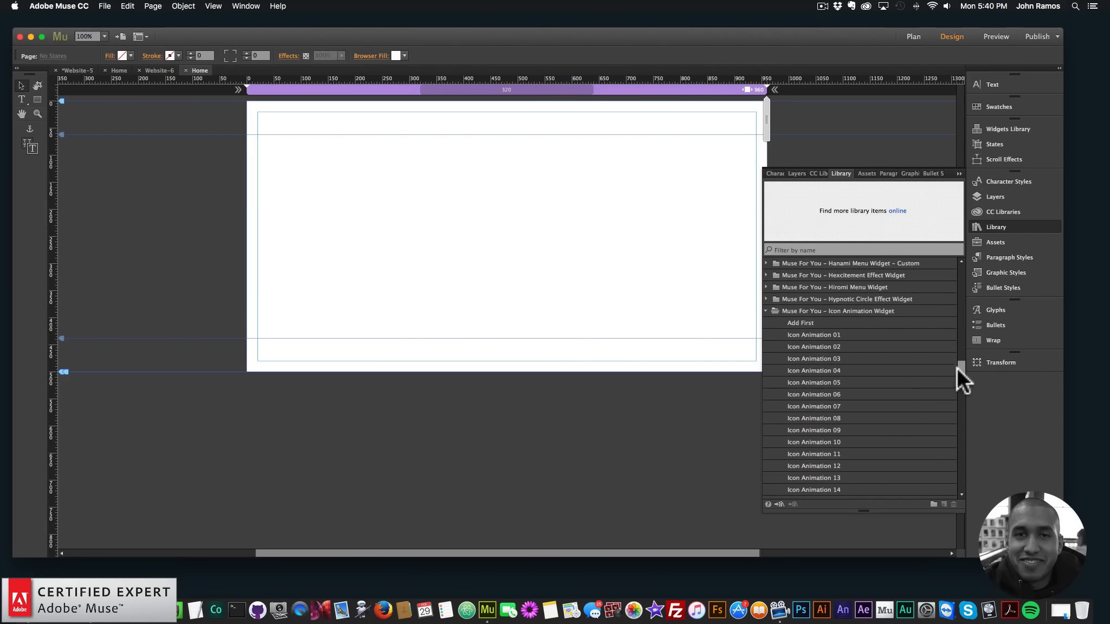
{"action": "left_click", "coordinate": [814, 335]}
{"action": "left_click_drag", "start_coordinate": [826, 334], "coordinate": [454, 185]}
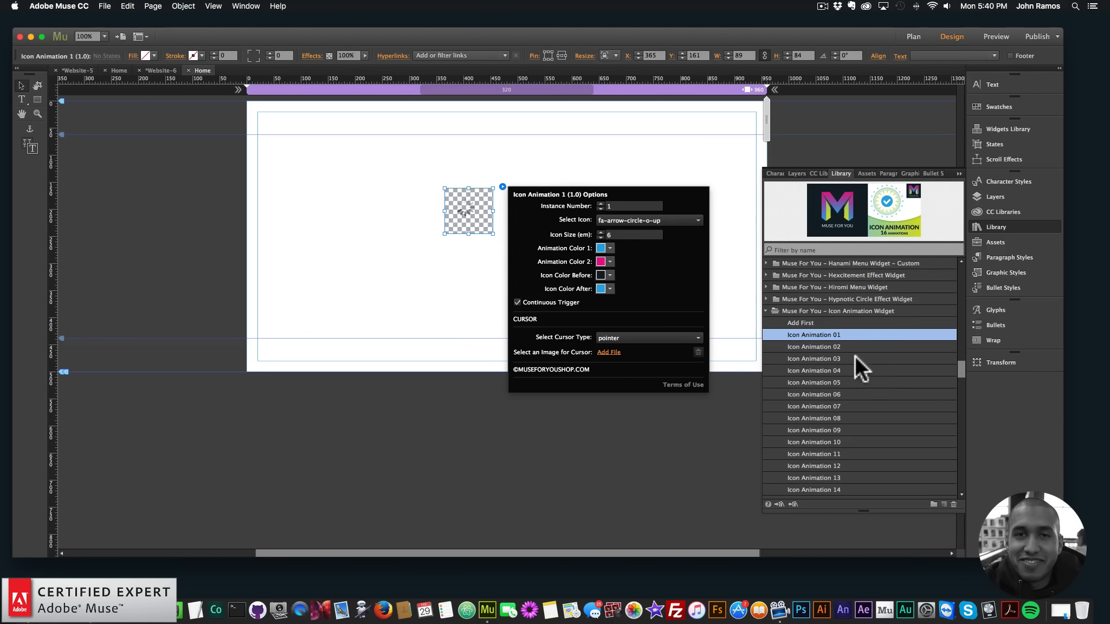
Look through the Join Animation 01 to 16 library items, try placing Join Animation 01 on the page and delete it
{"action": "scroll", "coordinate": [855, 352], "scroll_direction": "down", "scroll_amount": 5}
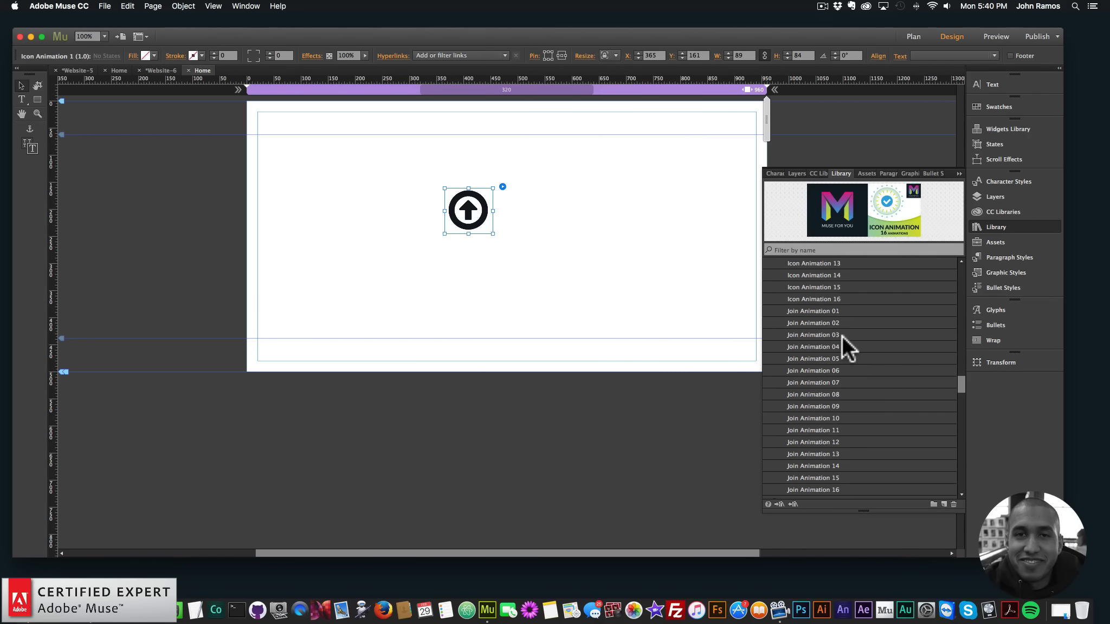
{"action": "left_click", "coordinate": [808, 333]}
{"action": "left_click", "coordinate": [820, 312]}
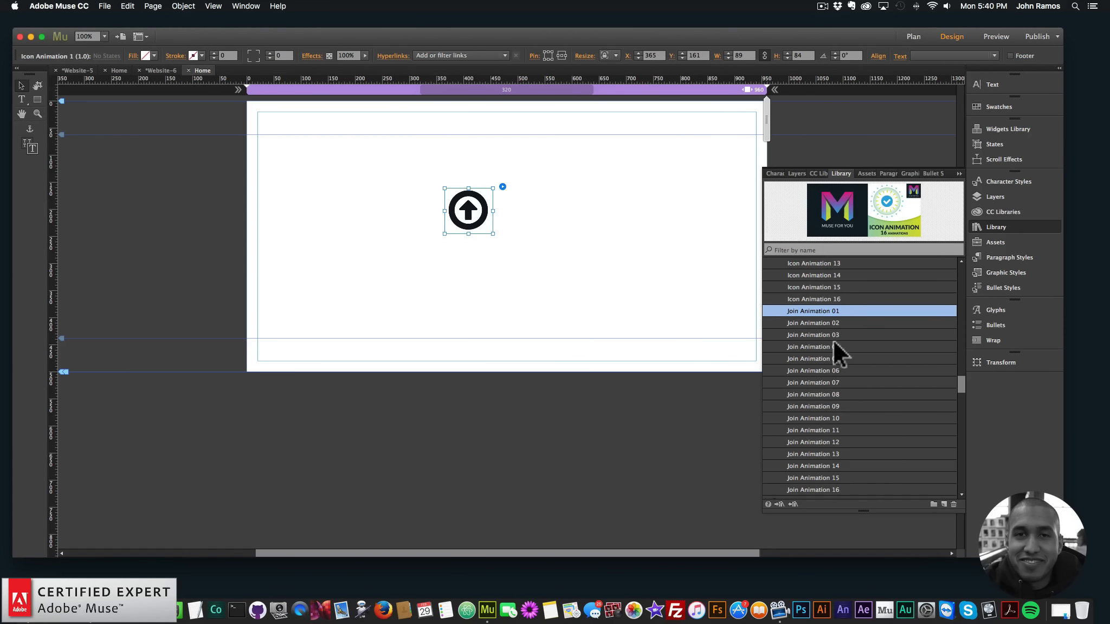
{"action": "scroll", "coordinate": [832, 340], "scroll_direction": "down", "scroll_amount": 4}
{"action": "left_click", "coordinate": [823, 436], "text": "shift"}
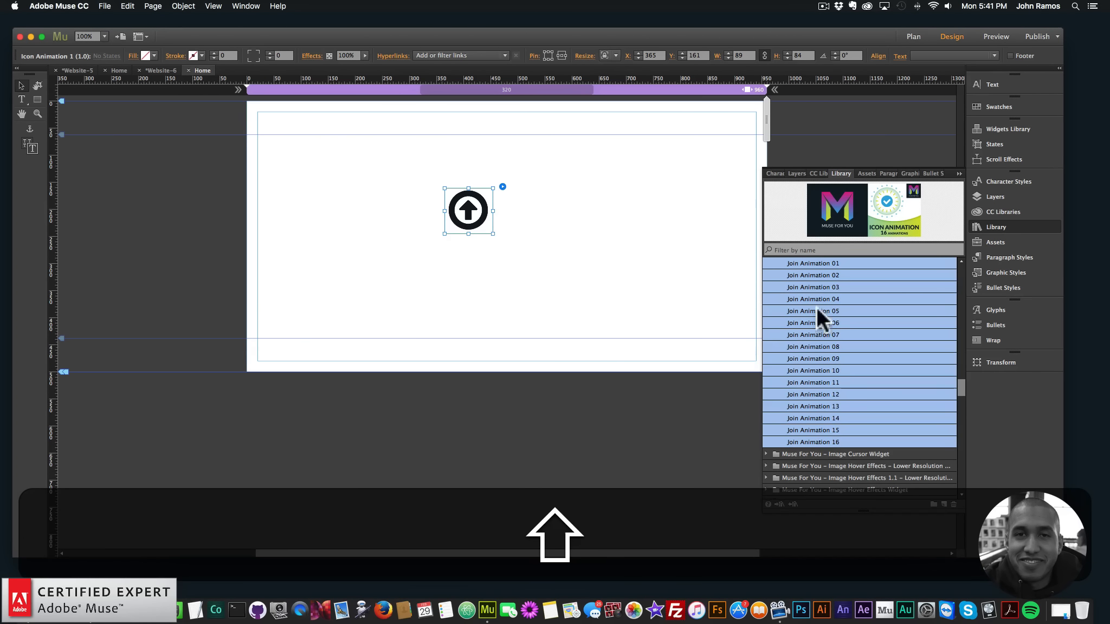
{"action": "left_click_drag", "start_coordinate": [817, 260], "coordinate": [314, 256]}
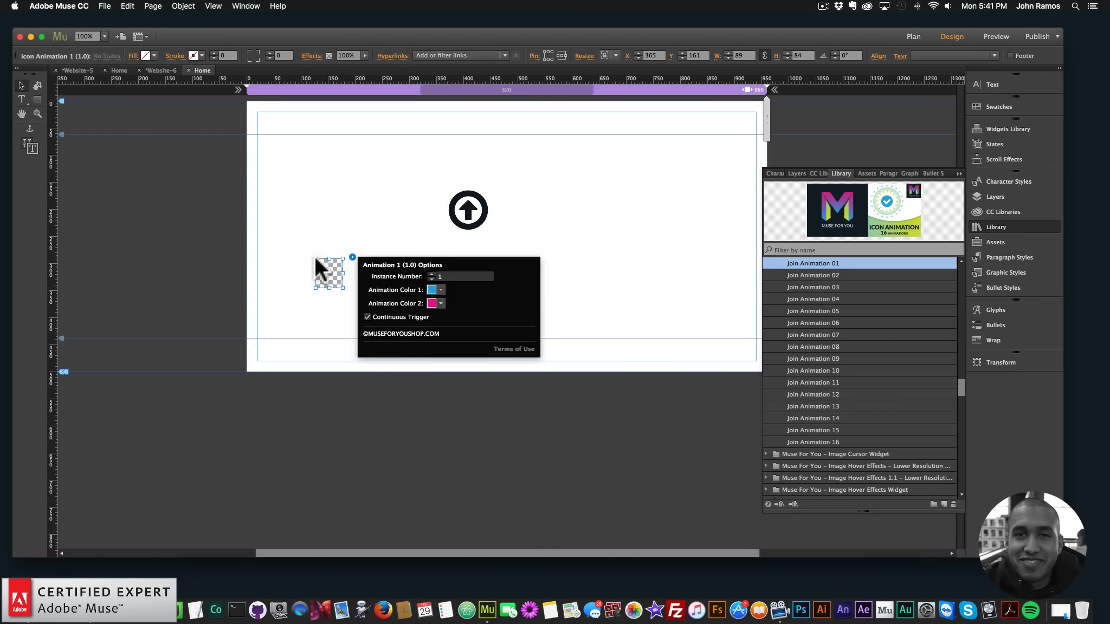
{"action": "left_click", "coordinate": [366, 237]}
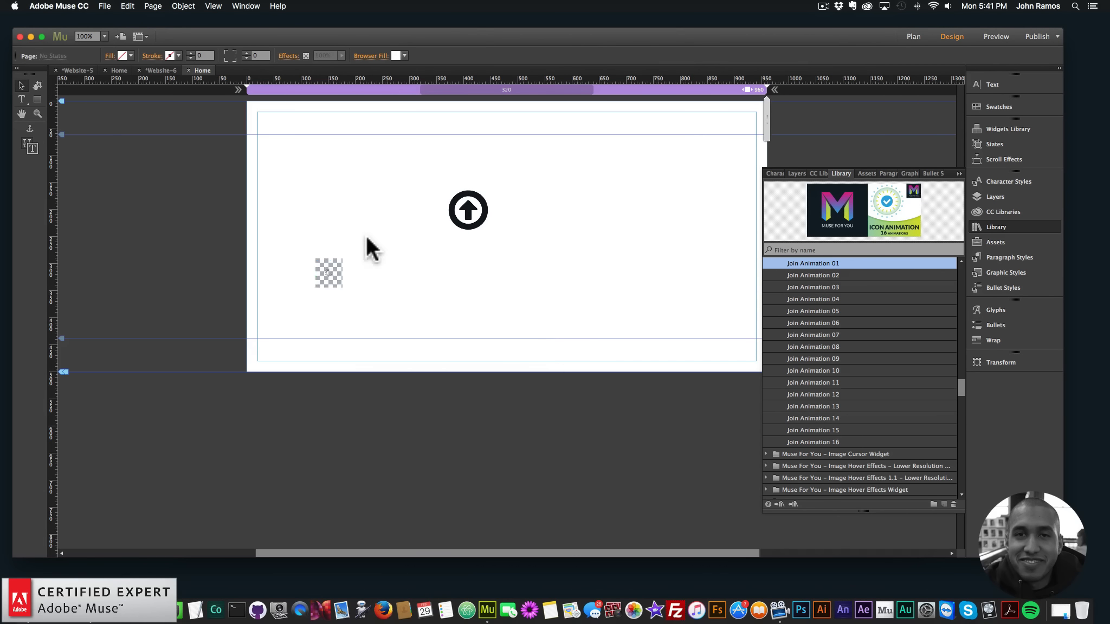
{"action": "left_click", "coordinate": [338, 263]}
{"action": "left_click", "coordinate": [339, 263]}
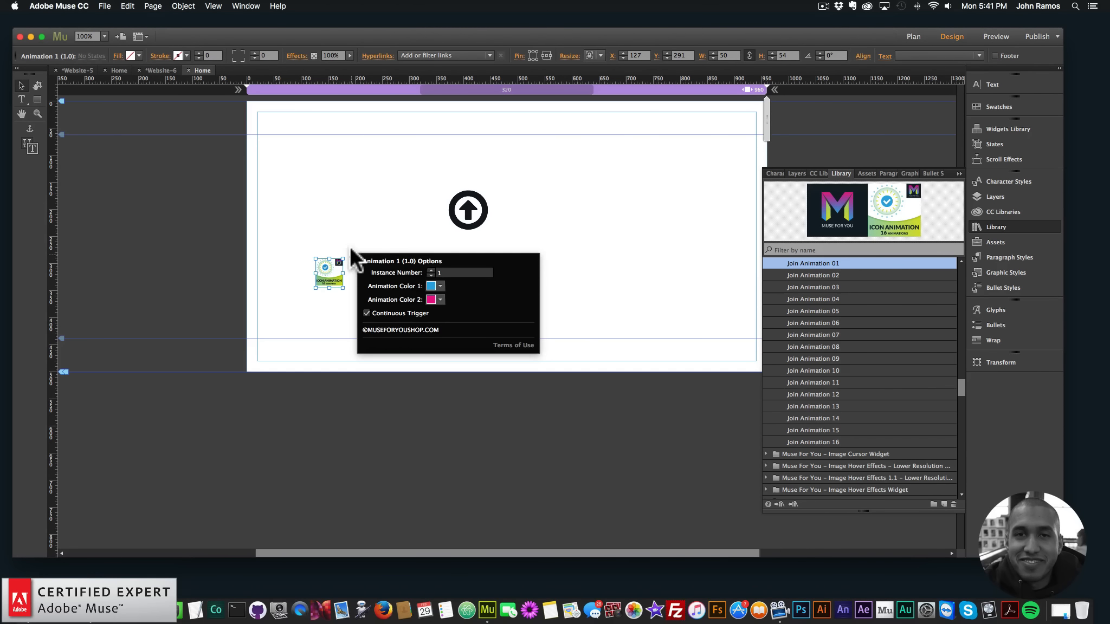
{"action": "key", "text": "BackSpace"}
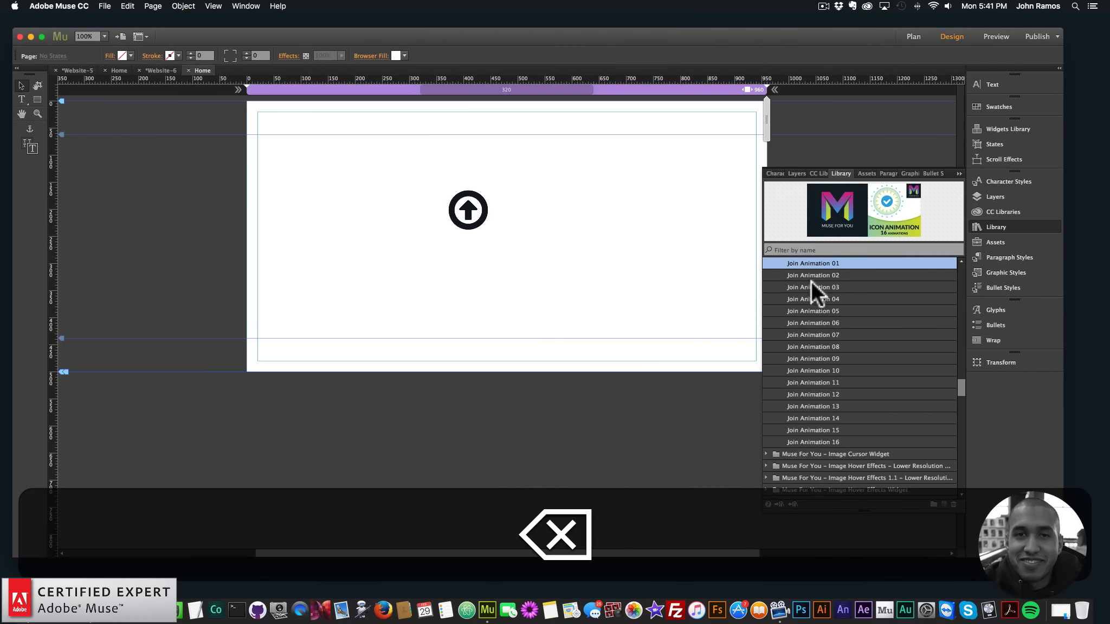
Place the Join Animation 02 widget at about X 46, Y 227 and pick Join Animation 03 from the library
{"action": "left_click_drag", "start_coordinate": [812, 275], "coordinate": [271, 224]}
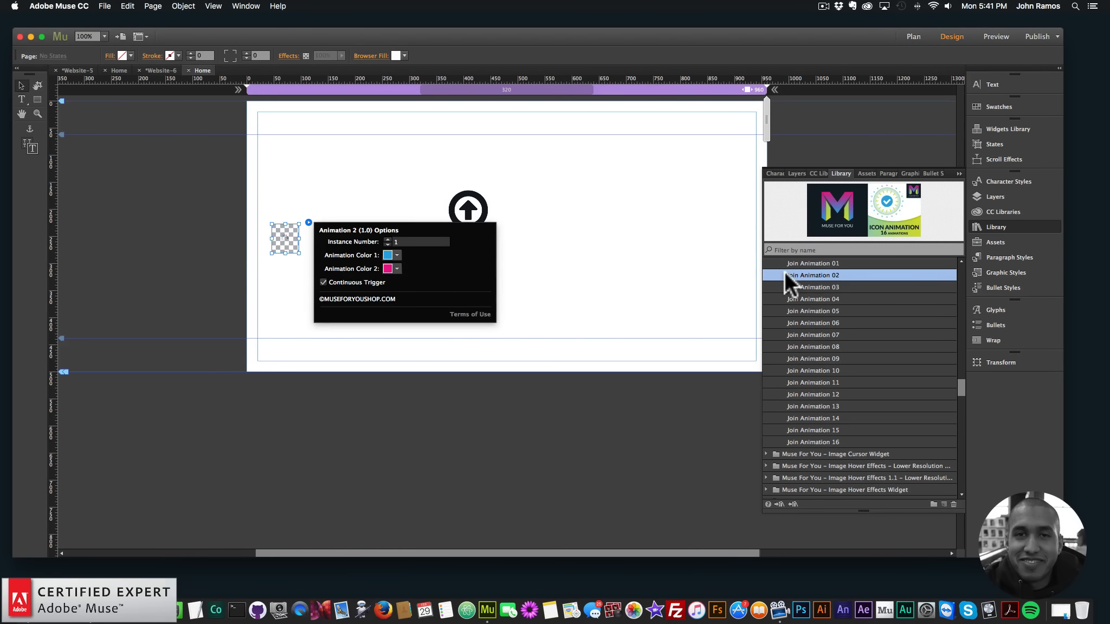
{"action": "left_click", "coordinate": [812, 286]}
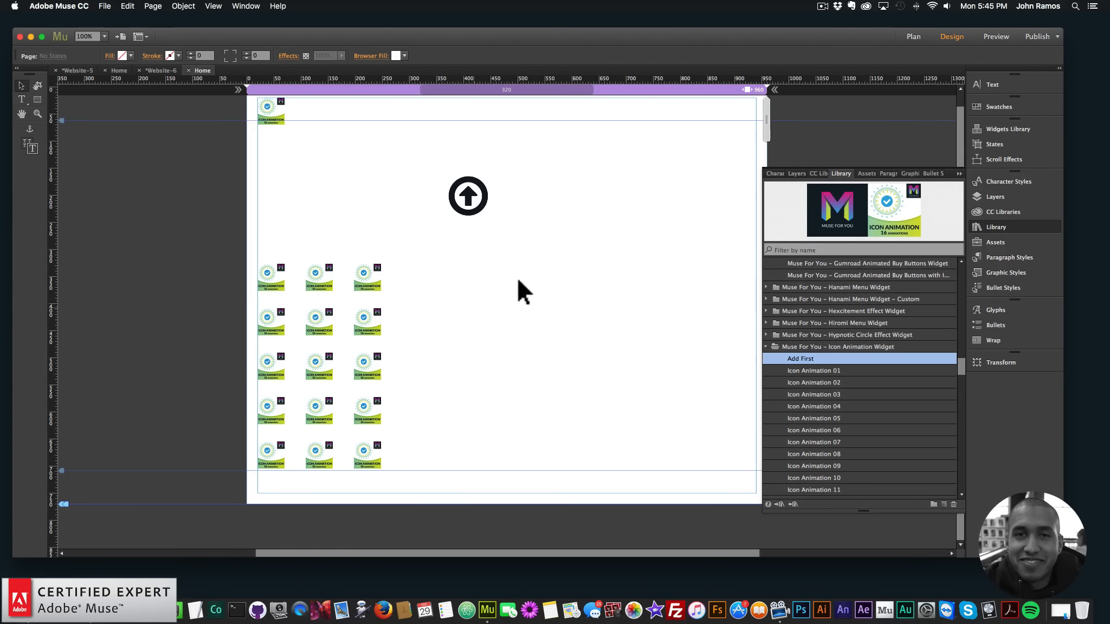
Move the arrow-circle icon widget up and across to the horizontal center of the page
{"action": "left_click", "coordinate": [464, 200]}
{"action": "left_click_drag", "start_coordinate": [490, 187], "coordinate": [528, 162]}
{"action": "left_click", "coordinate": [570, 186]}
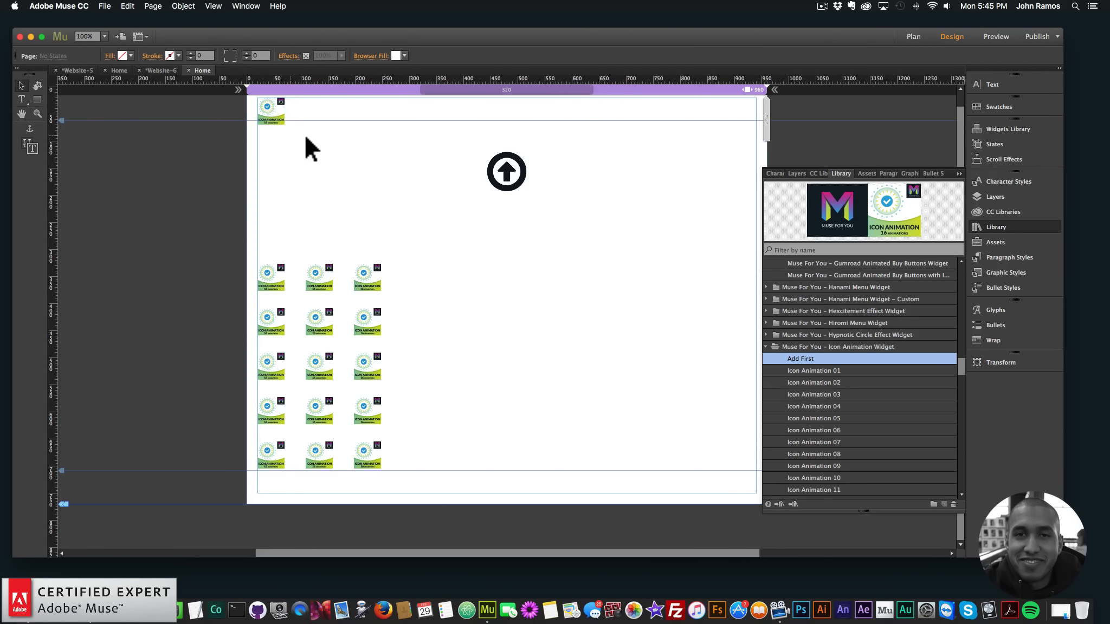
Preview the page in the browser and trigger the joined animations on the arrow-circle icon
{"action": "left_click", "coordinate": [106, 6]}
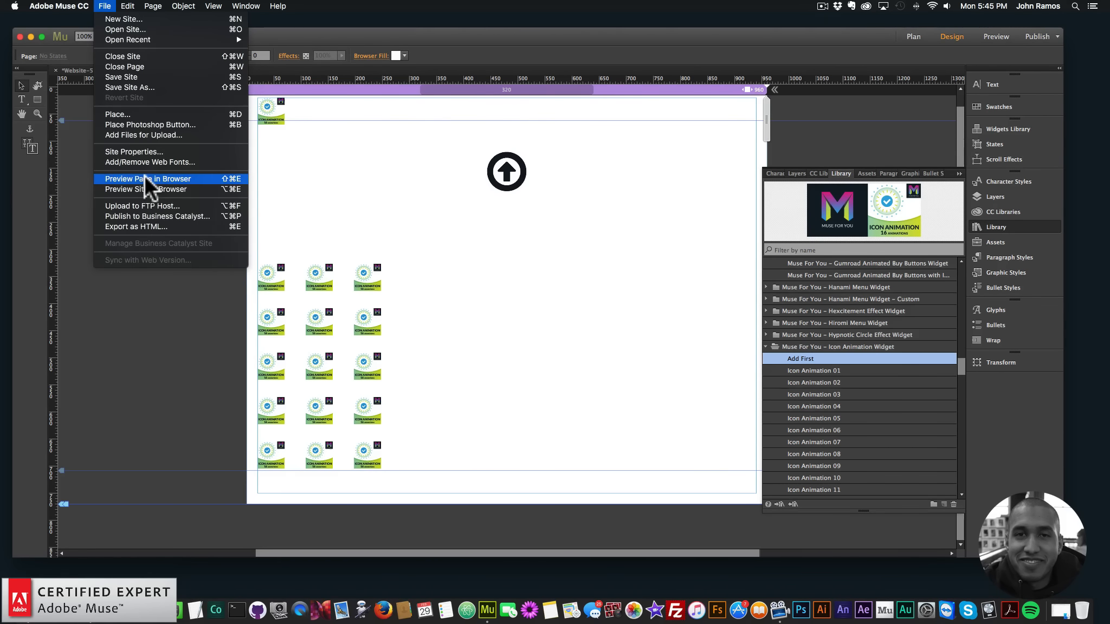
{"action": "left_click", "coordinate": [144, 175]}
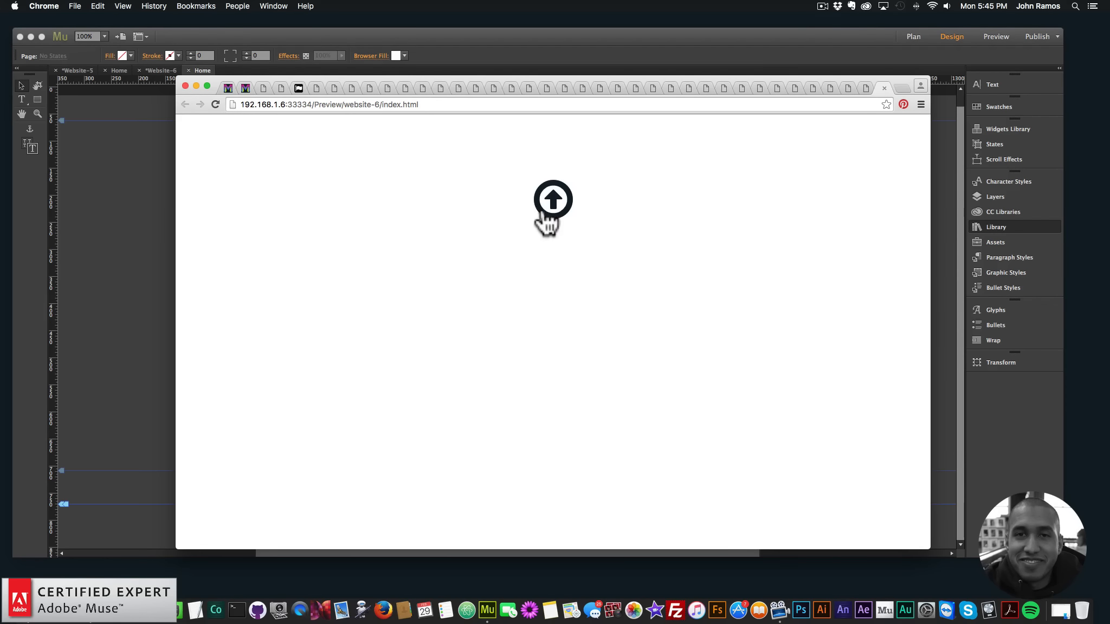
{"action": "left_click", "coordinate": [552, 203]}
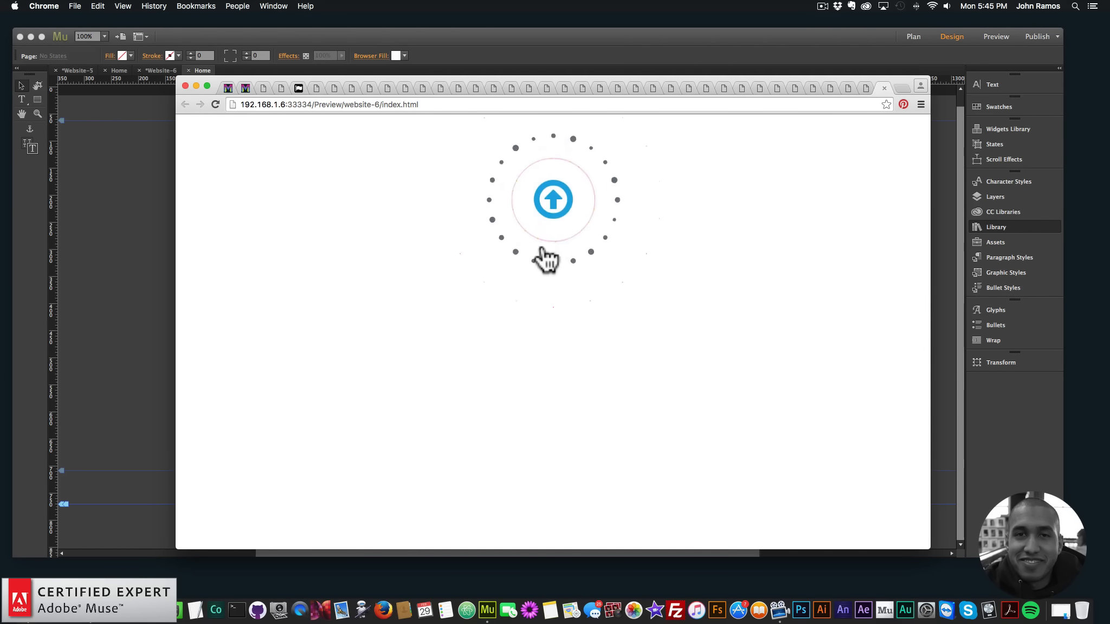
{"action": "left_click", "coordinate": [561, 206]}
Back in Adobe Muse, move the arrow-circle icon widget straight down, keeping it horizontally centered on the page
{"action": "left_click", "coordinate": [153, 226]}
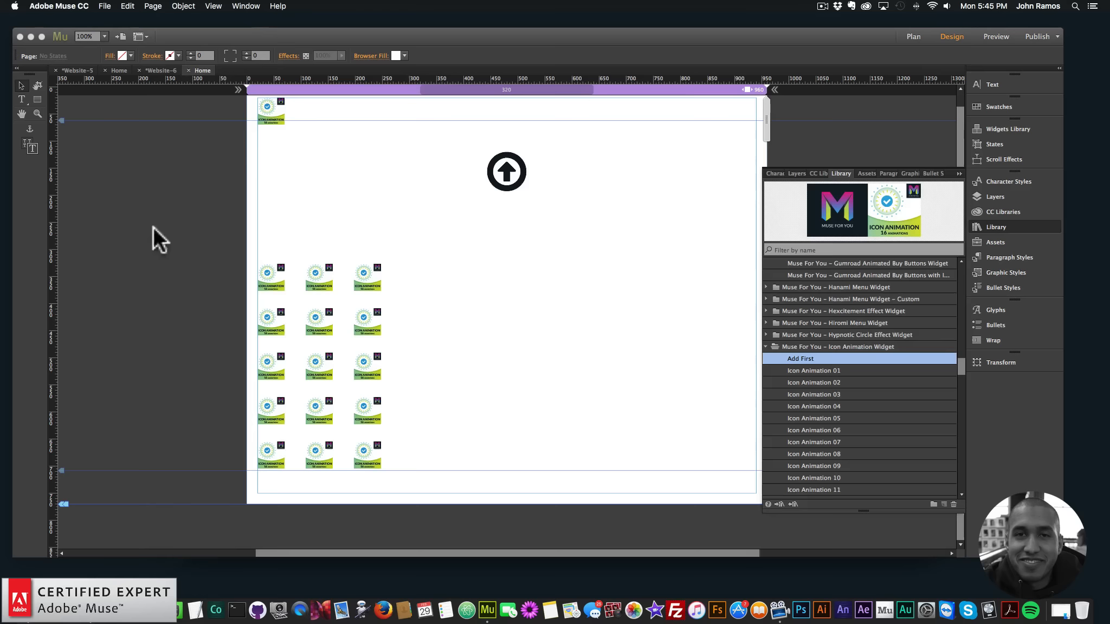
{"action": "left_click", "coordinate": [513, 173]}
{"action": "left_click_drag", "start_coordinate": [512, 173], "coordinate": [512, 217]}
{"action": "left_click", "coordinate": [451, 173]}
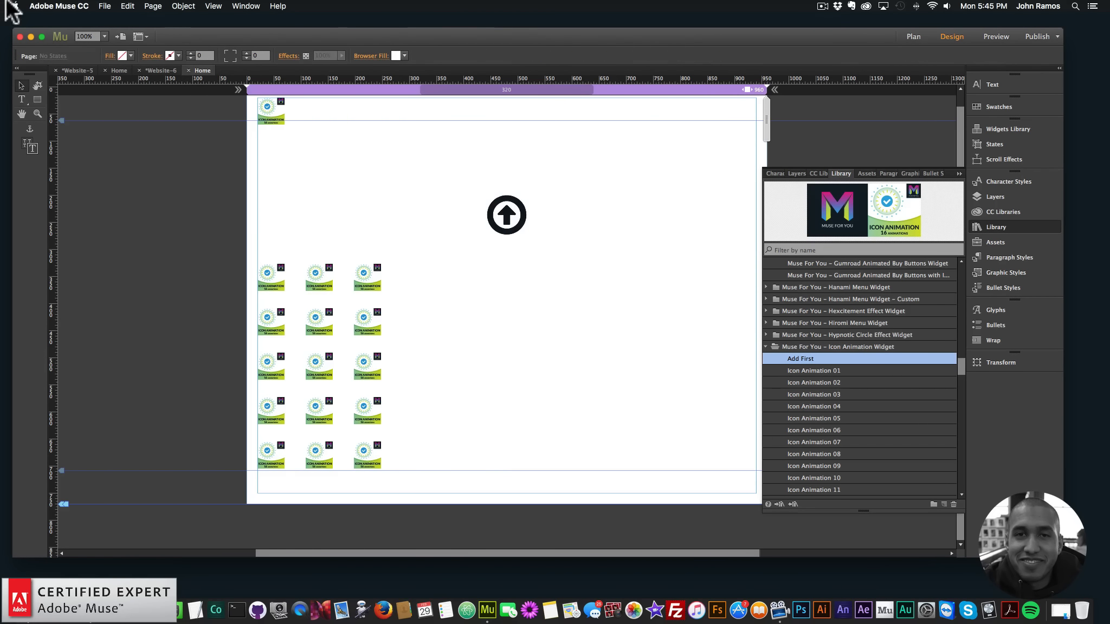
Preview the page in the browser and trigger the joined animations on the repositioned arrow-circle icon several times
{"action": "left_click", "coordinate": [105, 6]}
{"action": "left_click", "coordinate": [159, 179]}
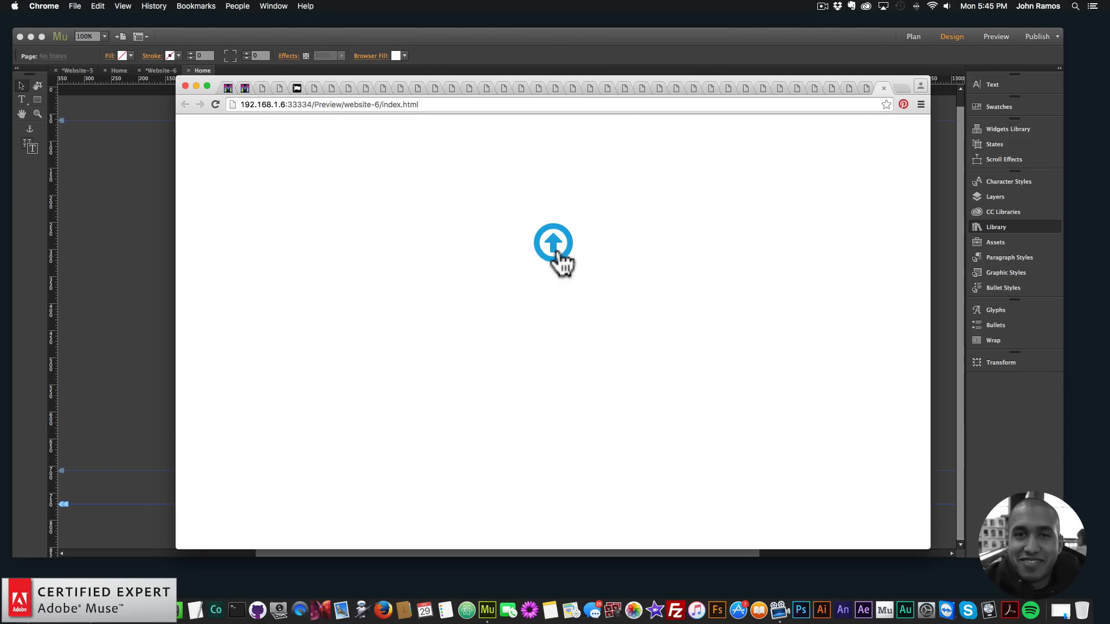
{"action": "left_click", "coordinate": [559, 255]}
{"action": "left_click", "coordinate": [555, 243]}
{"action": "left_click", "coordinate": [558, 253]}
{"action": "left_click", "coordinate": [900, 86]}
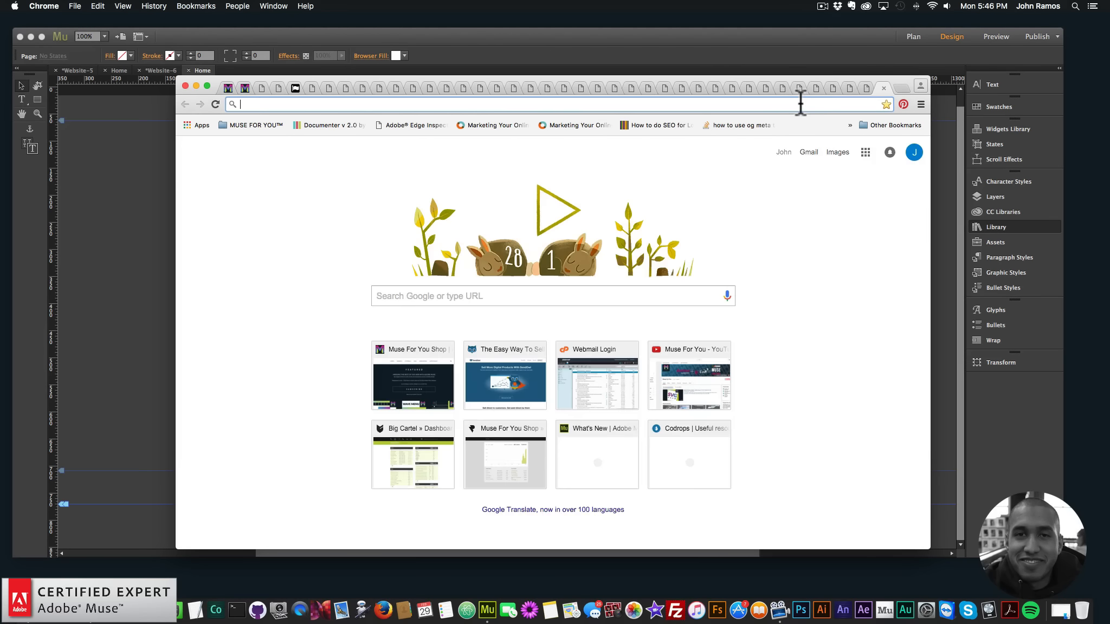
{"action": "type", "text": "museforyoushop.com"}
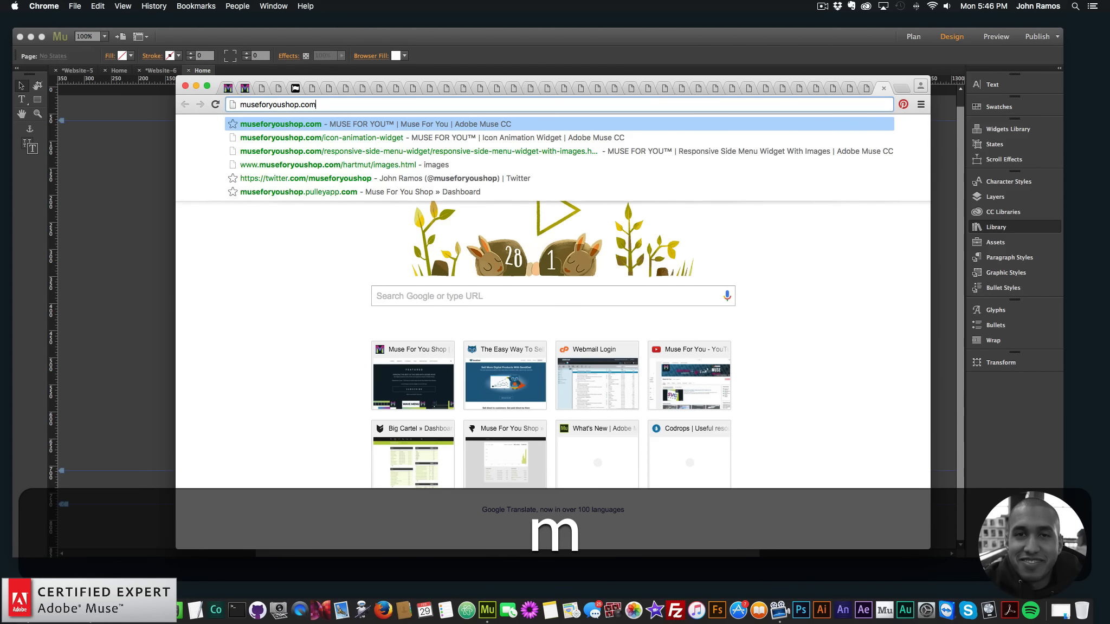
{"action": "key", "text": "Return"}
{"action": "left_click", "coordinate": [183, 85]}
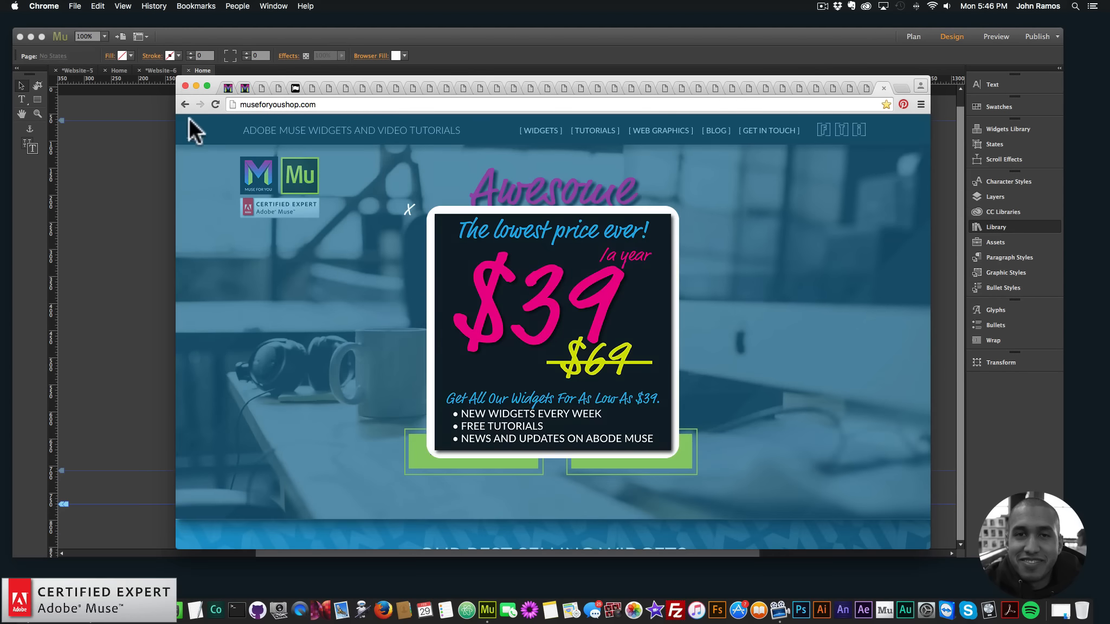
Load museforyoushop.com in a new browser window and follow its $39-a-year widget offer to the shop
{"action": "left_click", "coordinate": [108, 580]}
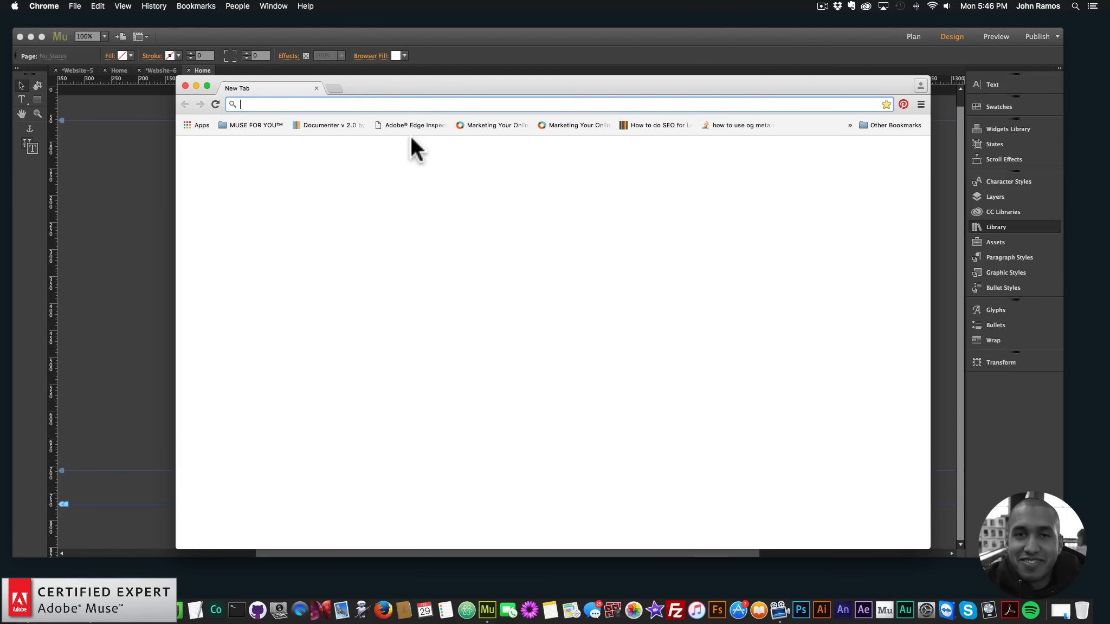
{"action": "type", "text": "museforyoushop"}
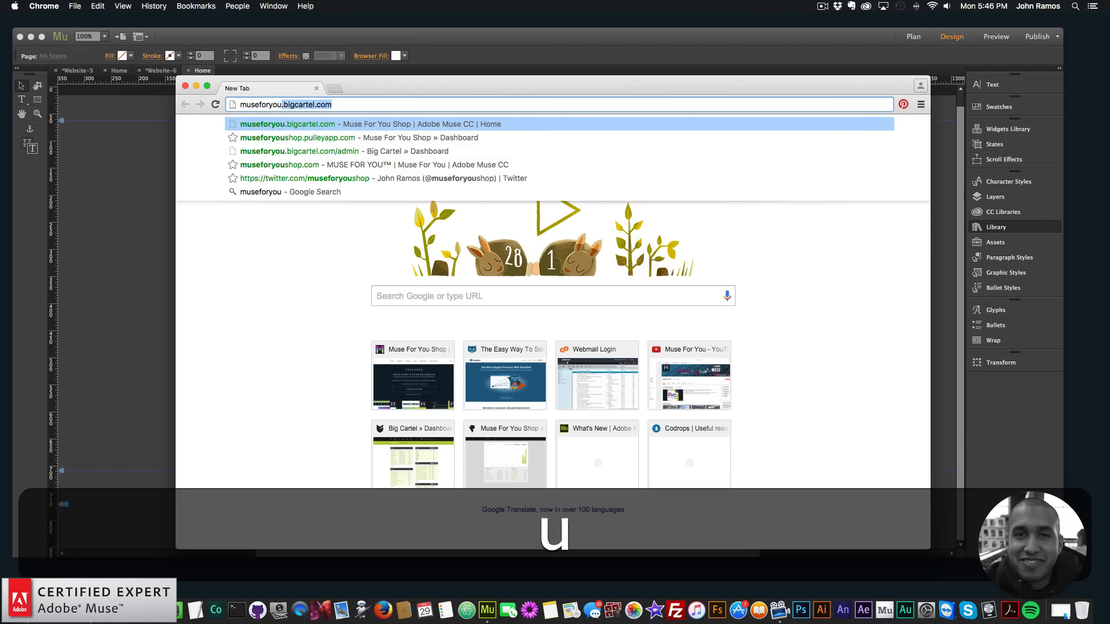
{"action": "key", "text": "BackSpace"}
{"action": "type", "text": ".c"}
{"action": "key", "text": "Return"}
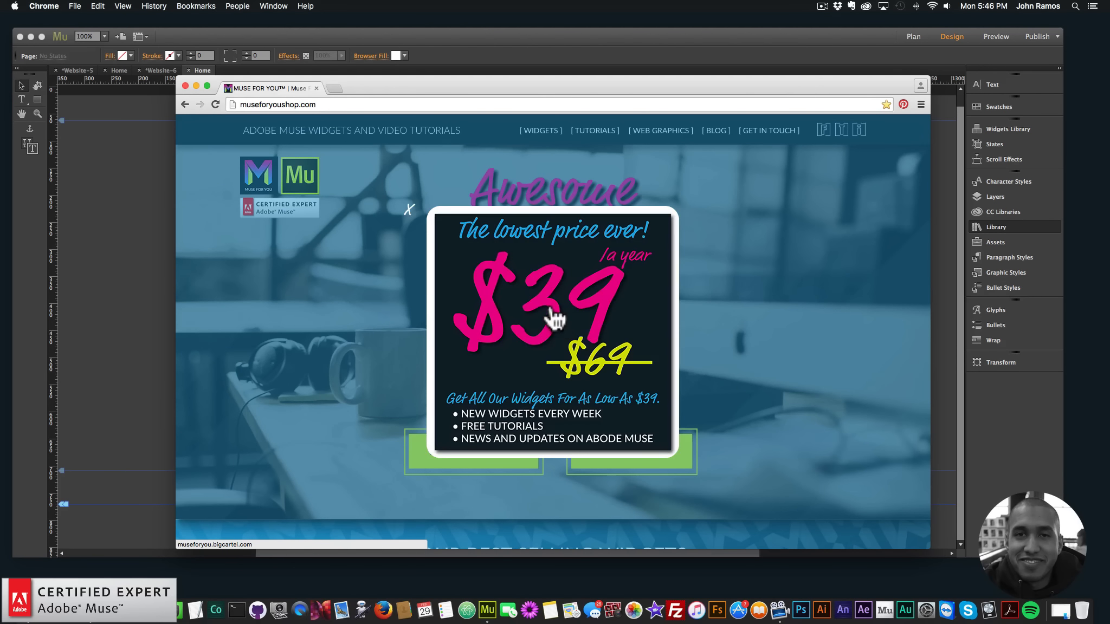
{"action": "left_click", "coordinate": [553, 319]}
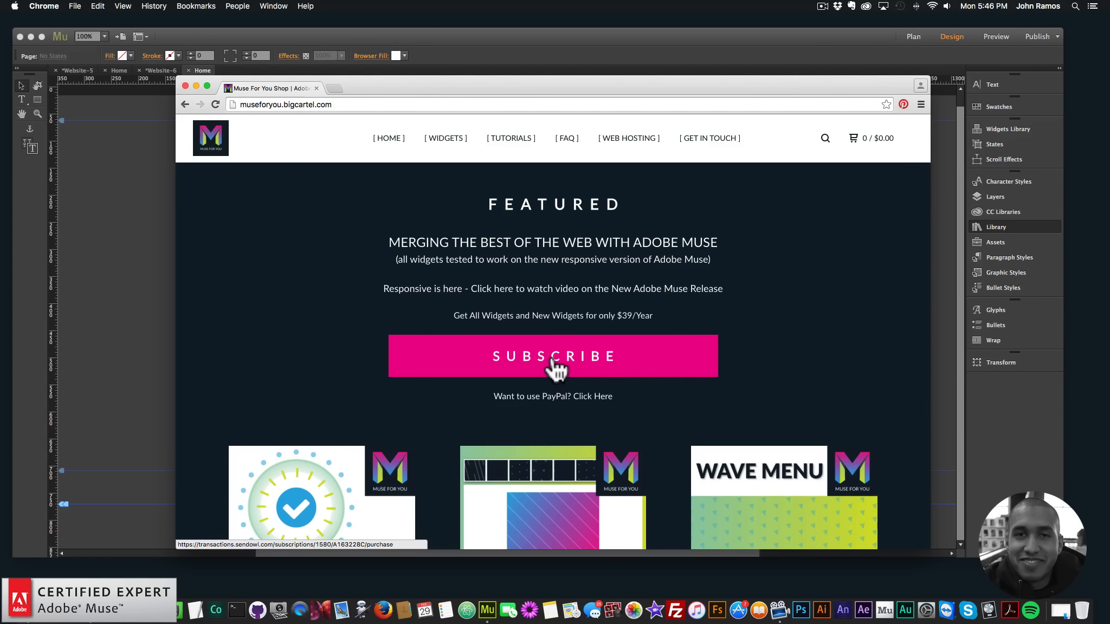
Open the Icon Animation Widget product page from the shop's featured items and review its features, options and subscription offer
{"action": "scroll", "coordinate": [556, 368], "scroll_direction": "down", "scroll_amount": 3}
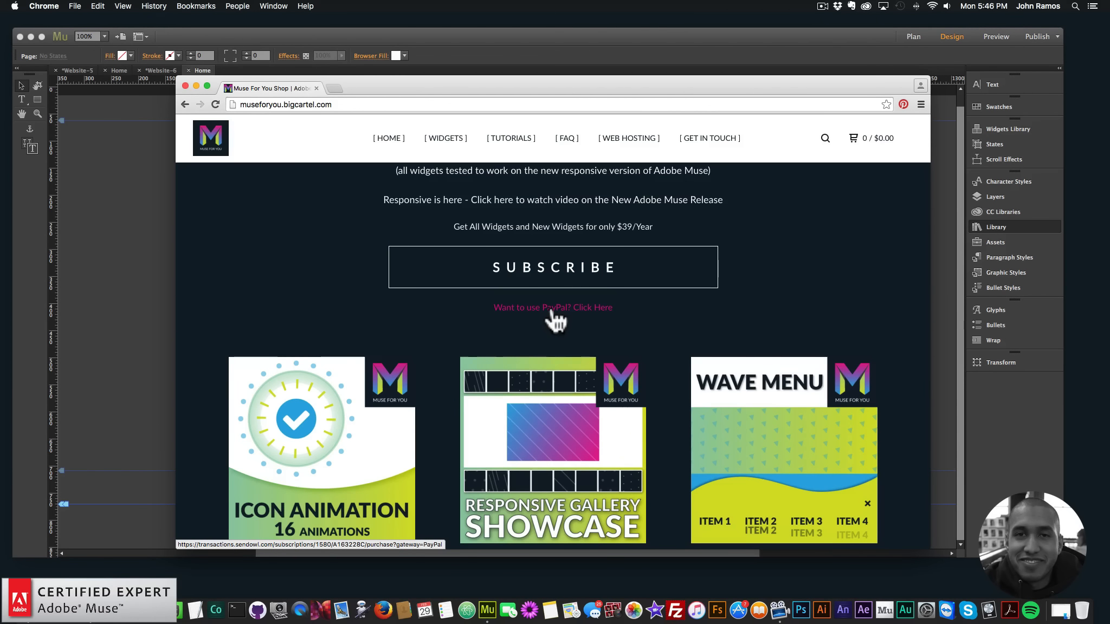
{"action": "scroll", "coordinate": [547, 320], "scroll_direction": "down", "scroll_amount": 2}
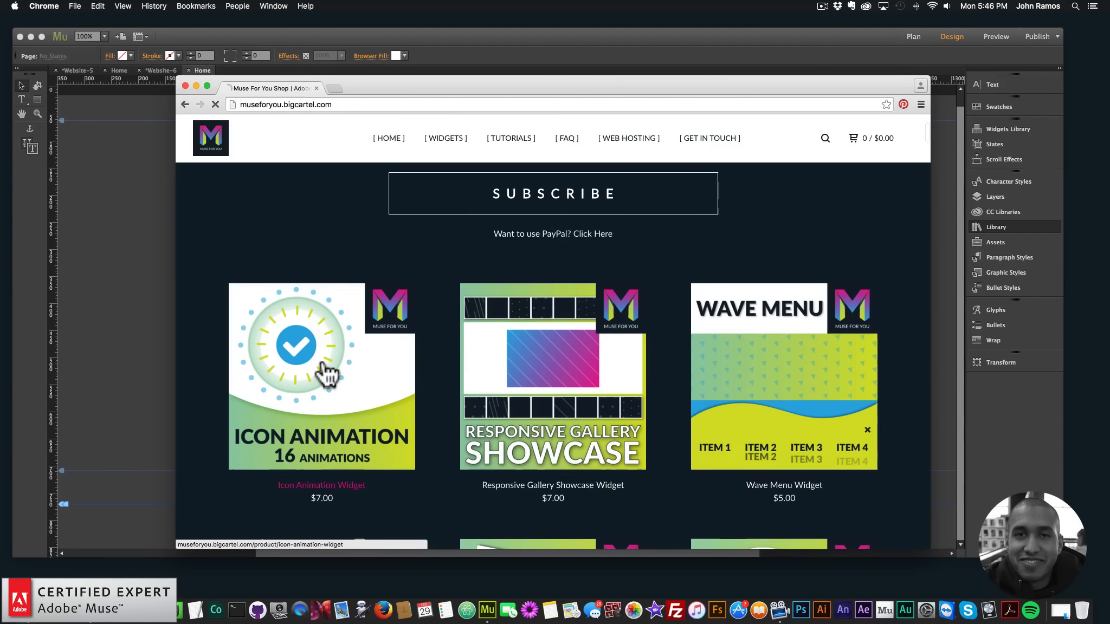
{"action": "left_click", "coordinate": [324, 372]}
{"action": "scroll", "coordinate": [575, 233], "scroll_direction": "down", "scroll_amount": 2}
{"action": "scroll", "coordinate": [612, 359], "scroll_direction": "up", "scroll_amount": 2}
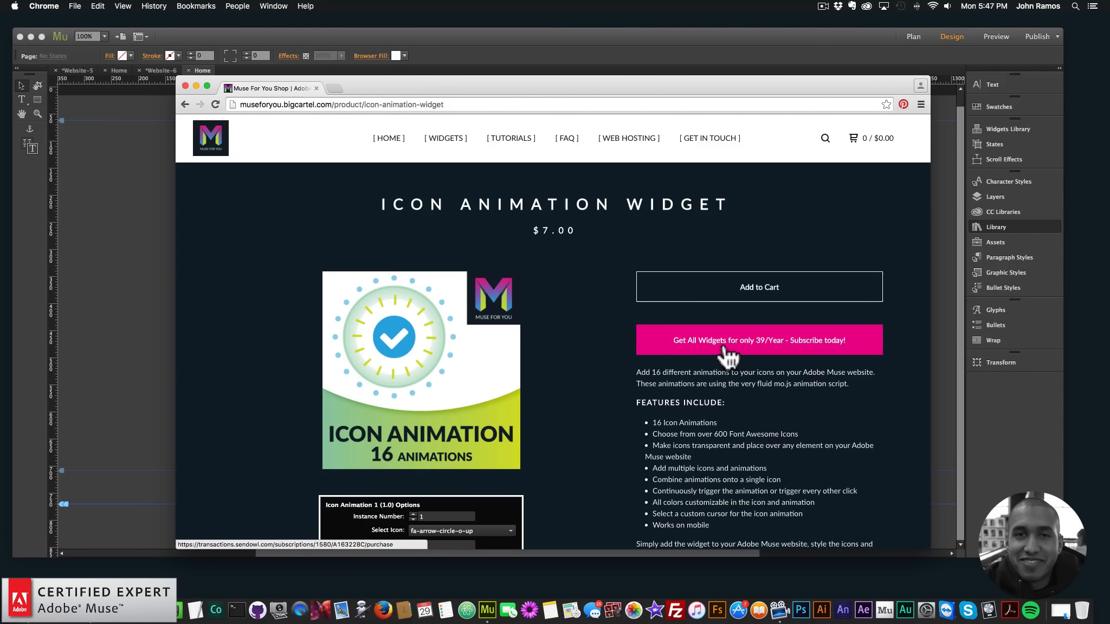
{"action": "scroll", "coordinate": [567, 319], "scroll_direction": "down", "scroll_amount": 2}
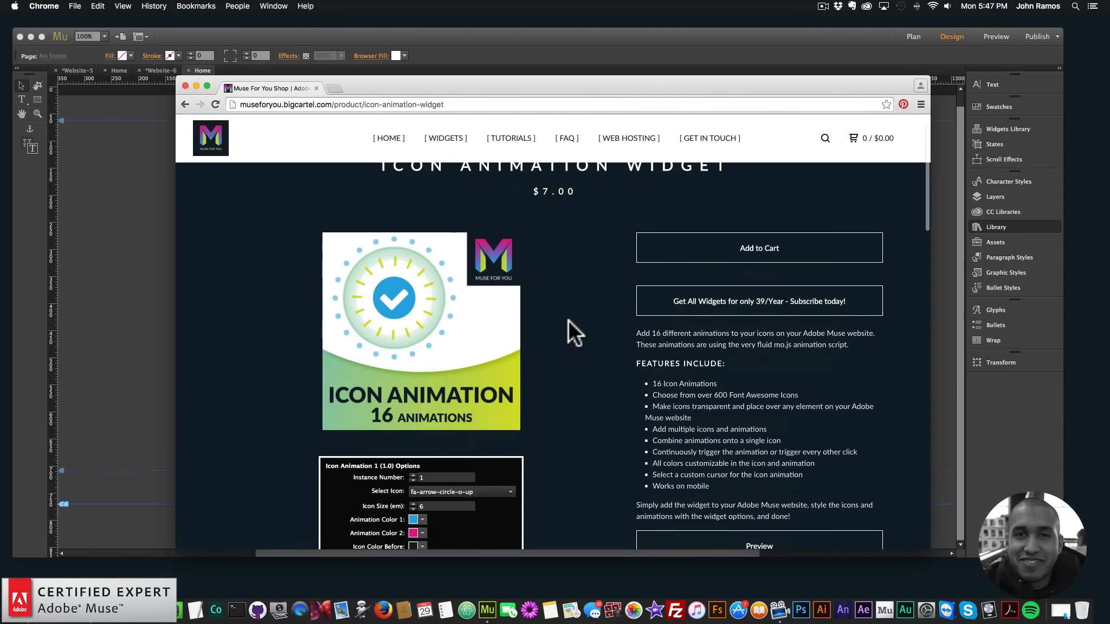
{"action": "scroll", "coordinate": [567, 320], "scroll_direction": "down", "scroll_amount": 2}
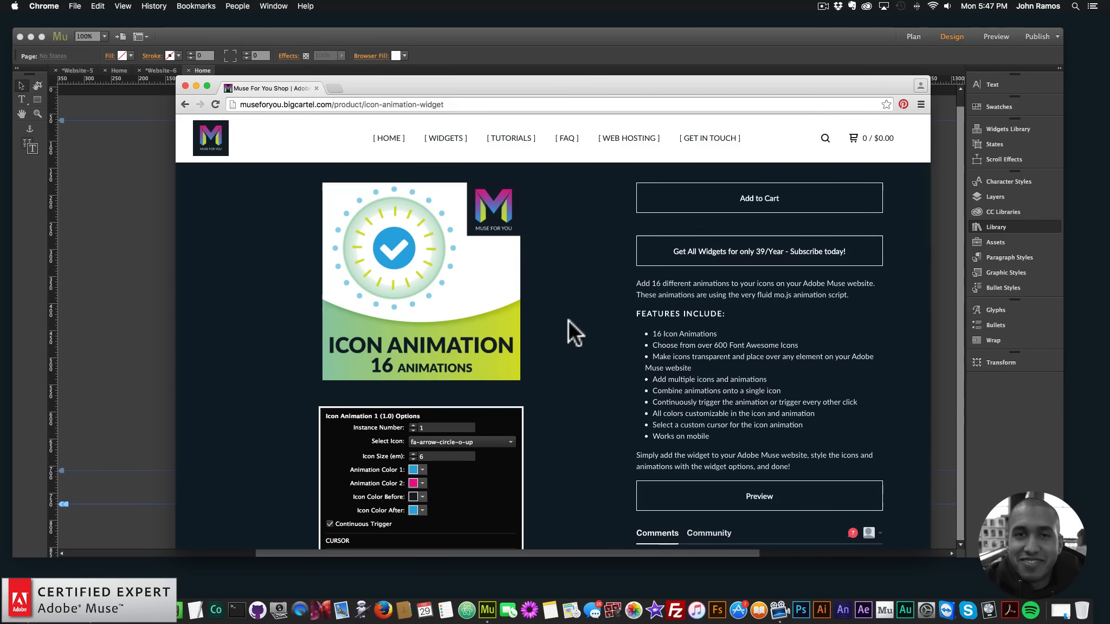